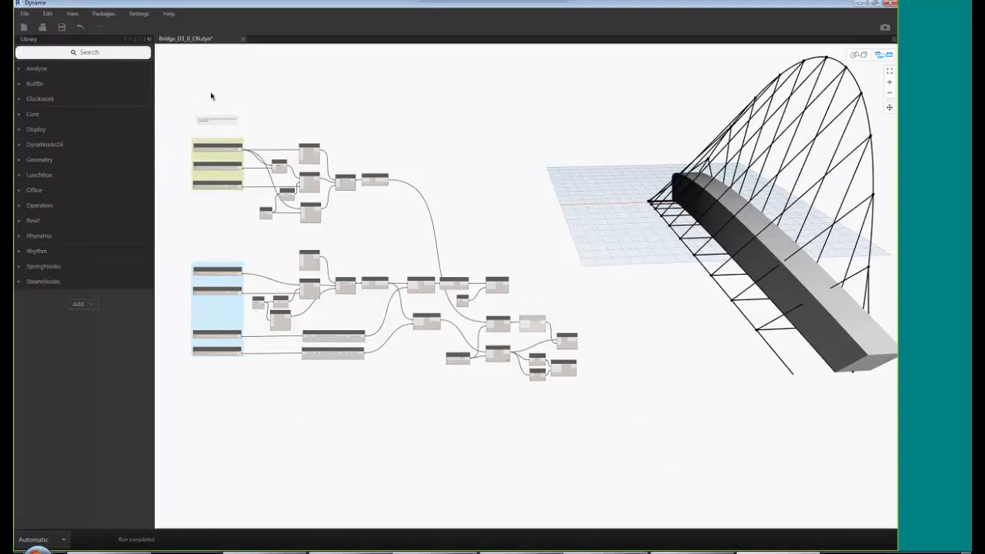
scroll(179, 105, "up", 1)
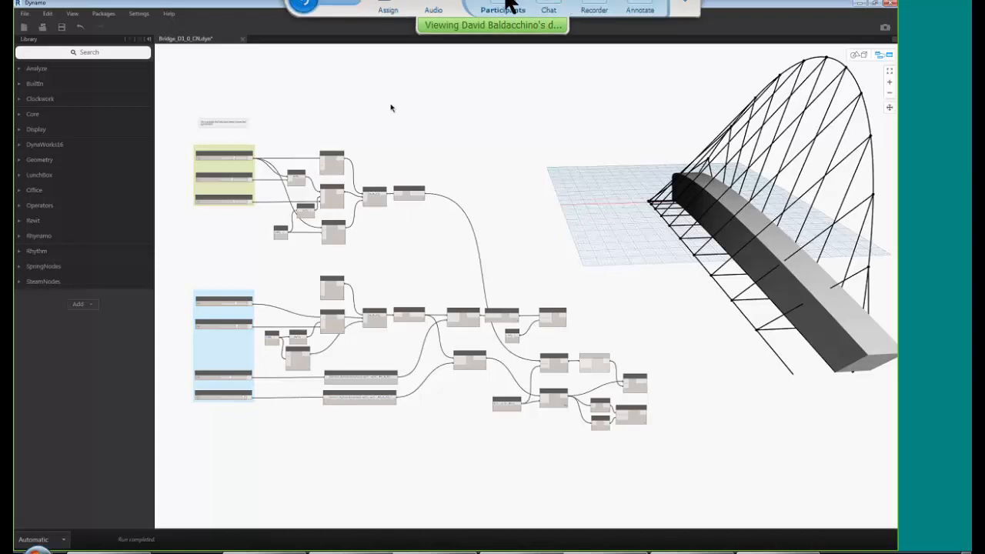
left_click(504, 7)
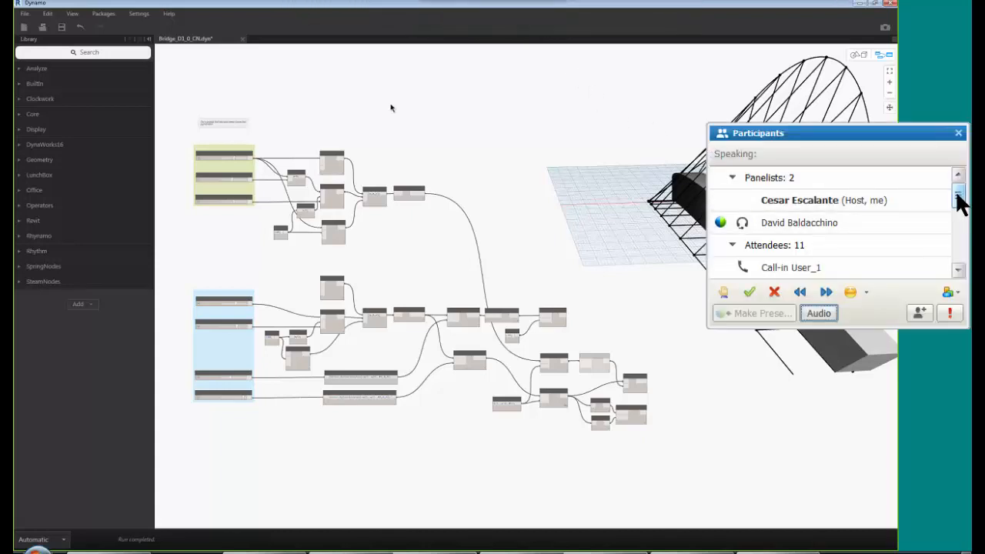
scroll(959, 204, "down", 1)
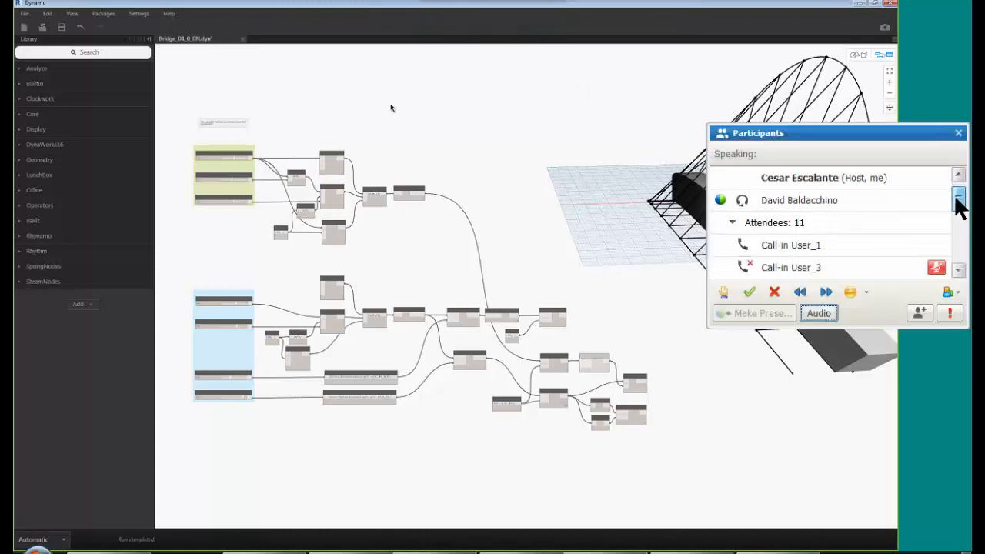
right_click(895, 198)
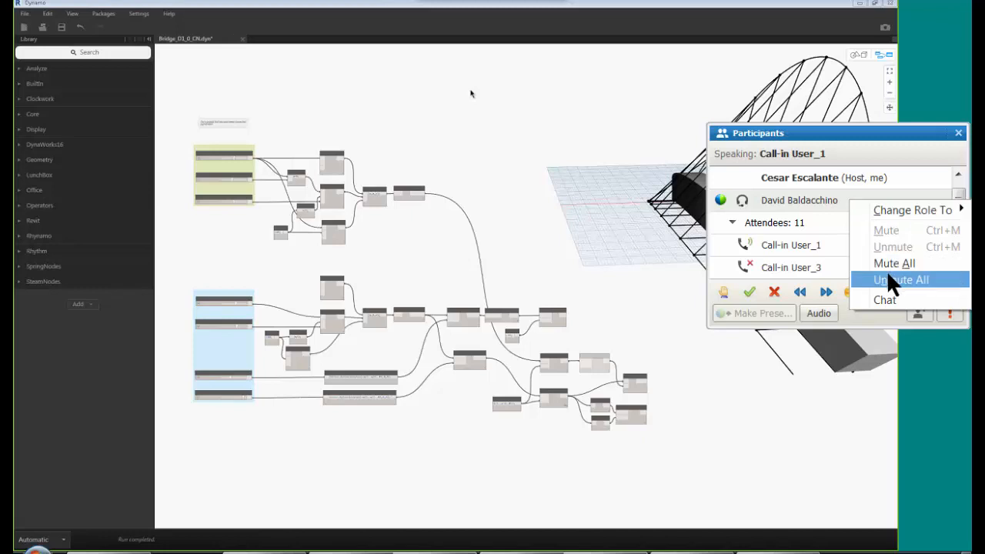
left_click(782, 195)
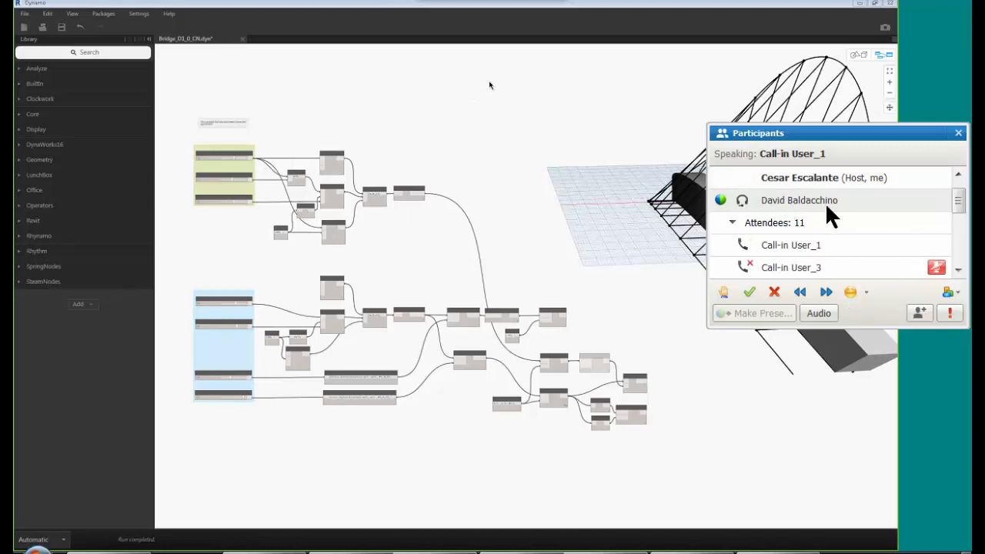
mouse_move(959, 208)
left_mouse_down()
mouse_move(959, 231)
mouse_move(952, 202)
left_mouse_up()
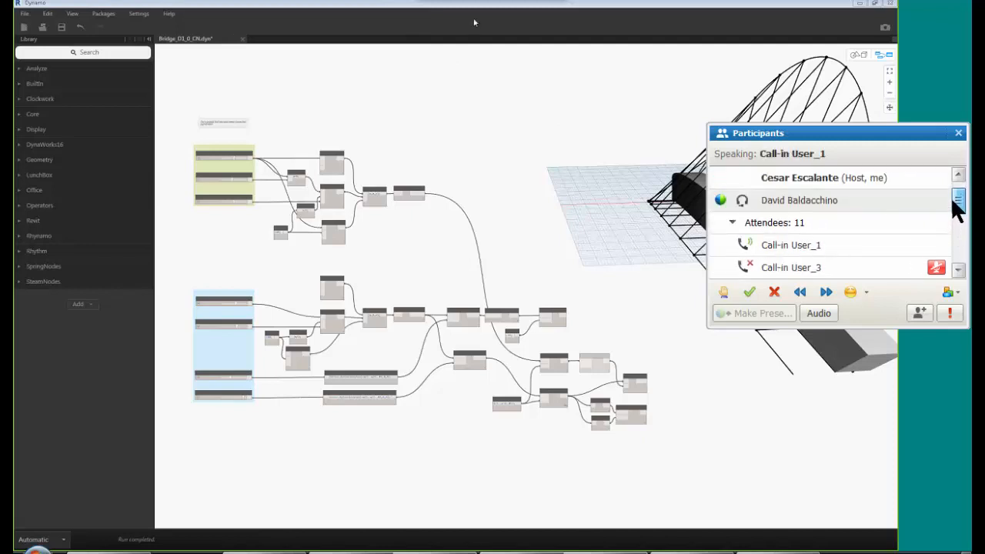
right_click(749, 201)
mouse_move(781, 212)
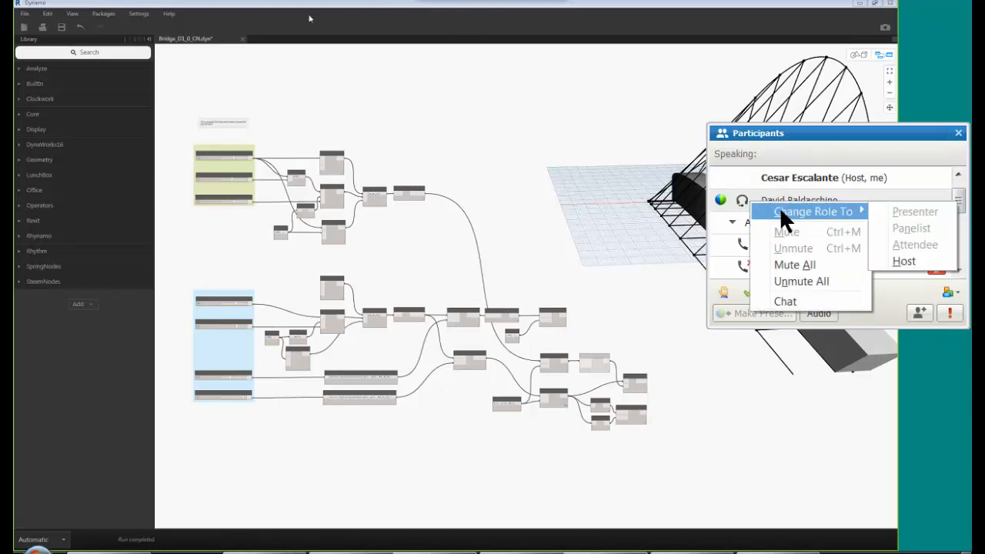
left_click(740, 203)
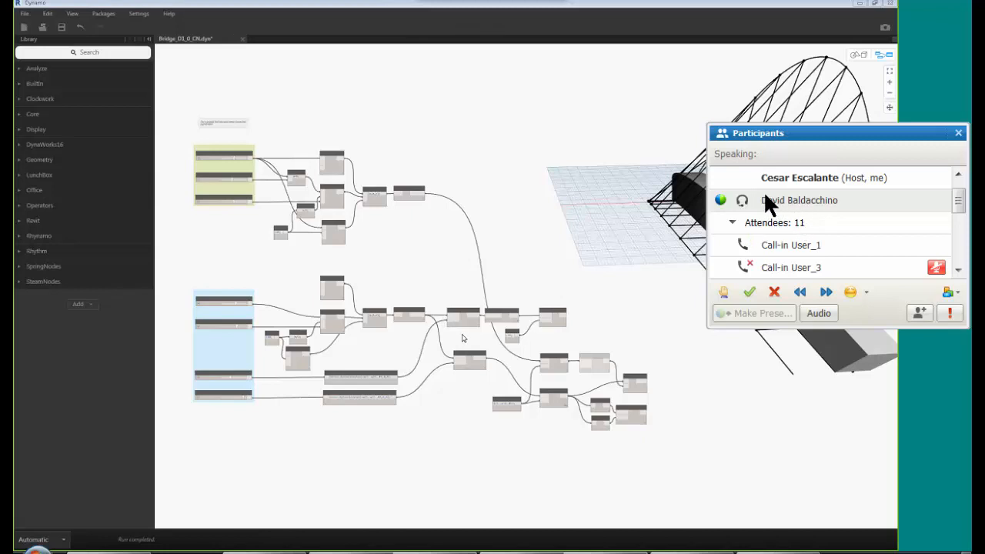
right_click(821, 206)
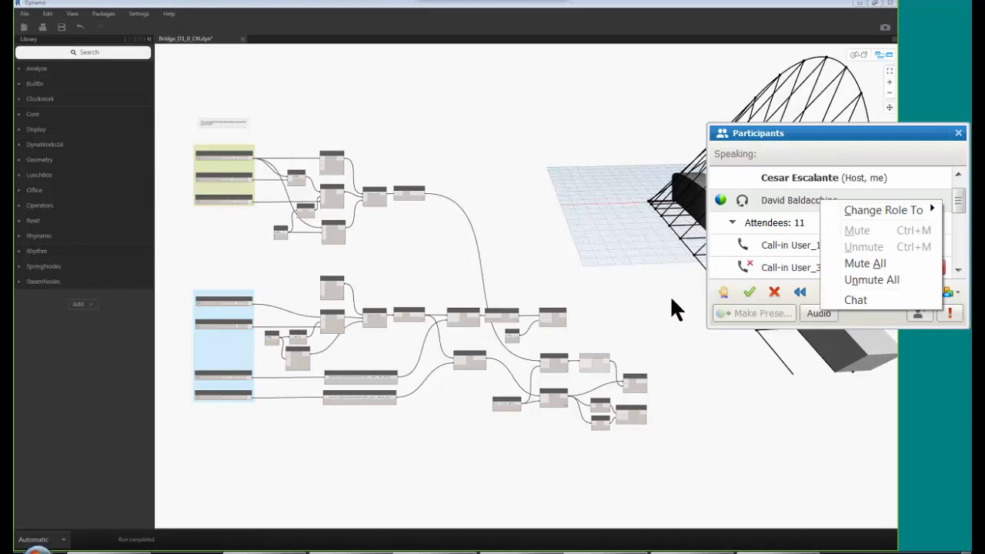
left_click(652, 310)
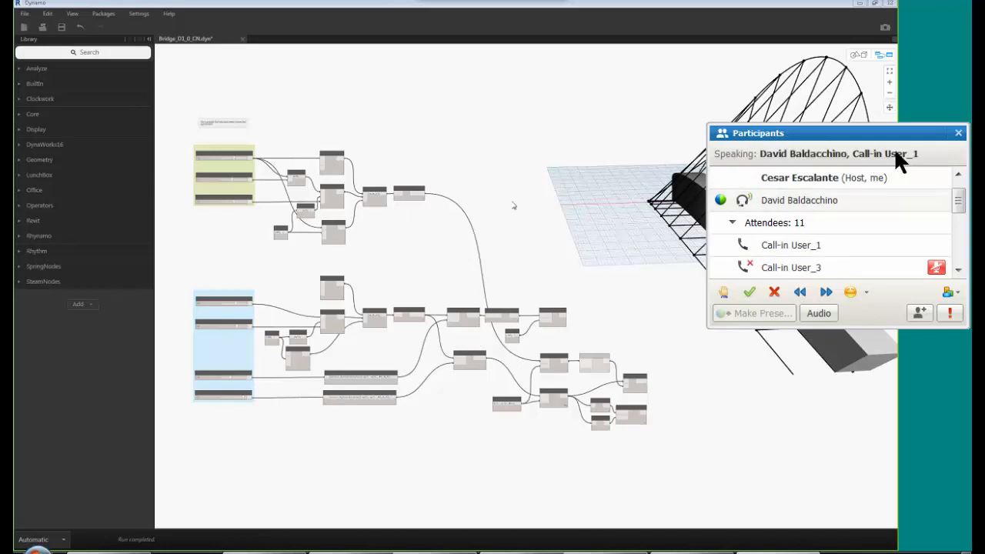
left_click(957, 134)
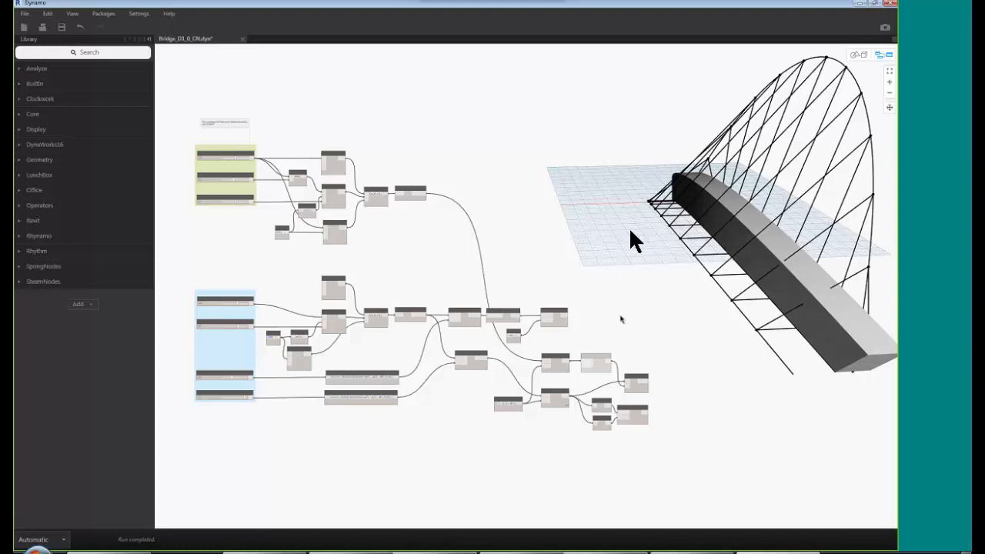
- Add a Collision Detection node to the graph and place it in the free space beyond the Surface.Thicken and List.Map nodes
middle_click_drag(712, 332, 504, 350)
scroll(519, 304, "up", 2)
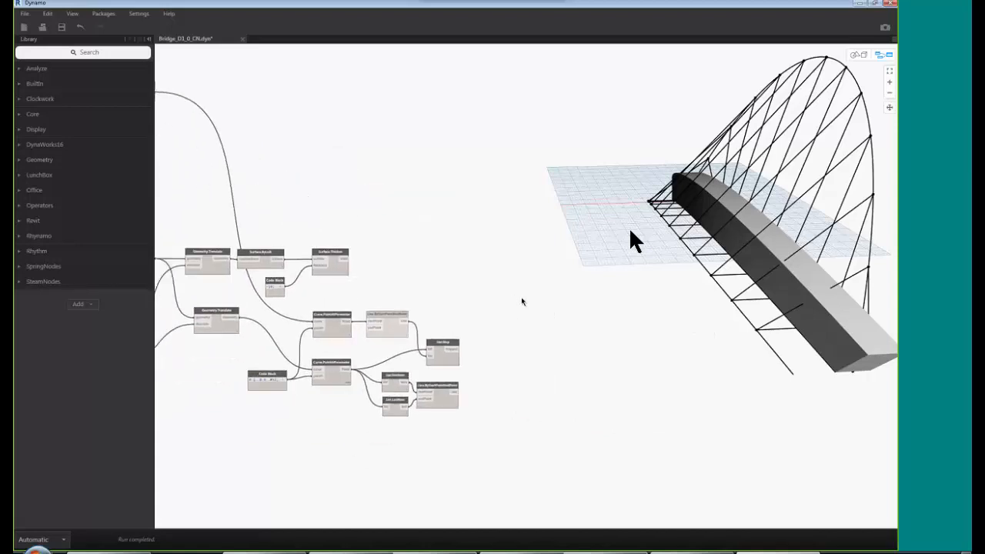
scroll(526, 300, "up", 1)
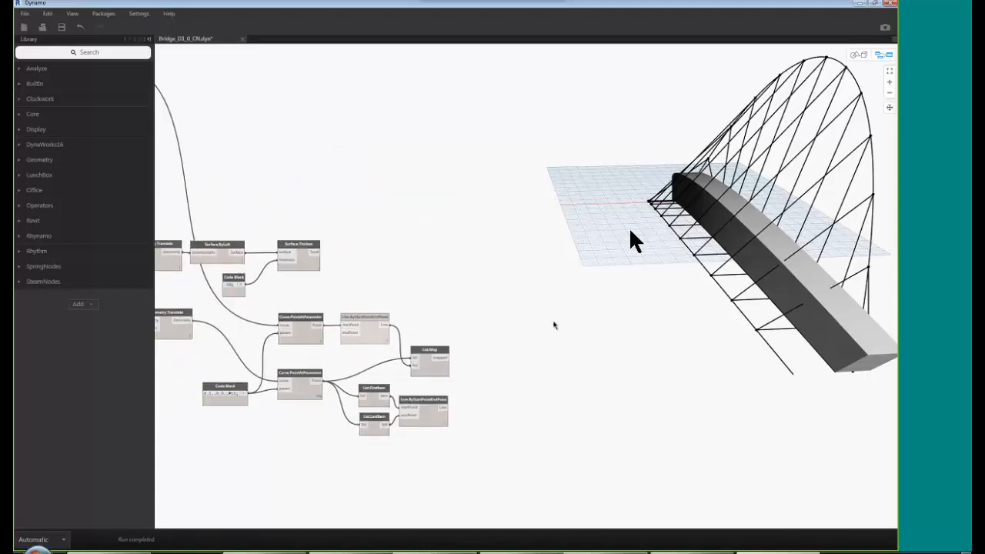
middle_click_drag(553, 322, 512, 323)
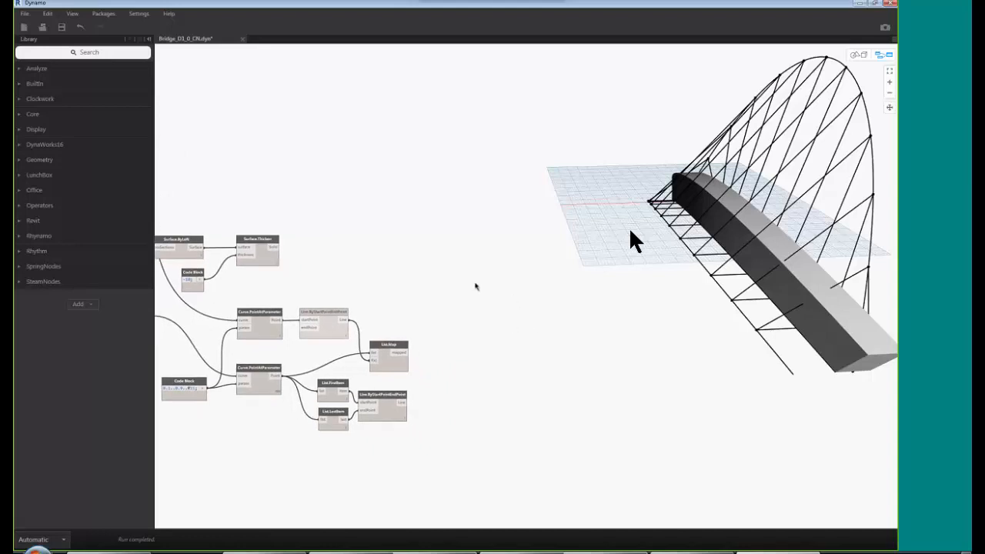
right_click(475, 284)
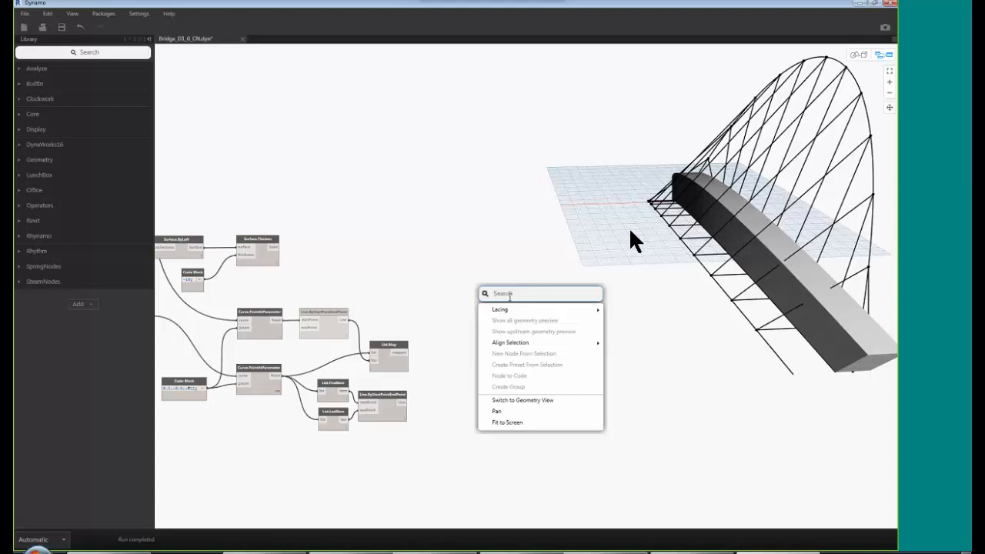
type("coll")
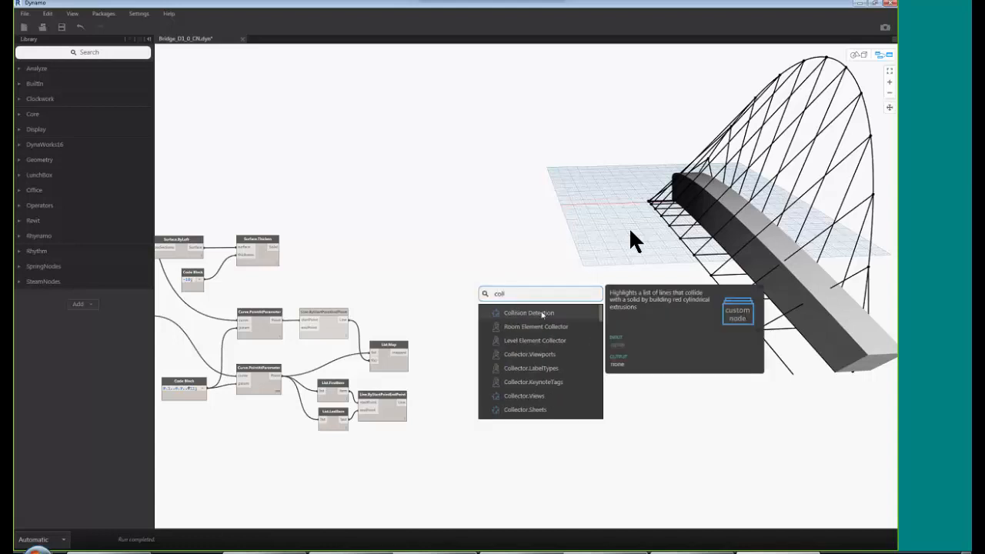
key("Return")
left_click_drag(541, 282, 478, 200)
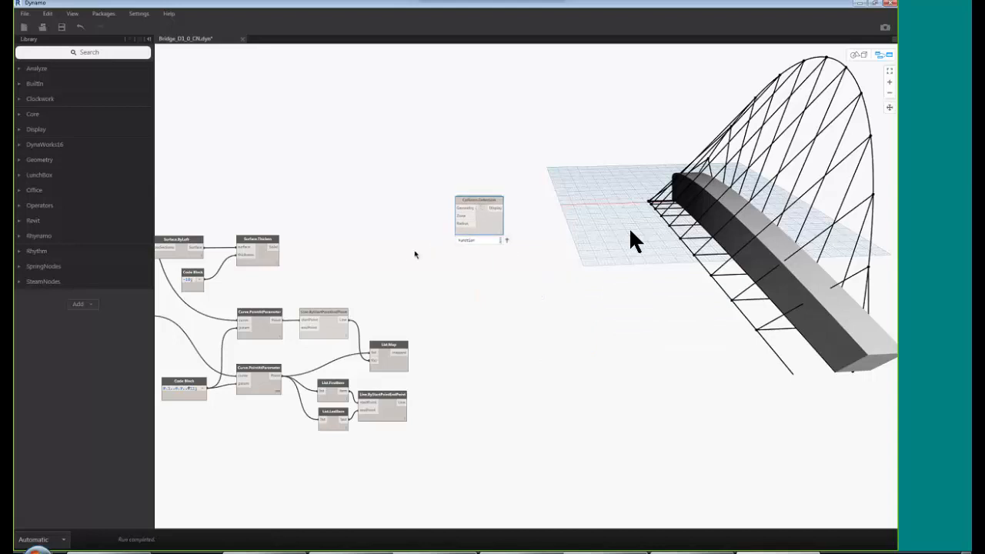
middle_click_drag(408, 252, 506, 295)
left_click_drag(600, 244, 578, 242)
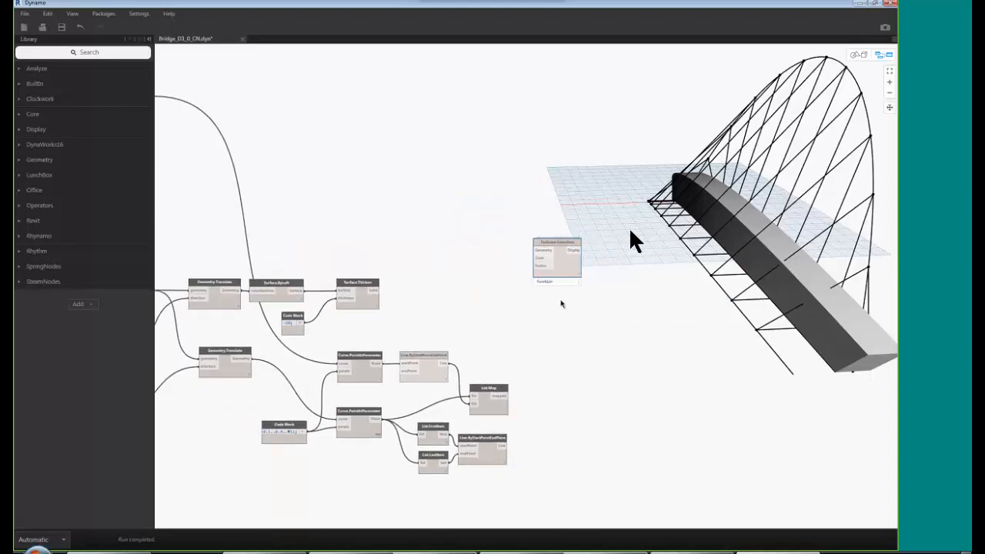
- Connect the mapped output of List.Map to the Geometry input of the Collision Detection node
scroll(529, 295, "up", 1)
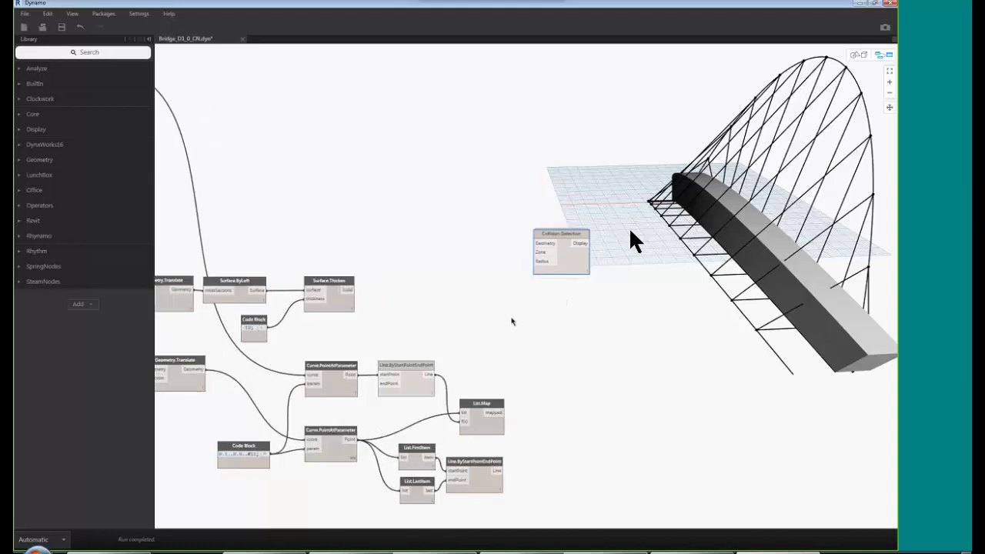
middle_click_drag(507, 319, 521, 318)
middle_click_drag(507, 379, 495, 372)
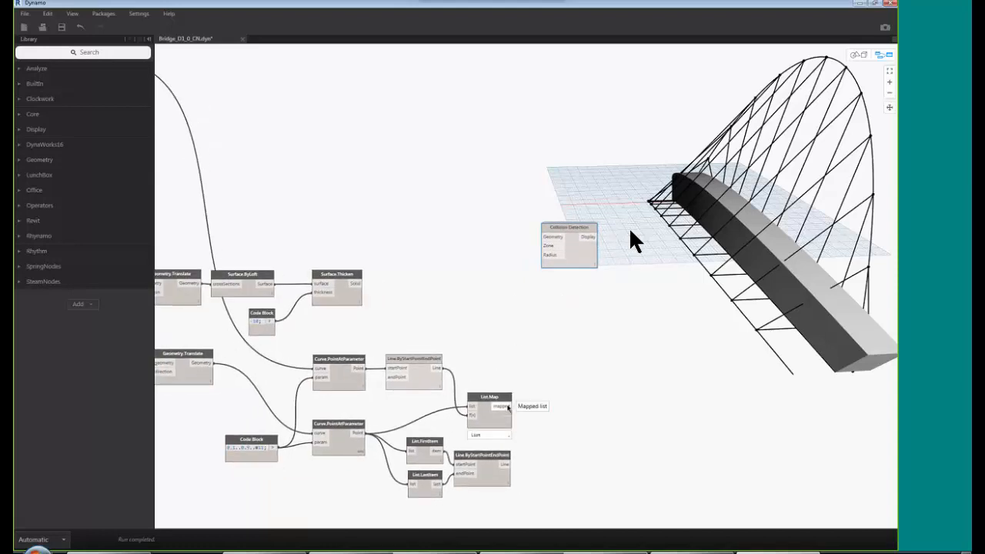
left_click(508, 407)
left_click(544, 237)
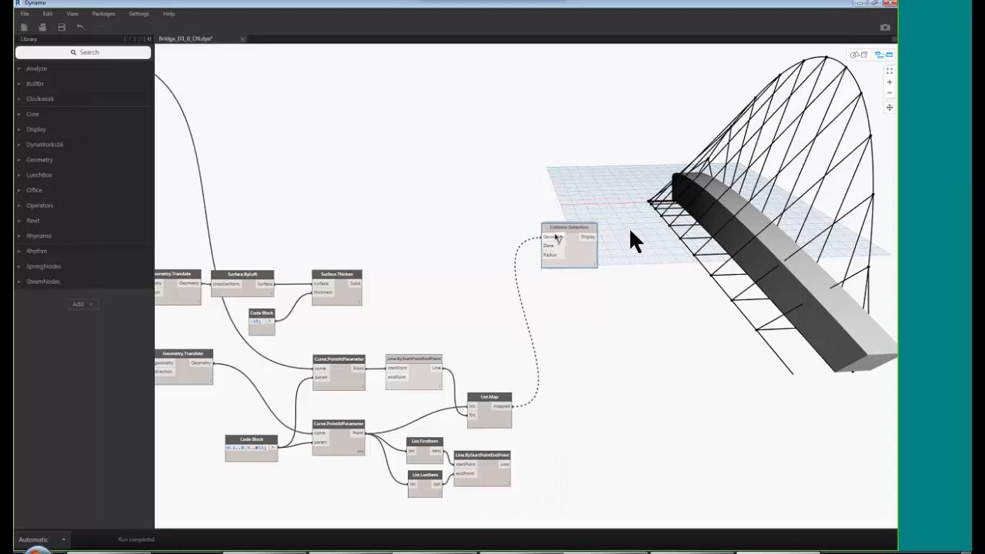
- Connect the Solid output of Surface.Thicken to the Zone input of Collision Detection, and shift the Collision Detection node slightly
middle_click_drag(445, 266, 564, 337)
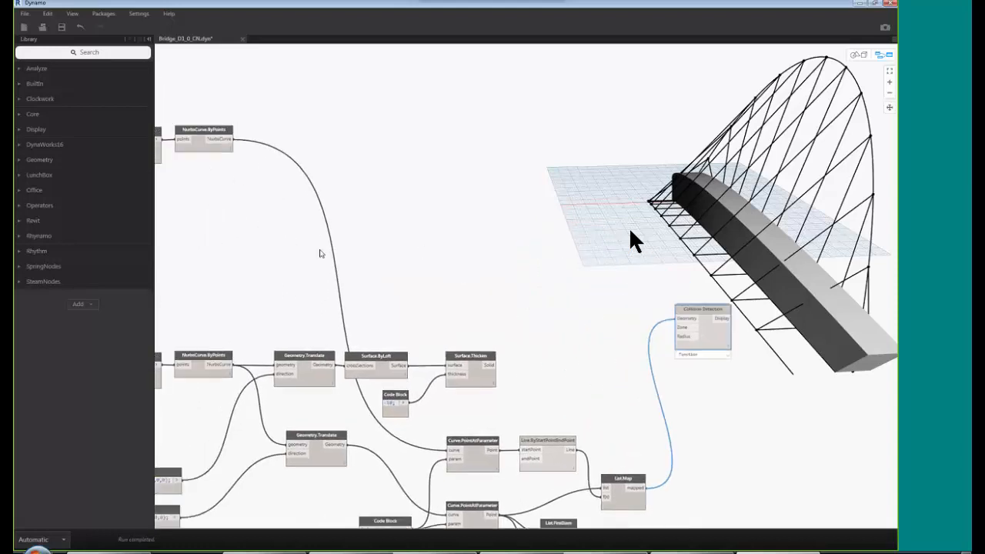
middle_click_drag(411, 267, 509, 242)
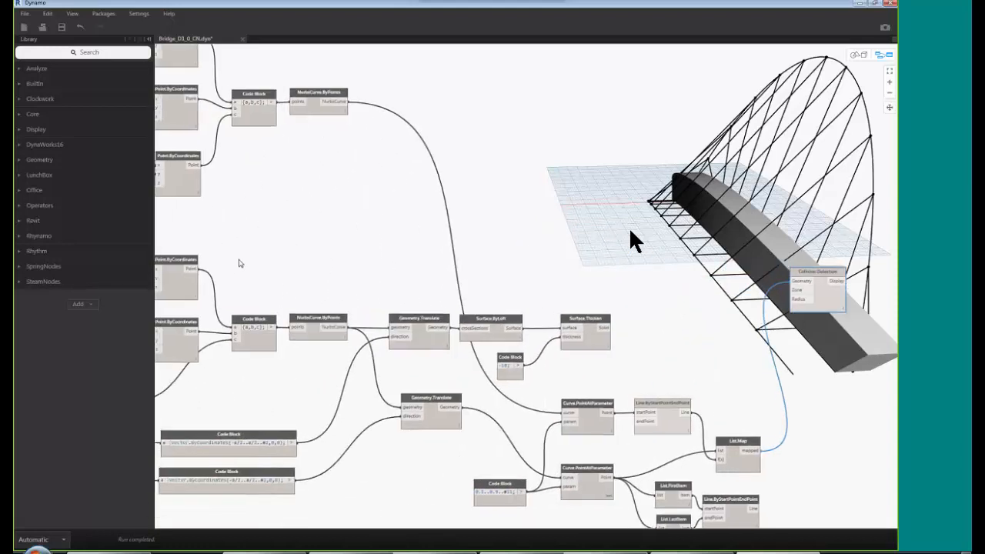
scroll(238, 263, "down", 1)
middle_click_drag(376, 263, 334, 236)
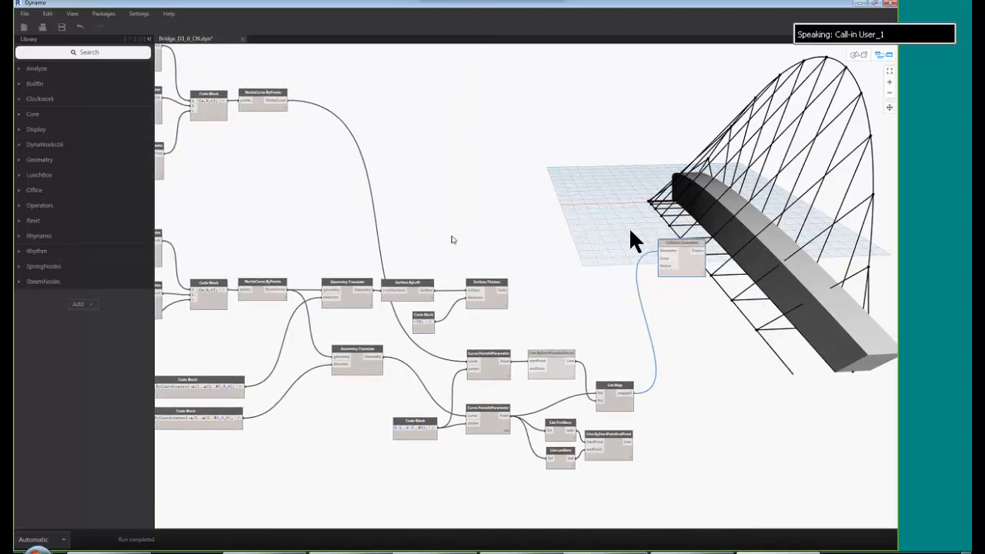
left_click(502, 294)
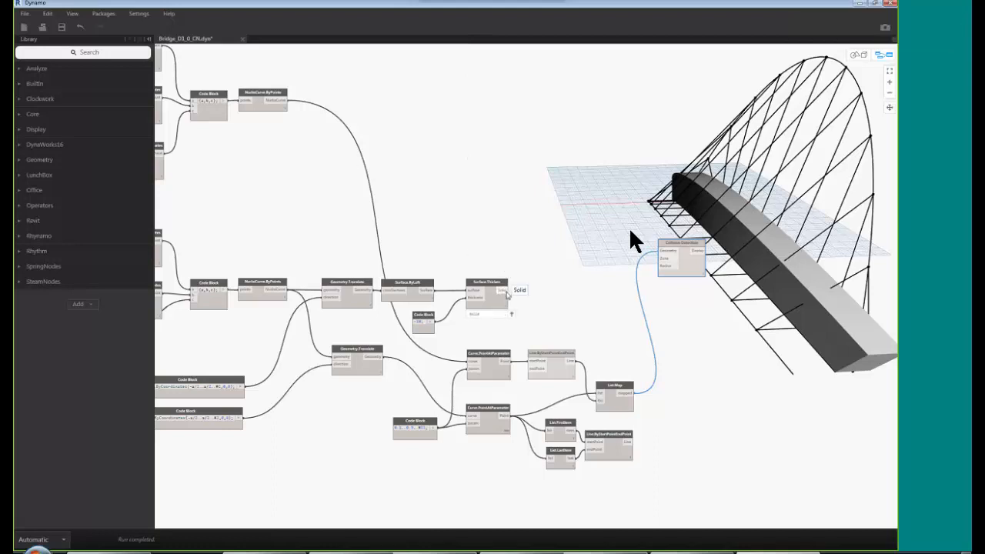
left_click(664, 259)
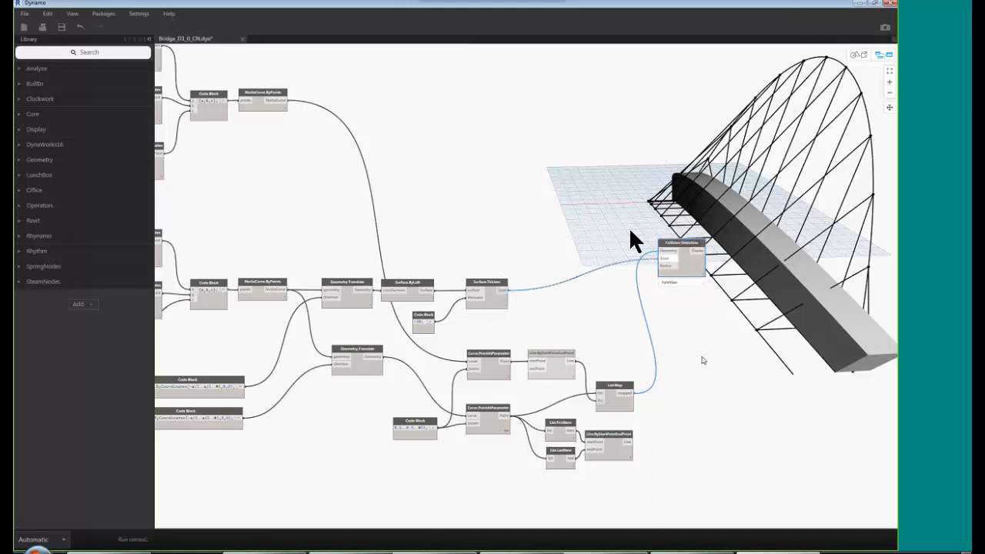
middle_click_drag(695, 357, 598, 341)
middle_click_drag(668, 364, 570, 383)
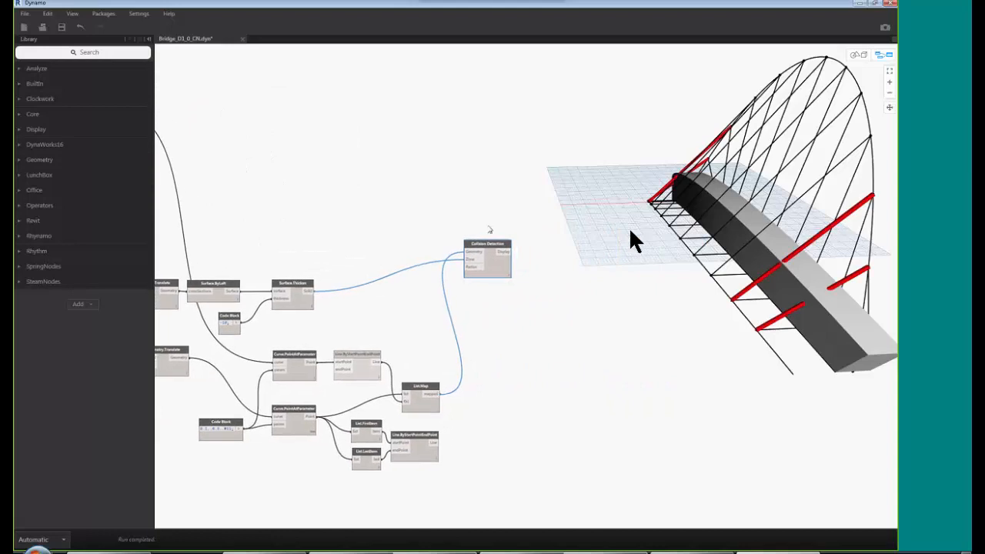
left_click_drag(490, 245, 501, 263)
- Examine the ArchOffset, ArchSchwing and ArchPeak sliders and the nodes they feed up to the arch's NurbsCurve.ByPoints
middle_click_drag(535, 350, 670, 387)
scroll(492, 272, "down", 2)
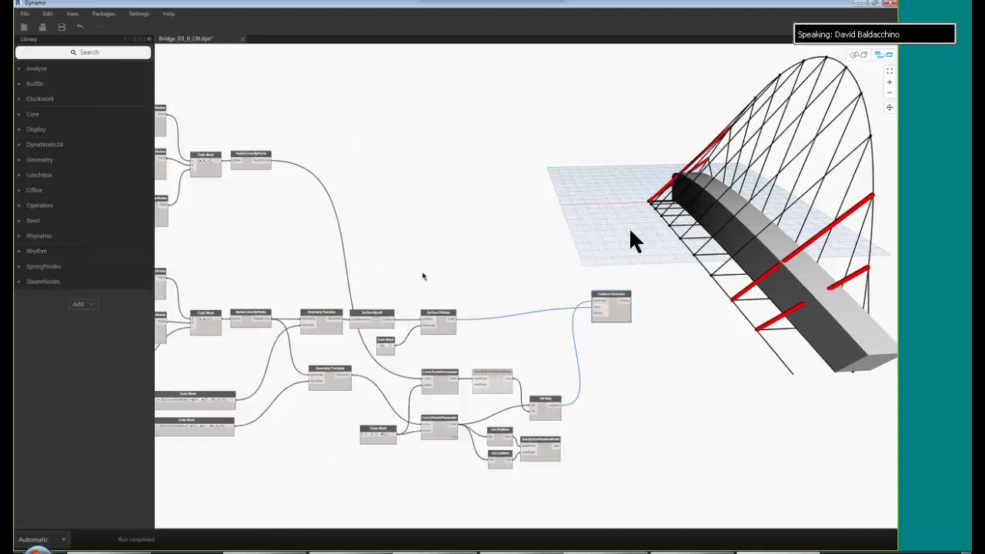
middle_click_drag(425, 274, 690, 336)
middle_click_drag(510, 300, 523, 311)
scroll(268, 206, "up", 2)
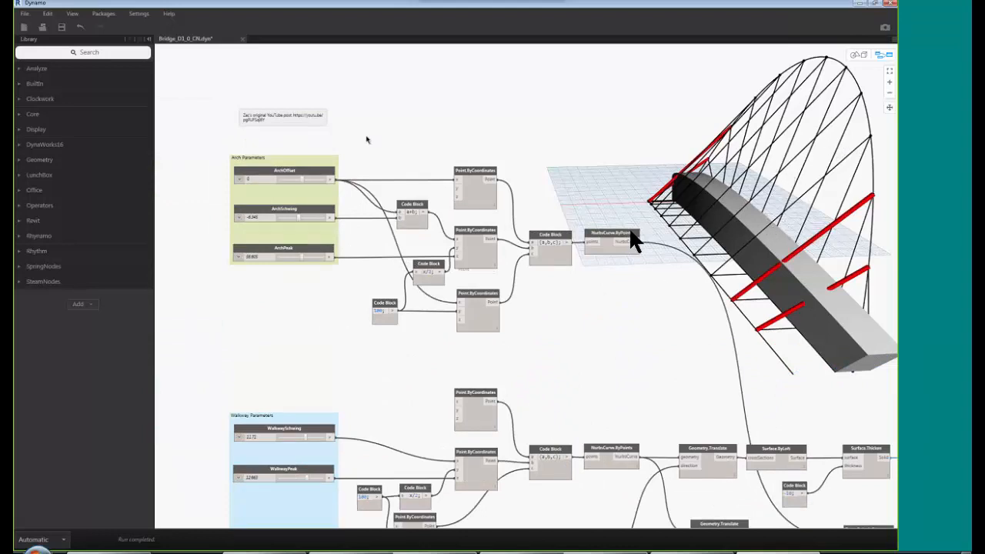
middle_click_drag(365, 136, 389, 168)
scroll(389, 168, "up", 3)
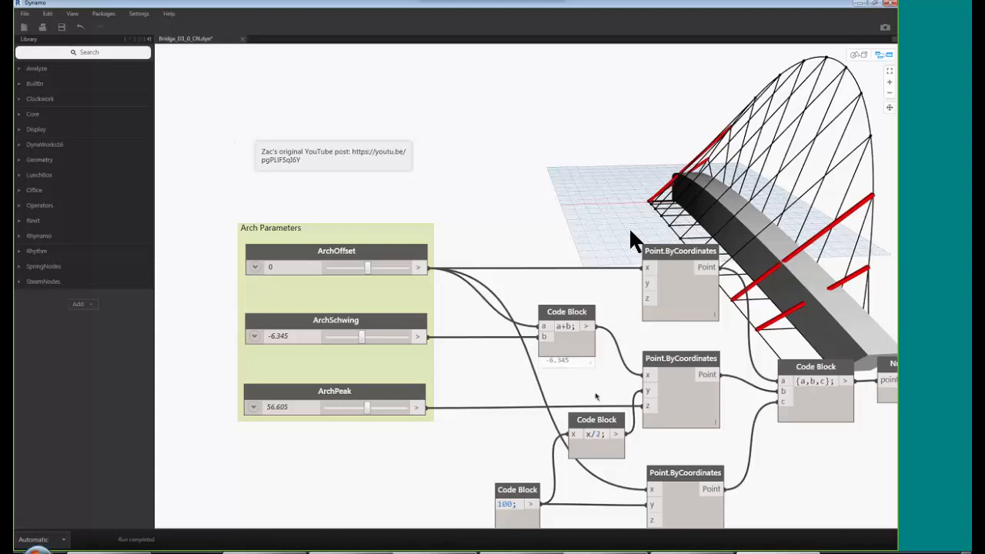
middle_click_drag(469, 208, 374, 150)
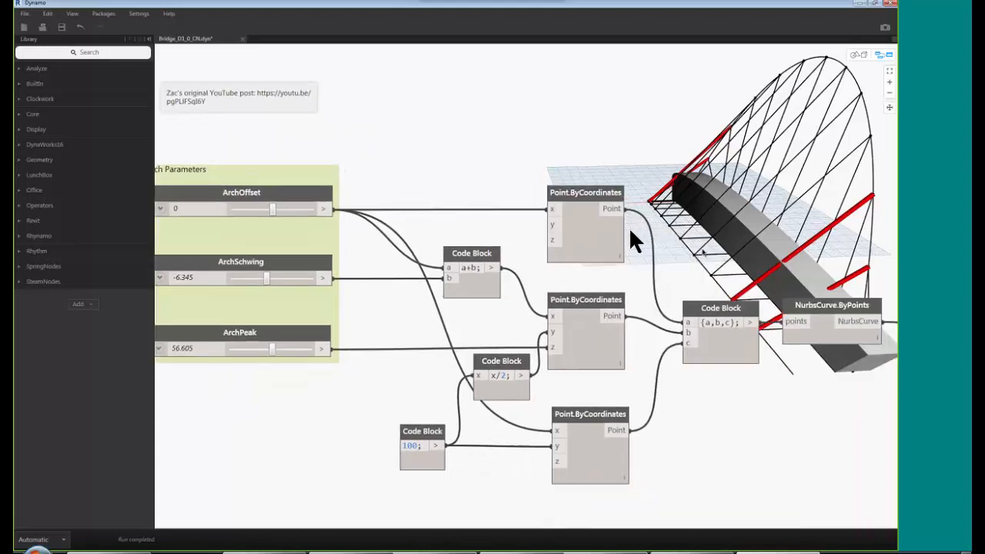
scroll(450, 233, "down", 1)
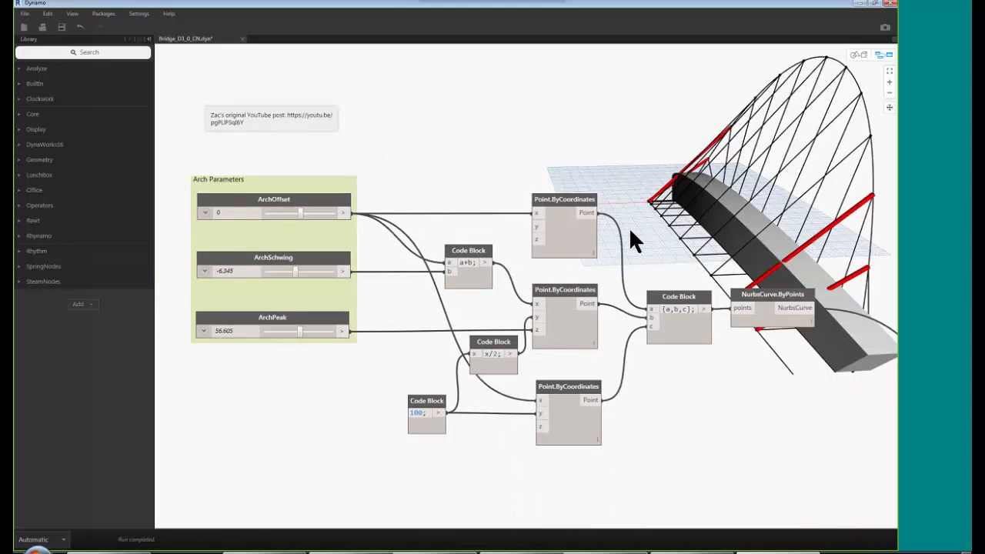
middle_click_drag(702, 437, 632, 429)
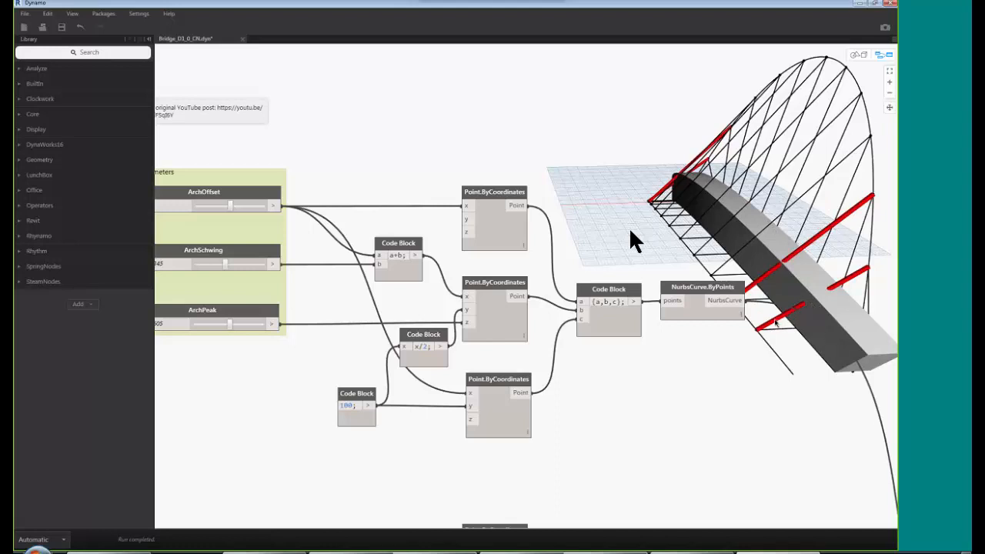
middle_click_drag(658, 387, 696, 391)
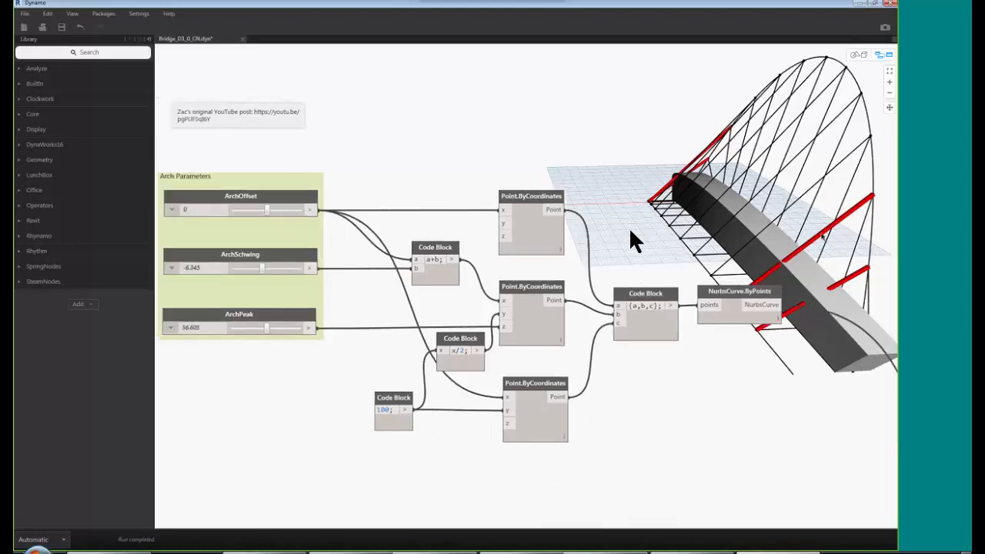
middle_click_drag(195, 296, 230, 296)
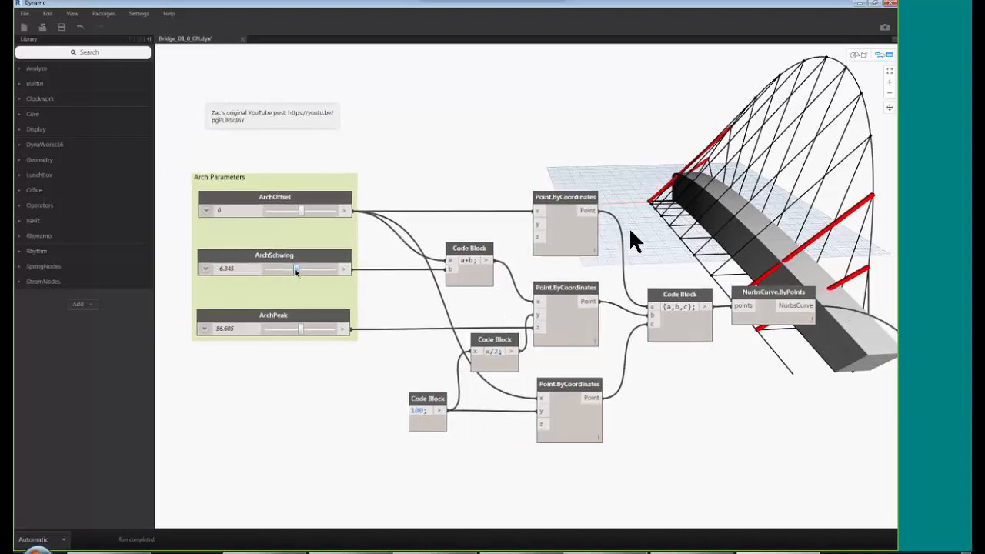
- Try ArchSchwing values of about 19.285 and 38.387 to test the cable collisions with the walkway solid
left_click_drag(296, 271, 314, 275)
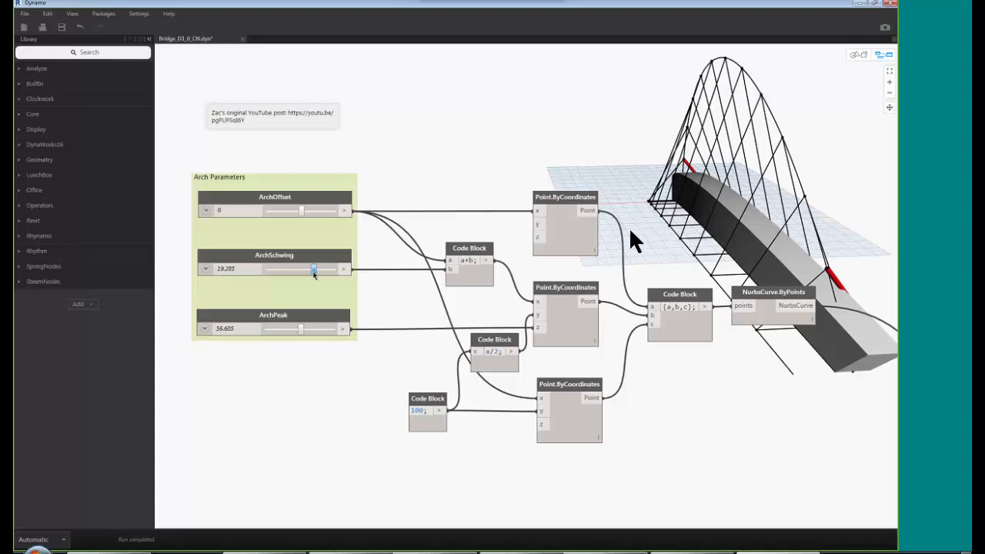
middle_click_drag(373, 414, 365, 480)
scroll(364, 480, "up", 1)
scroll(298, 308, "down", 1)
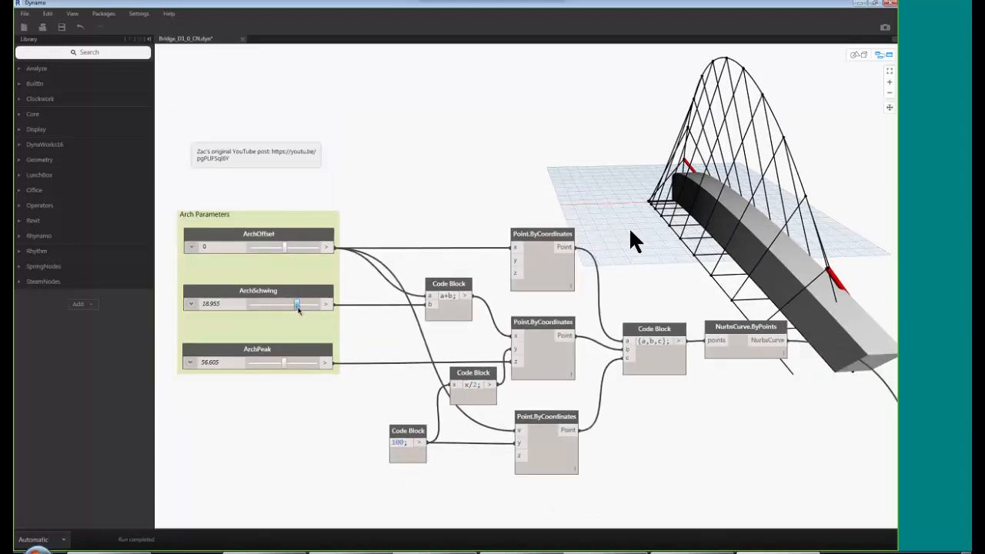
left_click_drag(299, 308, 310, 310)
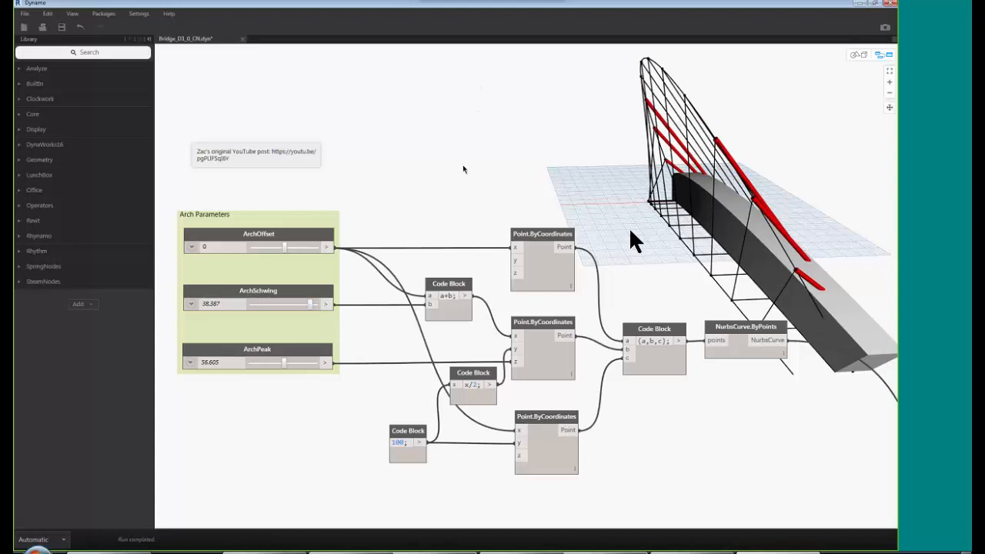
- Reduce ArchSchwing in the Arch Parameters group to about 16.759
middle_click_drag(571, 163, 536, 199)
scroll(554, 182, "down", 1)
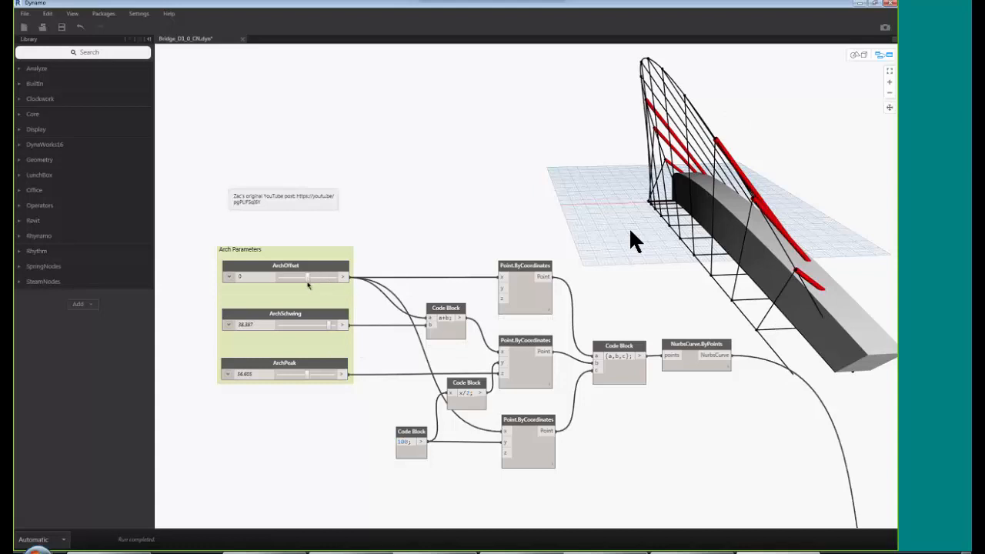
left_click_drag(324, 327, 316, 327)
- Delete the Collision Detection node connected to Surface.Thicken and List.Map
middle_click_drag(499, 273, 484, 267)
middle_click_drag(707, 395, 453, 168)
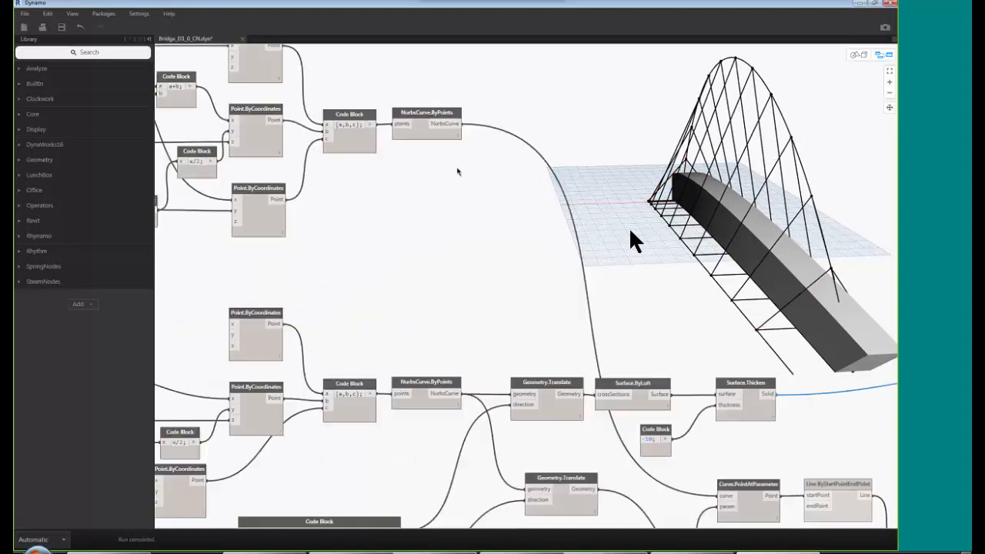
scroll(457, 169, "down", 5)
middle_click_drag(658, 292, 382, 277)
scroll(502, 302, "up", 3)
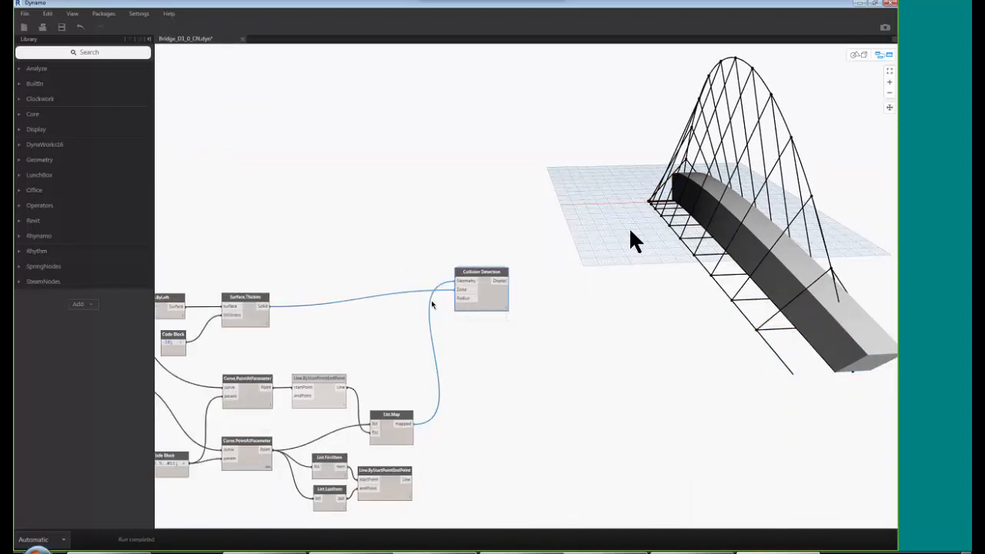
scroll(508, 354, "up", 2)
middle_click_drag(521, 349, 551, 317)
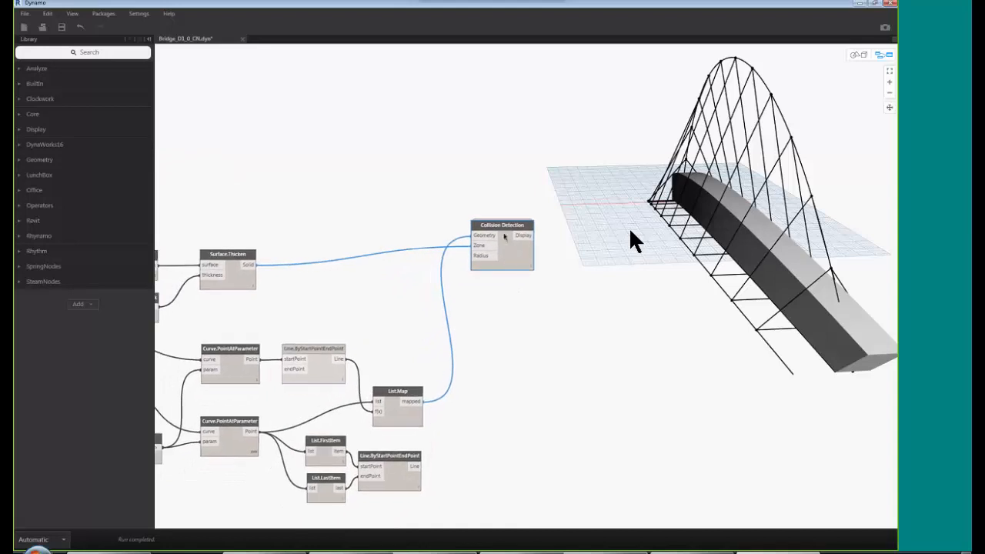
left_click(502, 229)
key("Delete")
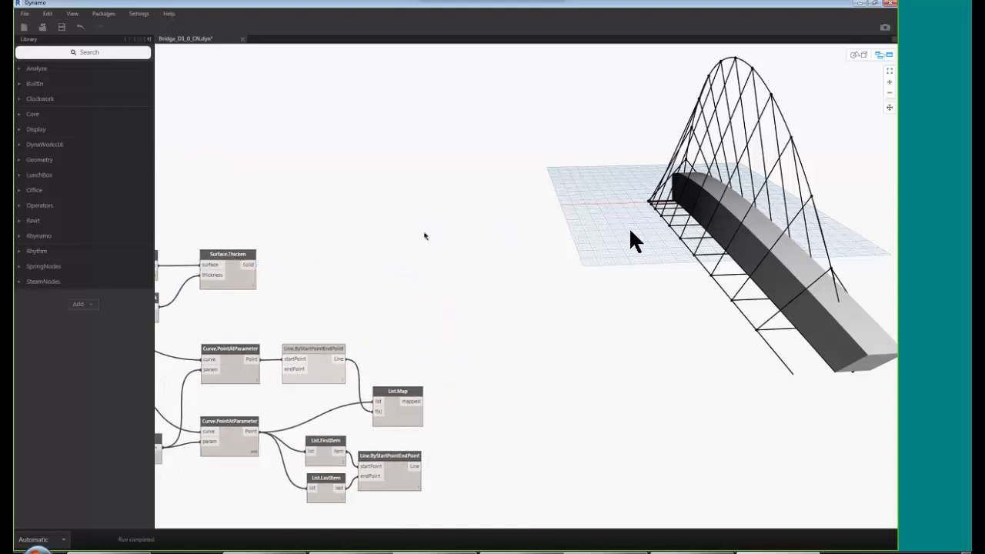
- Add a Geometry.DoesIntersect node in the free space beyond Surface.Thicken, and close the calendar reminder
middle_click_drag(530, 307, 517, 205)
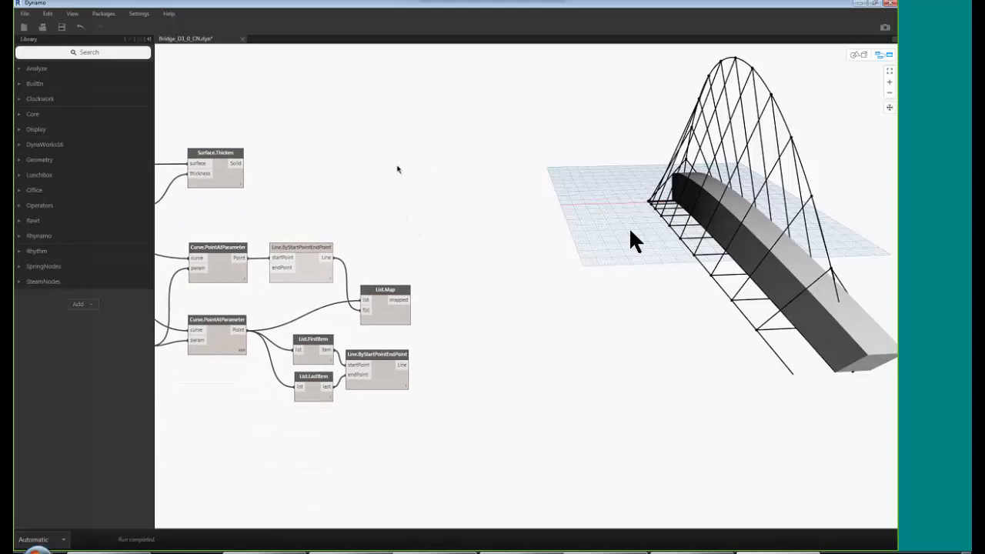
right_click(433, 171)
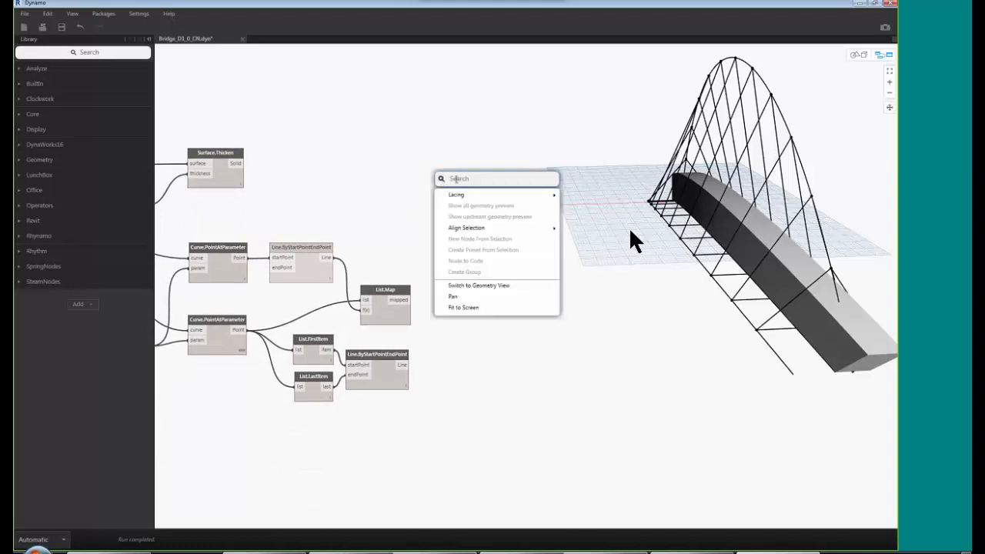
type("geometry")
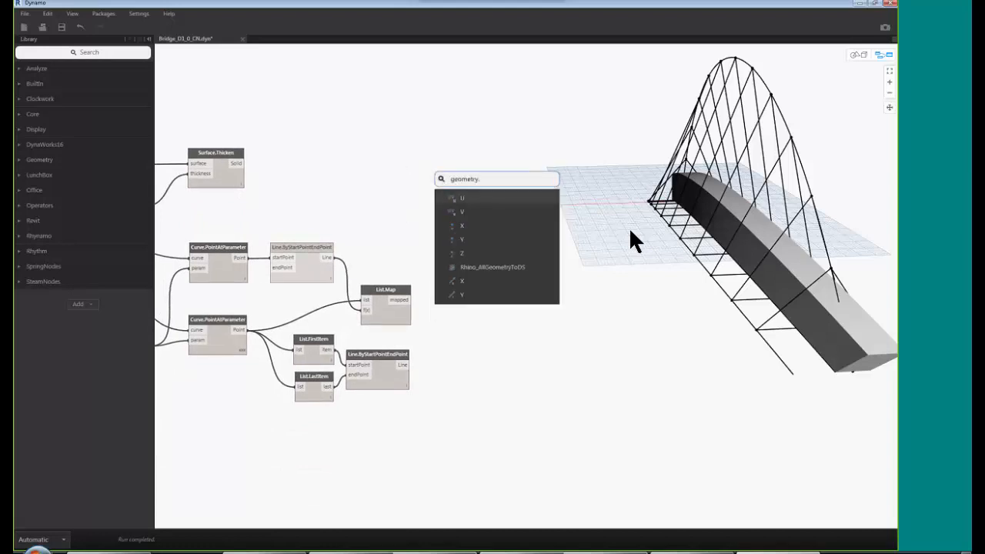
type(".does")
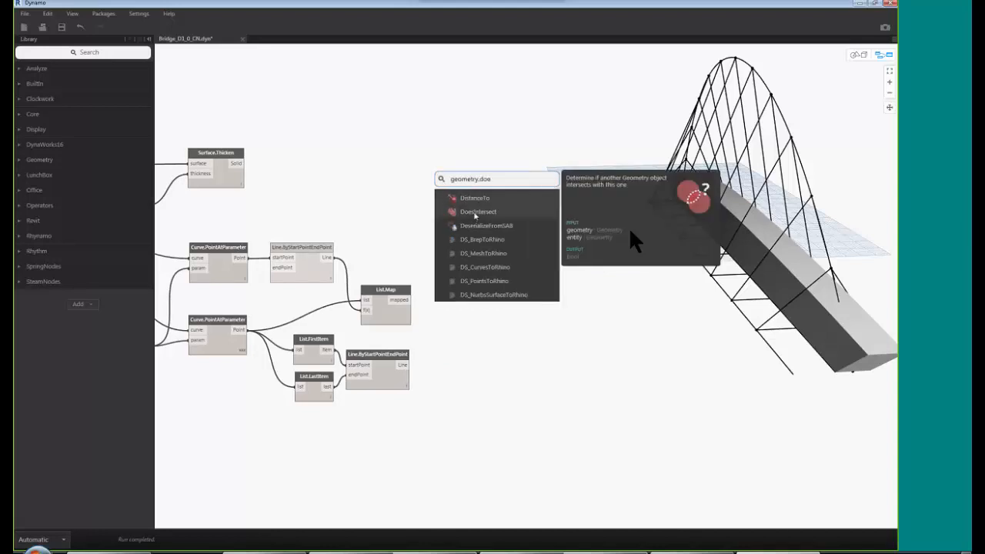
key("Return")
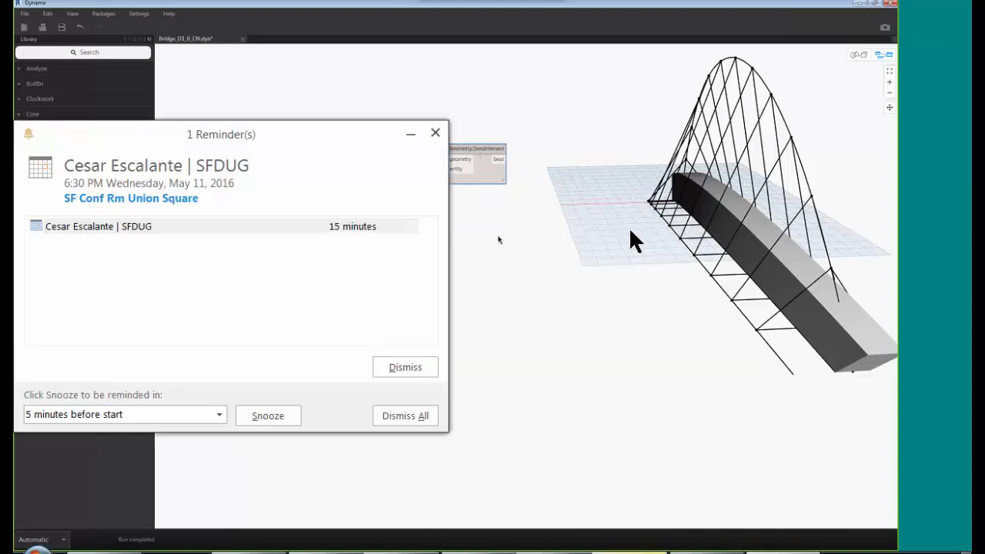
middle_click_drag(498, 235, 544, 246)
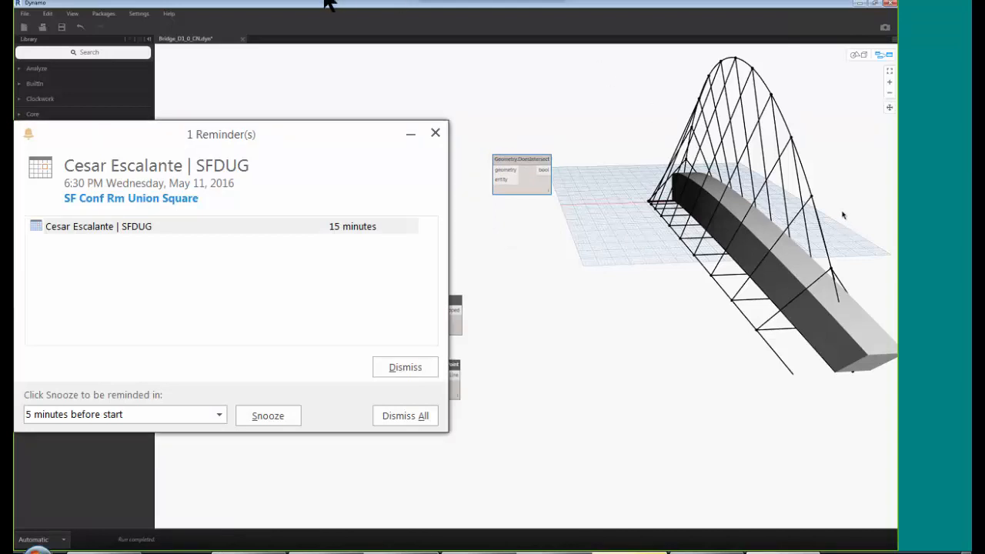
left_click(434, 132)
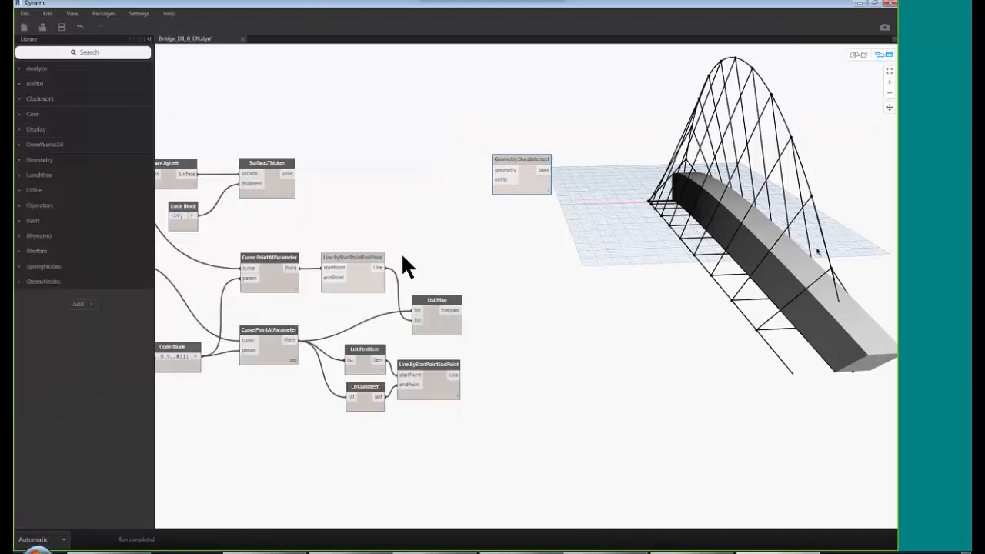
- Try a thickness of -15 in the code block feeding Surface.Thicken, and set it back to -10
middle_click_drag(775, 325, 760, 323)
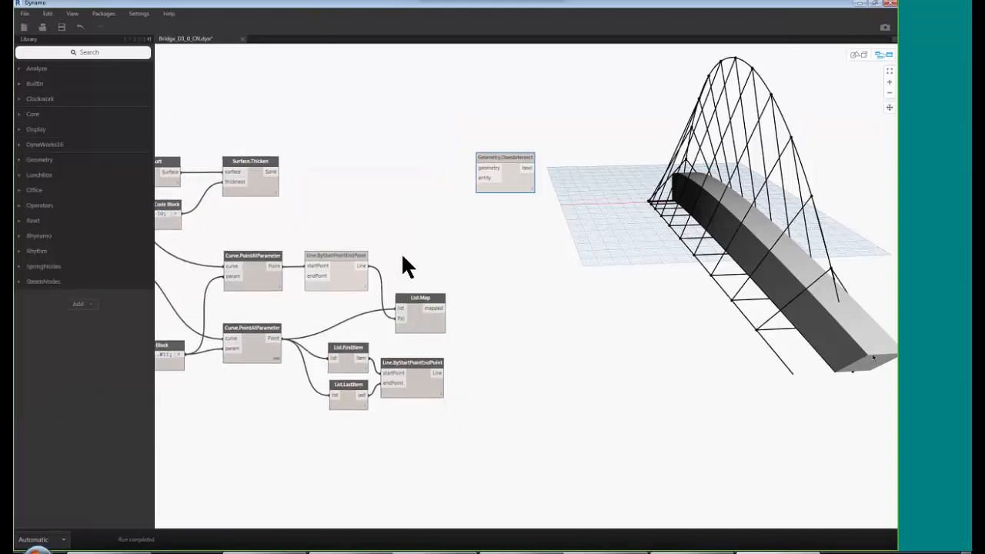
middle_click_drag(632, 365, 714, 362)
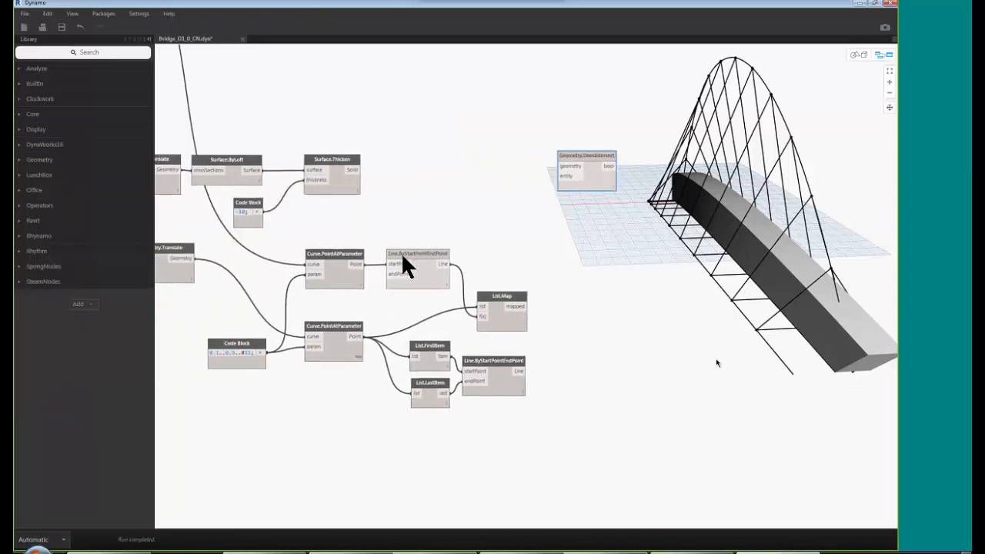
middle_click_drag(804, 322, 810, 321)
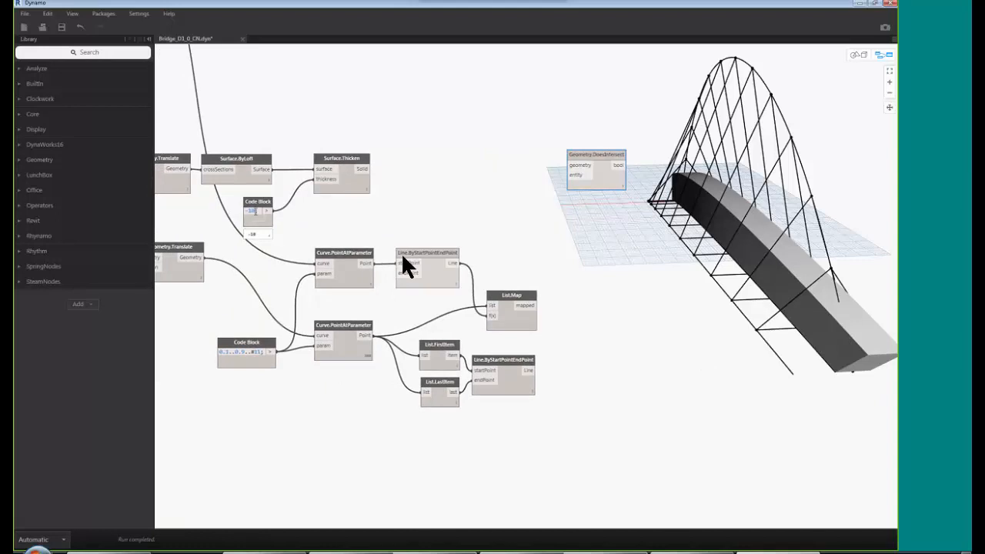
key("BackSpace")
type("5")
left_click(665, 418)
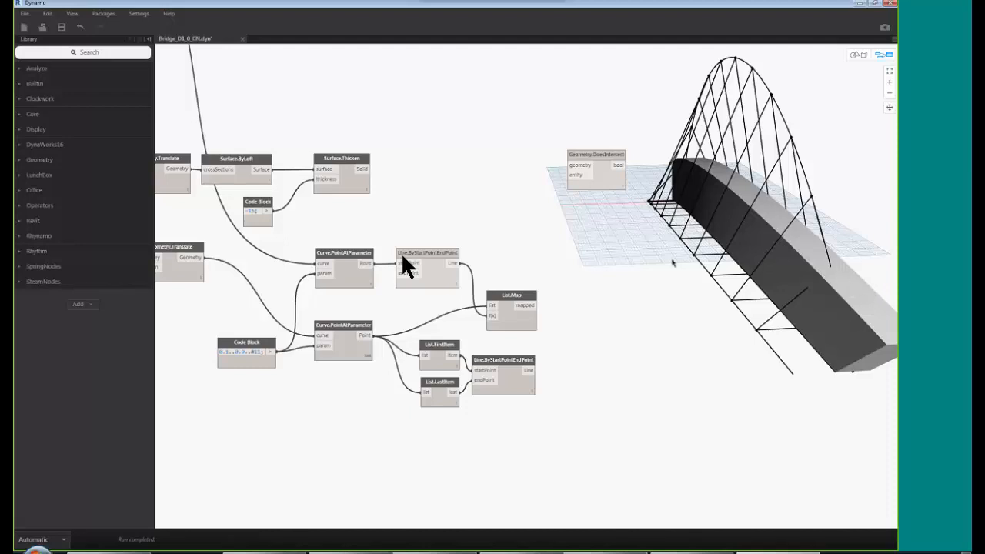
left_click(253, 211)
key("BackSpace")
type("0")
left_click(405, 200)
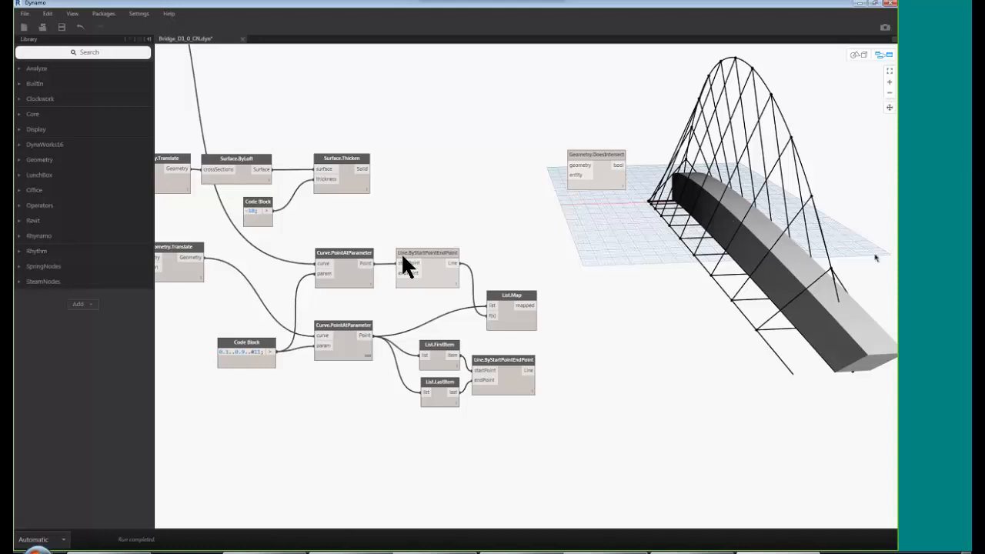
- Turn off the geometry preview of the Surface.Thicken node
left_click(343, 167)
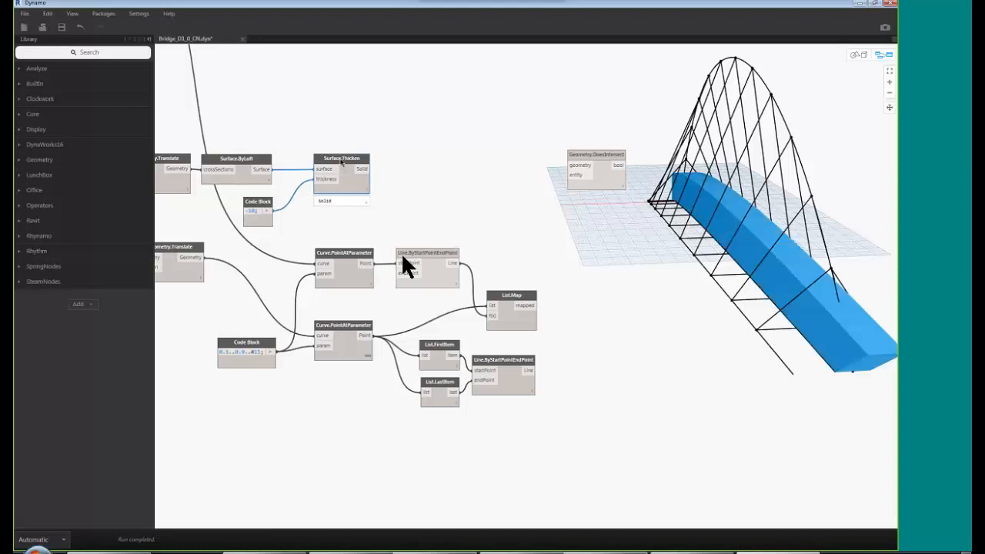
right_click(342, 162)
left_click(367, 234)
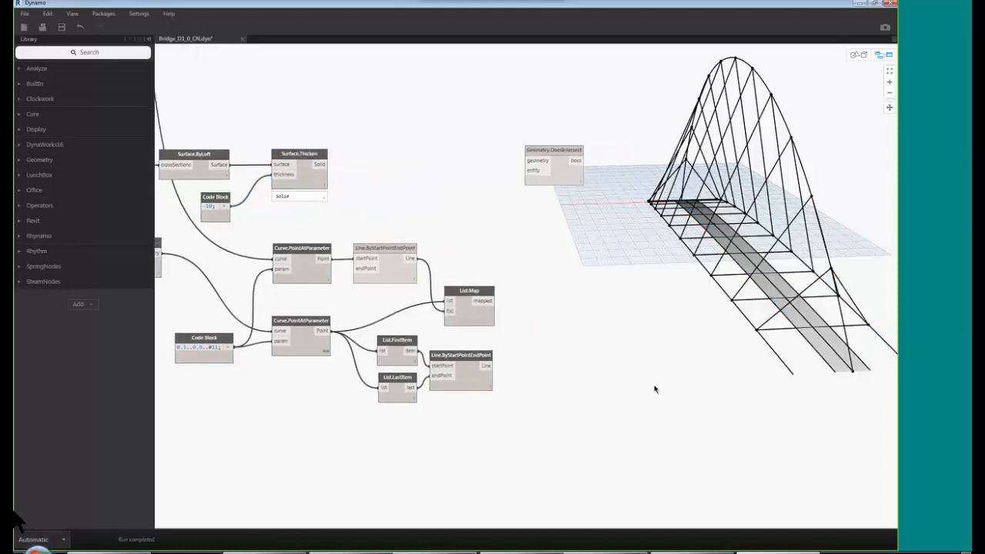
- Connect the mapped output of List.Map to the geometry input of Geometry.DoesIntersect
left_click(555, 152)
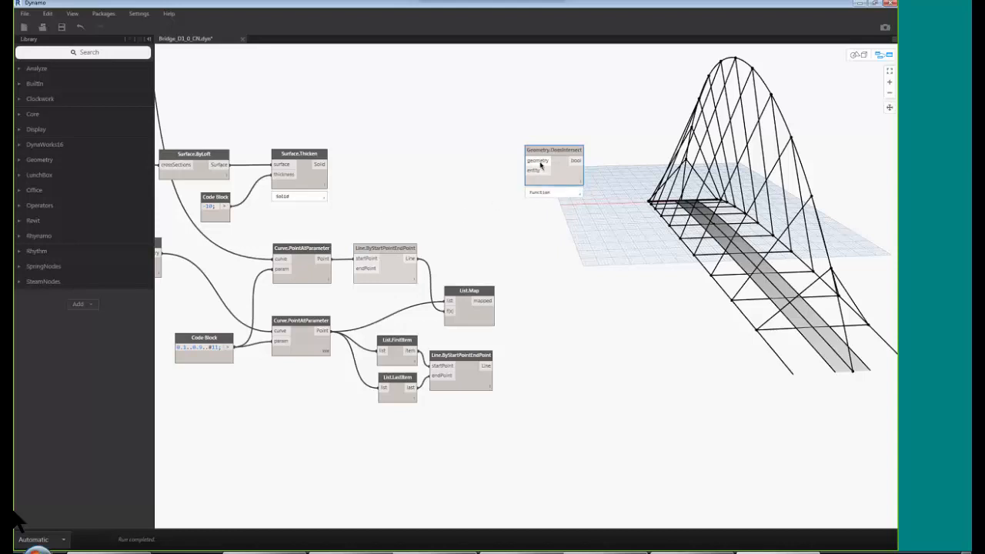
middle_click_drag(515, 348, 487, 345)
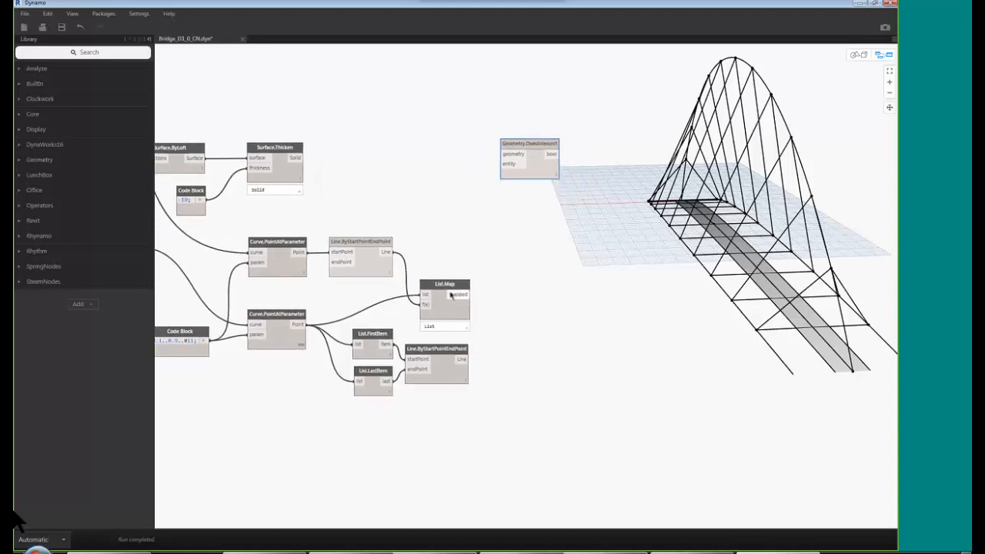
left_click(452, 295)
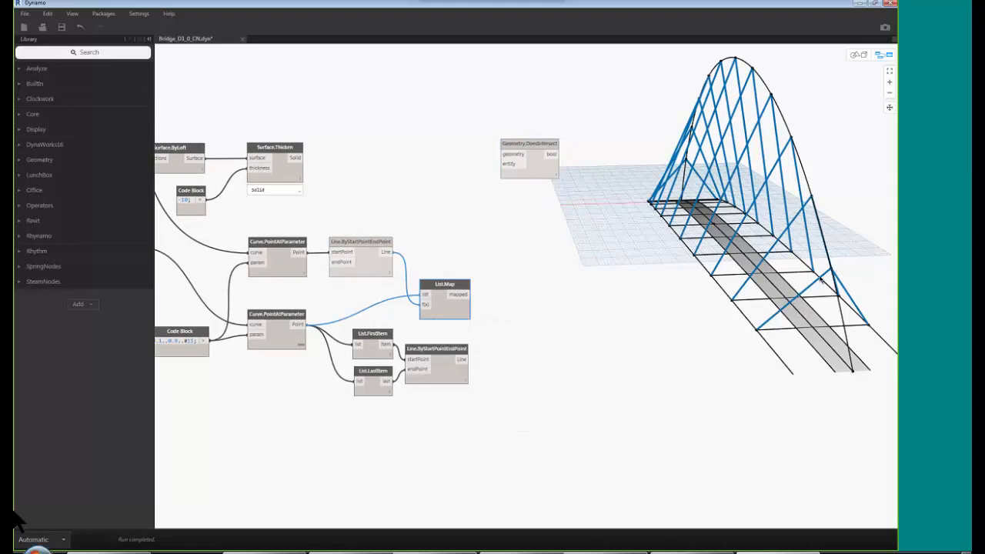
middle_click_drag(833, 314, 832, 315)
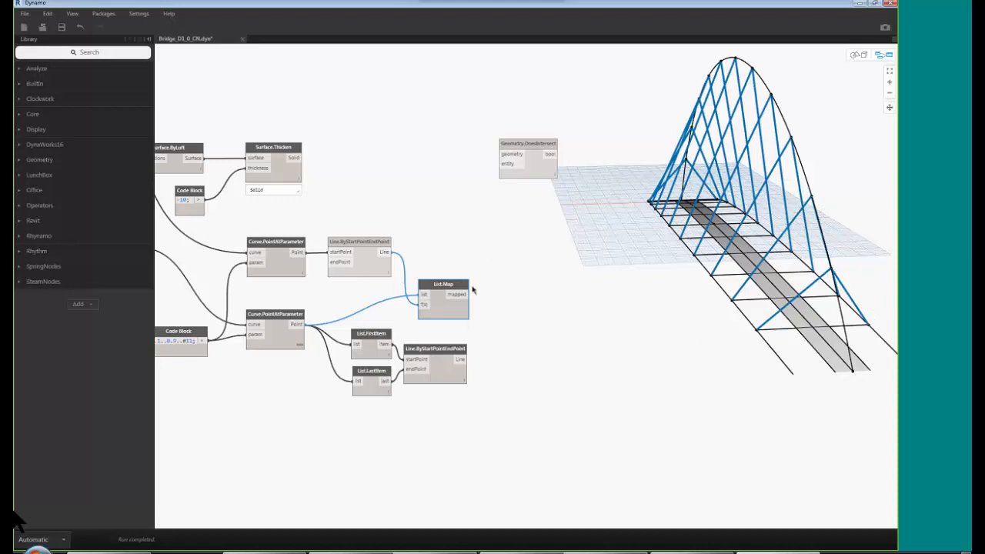
mouse_move(457, 286)
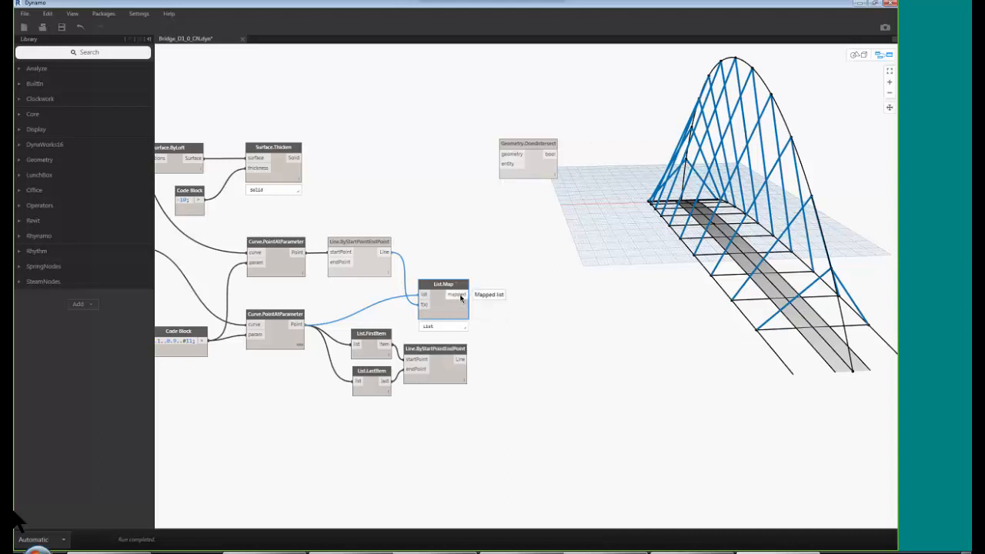
left_click_drag(457, 296, 506, 156)
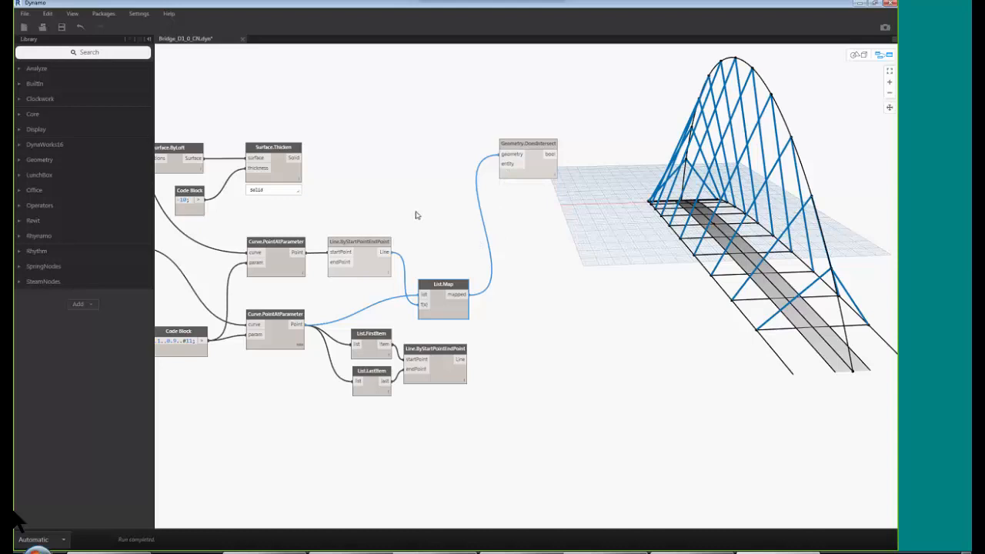
- Connect the Solid output of Surface.Thicken to the entity input of Geometry.DoesIntersect
middle_click_drag(459, 210, 457, 220)
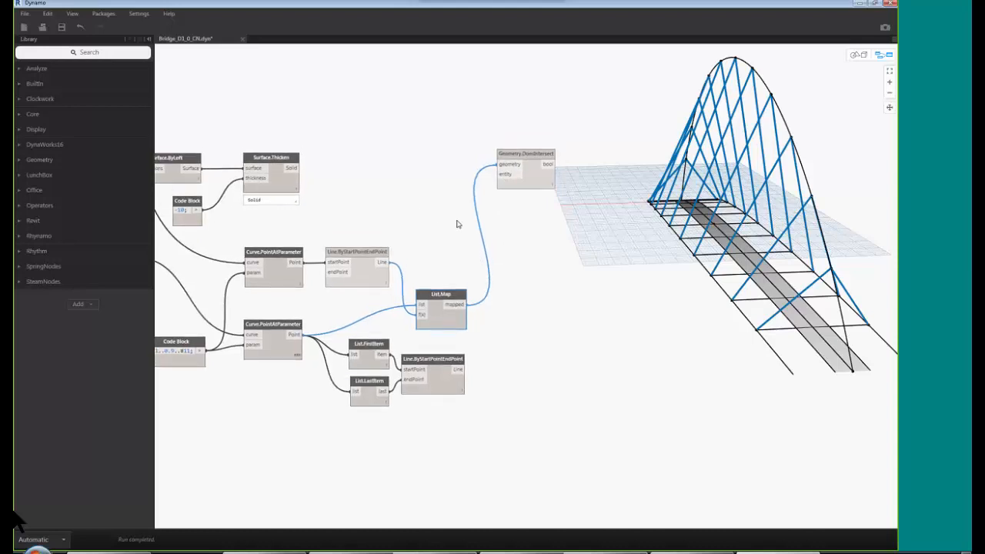
left_click(295, 168)
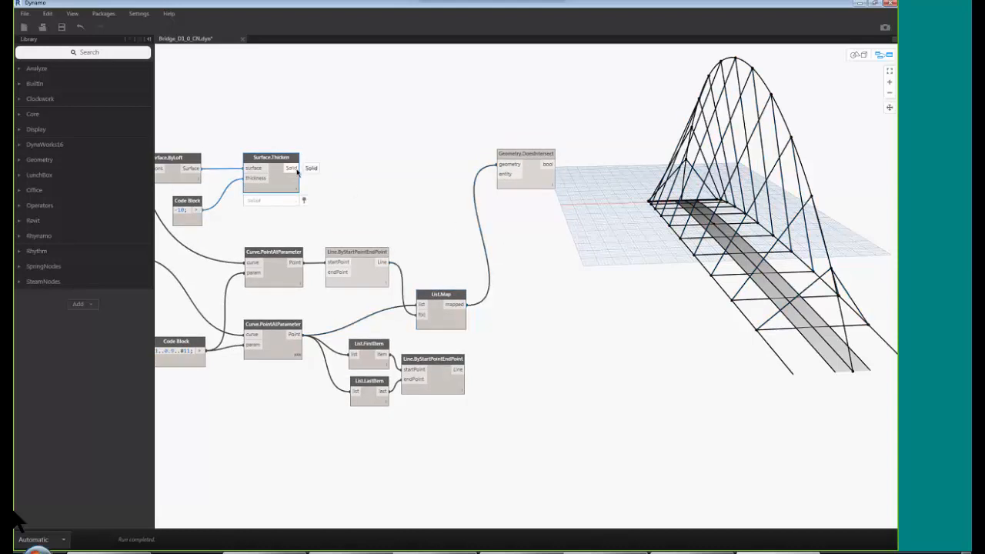
left_click_drag(292, 169, 500, 174)
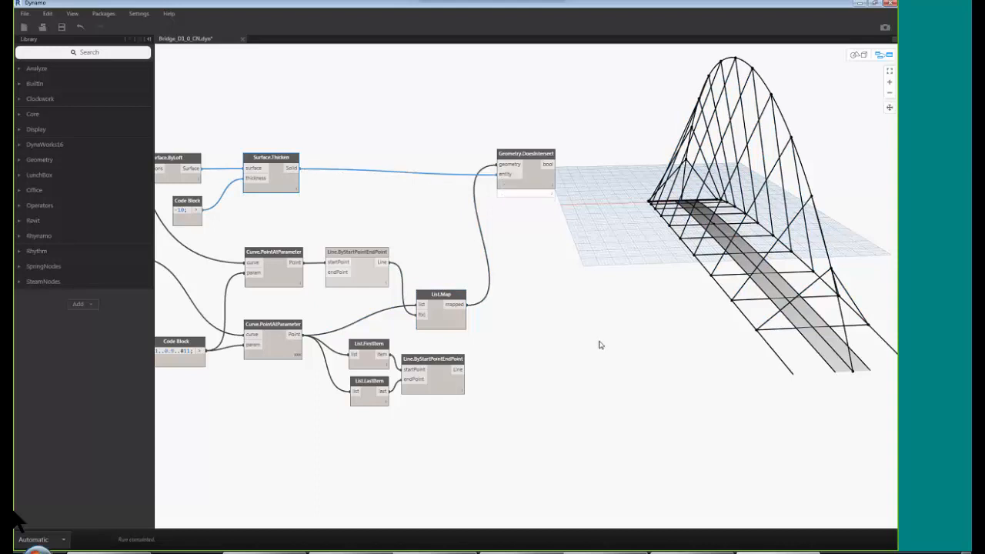
middle_click_drag(600, 345, 523, 341)
- Examine the lists of true/false intersection results output by Geometry.DoesIntersect
mouse_move(451, 199)
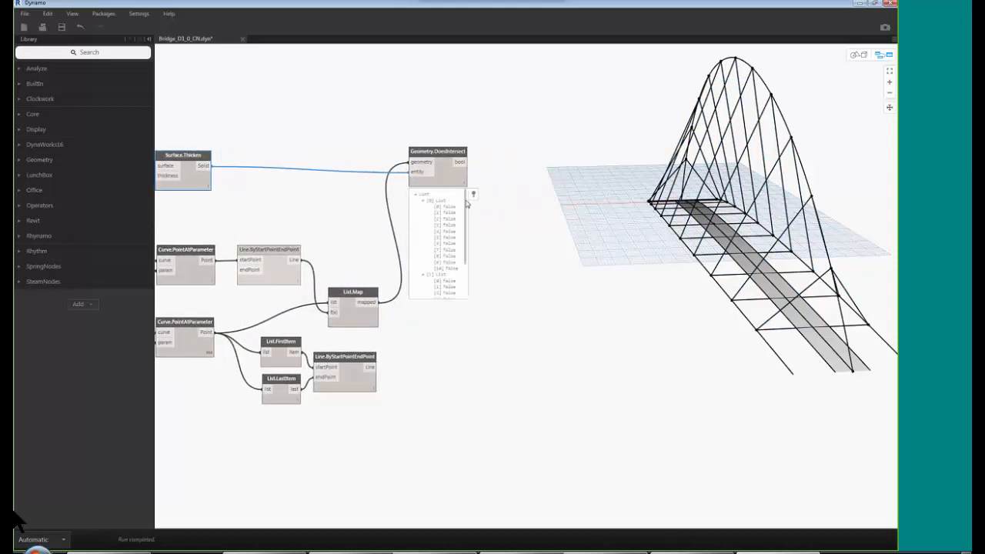
scroll(467, 204, "down", 5)
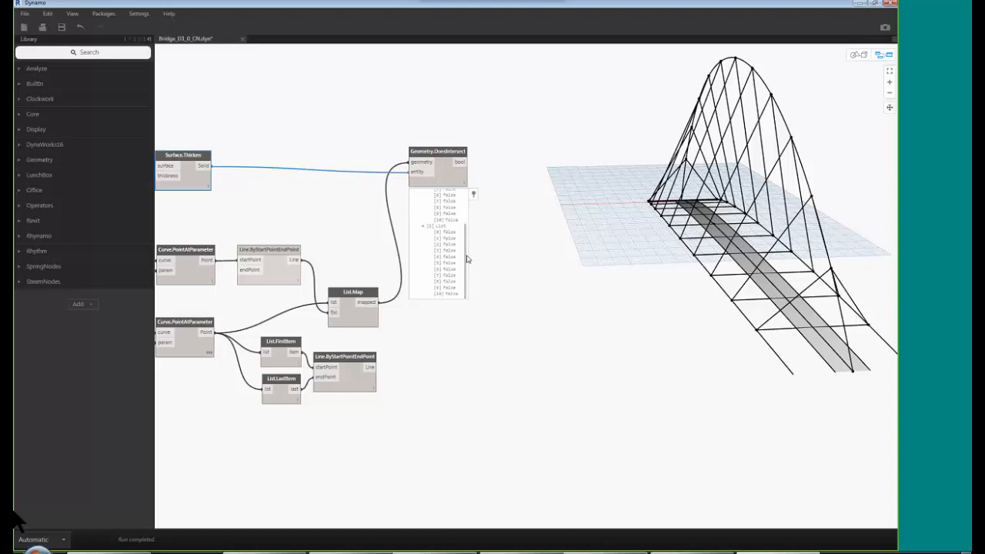
left_click_drag(467, 244, 467, 201)
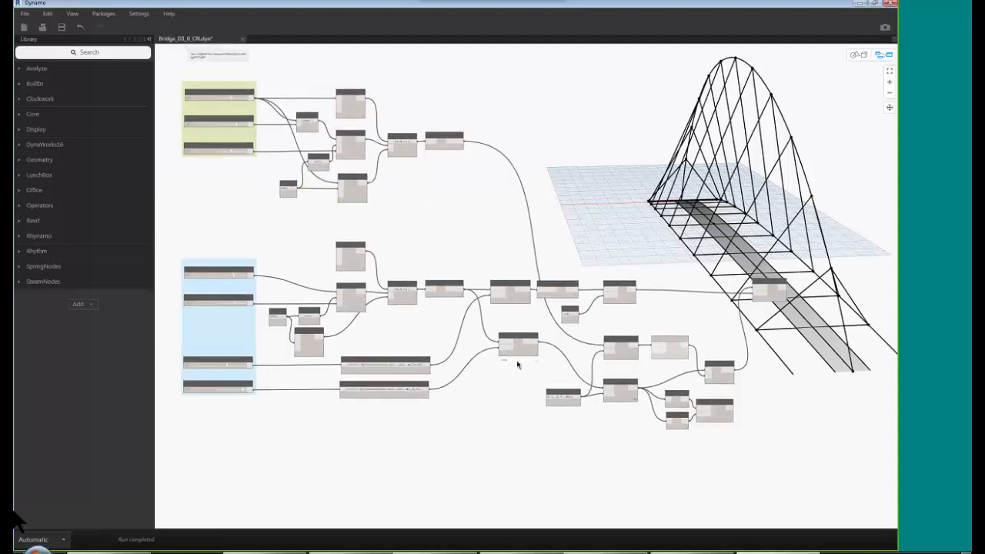
- Increase the ArchSchwing value in the Arch Parameters group to swing the arch further out to the side
middle_click_drag(221, 79, 334, 144)
scroll(334, 143, "up", 6)
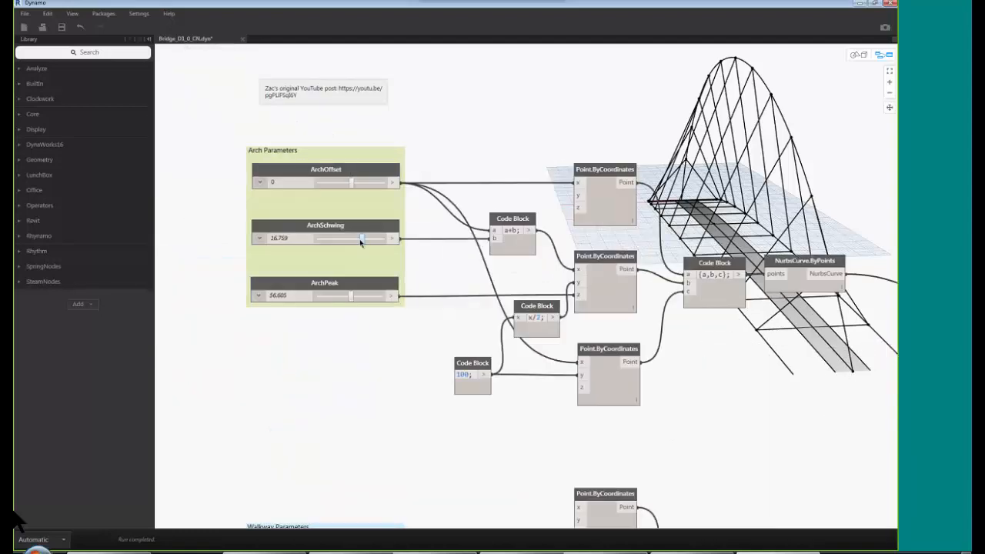
left_click_drag(363, 242, 375, 243)
- Examine the true/false lists output by Geometry.DoesIntersect for the modified arch
middle_click_drag(738, 403, 247, 217)
scroll(415, 265, "down", 5)
scroll(519, 320, "up", 8)
mouse_move(502, 279)
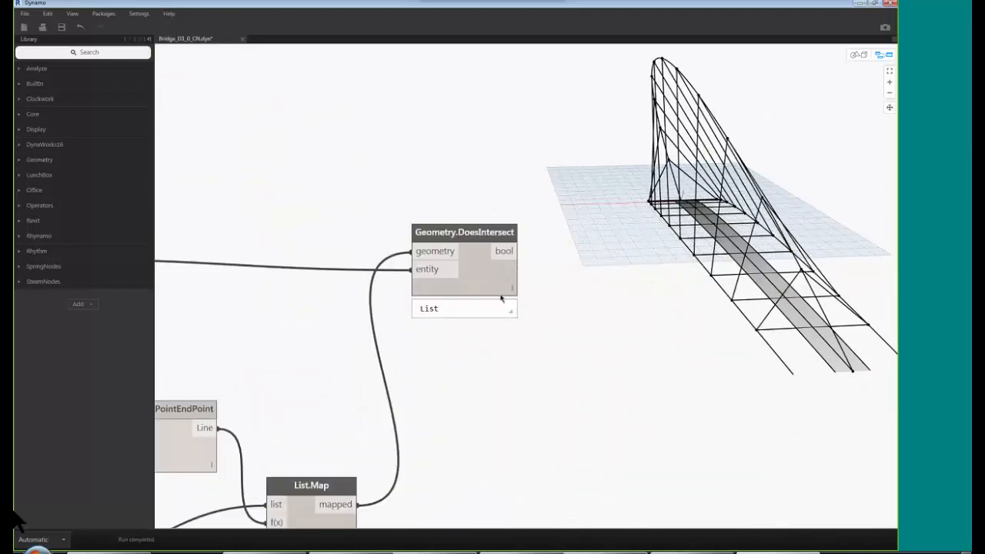
mouse_move(500, 315)
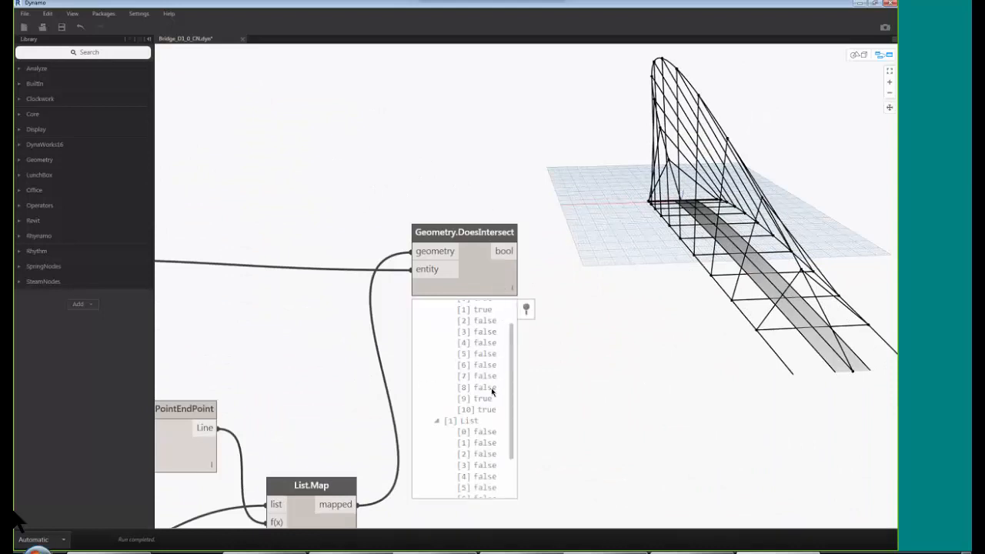
scroll(515, 415, "down", 3)
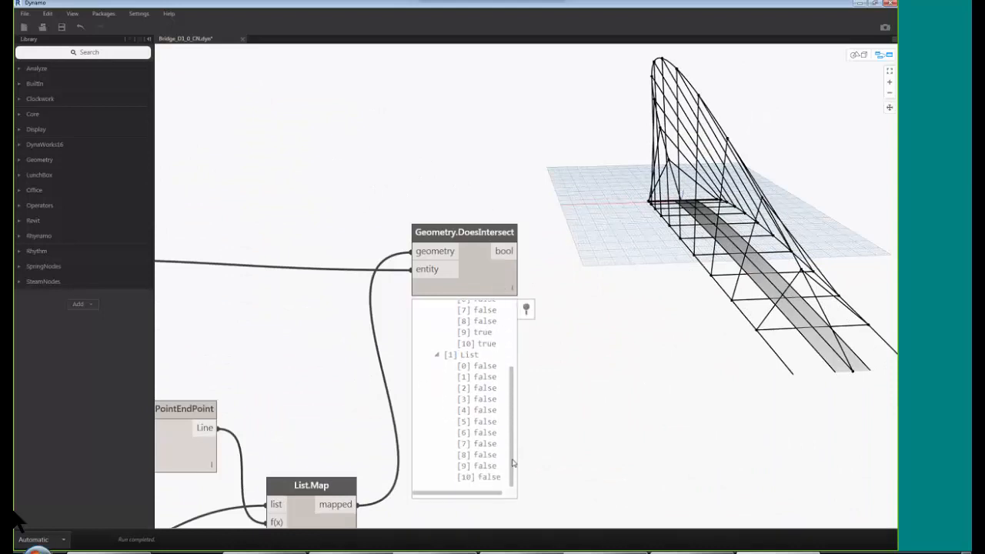
scroll(516, 409, "up", 5)
scroll(477, 362, "down", 3)
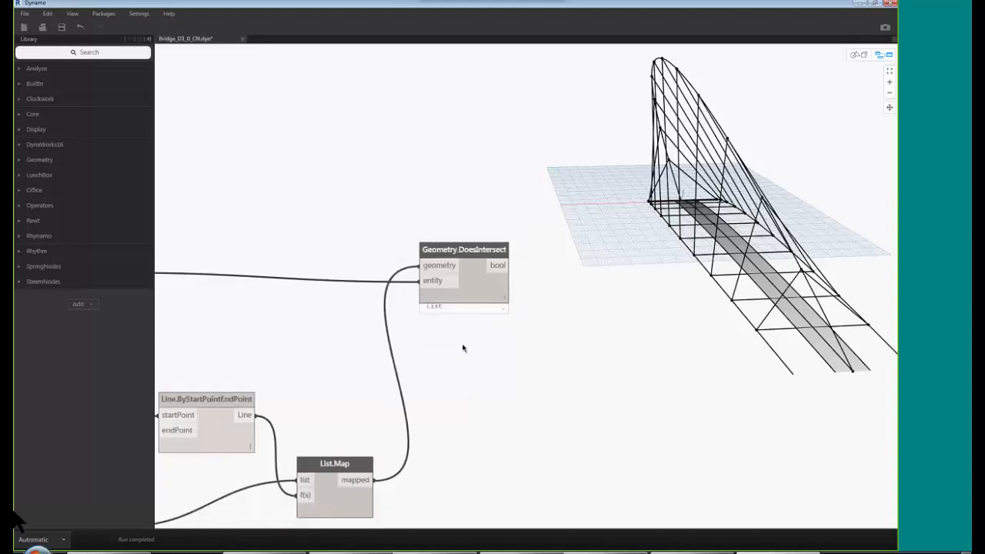
scroll(568, 312, "down", 2)
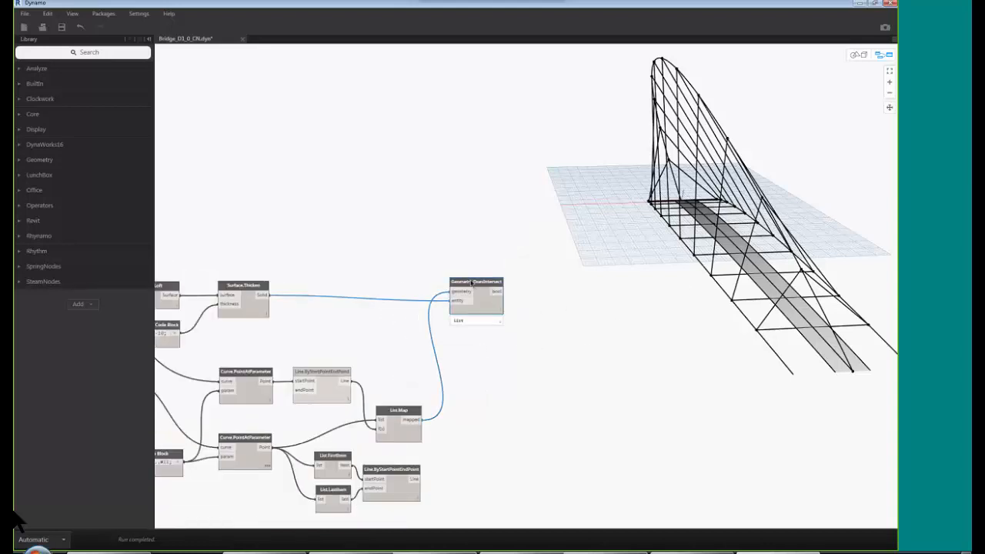
mouse_move(474, 286)
middle_click_drag(651, 351, 605, 336)
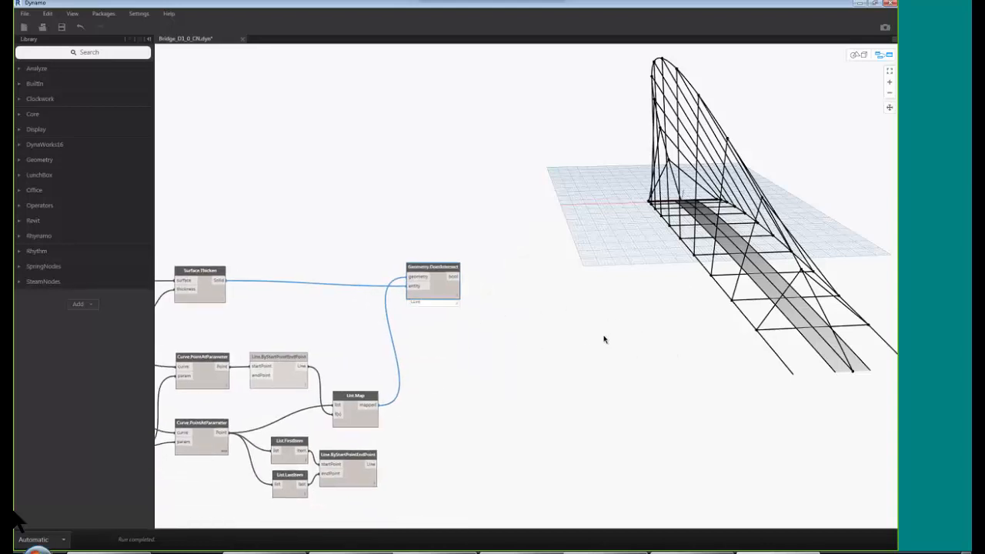
left_click(431, 271)
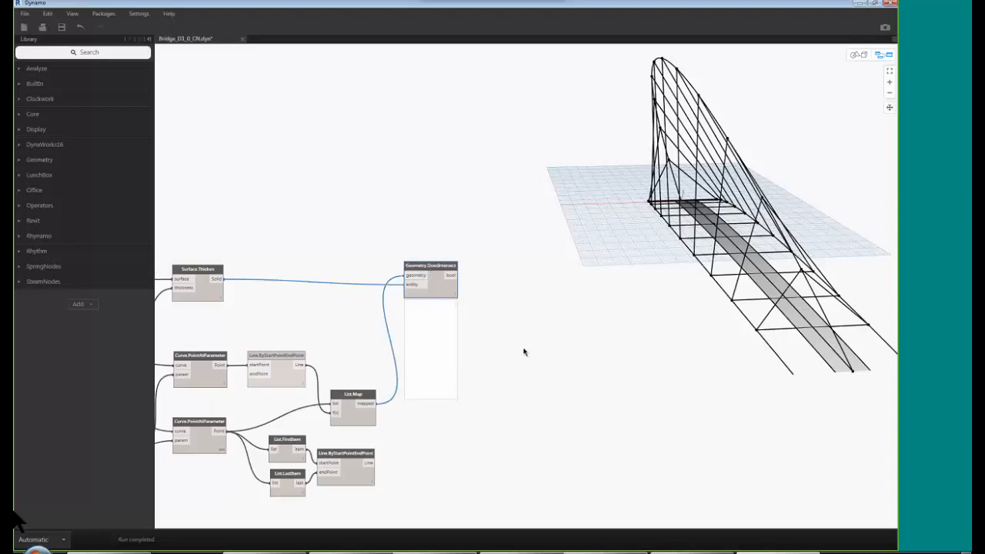
middle_click_drag(524, 346, 507, 278)
mouse_move(454, 342)
middle_mouse_down()
mouse_move(431, 338)
mouse_move(447, 332)
middle_mouse_up()
mouse_move(424, 178)
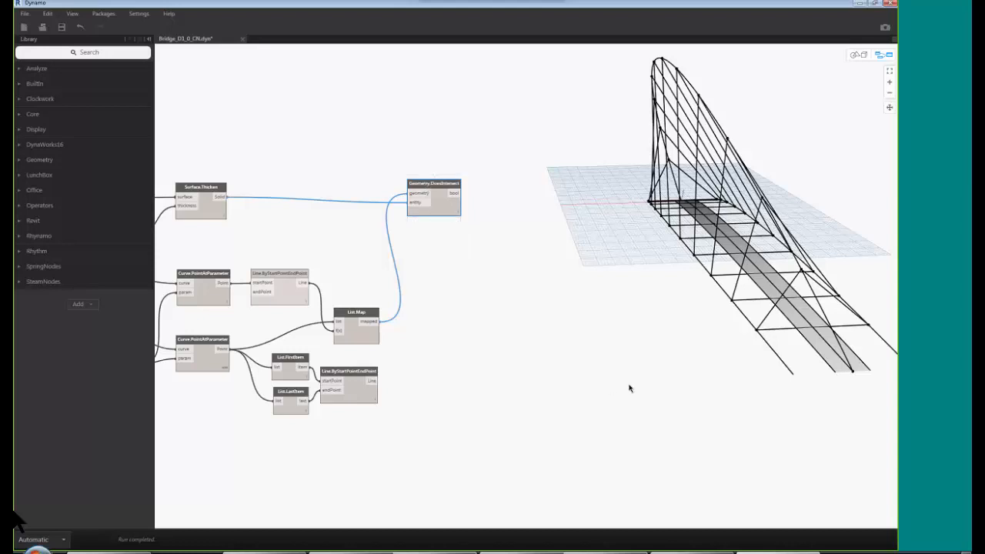
- Add a List.FilterByBoolMask node and place it just below and beyond Geometry.DoesIntersect
left_click(535, 329)
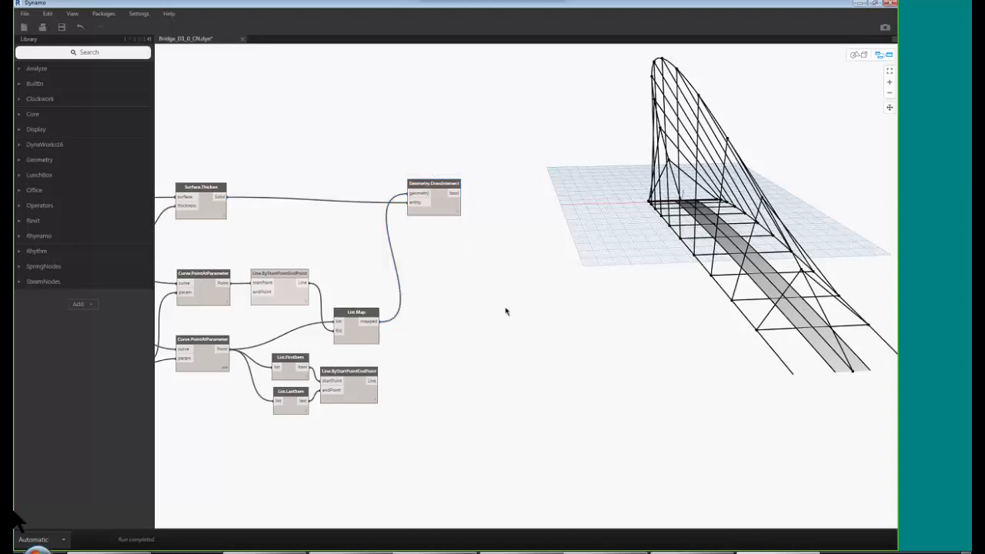
right_click(506, 311)
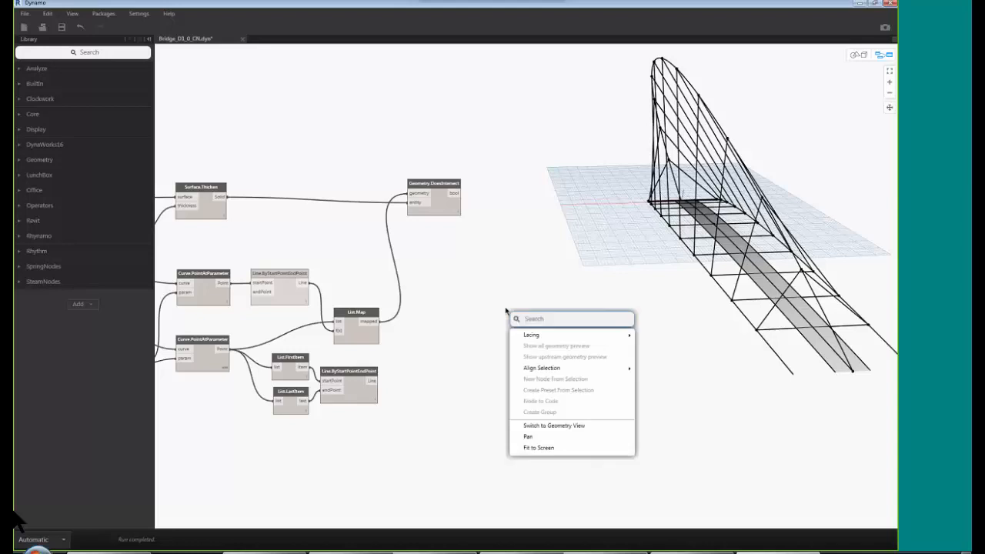
type("lis")
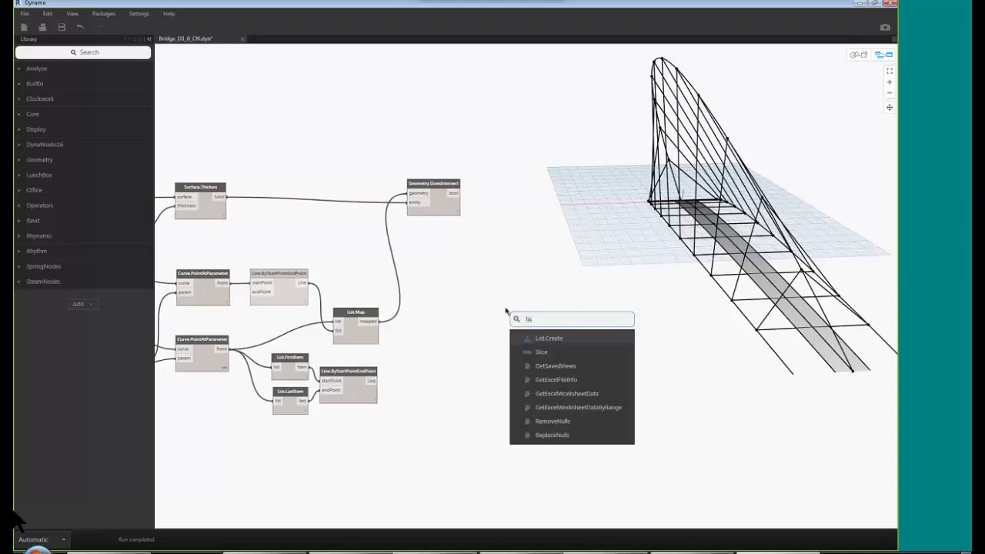
type(".fi")
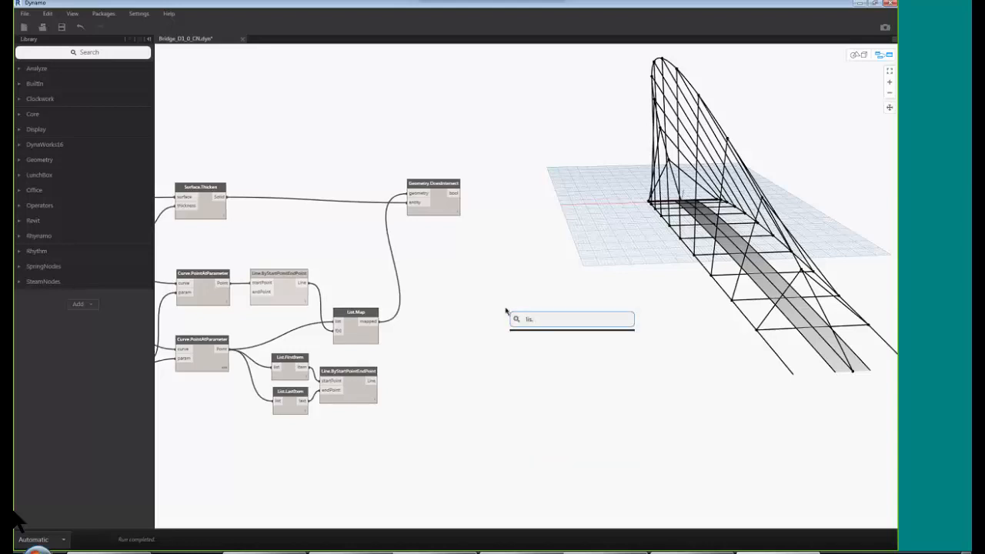
key("BackSpace")
type("t.fil")
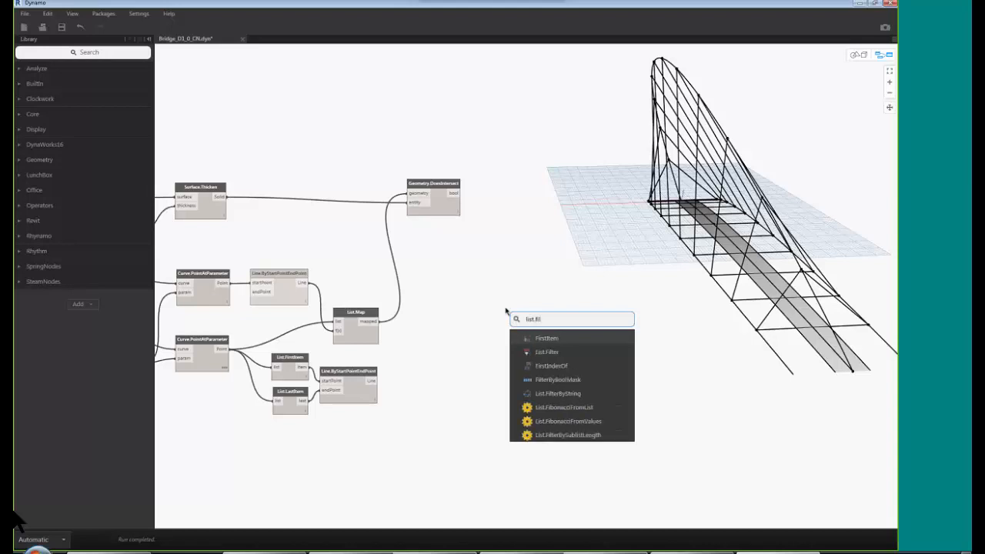
key("Down")
key("Down")
key("Return")
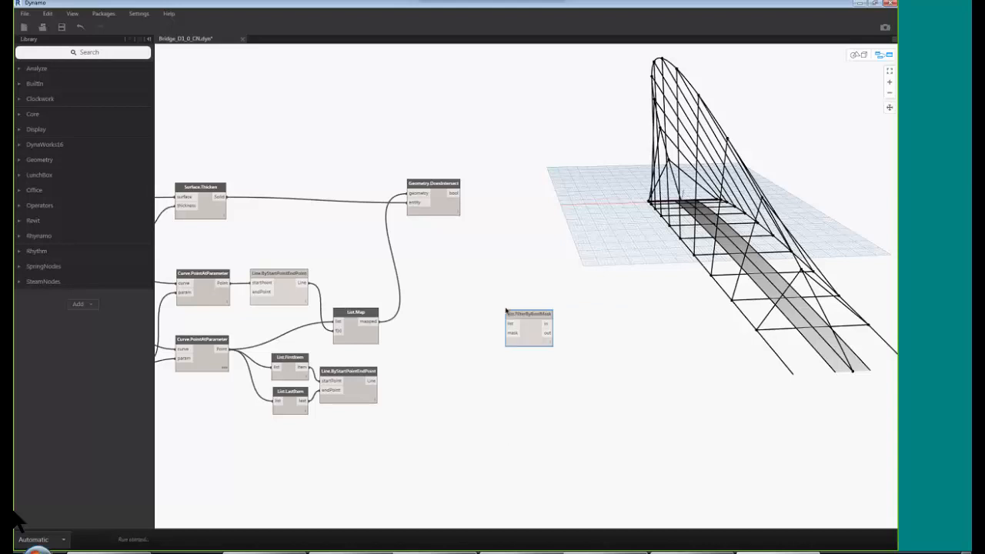
left_click_drag(526, 318, 520, 245)
middle_click_drag(500, 294, 437, 284)
mouse_move(457, 235)
left_mouse_down()
mouse_move(474, 218)
mouse_move(445, 240)
left_mouse_up()
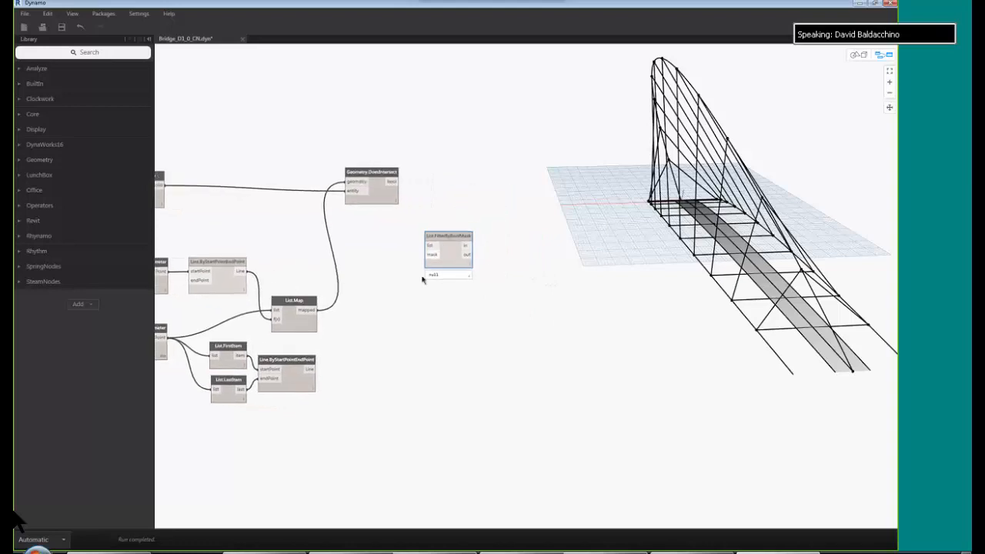
- Connect List.Map's mapped output to the list input of List.FilterByBoolMask, and Geometry.DoesIntersect's bool output to its mask input
middle_click_drag(421, 340, 479, 354)
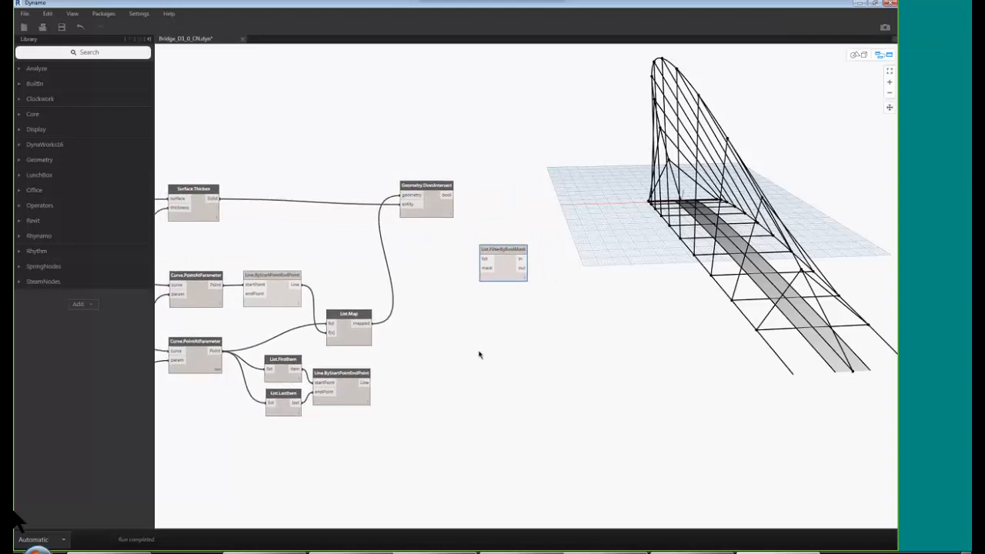
mouse_move(371, 323)
left_mouse_down()
mouse_move(462, 311)
mouse_move(482, 259)
mouse_move(520, 250)
left_mouse_up()
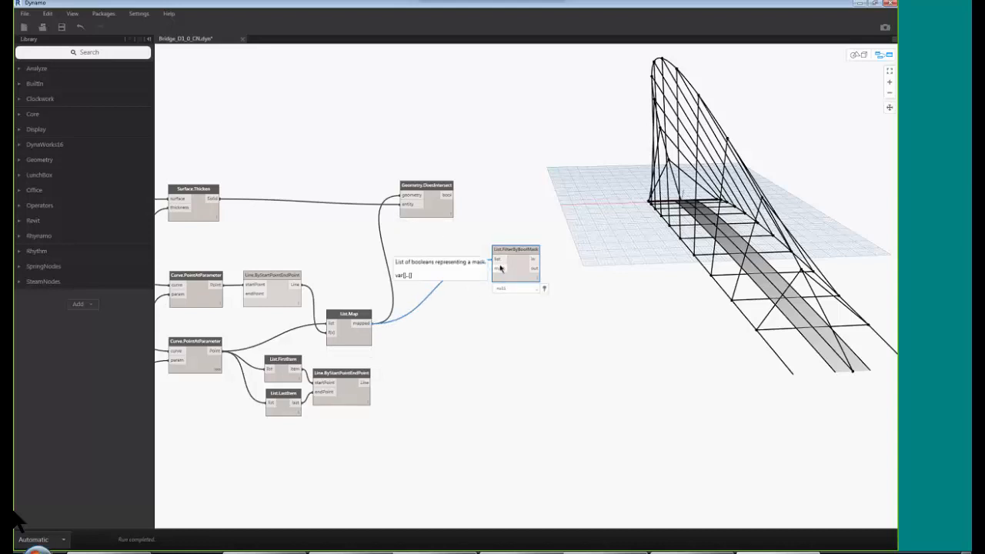
left_click_drag(450, 195, 497, 268)
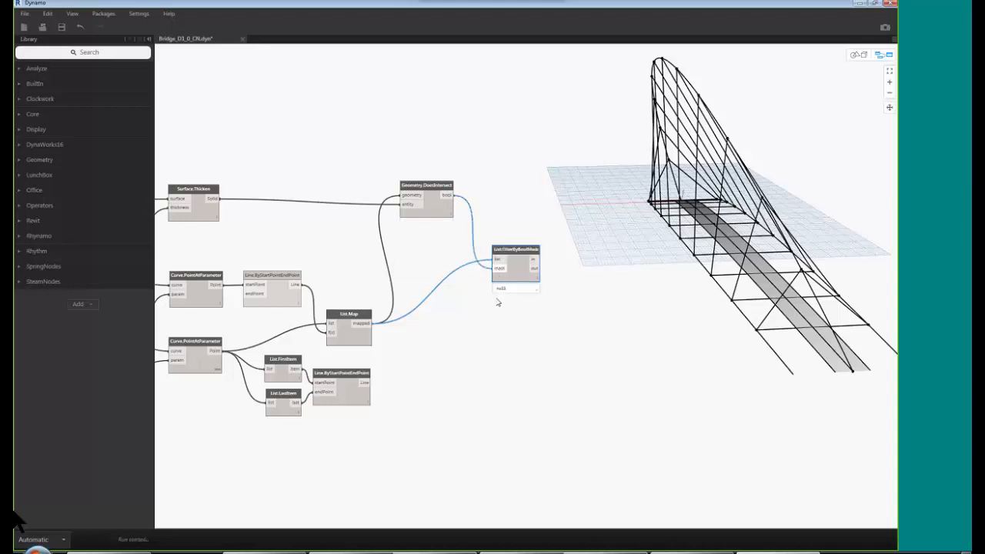
middle_click_drag(562, 357, 457, 343)
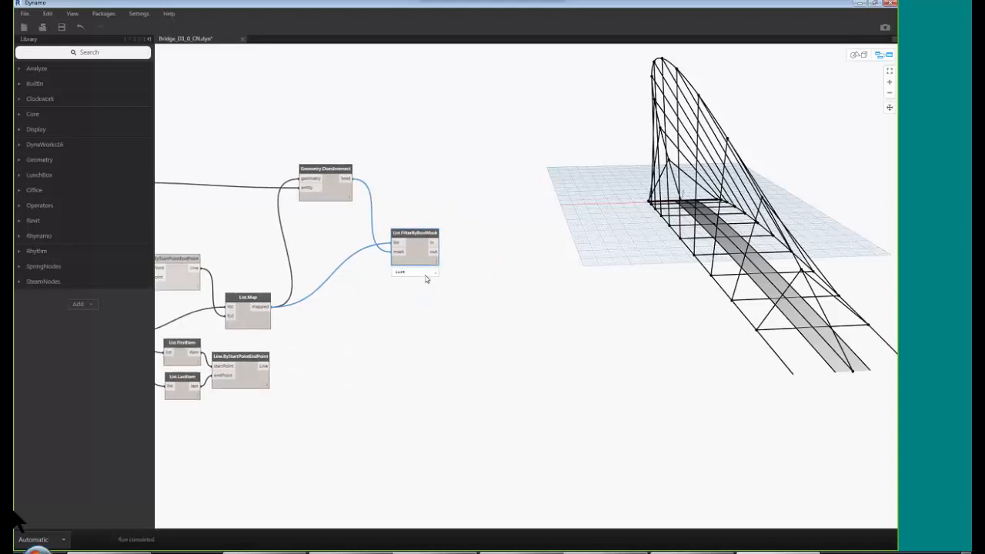
- Examine the in and out results of the List.FilterByBoolMask node
mouse_move(425, 279)
mouse_move(435, 254)
middle_click_drag(513, 272, 488, 263)
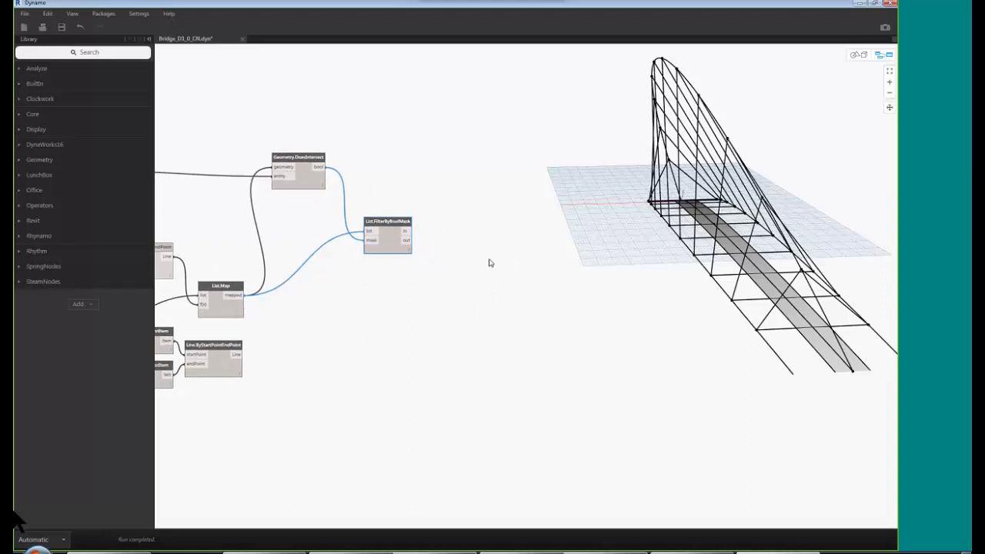
scroll(438, 306, "down", 1)
scroll(424, 320, "down", 1)
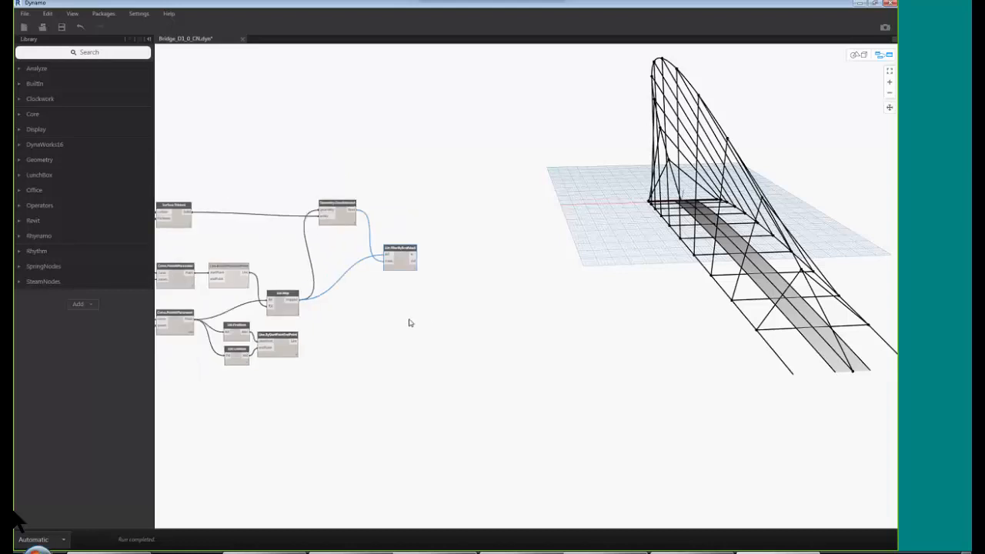
middle_click_drag(410, 323, 408, 337)
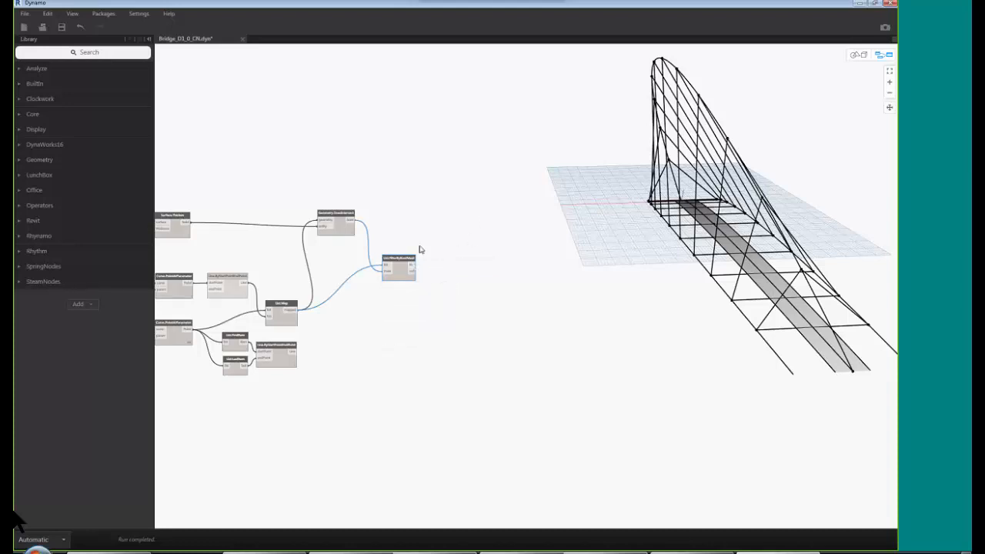
scroll(421, 256, "up", 2)
middle_click_drag(444, 284, 378, 288)
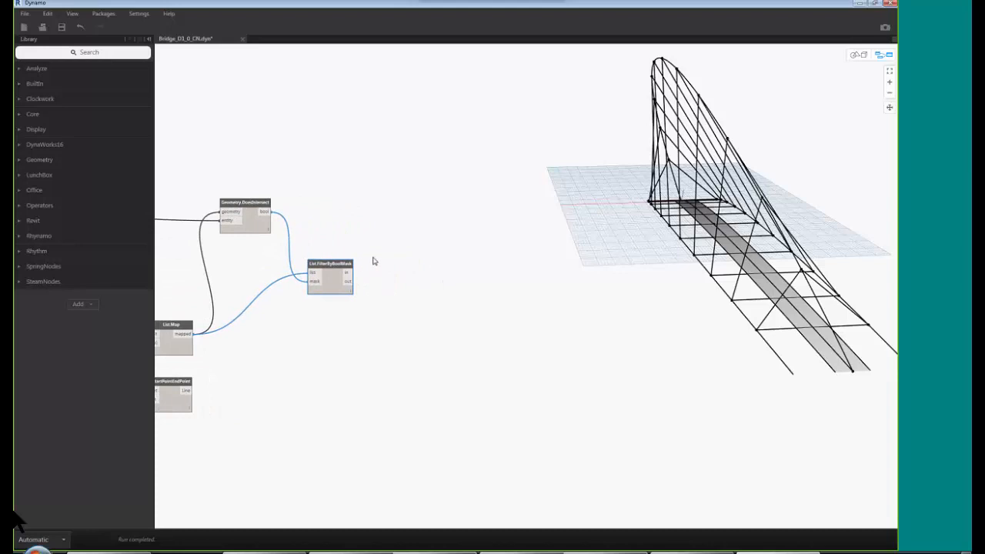
left_click(396, 234)
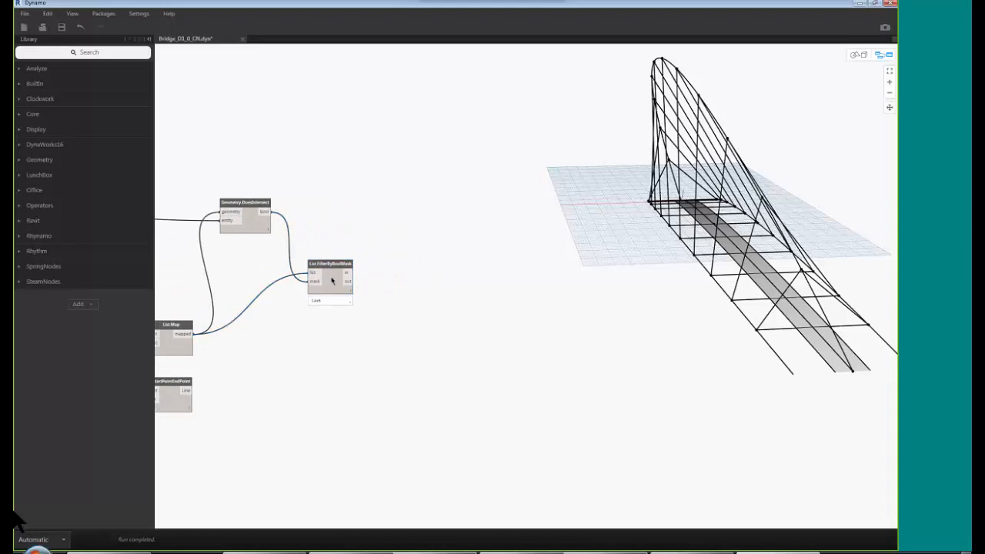
mouse_move(333, 316)
- Add a Watch node beside List.FilterByBoolMask and connect the in output to it
right_click(404, 331)
type("map")
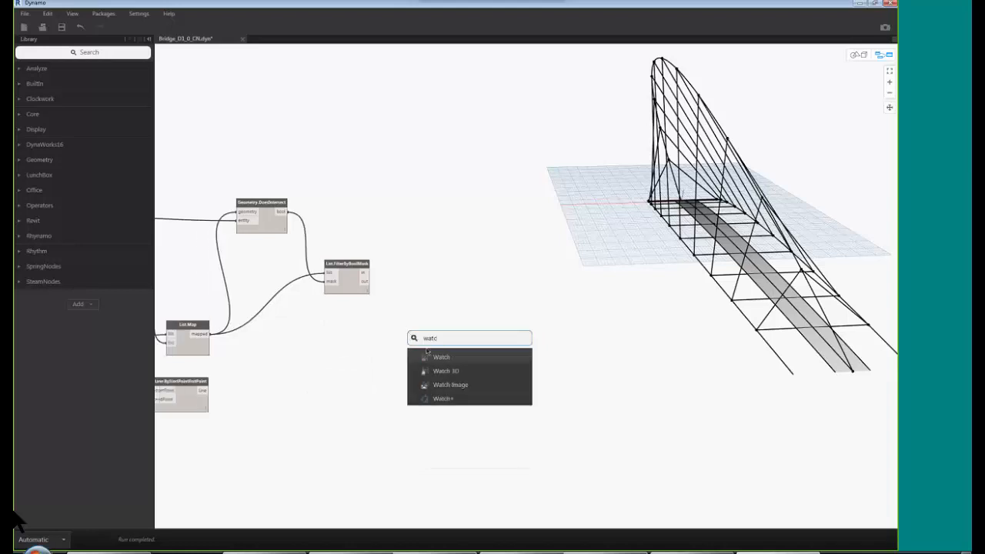
left_click(450, 360)
left_click_drag(463, 366, 452, 318)
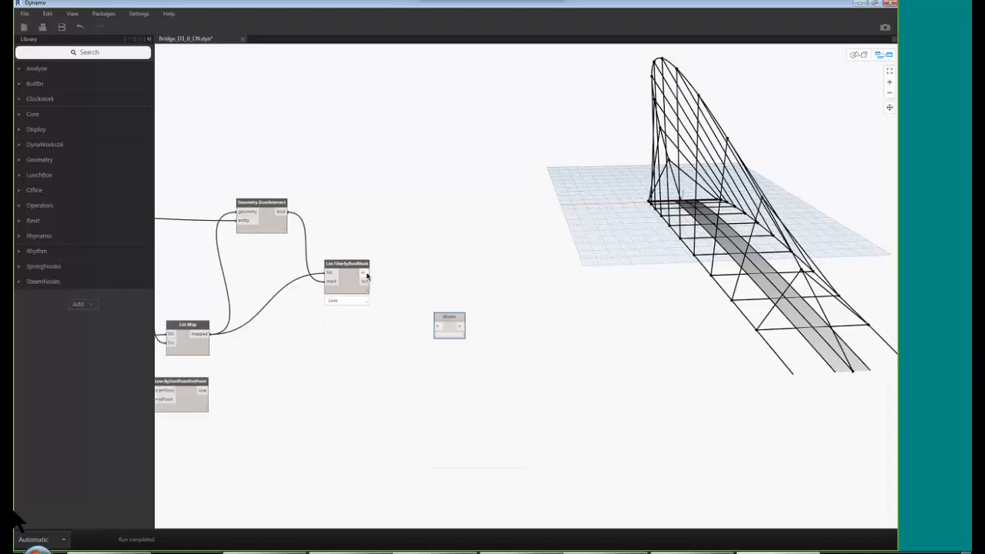
left_click_drag(367, 274, 439, 326)
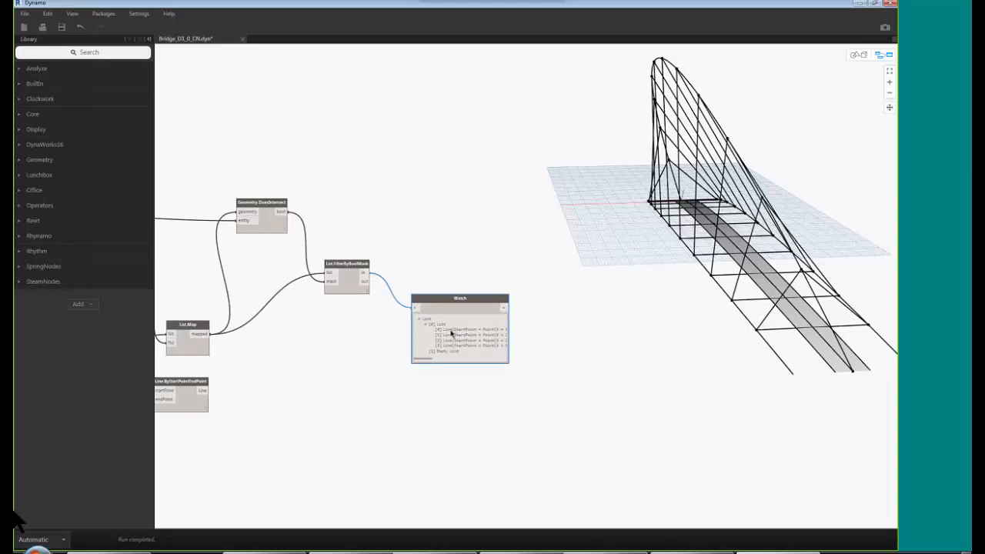
- Select List.FilterByBoolMask and pick individual lines and the second sublist in the Watch node to locate them in the 3D preview
left_click(343, 267)
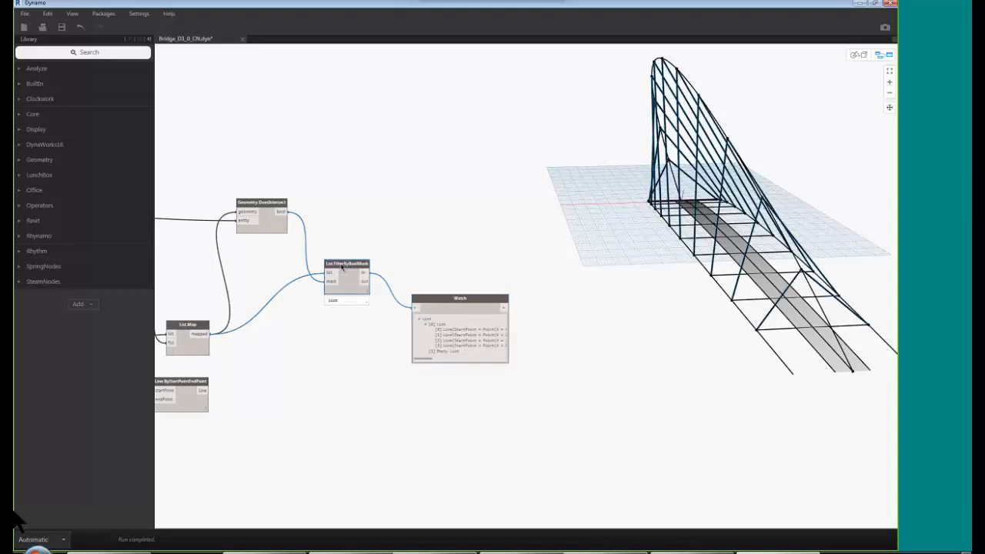
left_click(452, 330)
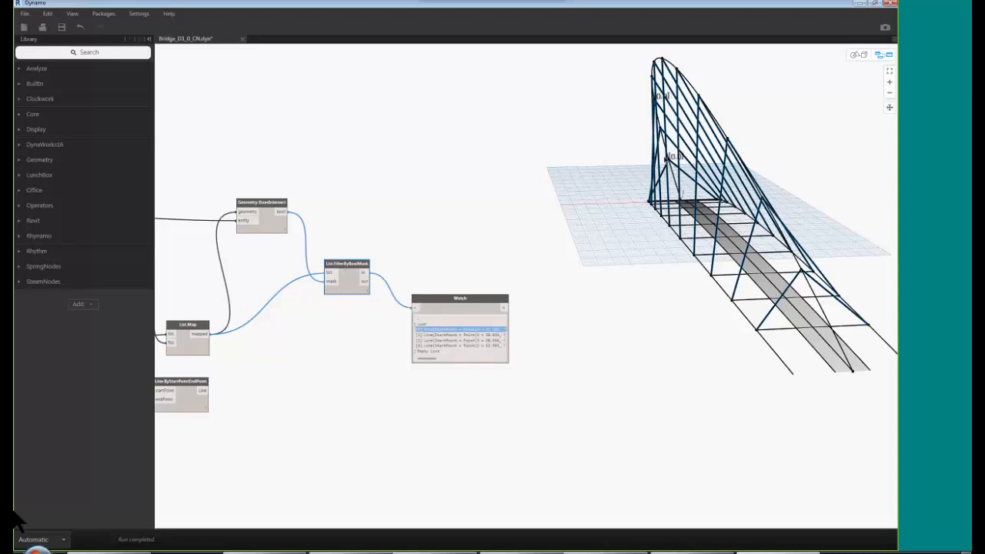
left_click(464, 340)
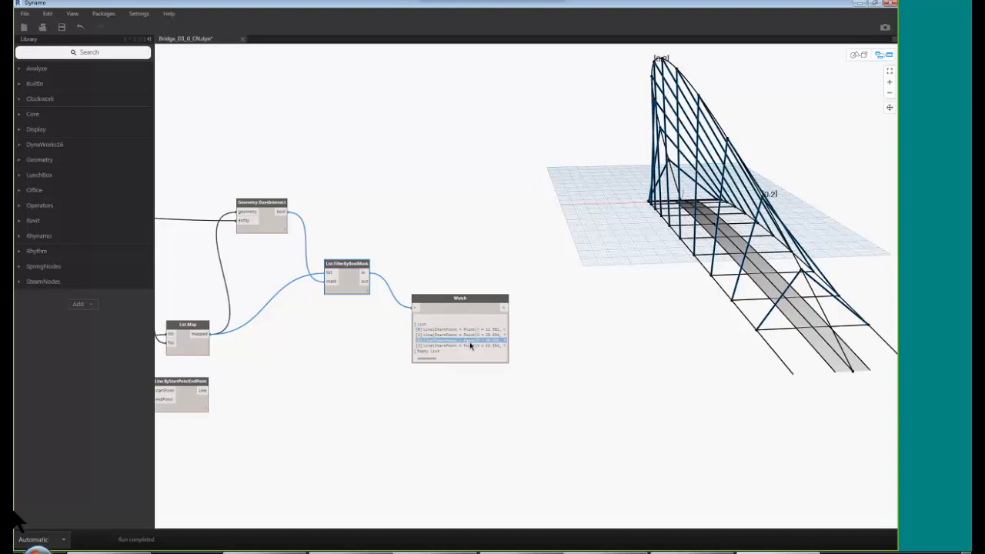
left_click(468, 345)
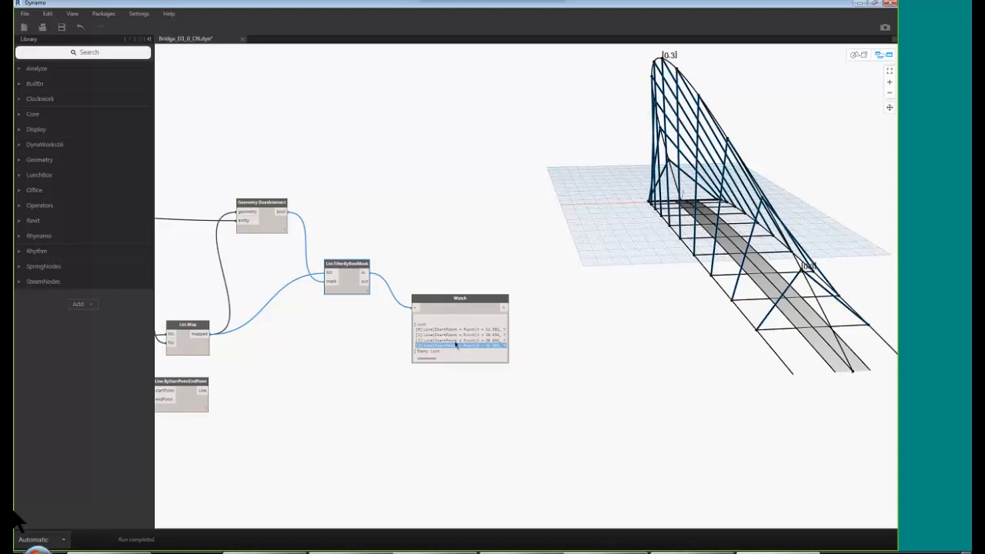
left_click(431, 359)
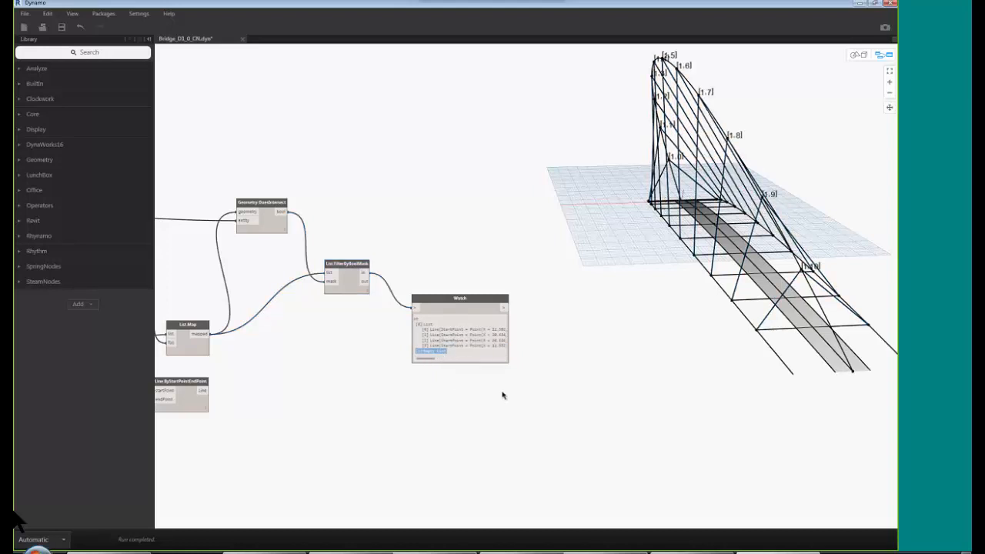
- Move the Watch node further down below List.FilterByBoolMask to free space beside it
middle_click_drag(503, 395, 383, 452)
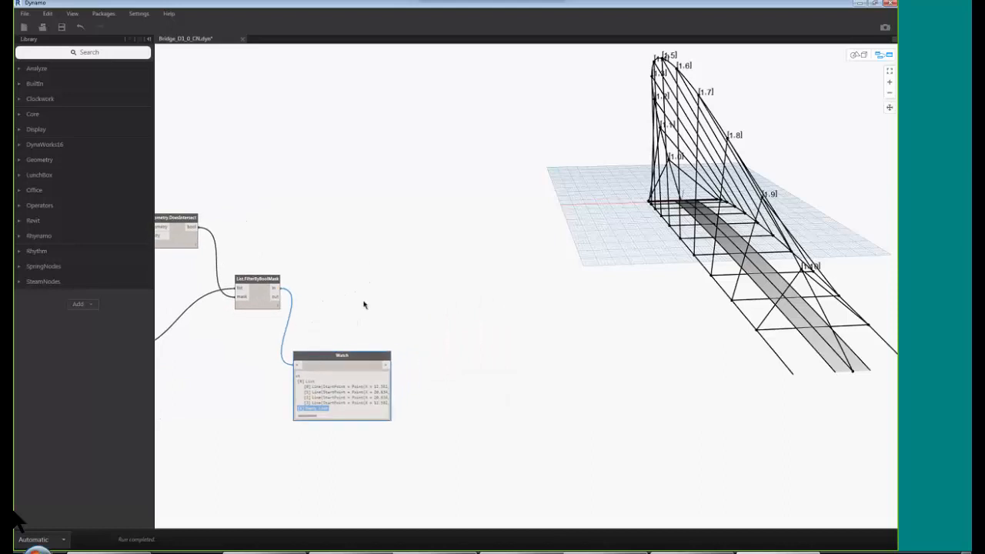
middle_click_drag(365, 305, 387, 291)
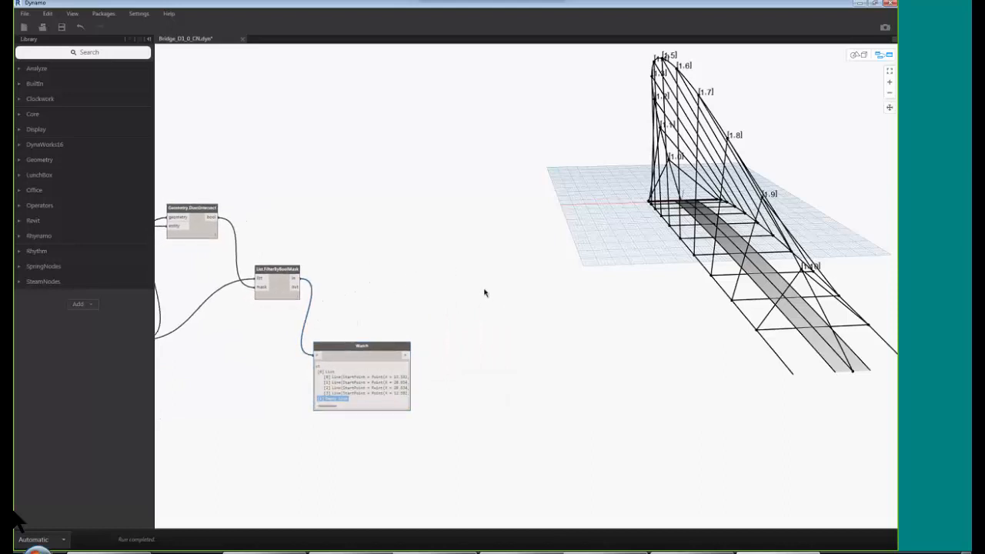
- Add a PolySurface.BySweep node with rail and profile inputs downstream of List.FilterByBoolMask
mouse_move(486, 290)
middle_mouse_down()
mouse_move(466, 296)
mouse_move(475, 295)
middle_mouse_up()
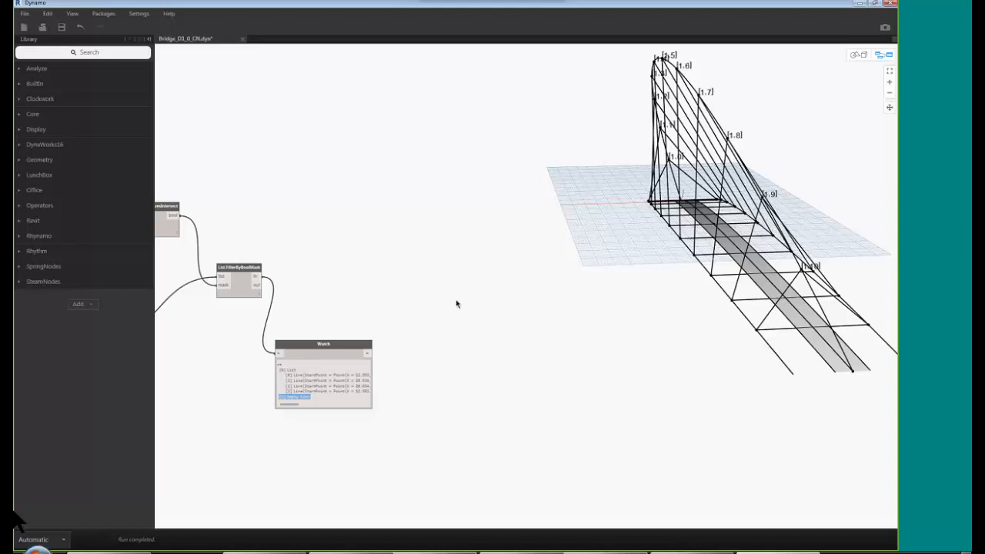
scroll(661, 382, "down", 5)
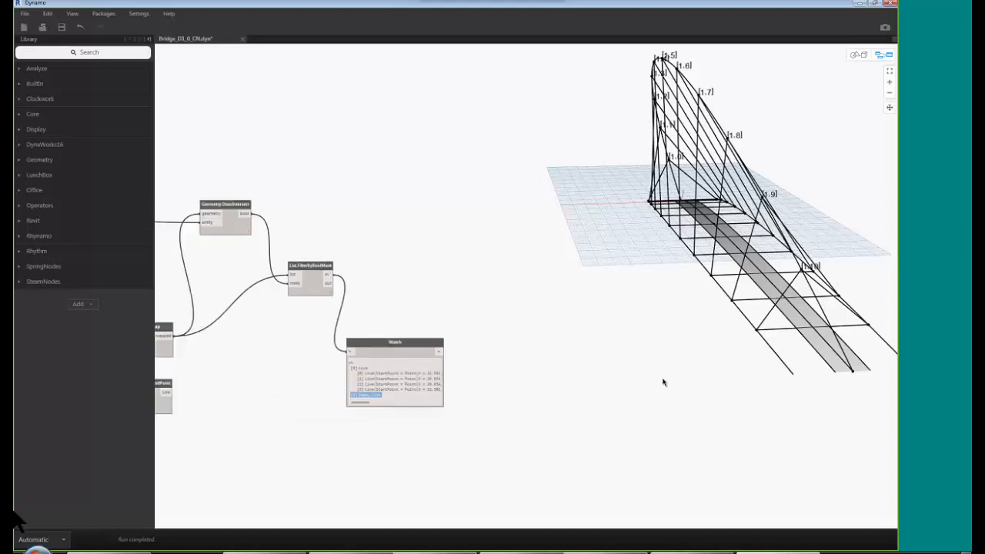
middle_click_drag(538, 397, 655, 395)
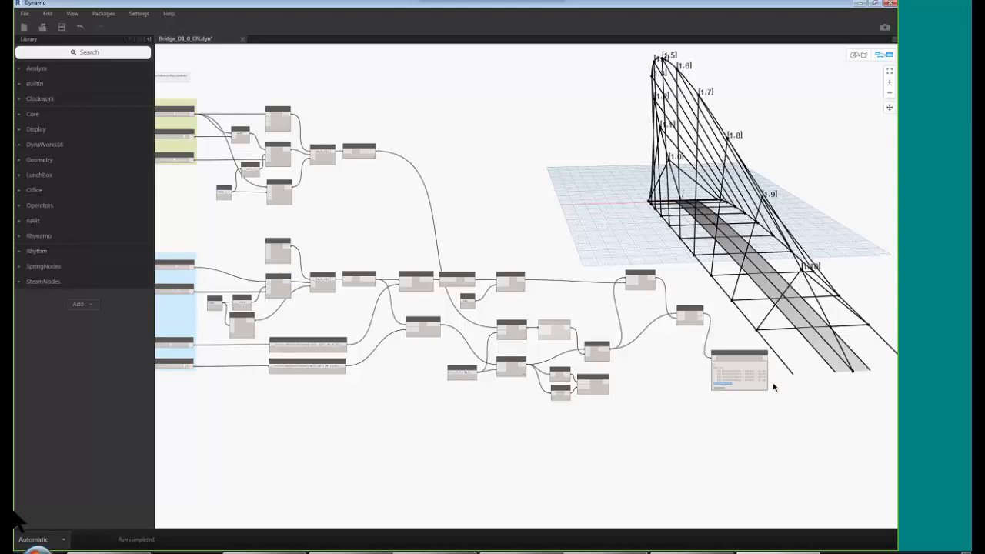
scroll(628, 387, "up", 3)
scroll(578, 303, "up", 3)
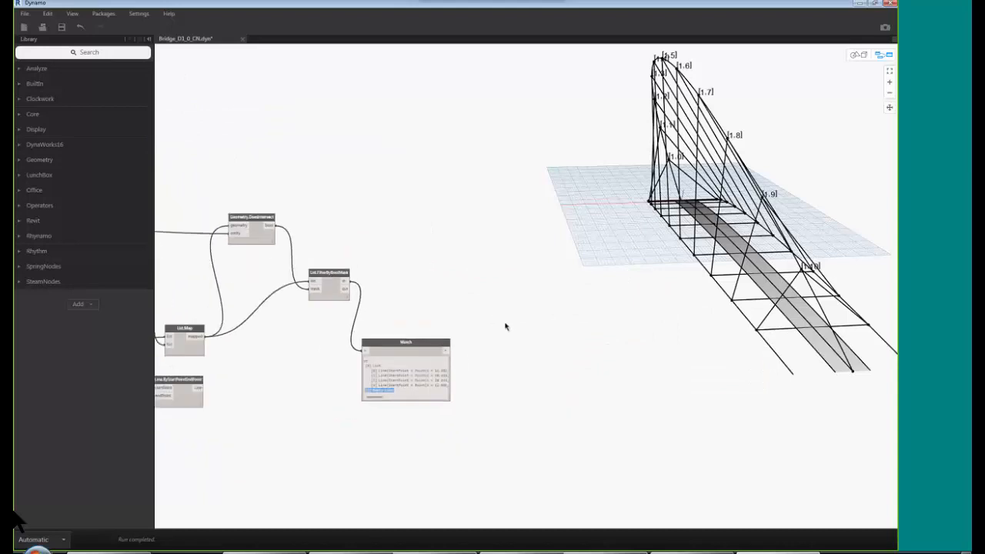
right_click(433, 254)
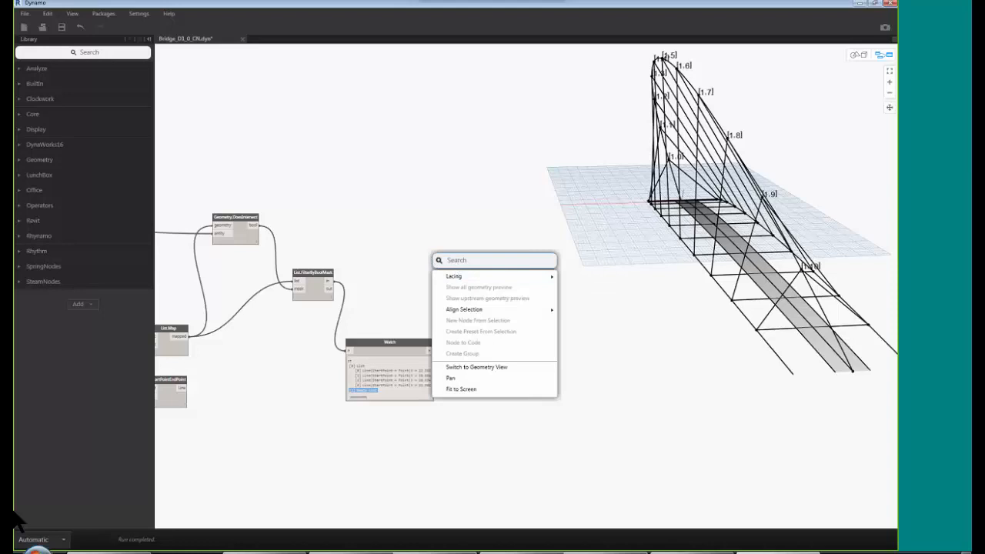
type("poly")
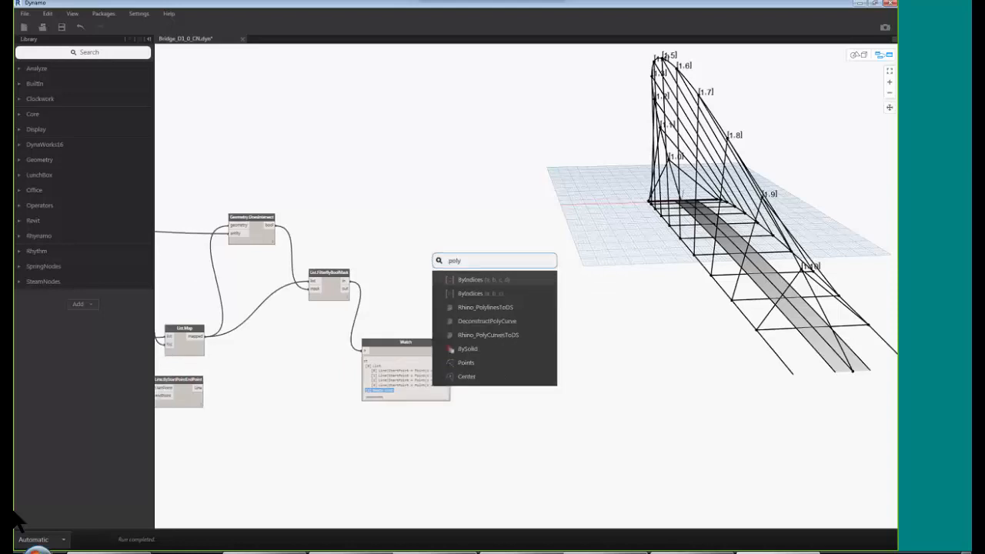
type("surface")
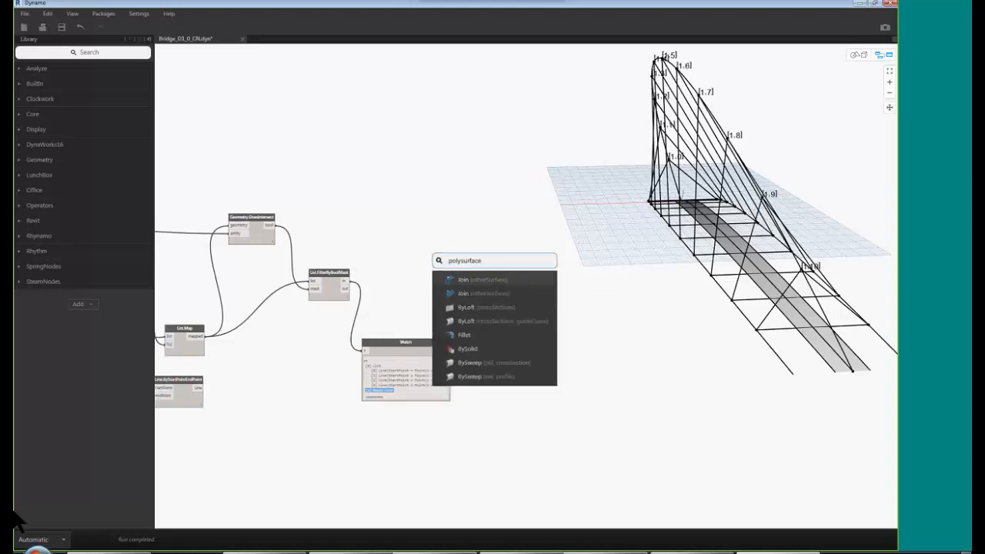
type(".by")
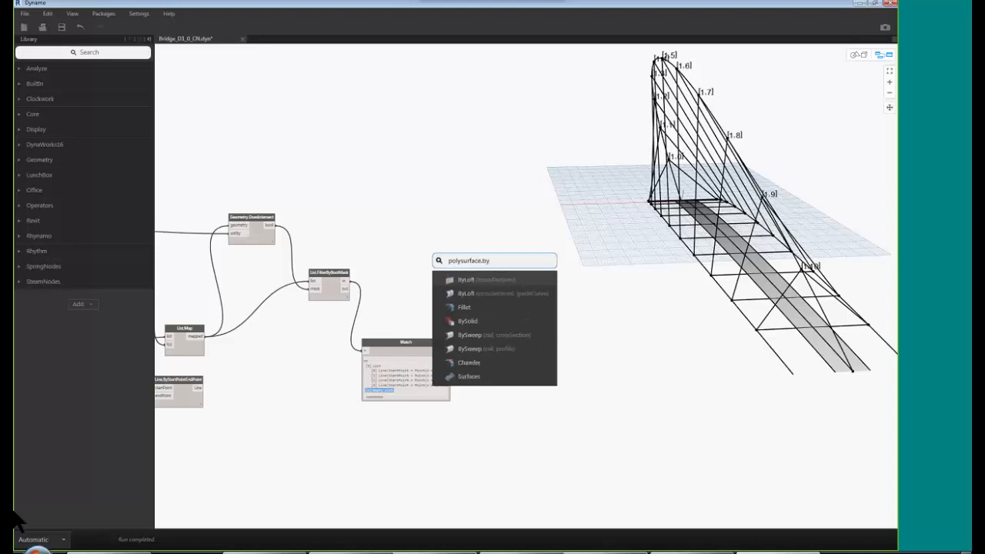
left_click(489, 351)
left_click_drag(514, 357, 496, 273)
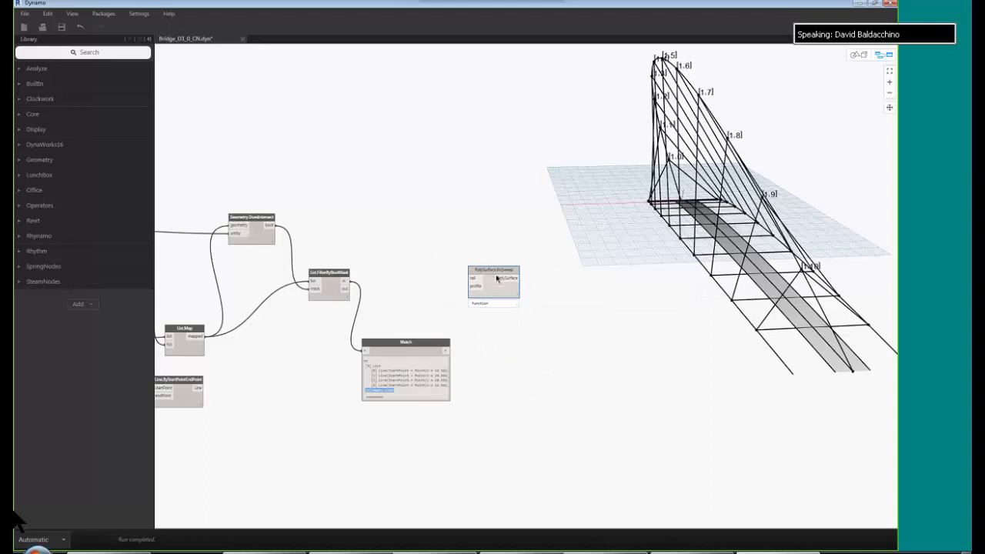
left_click(531, 330)
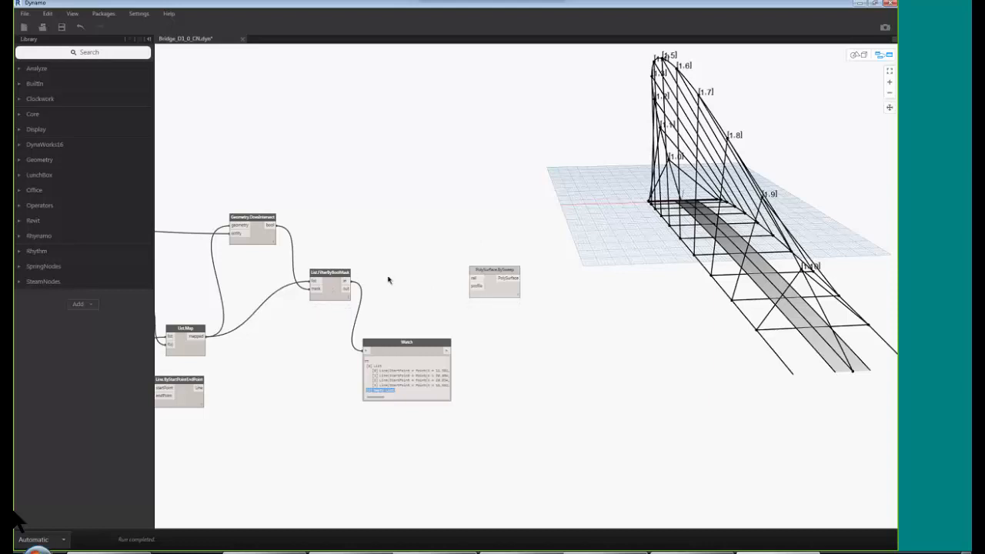
- Add a Flatten node between List.FilterByBoolMask and PolySurface.BySweep
middle_click_drag(383, 276, 385, 267)
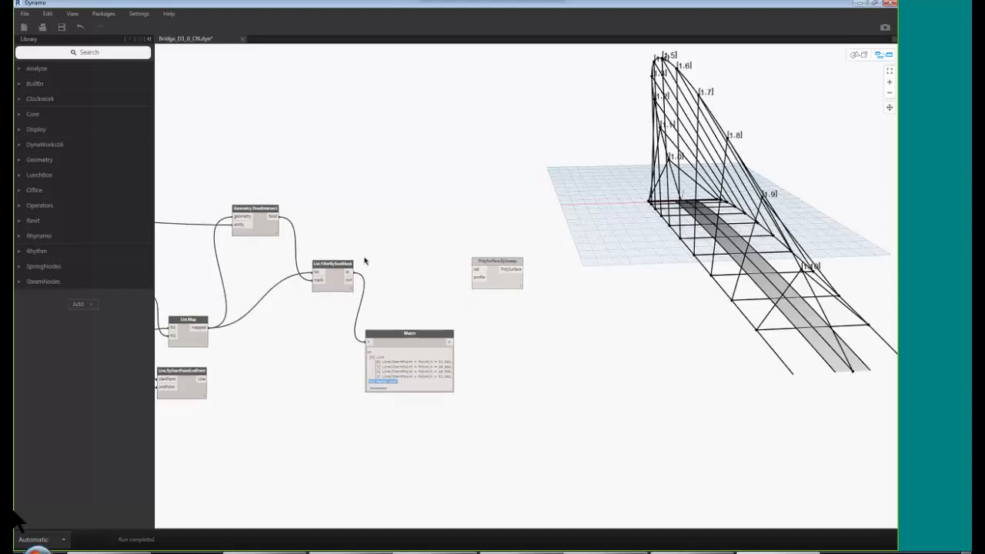
right_click(389, 274)
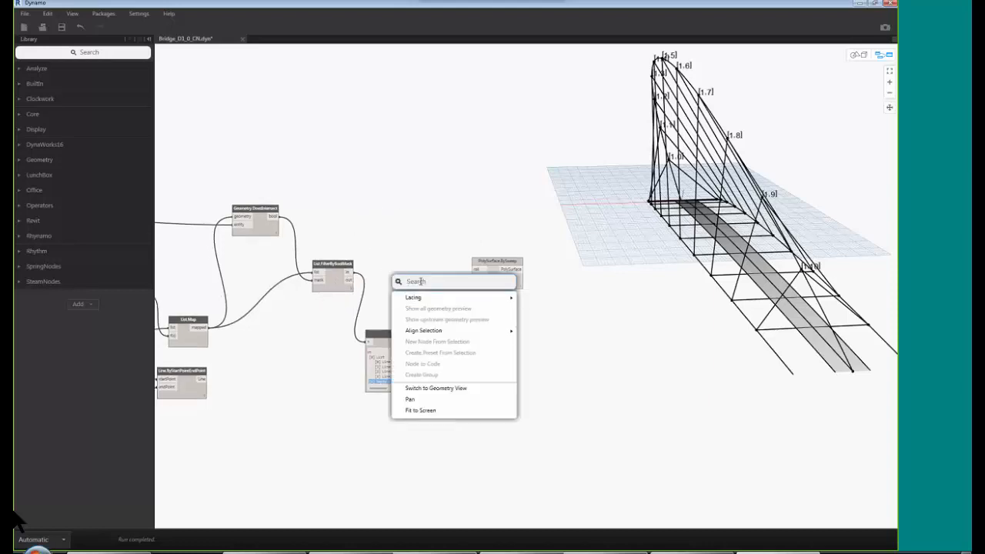
type("flat")
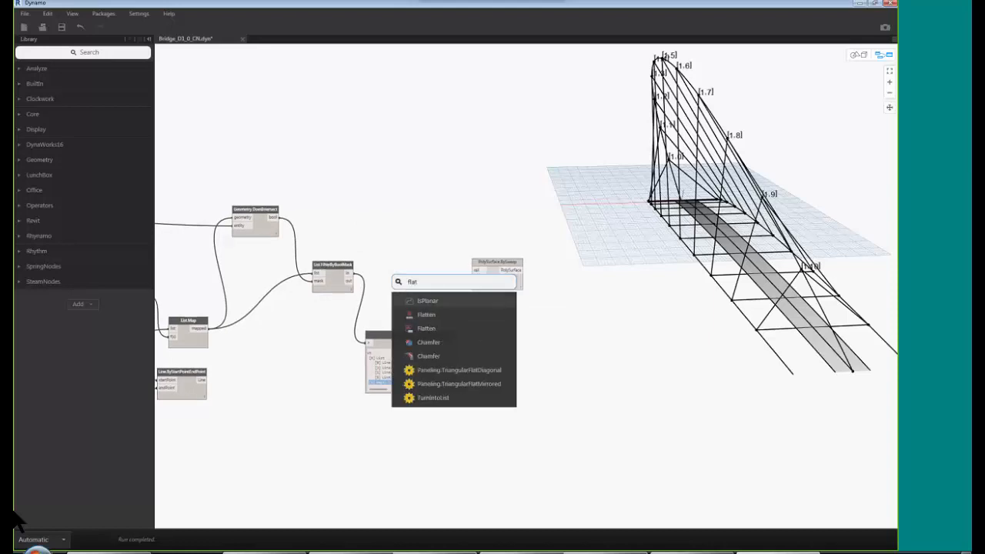
left_click(452, 319)
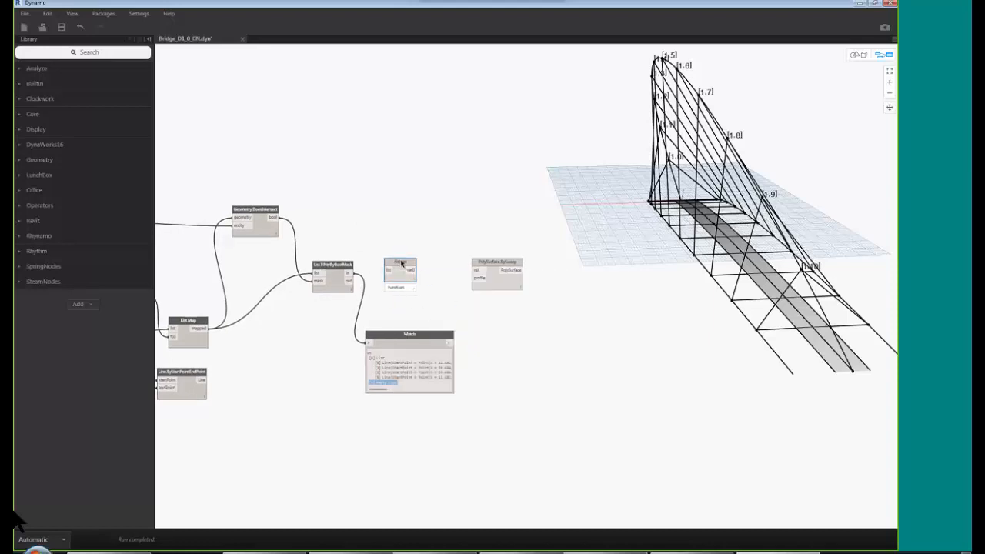
- Connect the in output of List.FilterByBoolMask to Flatten, and Flatten's output to the Watch node and the rail input of PolySurface.BySweep
left_click(407, 361)
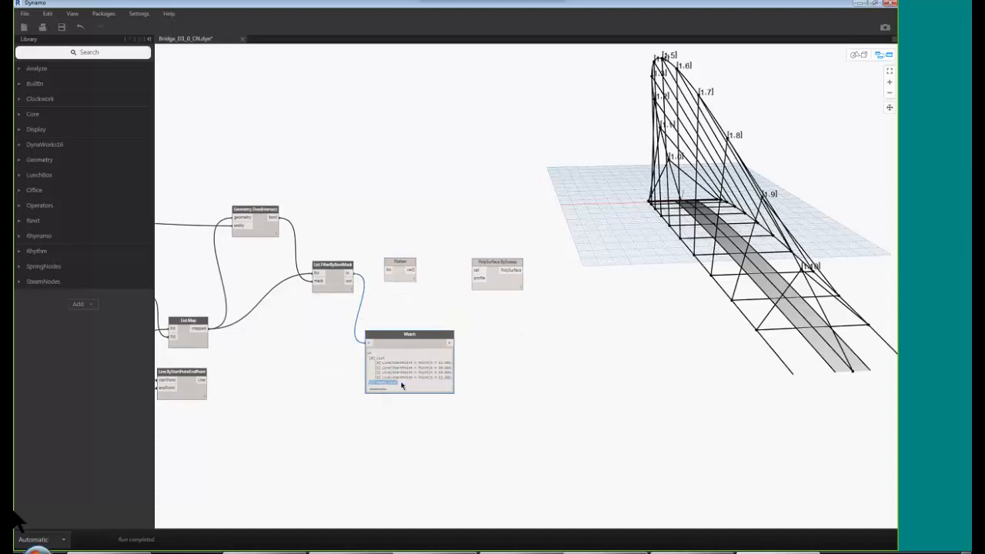
left_click_drag(351, 273, 368, 342)
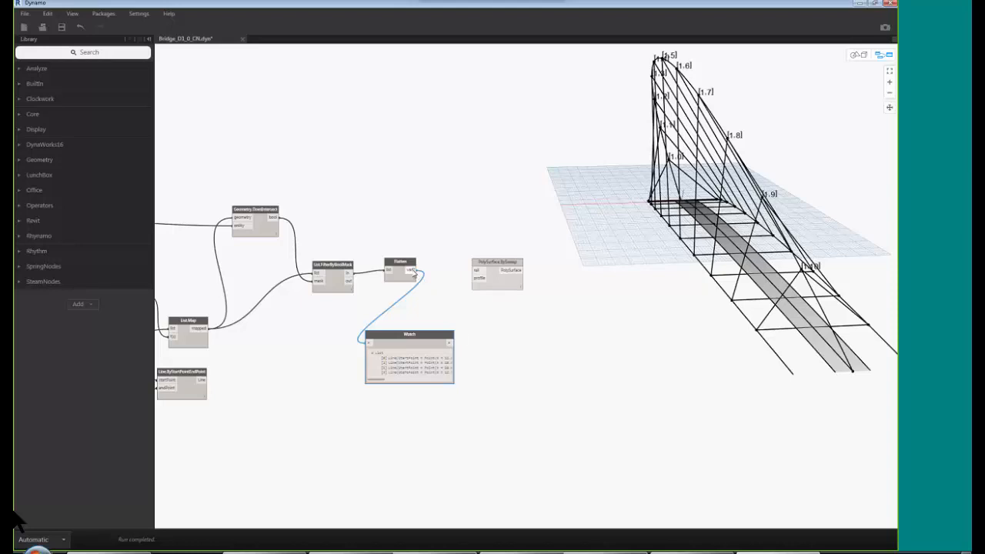
left_click_drag(414, 270, 475, 274)
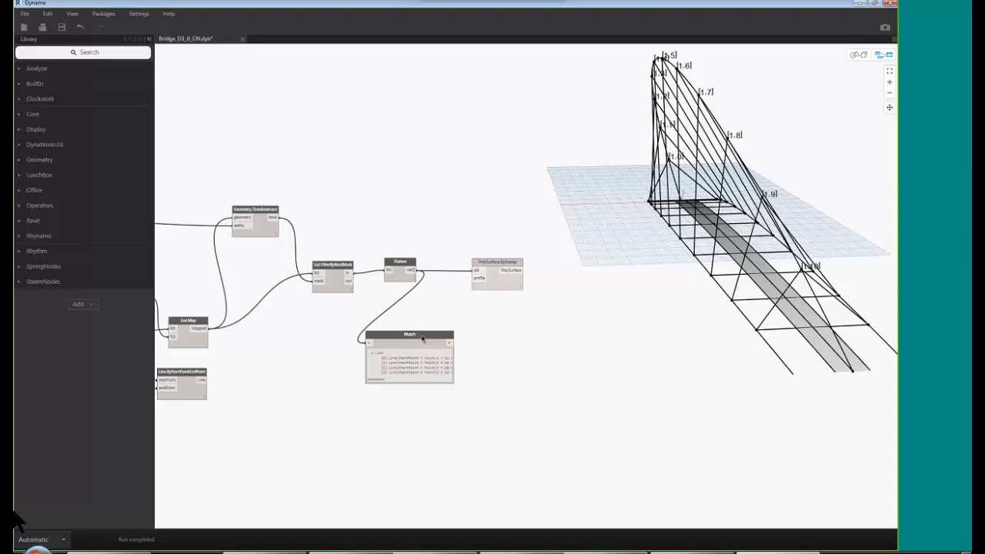
left_click_drag(424, 340, 372, 346)
- Add a Circle.ByPlaneRadius node below PolySurface.BySweep
middle_click_drag(483, 370, 510, 374)
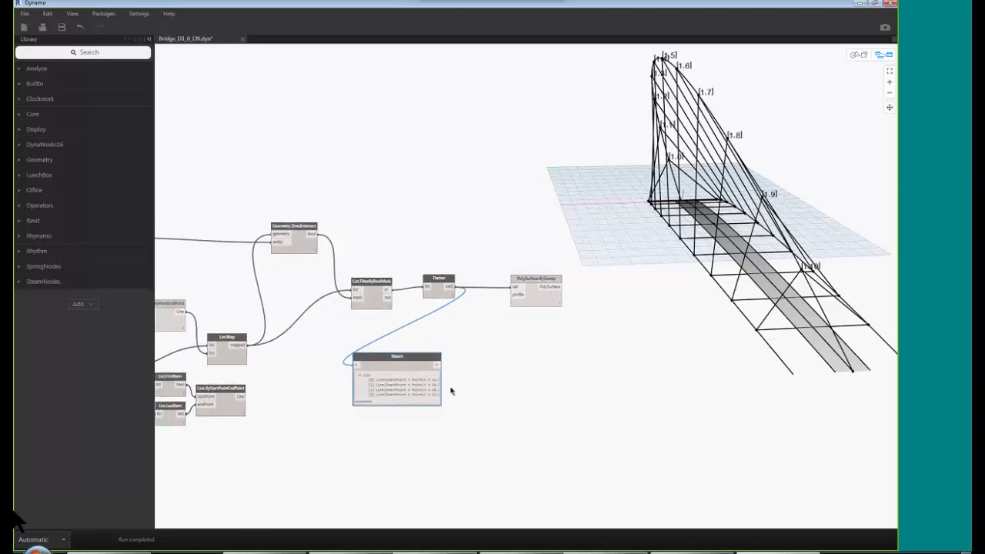
right_click(505, 371)
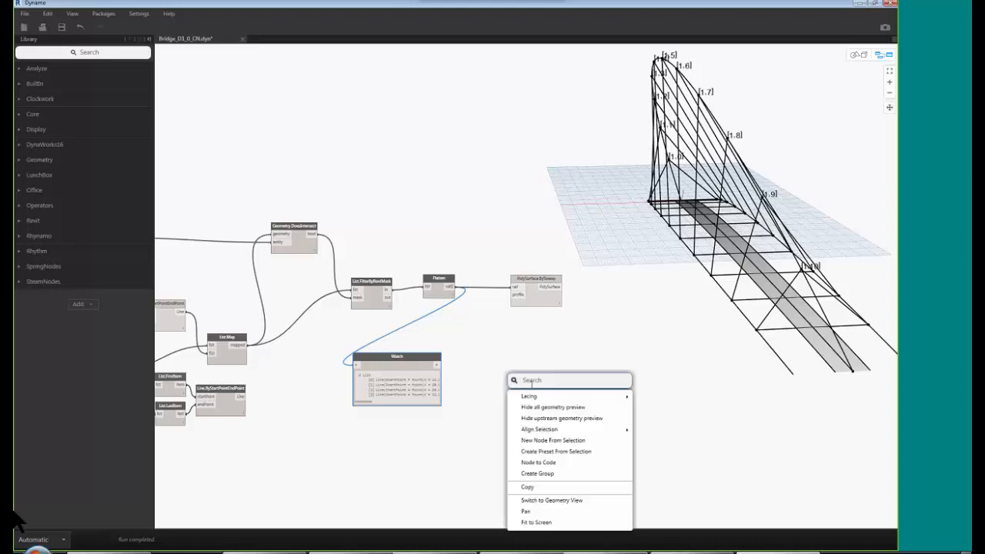
type("circ")
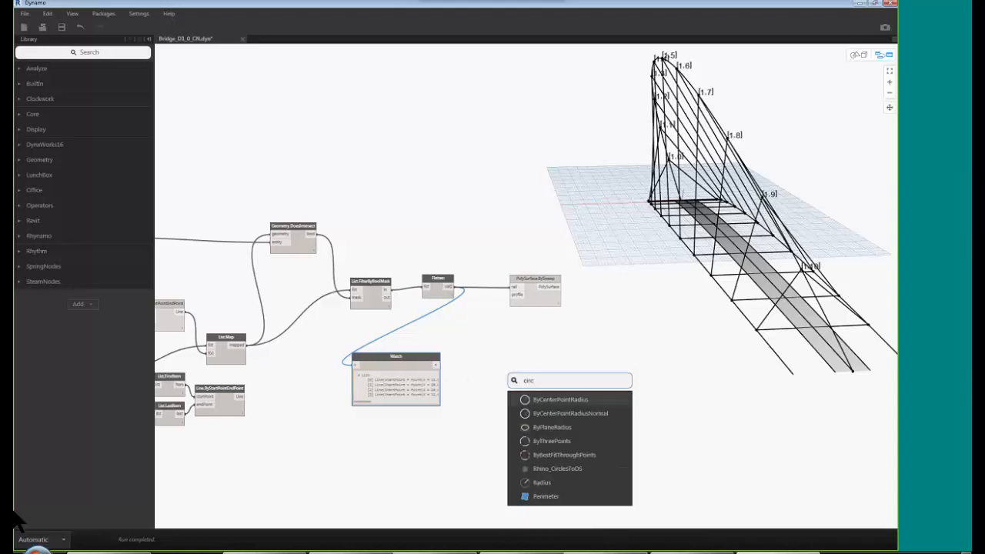
type("le.bypl")
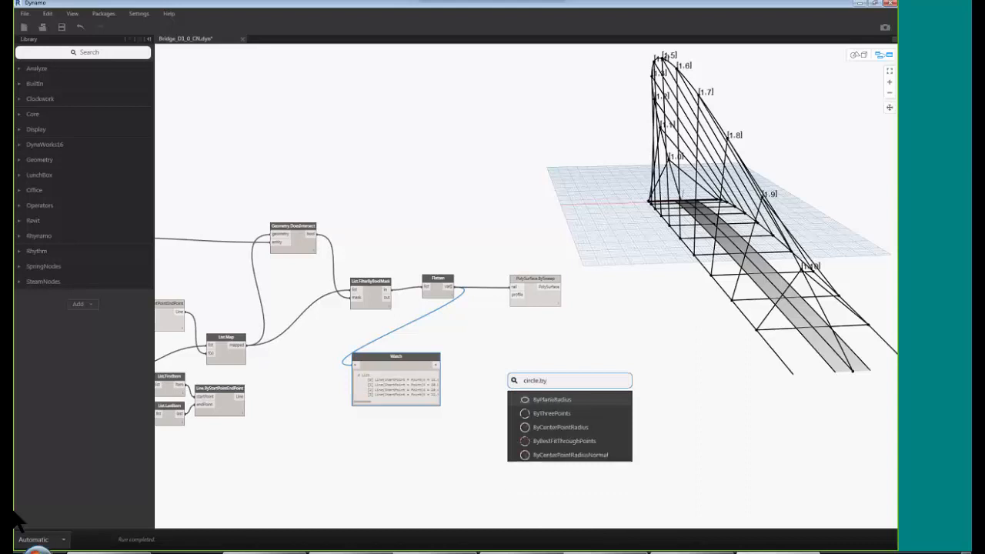
left_click(564, 400)
left_click_drag(571, 403, 491, 337)
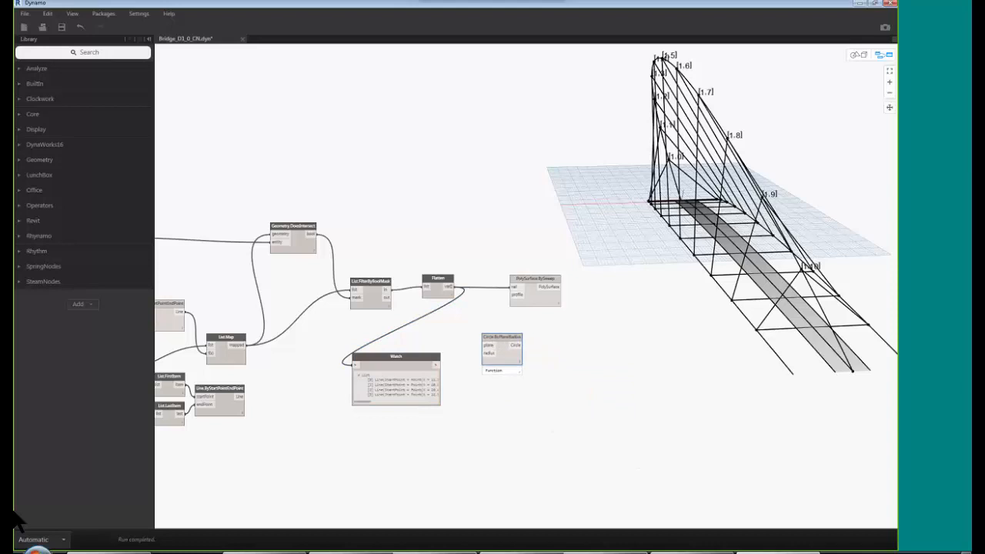
scroll(512, 361, "up", 4)
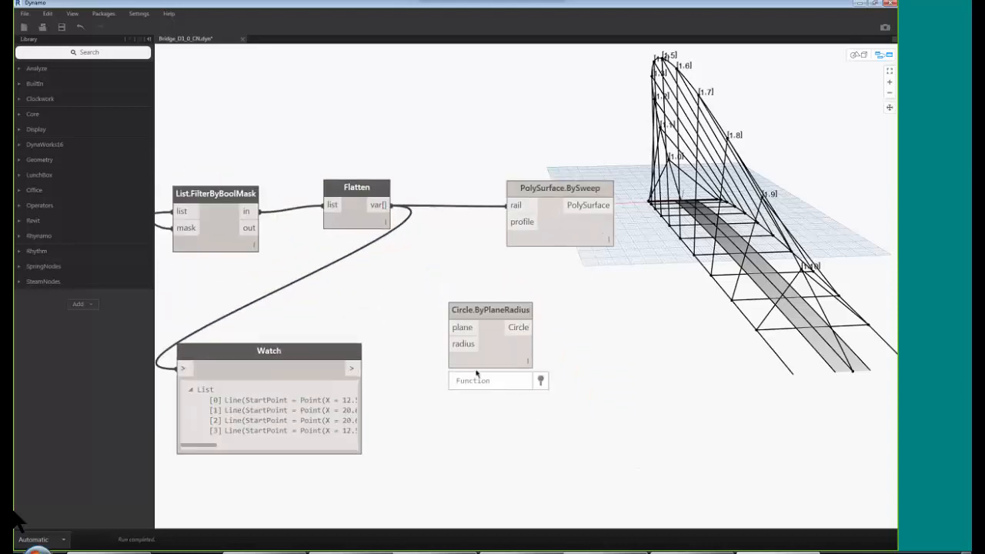
mouse_move(464, 348)
left_click_drag(478, 327, 467, 323)
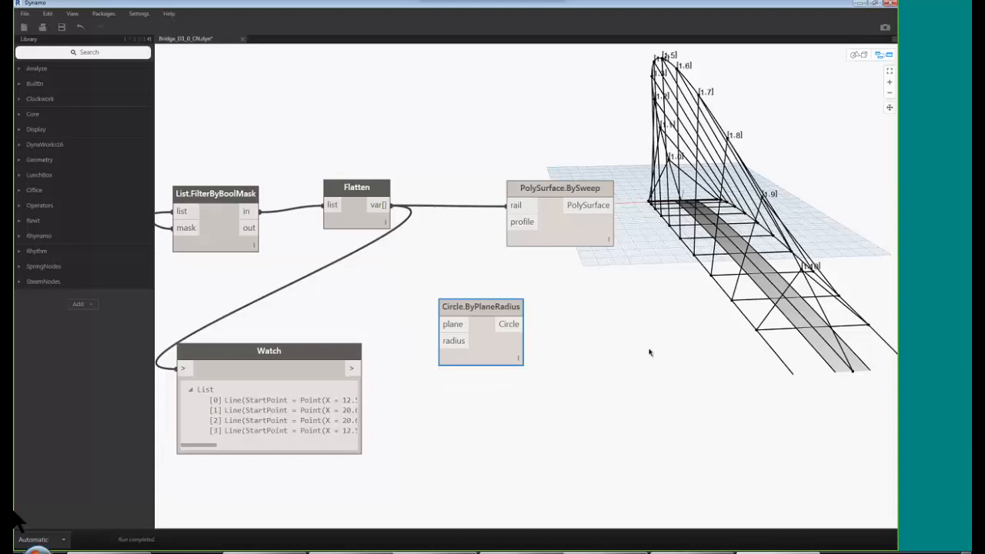
- Connect the Circle output of Circle.ByPlaneRadius to the profile input of PolySurface.BySweep and shift the circle node slightly away
middle_click_drag(650, 351, 658, 353)
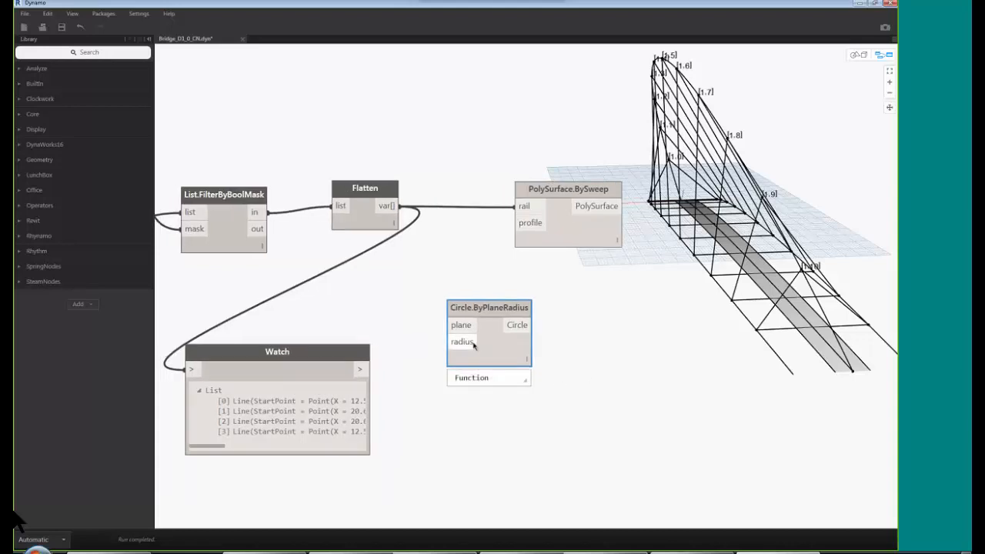
scroll(561, 429, "down", 1)
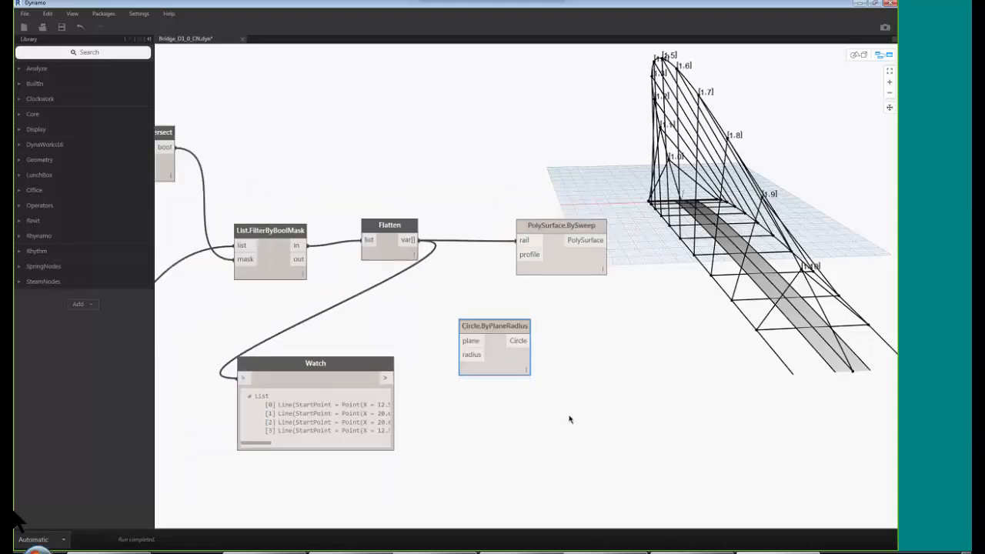
middle_click_drag(568, 418, 601, 401)
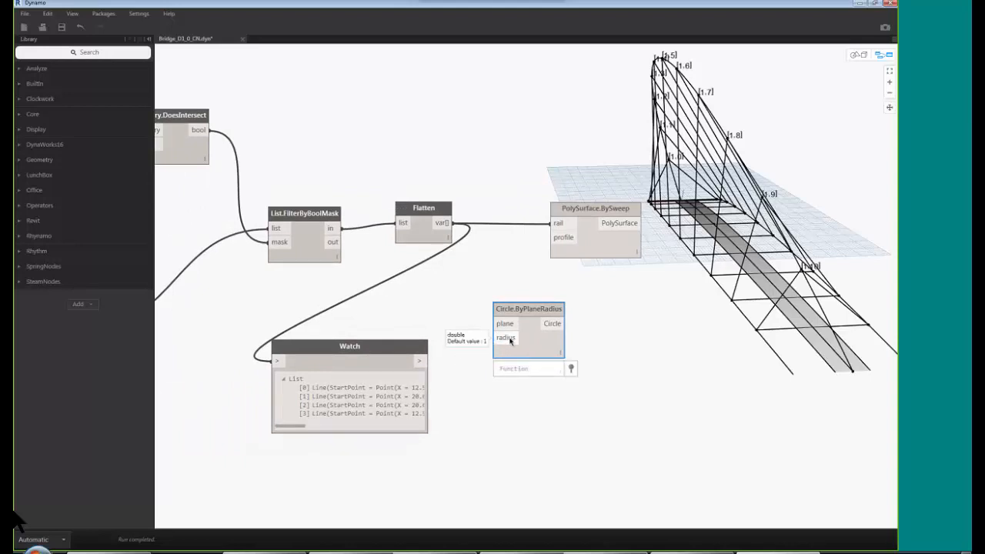
scroll(509, 340, "down", 3)
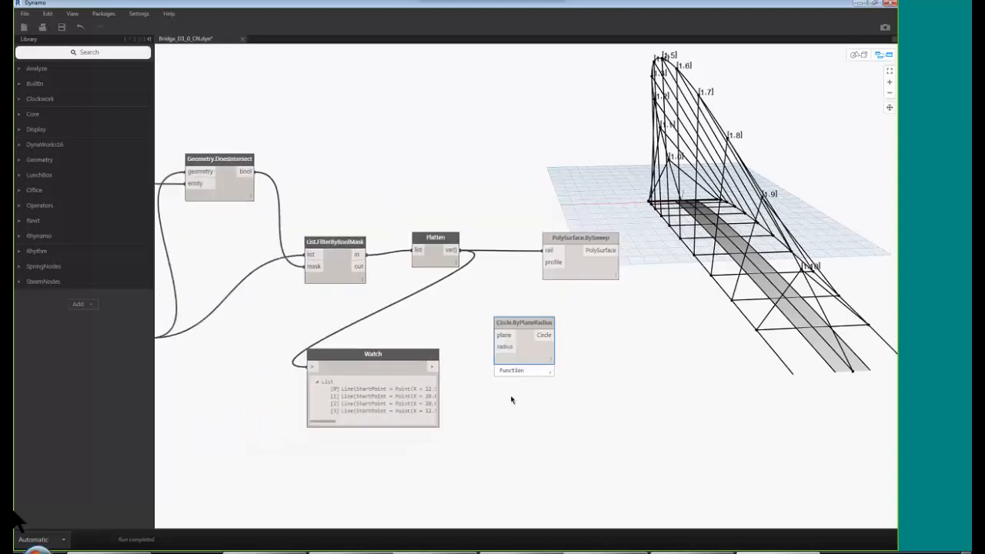
left_click_drag(539, 351, 538, 286)
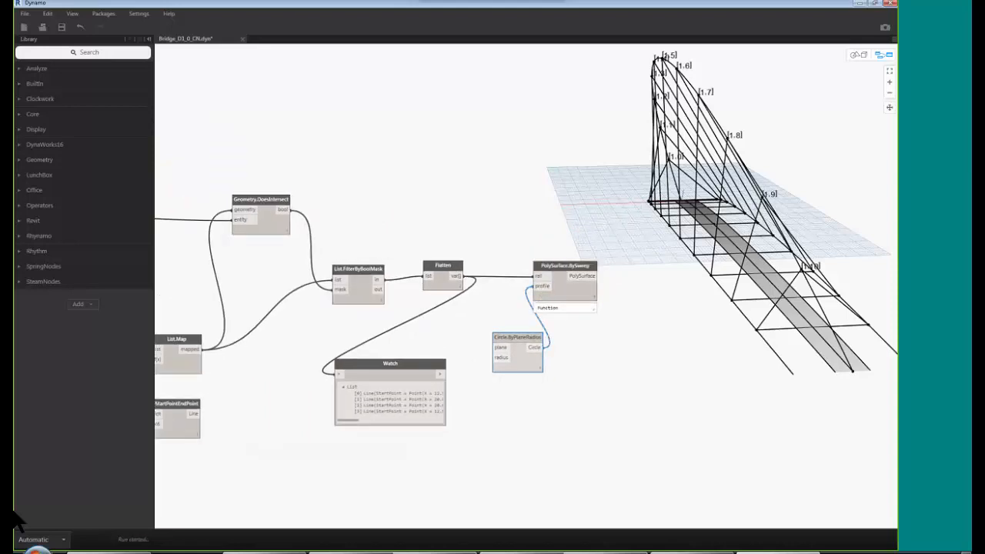
left_click_drag(520, 340, 506, 337)
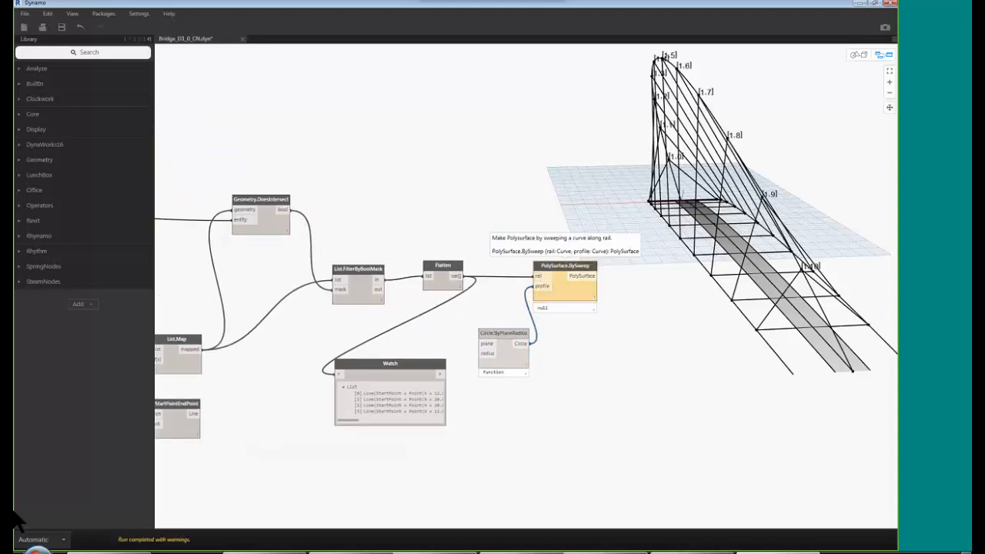
- Delete the Watch node attached to Flatten
mouse_move(567, 252)
middle_click_drag(501, 414, 519, 407)
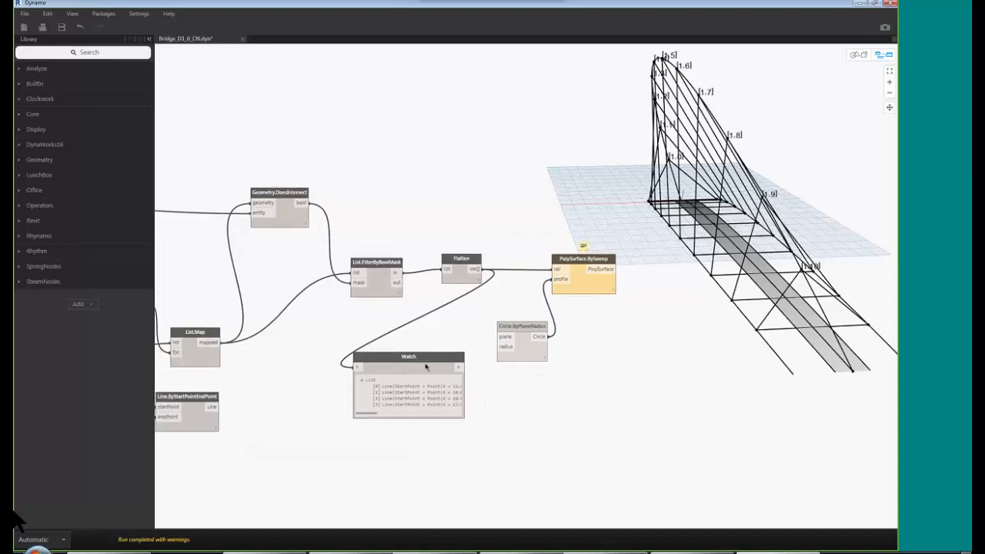
left_click_drag(422, 359, 406, 361)
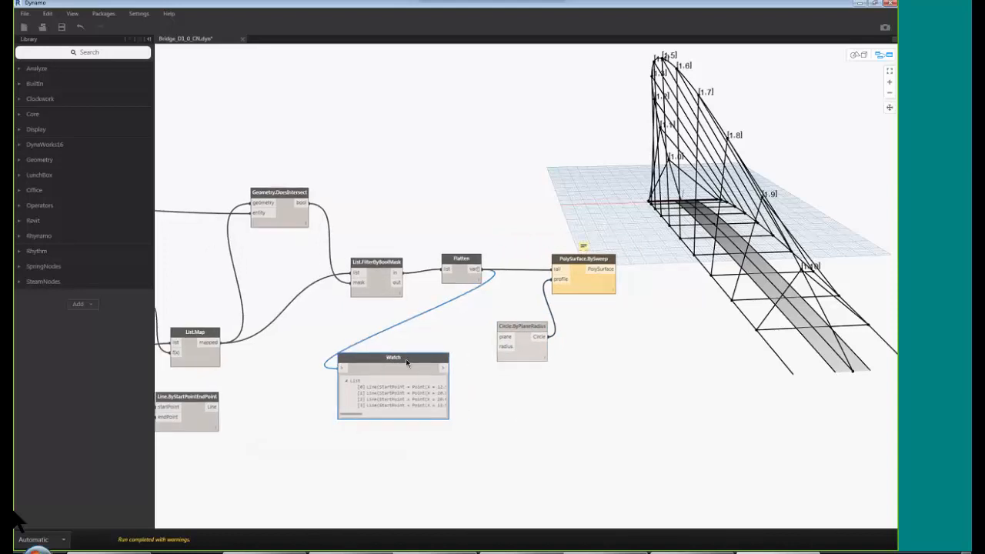
key("Delete")
middle_click_drag(513, 405, 451, 374)
scroll(453, 339, "up", 3)
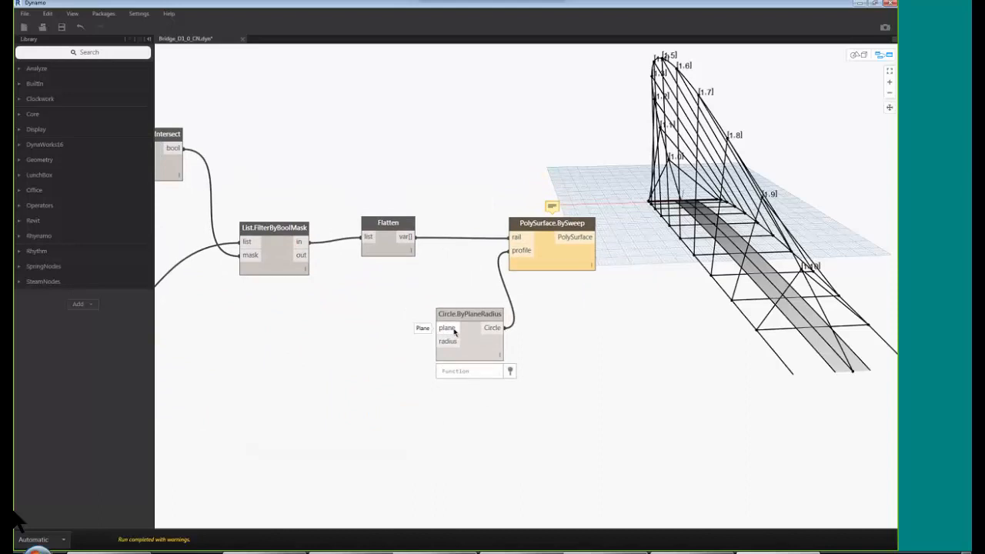
middle_click_drag(716, 414, 665, 416)
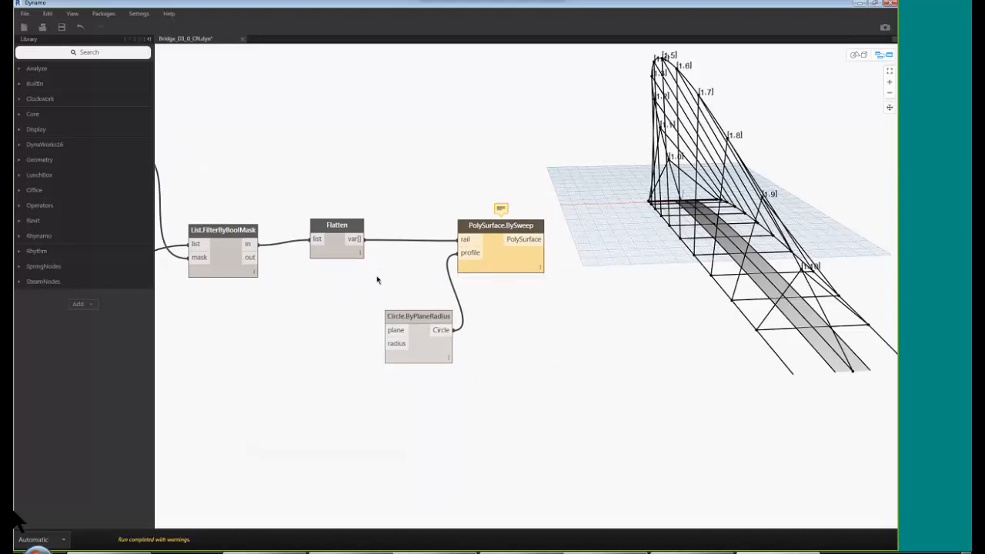
middle_click_drag(377, 280, 426, 291)
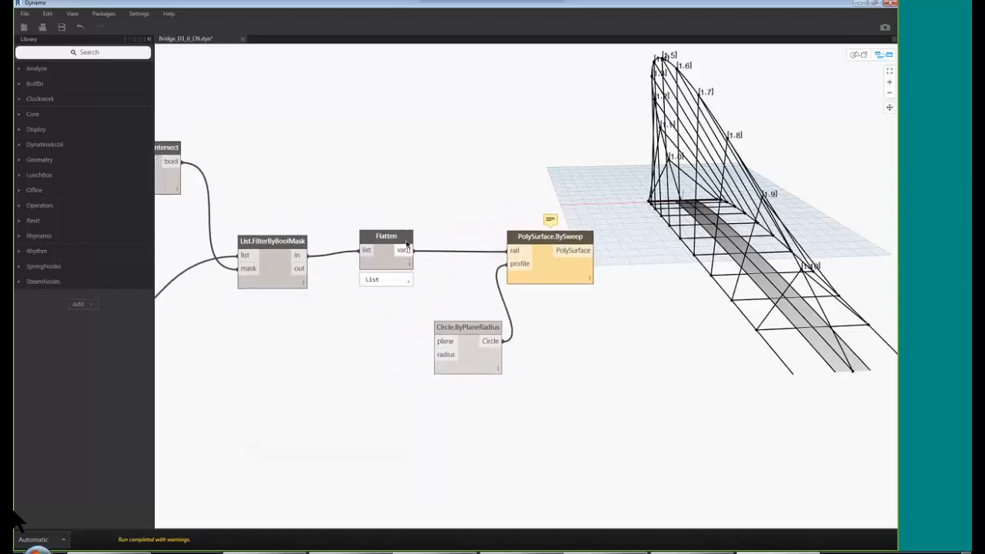
- Add a Curve.PlaneAtParameter node and place it below Flatten, beside Circle.ByPlaneRadius
mouse_move(392, 277)
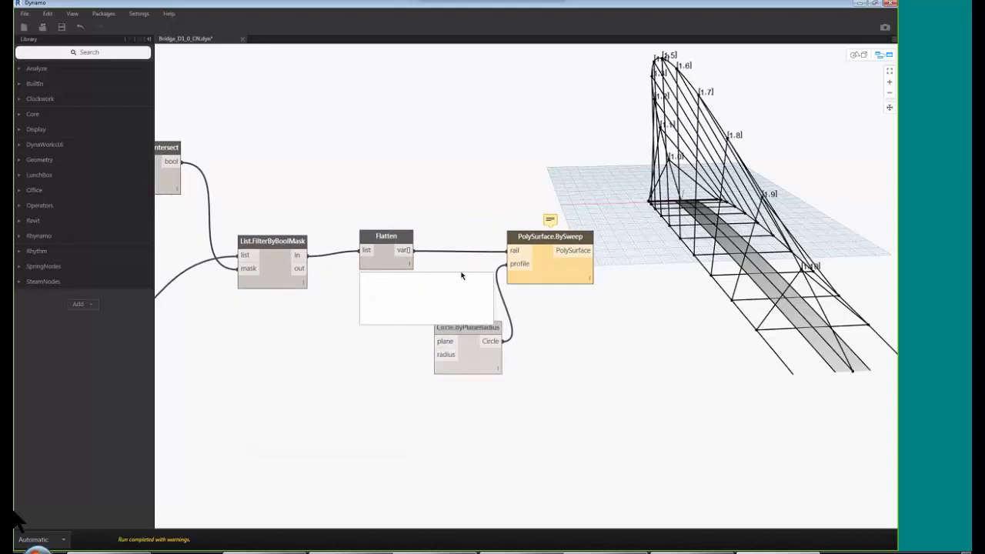
mouse_move(478, 354)
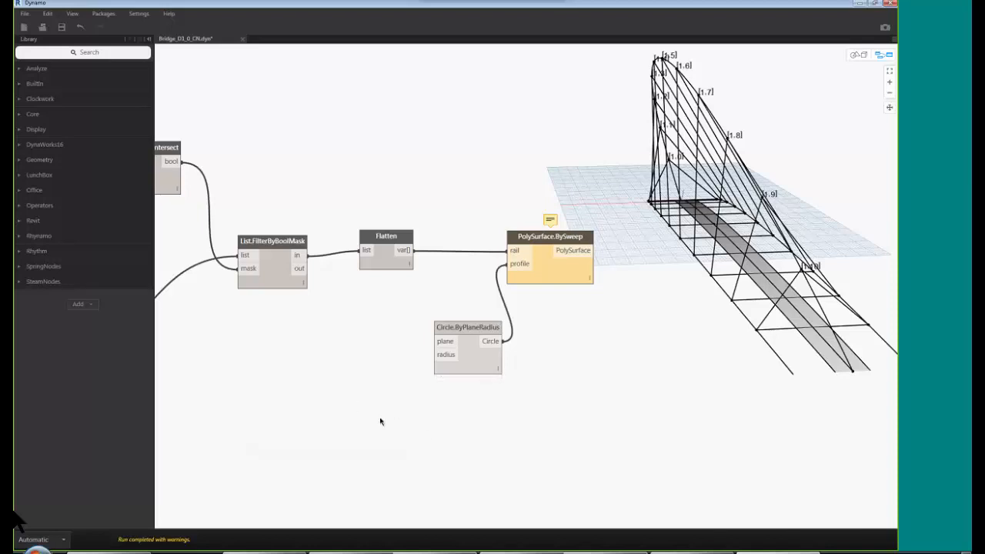
right_click(385, 270)
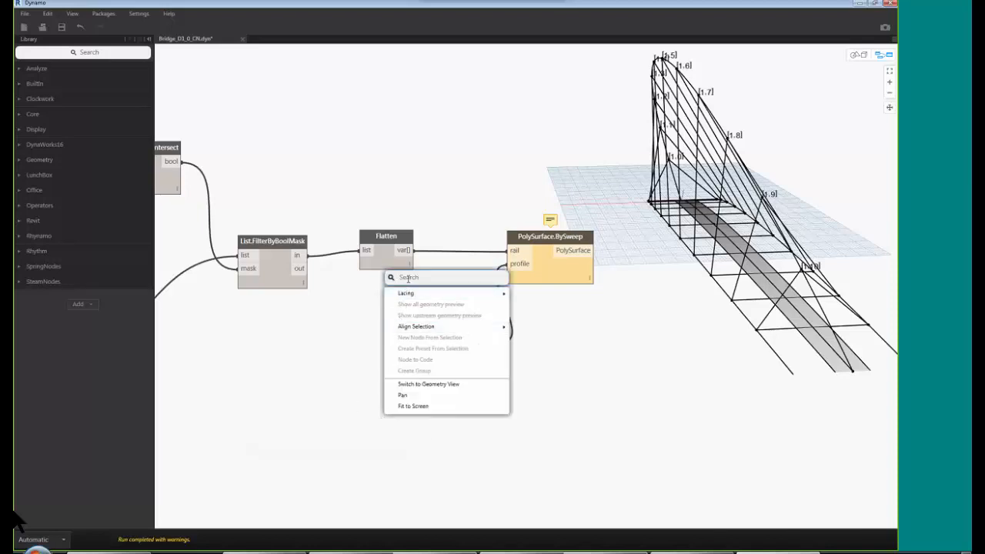
type("curve.")
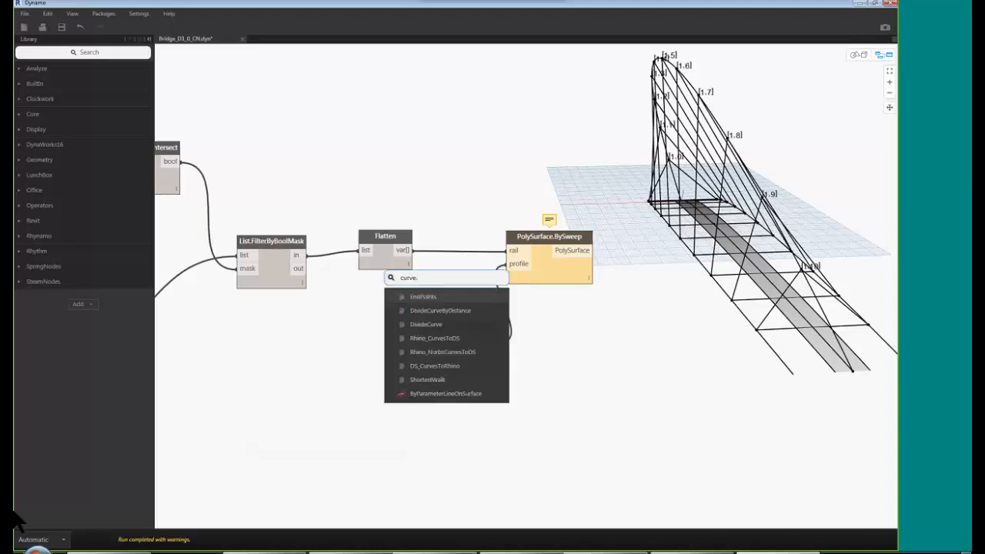
type("plane")
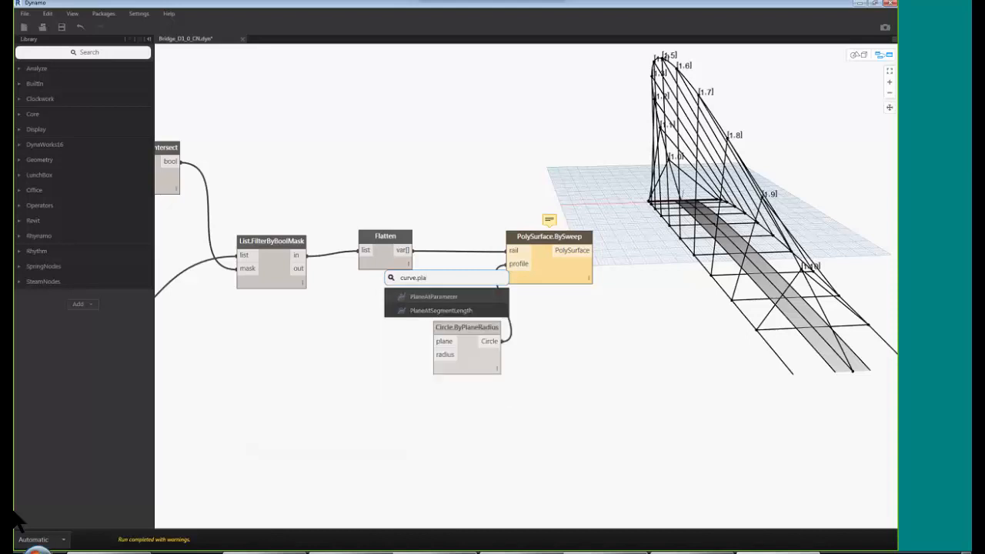
left_click(464, 295)
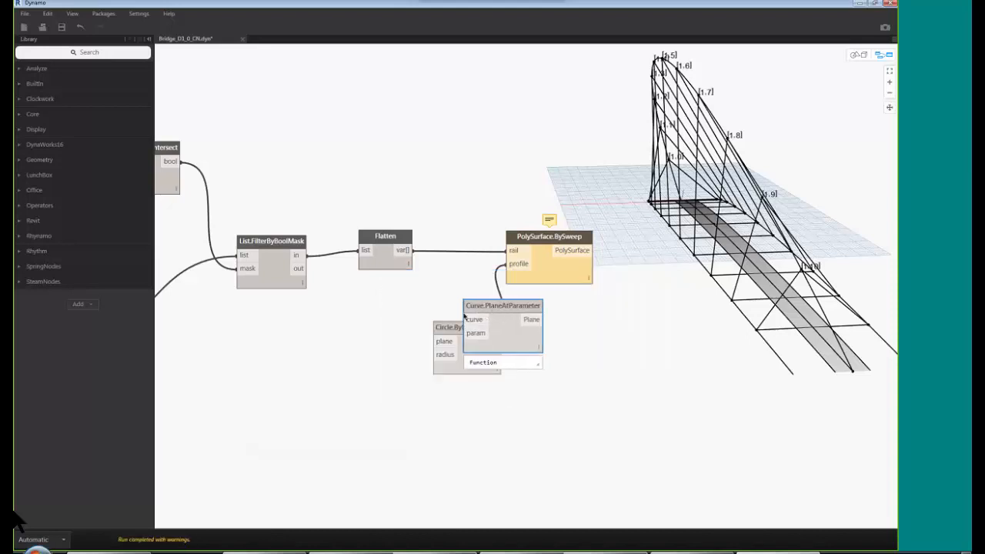
left_click_drag(500, 313, 363, 322)
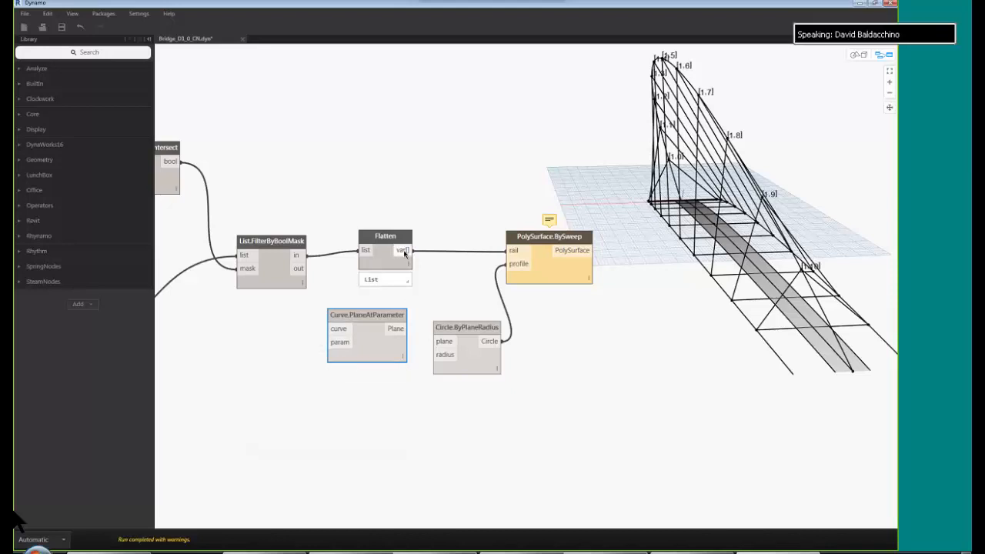
- Connect the Flatten output to the curve input of Curve.PlaneAtParameter and shift the plane node slightly
mouse_move(379, 286)
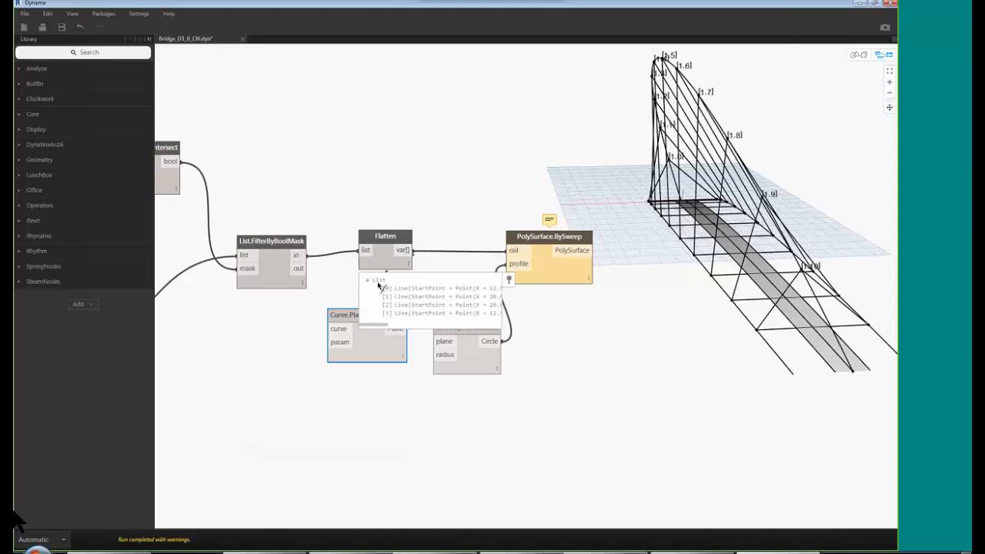
left_click(341, 329)
left_click_drag(368, 318, 375, 322)
middle_click_drag(689, 373, 676, 374)
left_click(795, 188)
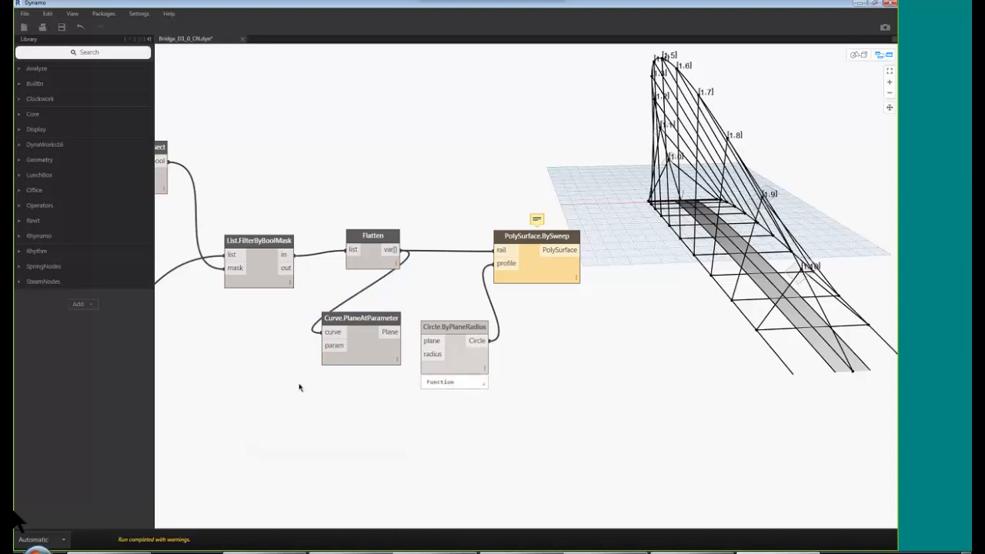
- Add a Code Block containing 0.5 and connect it to the param input of Curve.PlaneAtParameter
double_click(276, 380)
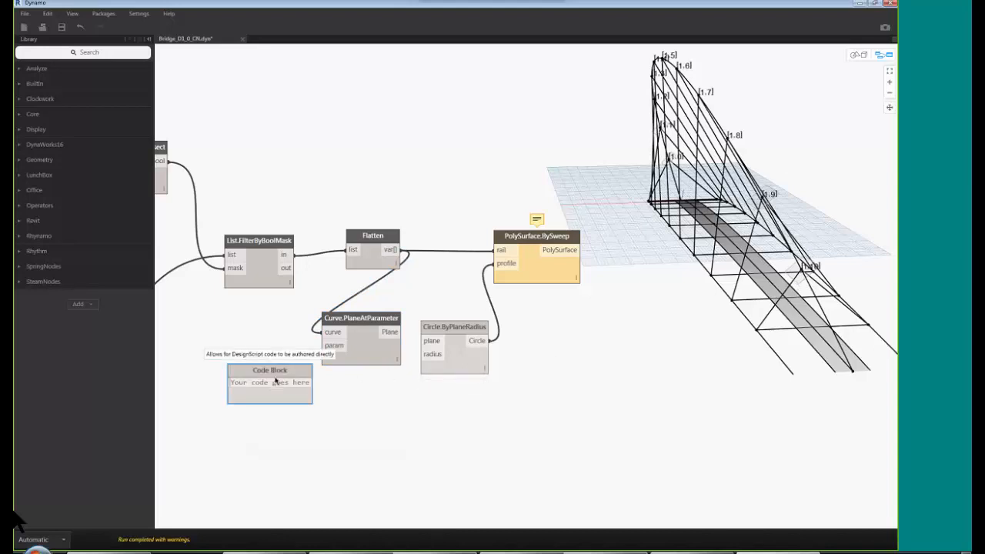
type("0.5")
left_click(308, 409)
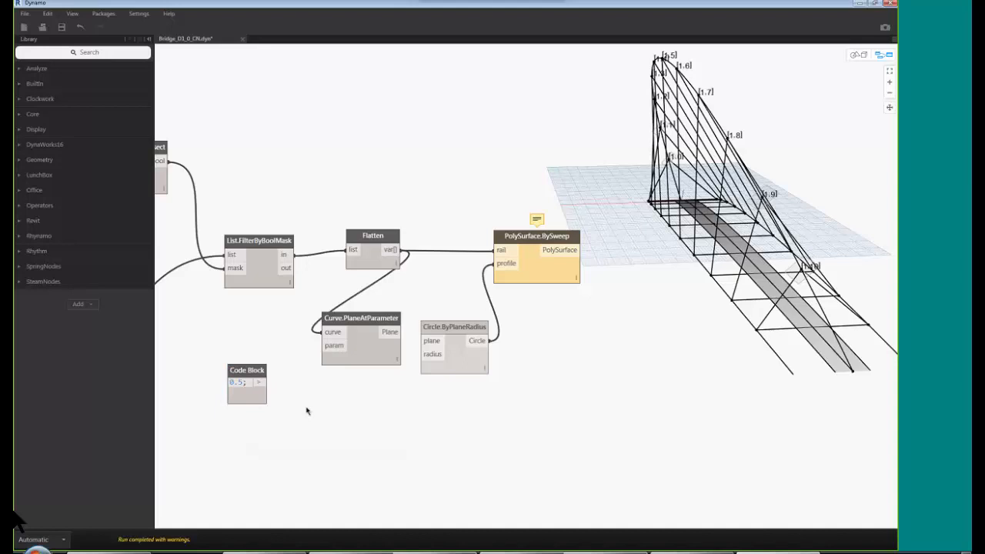
left_click(262, 383)
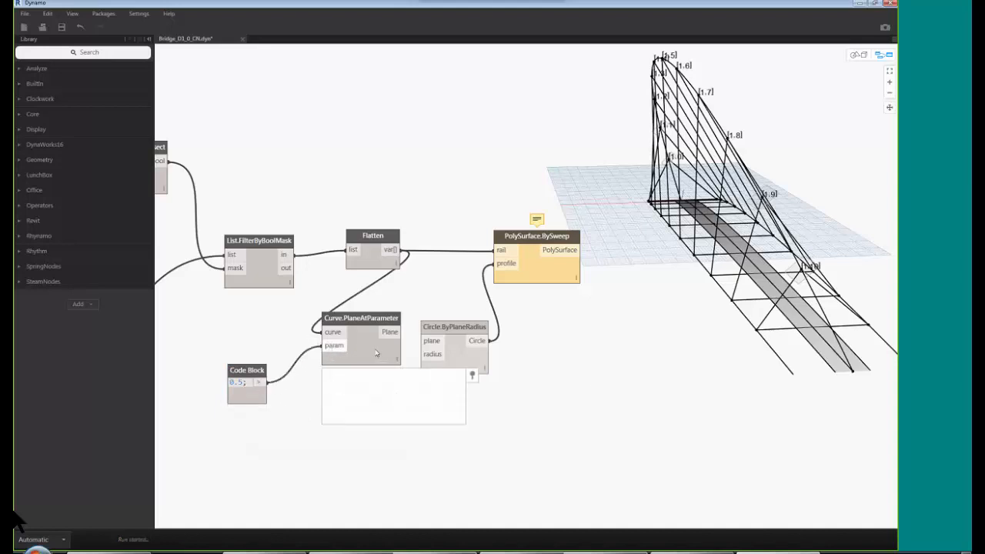
left_click(330, 349)
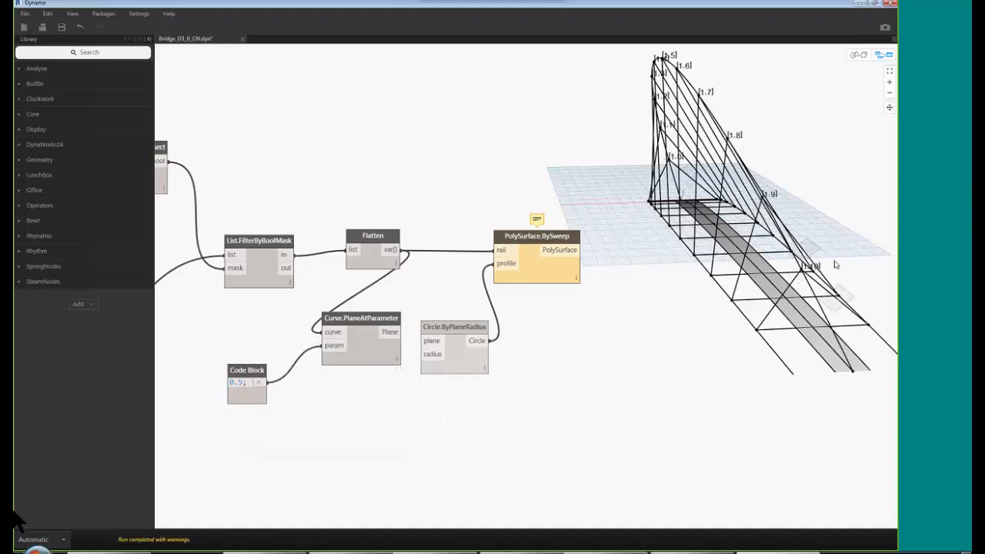
- Examine the planes at the midpoints of the colliding cables from several angles in the 3D geometry view
key("ctrl+b")
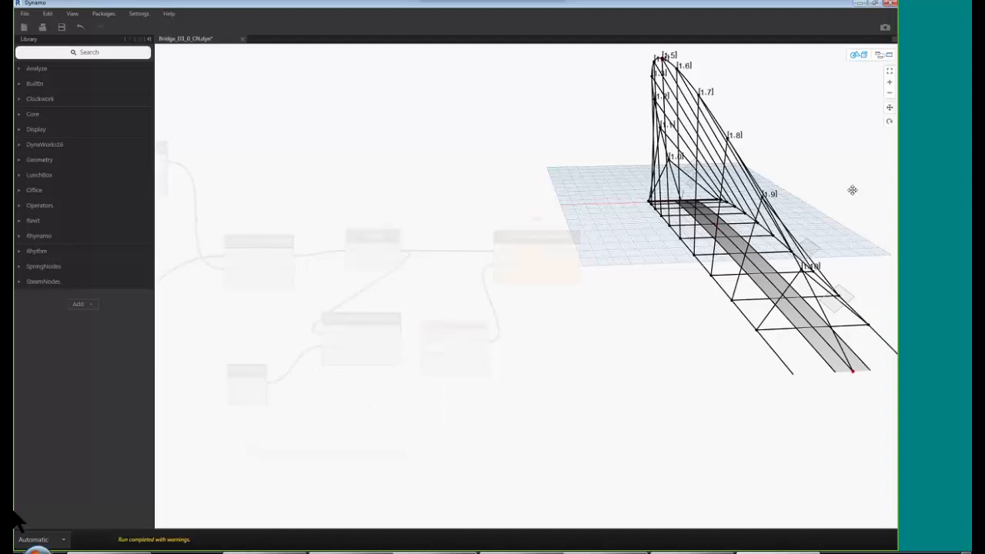
middle_click_drag(847, 197, 841, 199)
right_click_drag(837, 200, 728, 467)
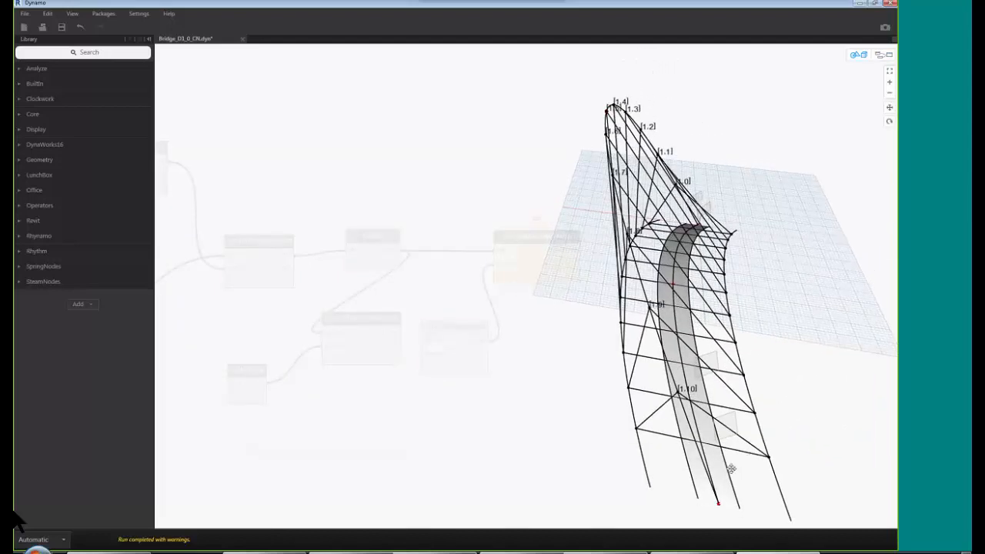
key("ctrl+b")
key("ctrl+b")
mouse_move(795, 400)
right_mouse_down()
mouse_move(770, 391)
mouse_move(776, 364)
mouse_move(805, 402)
right_mouse_up()
key("ctrl+b")
middle_click_drag(495, 432, 523, 431)
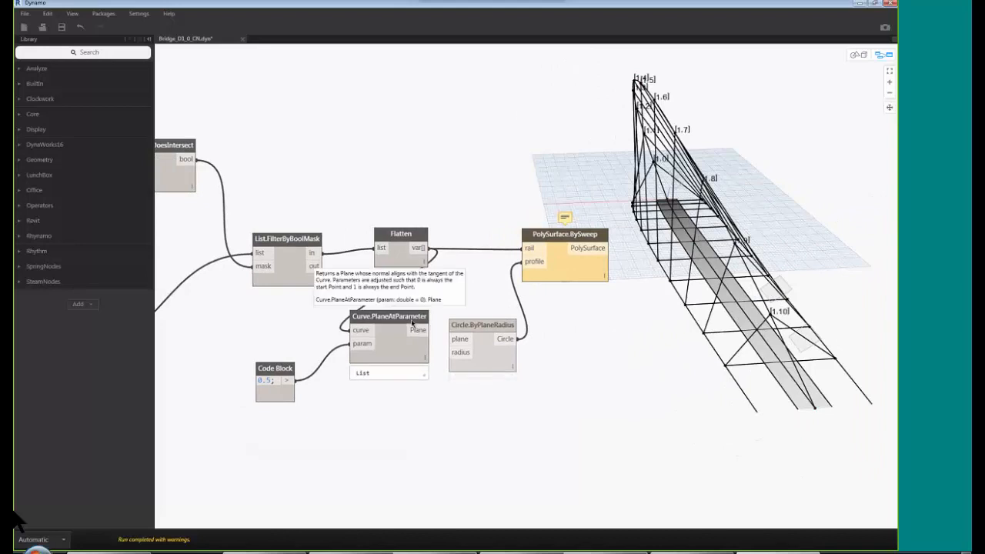
- Connect the Plane output of Curve.PlaneAtParameter to the plane input of Circle.ByPlaneRadius
mouse_move(452, 427)
left_click_drag(420, 330, 456, 339)
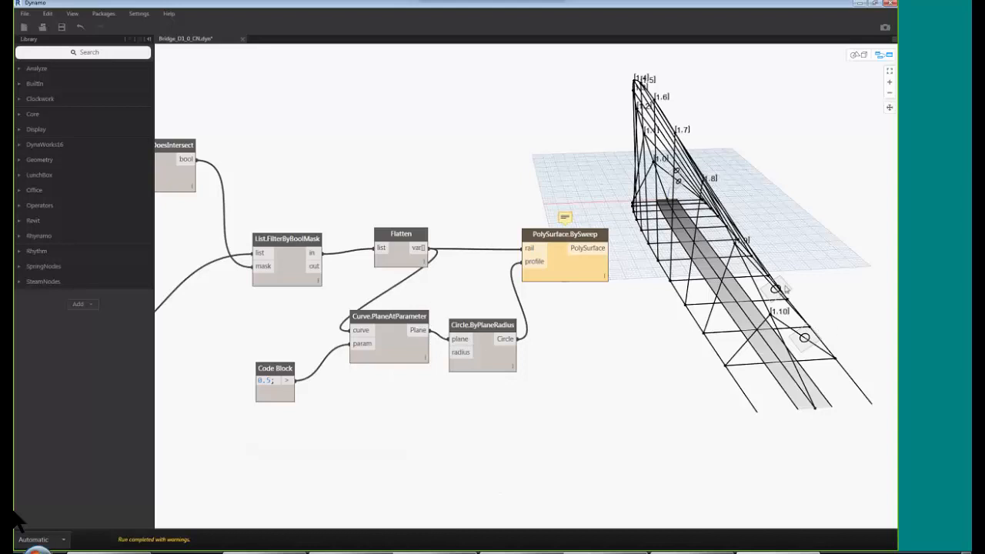
middle_click_drag(553, 400, 544, 388)
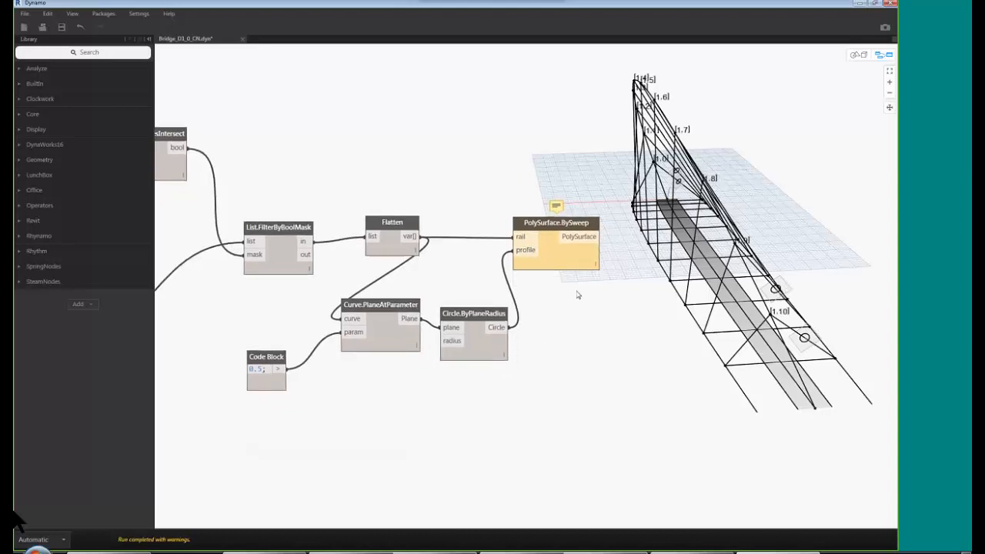
- Set the lacing of PolySurface.BySweep to Longest and nudge the node slightly upward
left_click(579, 262)
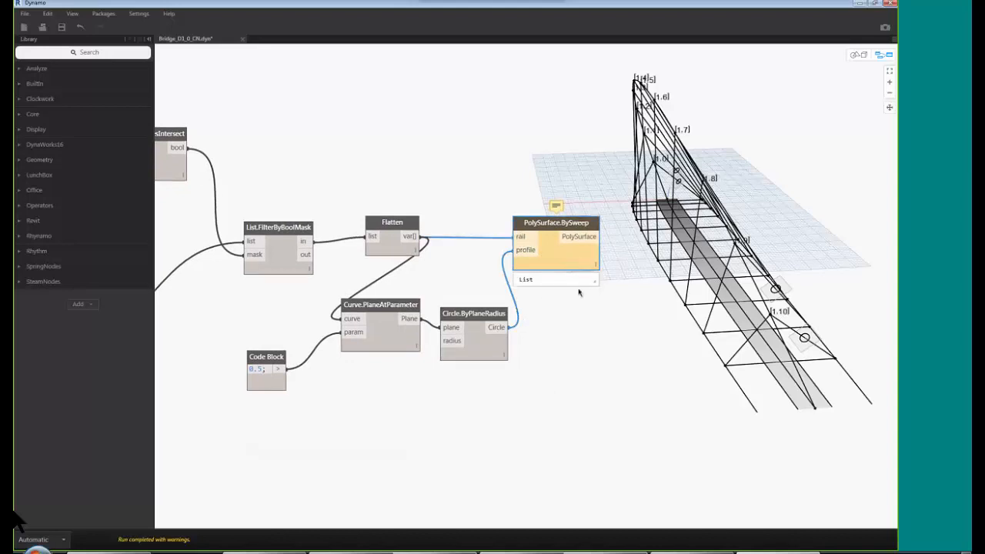
middle_click_drag(575, 366, 499, 384)
mouse_move(493, 280)
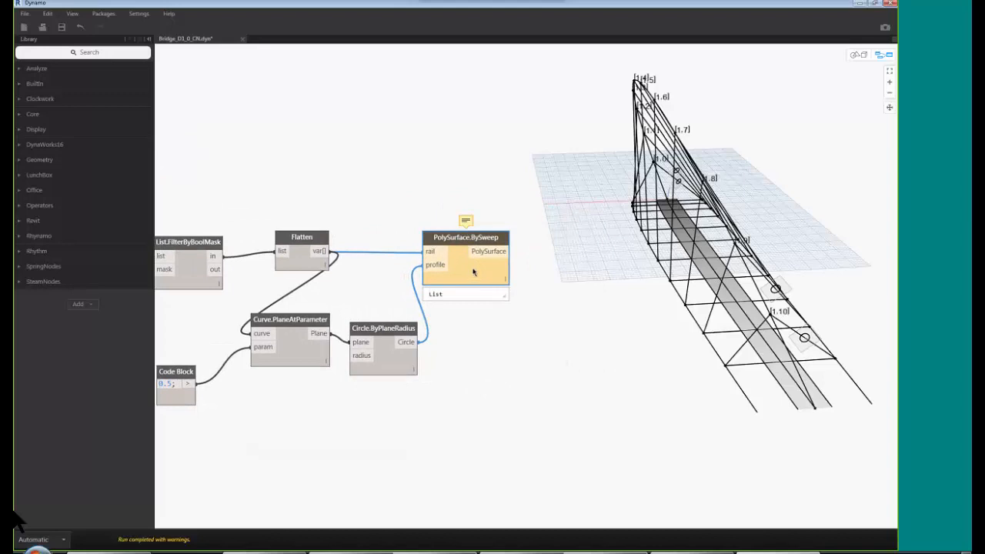
mouse_move(321, 263)
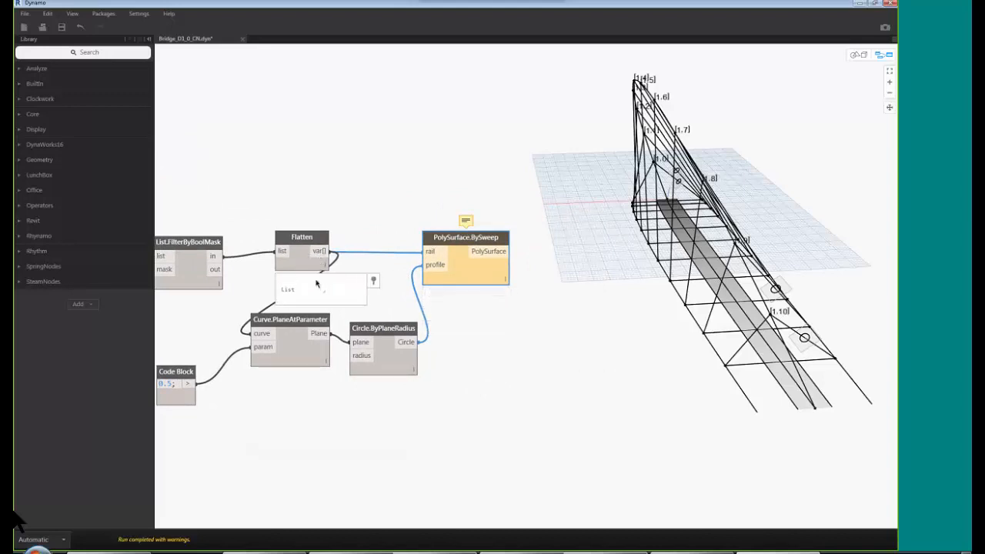
right_click(487, 278)
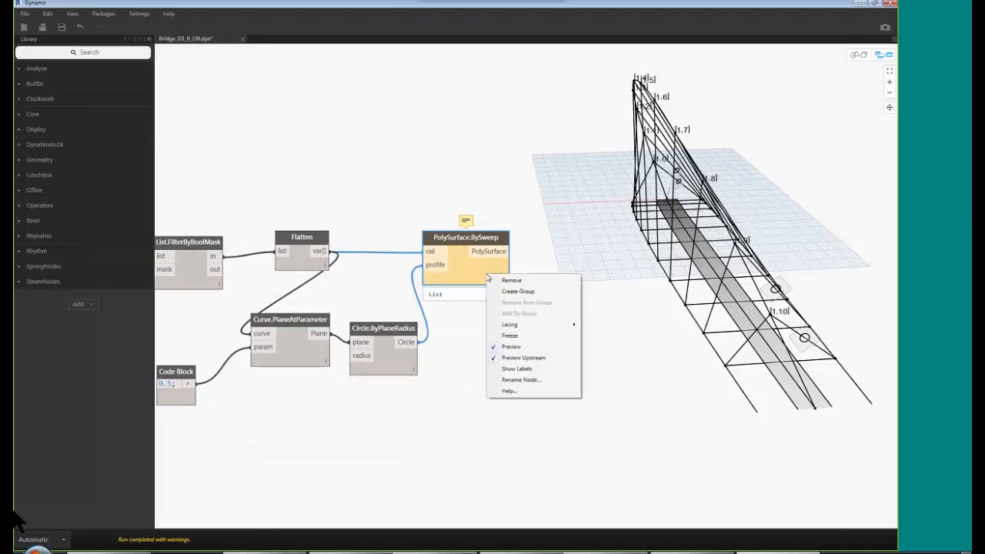
mouse_move(538, 324)
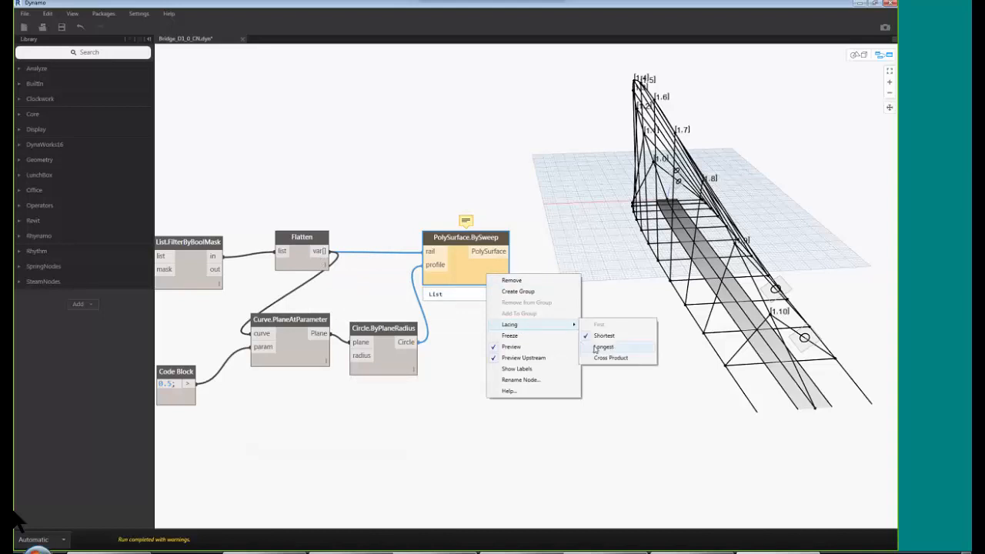
left_click(599, 346)
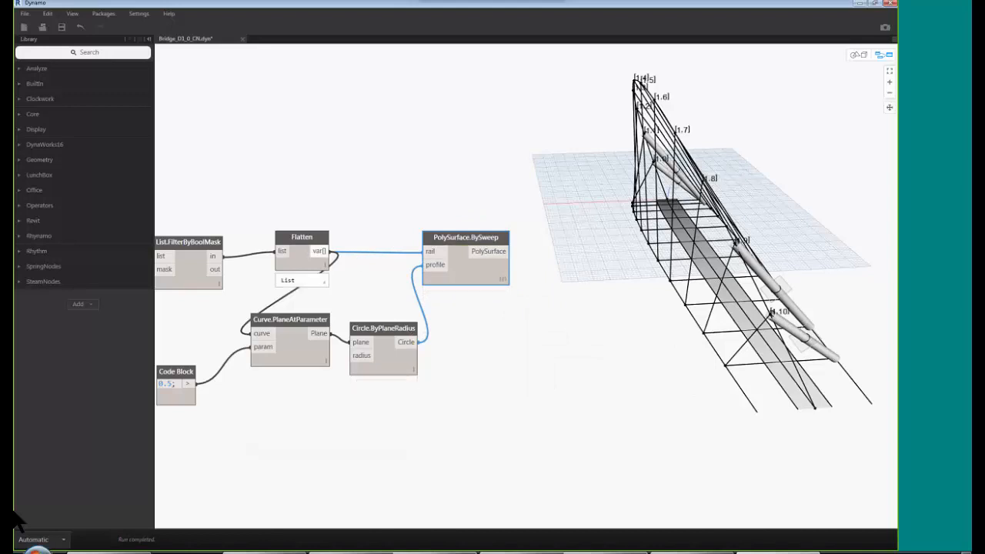
mouse_move(400, 341)
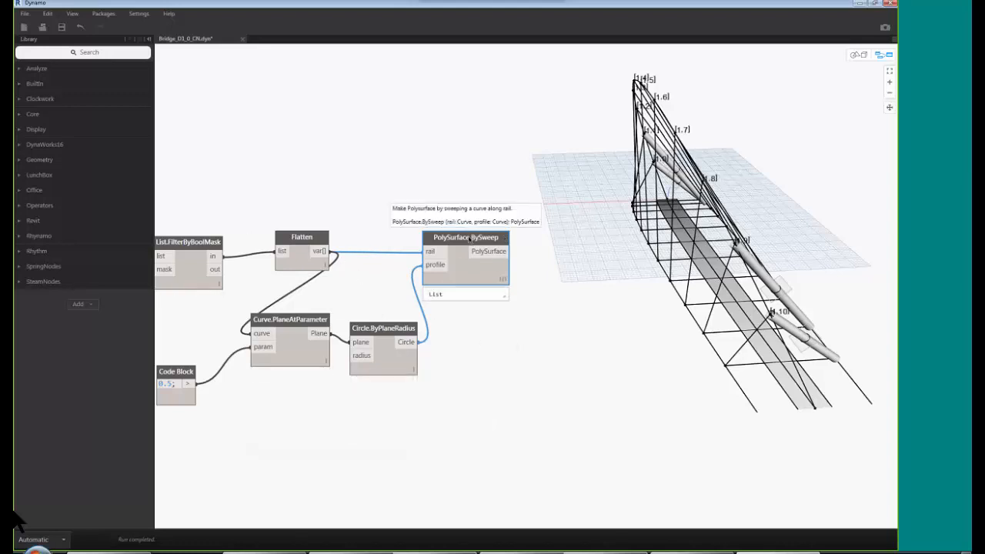
left_click_drag(469, 239, 470, 235)
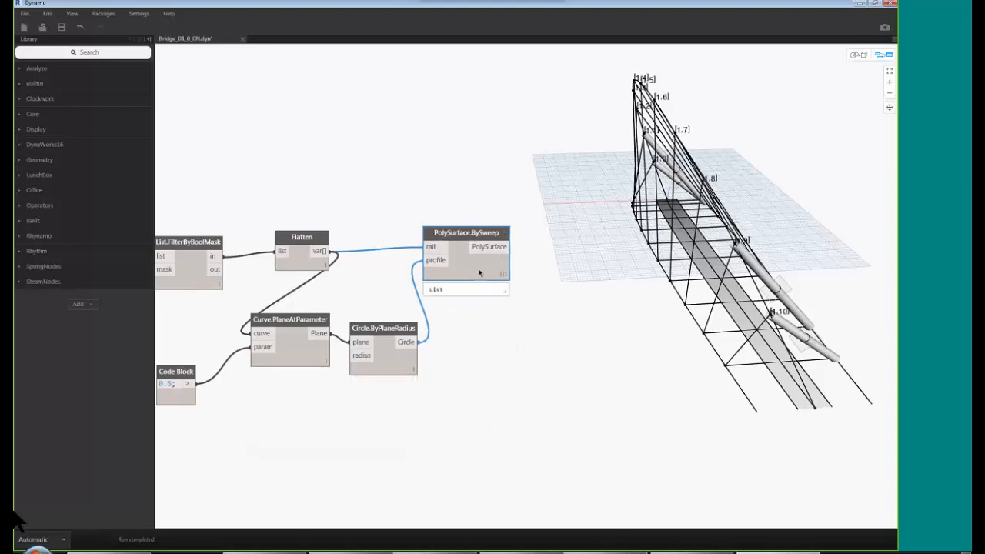
- Switch the lacing of PolySurface.BySweep to Shortest to compare the sweep results
mouse_move(485, 278)
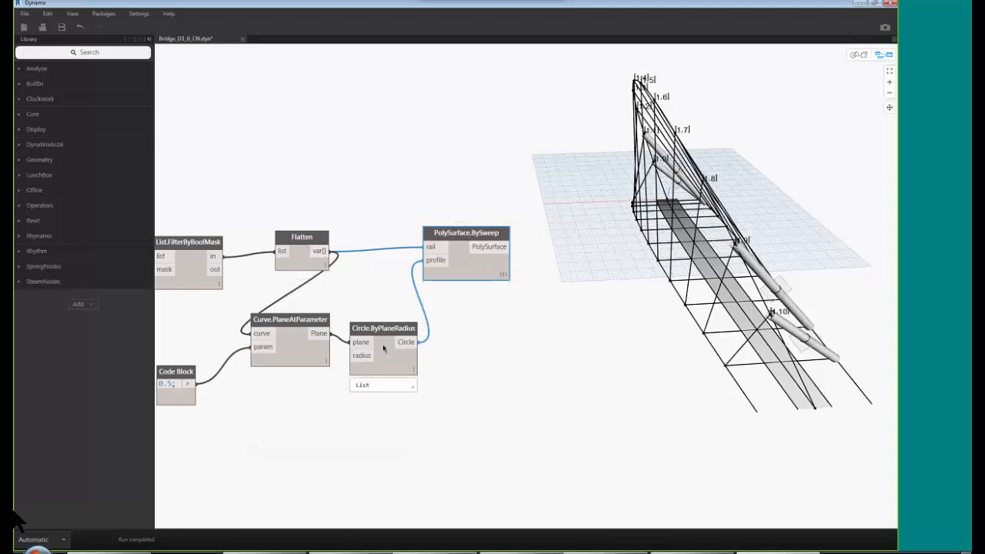
mouse_move(390, 355)
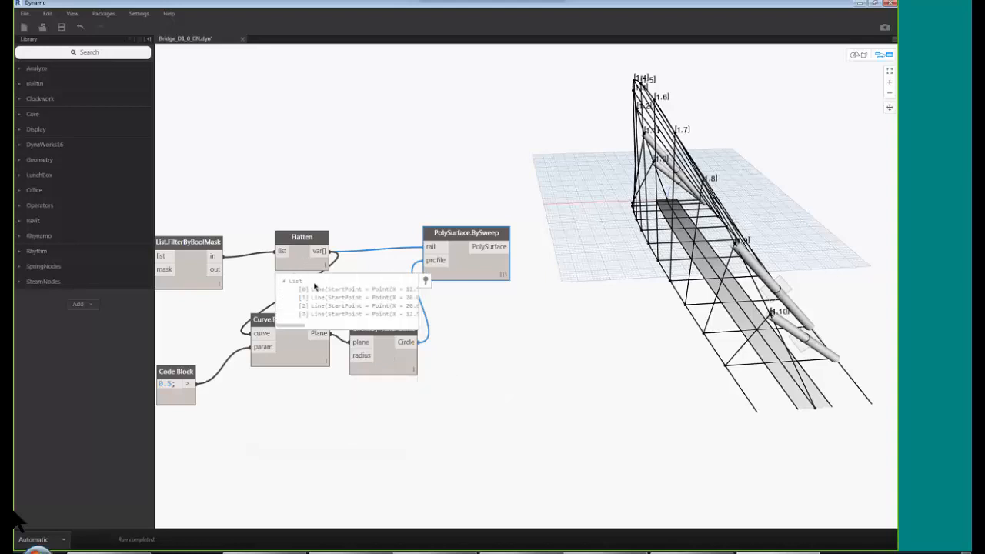
right_click(470, 269)
mouse_move(503, 319)
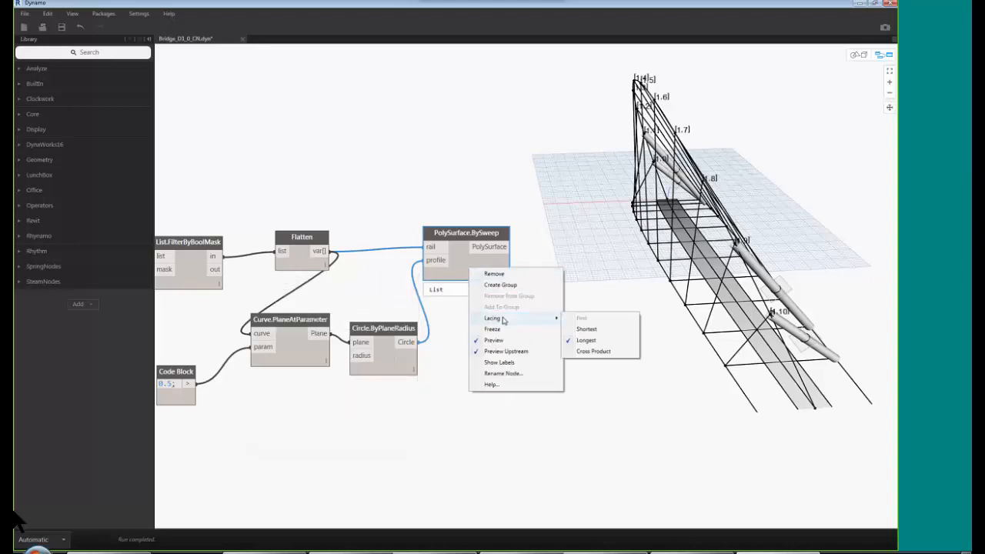
left_click(584, 329)
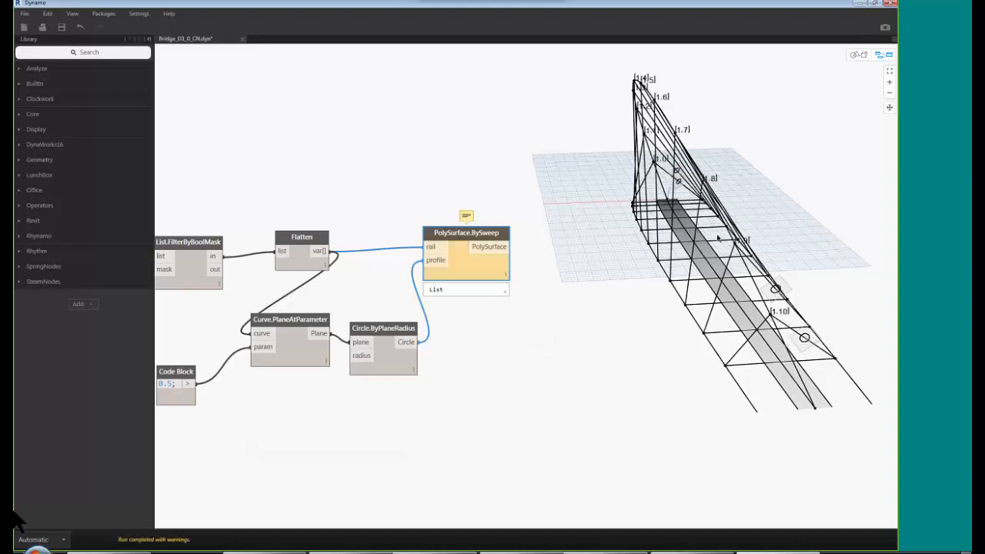
- Restore the lacing of PolySurface.BySweep to Longest and deselect the node
right_click(471, 269)
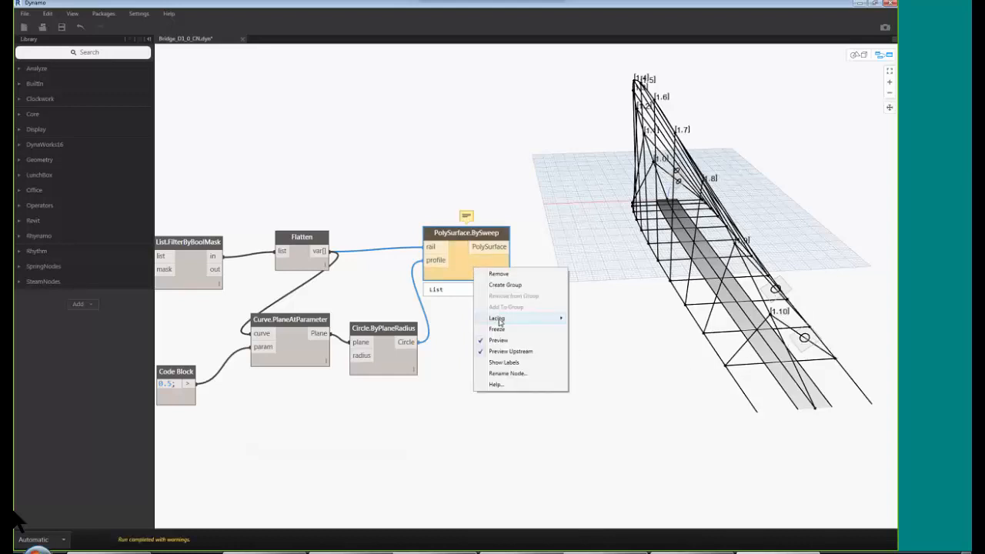
mouse_move(566, 318)
left_click(591, 340)
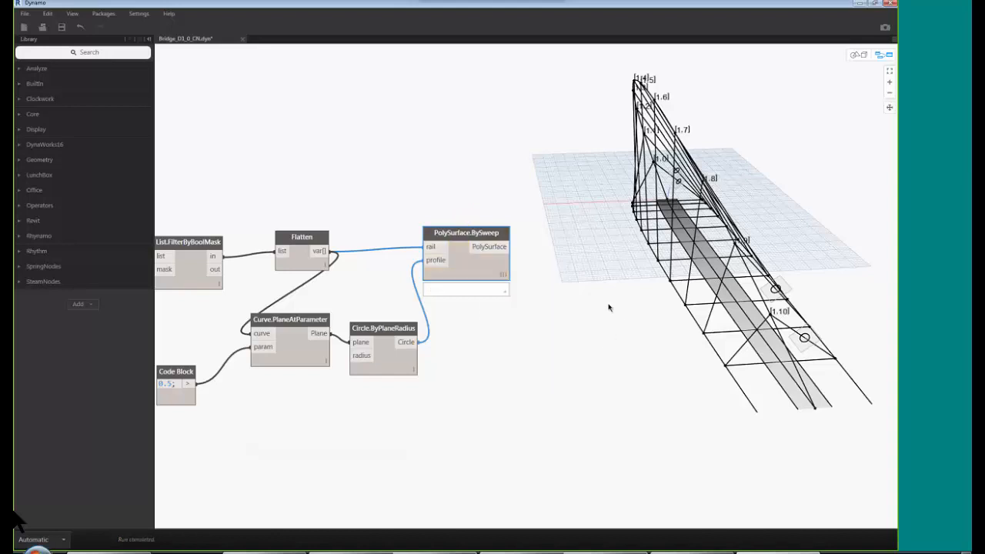
left_click(616, 346)
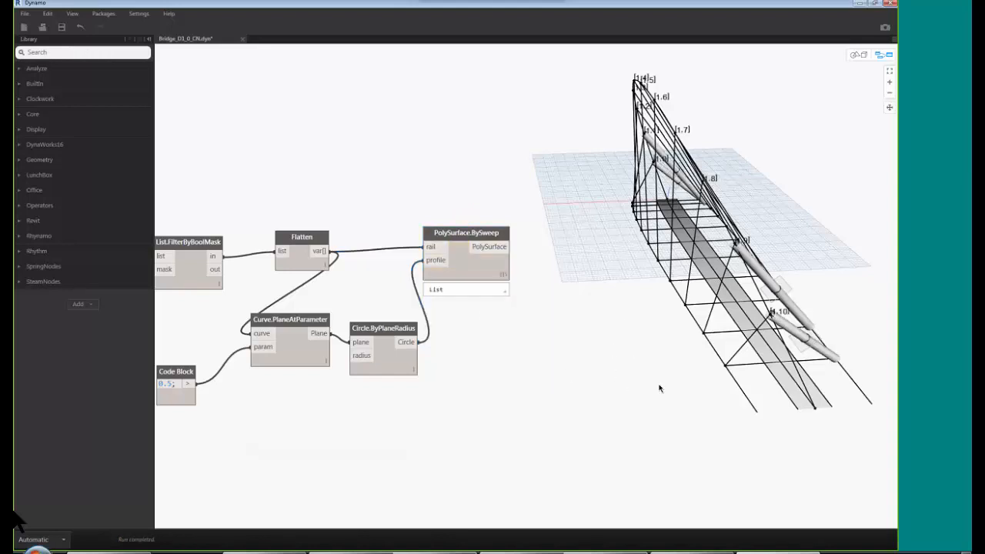
- Examine the swept tubes around the colliding cables from another angle in the 3D geometry view
middle_click_drag(664, 387, 626, 384)
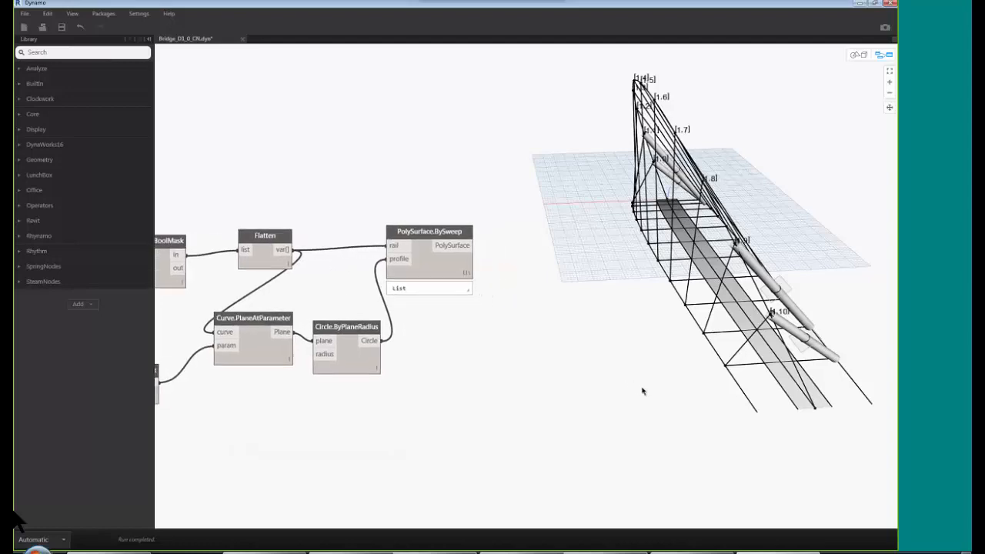
key("ctrl+b")
key("ctrl+b")
key("ctrl+b")
mouse_move(662, 386)
right_mouse_down()
mouse_move(632, 381)
mouse_move(762, 374)
right_mouse_up()
key("ctrl+b")
scroll(762, 374, "down", 3)
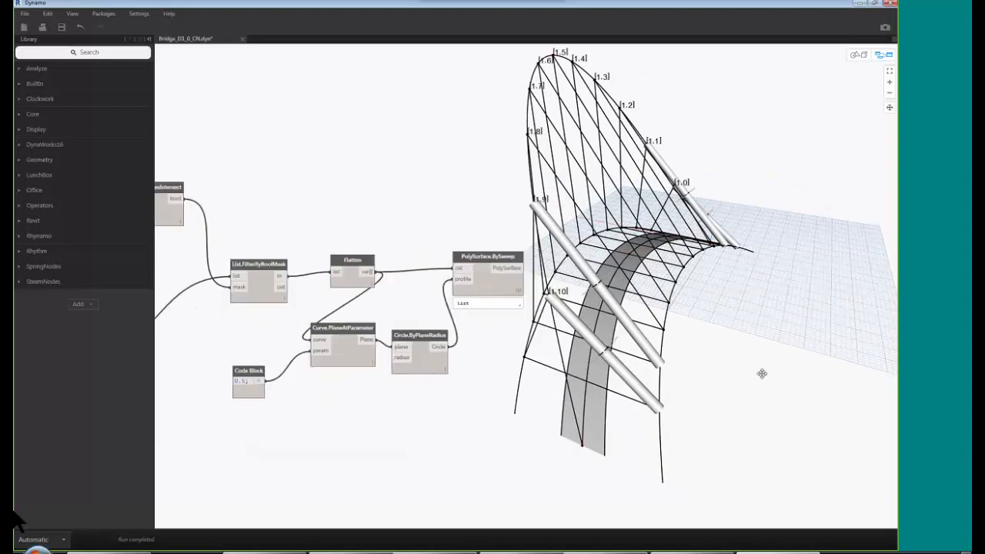
- Orbit the bridge model in the 3D geometry view to inspect the colliding-cable tubes from the walkway side
scroll(761, 374, "up", 2)
key("ctrl+b")
scroll(762, 374, "down", 2)
middle_click_drag(759, 377, 826, 383)
mouse_move(825, 383)
right_mouse_down()
mouse_move(807, 376)
mouse_move(745, 418)
right_mouse_up()
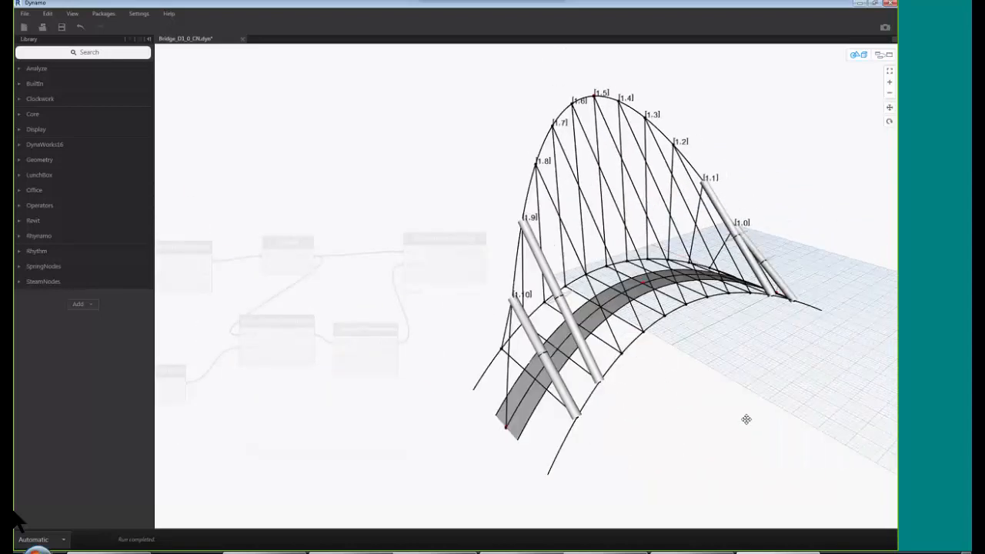
key("ctrl+b")
key("ctrl+b")
middle_click_drag(770, 424, 821, 423)
key("ctrl+b")
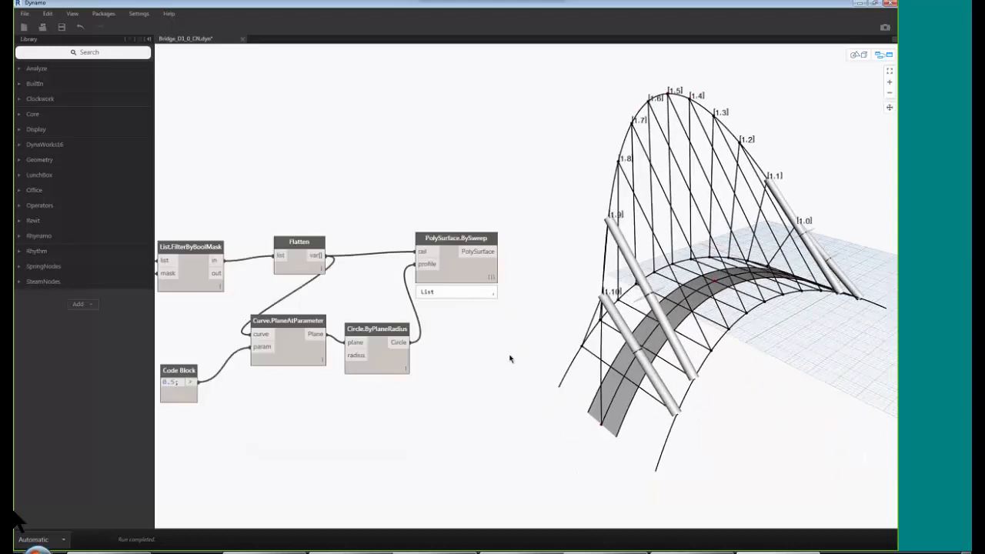
- Add a Display.ByGeometryColor node beside PolySurface.BySweep and connect the PolySurface output to its geometry input
scroll(296, 329, "down", 2)
scroll(369, 358, "down", 3)
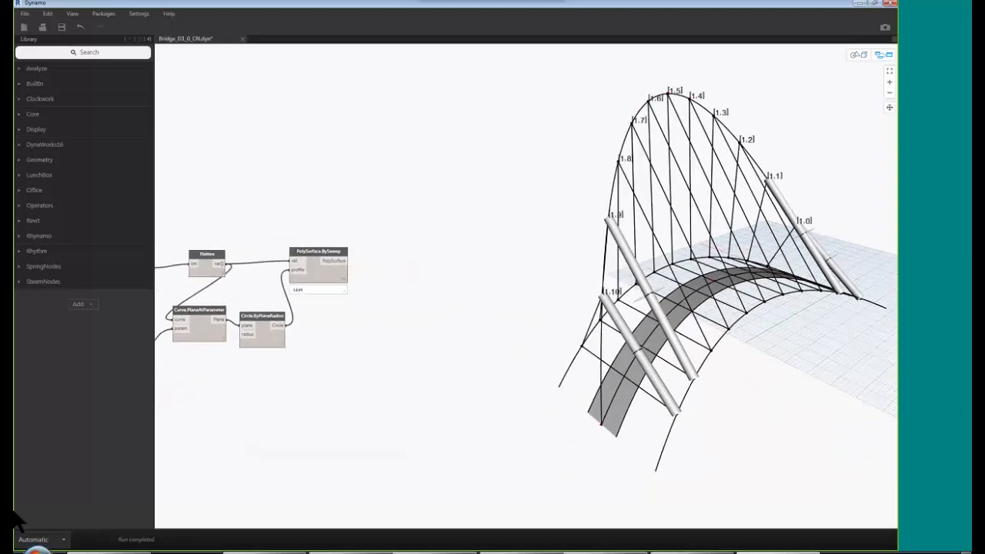
right_click(355, 354)
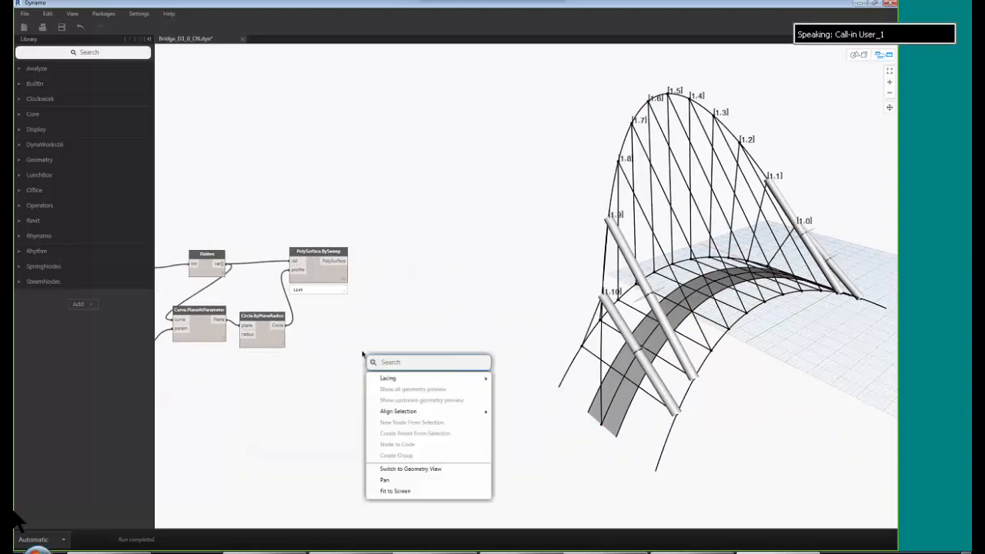
type("disp")
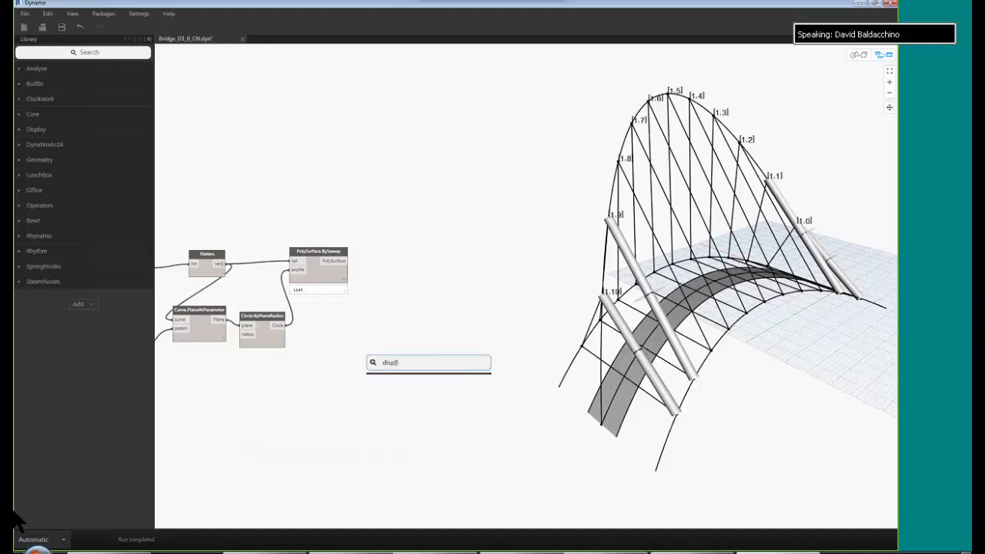
type("lay")
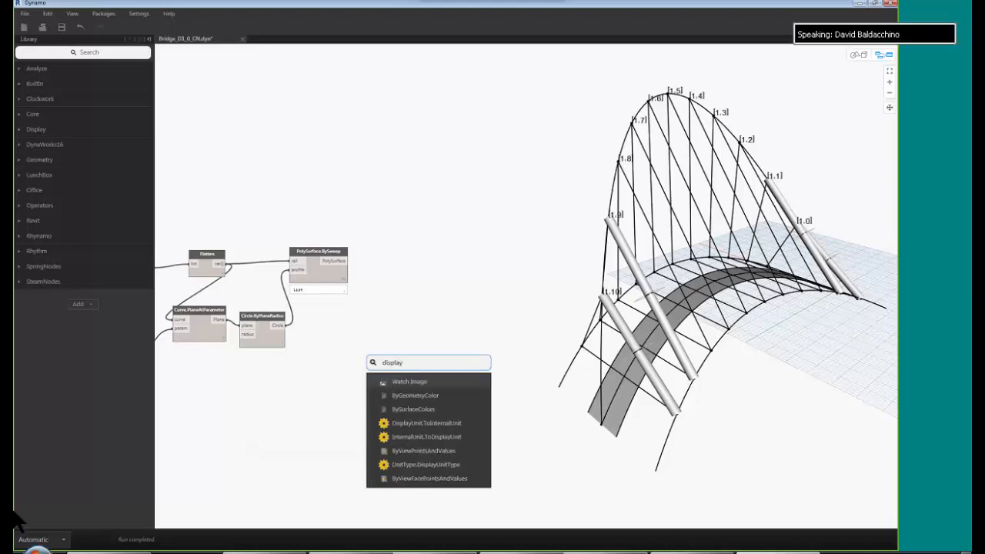
type(".by")
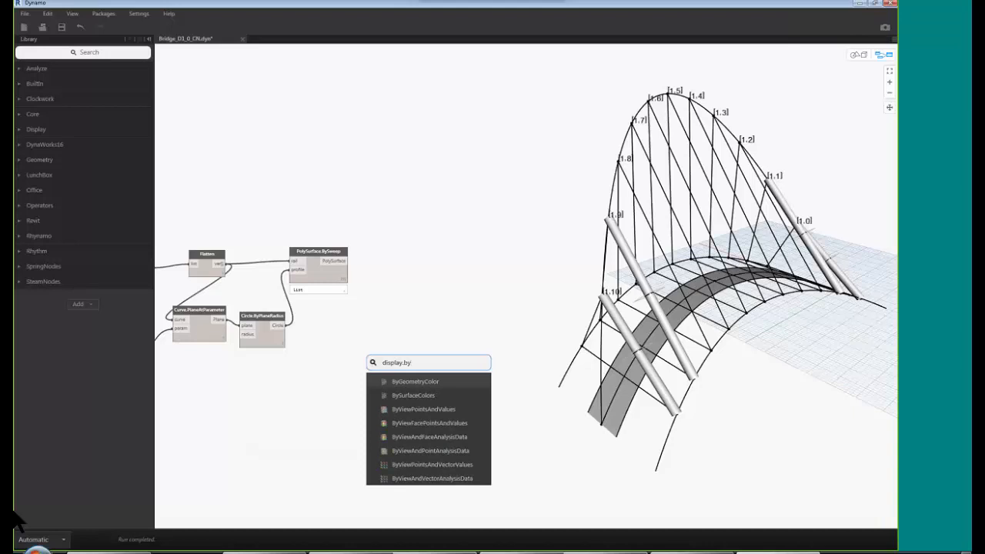
left_click(437, 382)
left_click_drag(462, 391, 437, 263)
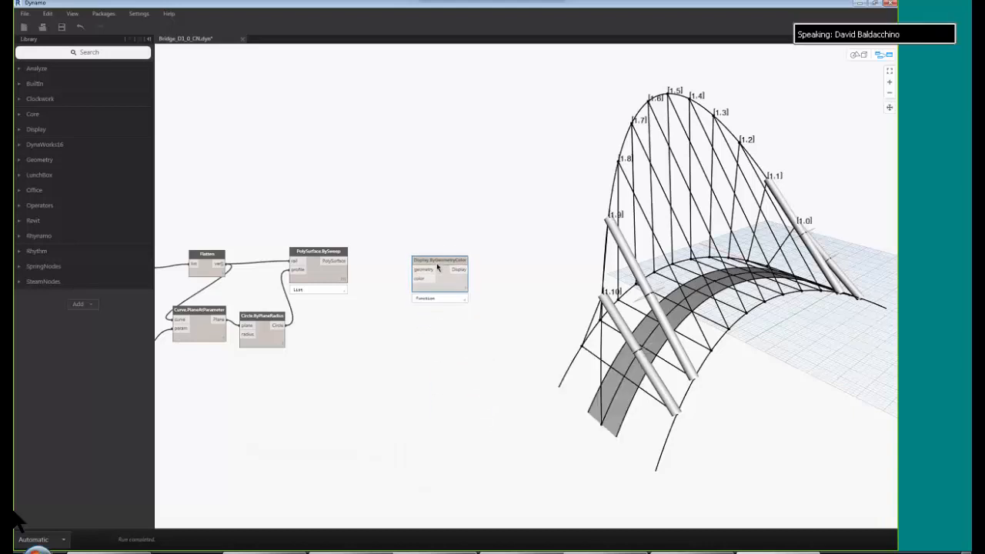
left_click(344, 261)
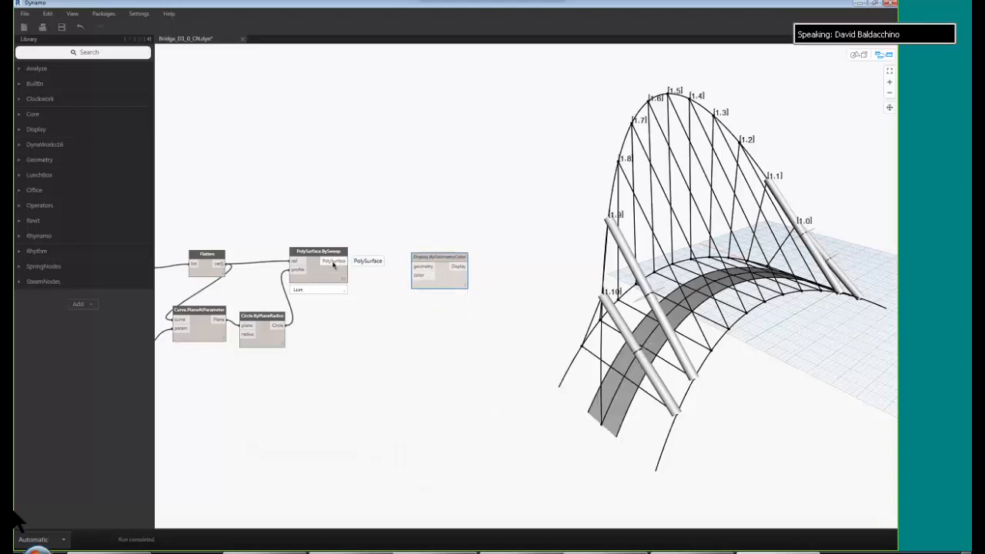
left_click(417, 267)
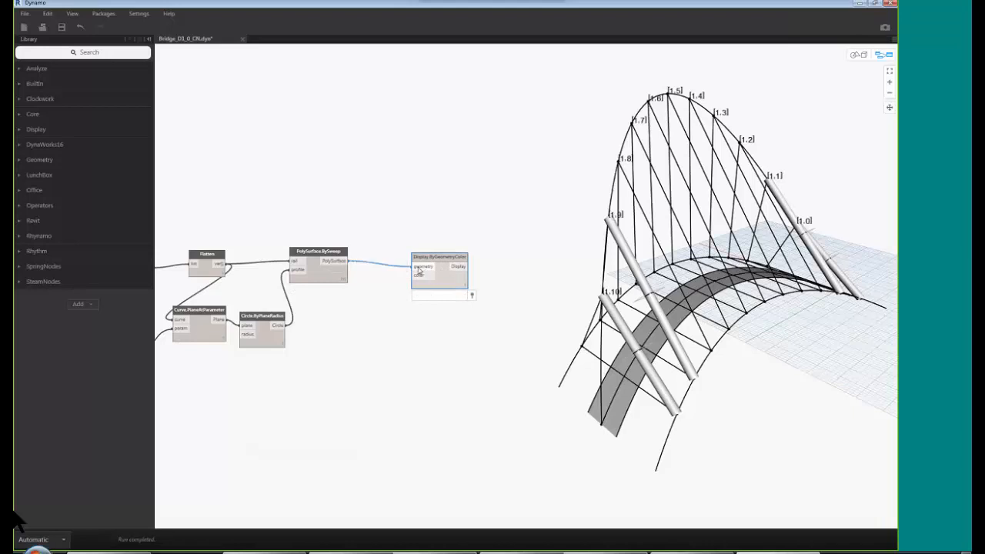
- Add a Color.ByARGB node below Display.ByGeometryColor and connect its color output to the display node's color input
right_click(416, 353)
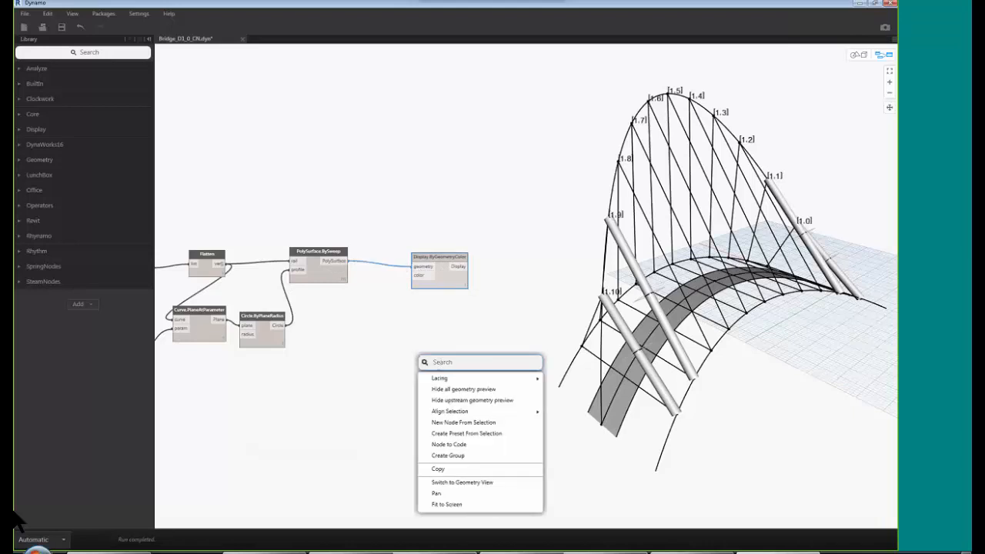
type("color.by")
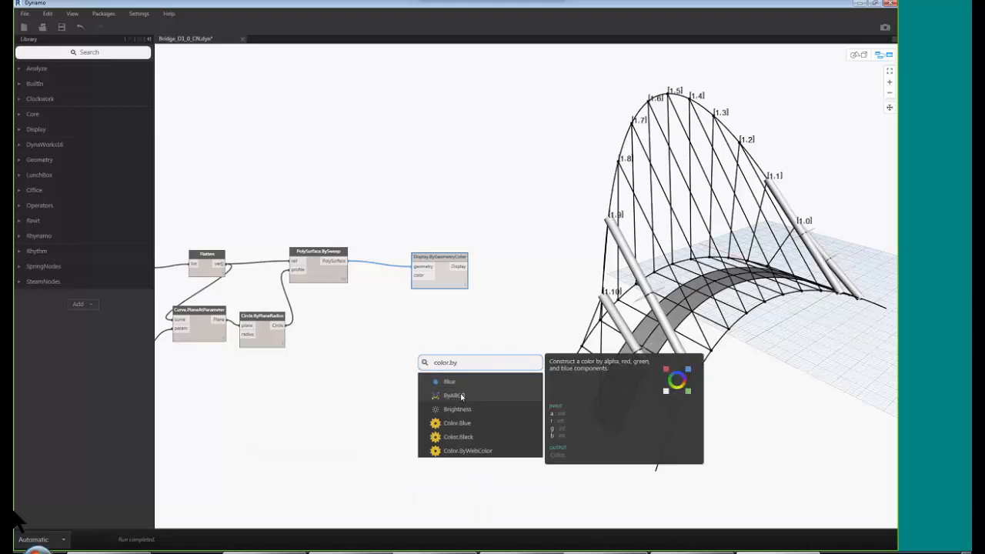
left_click(461, 397)
left_click_drag(475, 394, 414, 344)
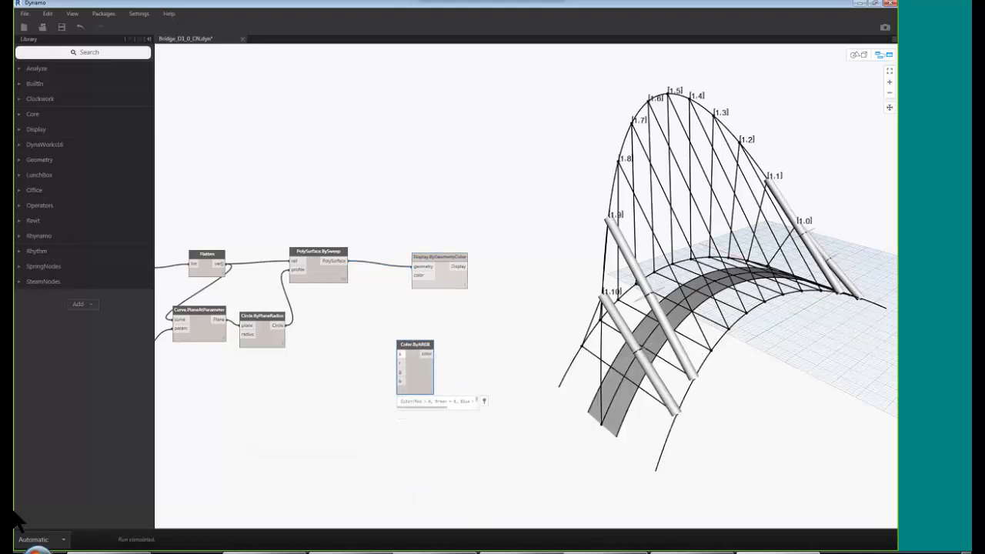
scroll(402, 358, "up", 3)
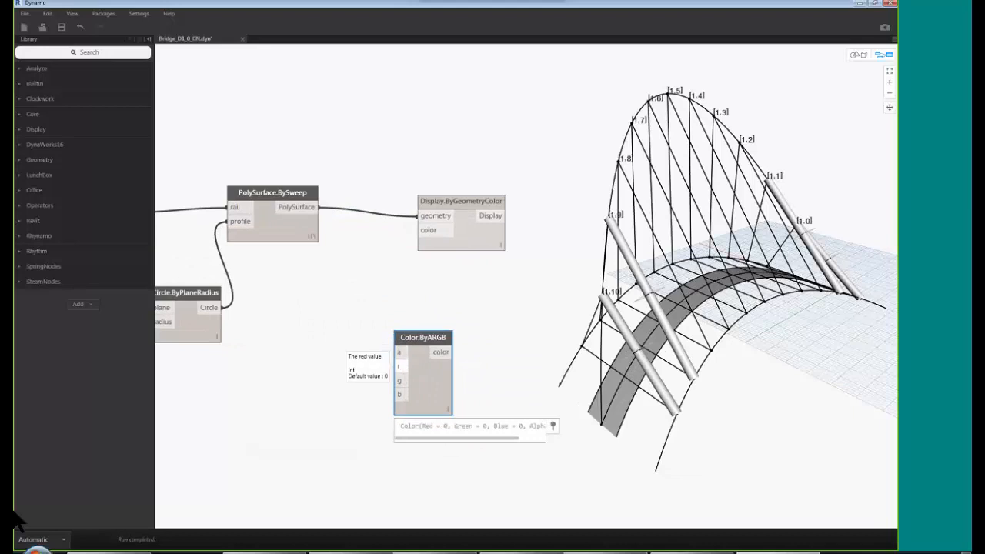
left_click_drag(441, 352, 371, 321)
left_click(295, 404)
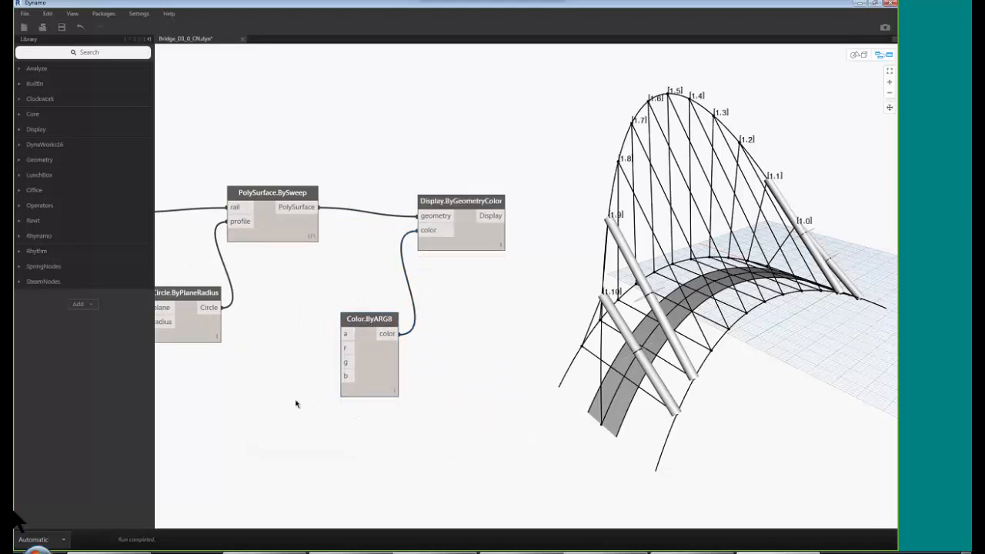
- Create a code block with the value 255 and connect it to the r input of Color.ByARGB
right_click(284, 403)
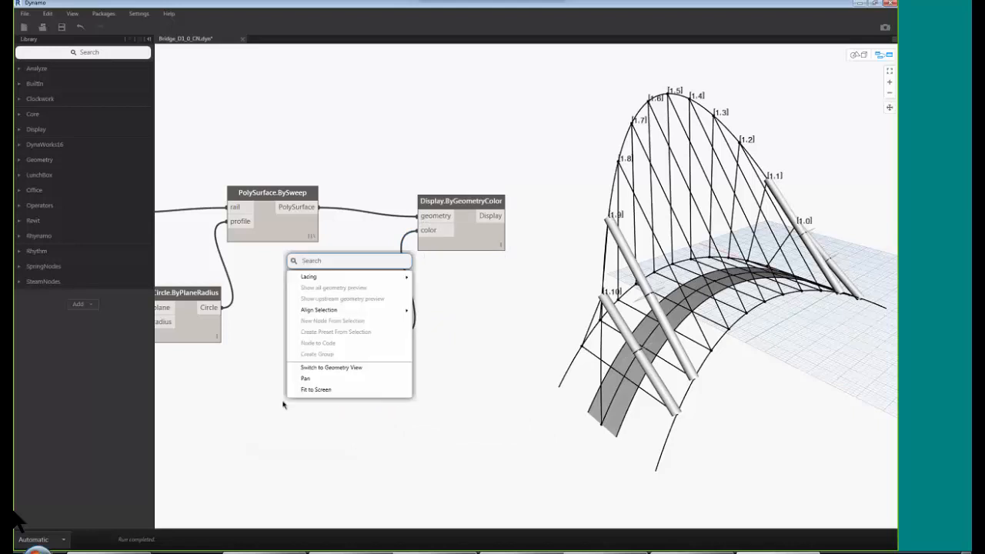
left_click(263, 403)
double_click(300, 376)
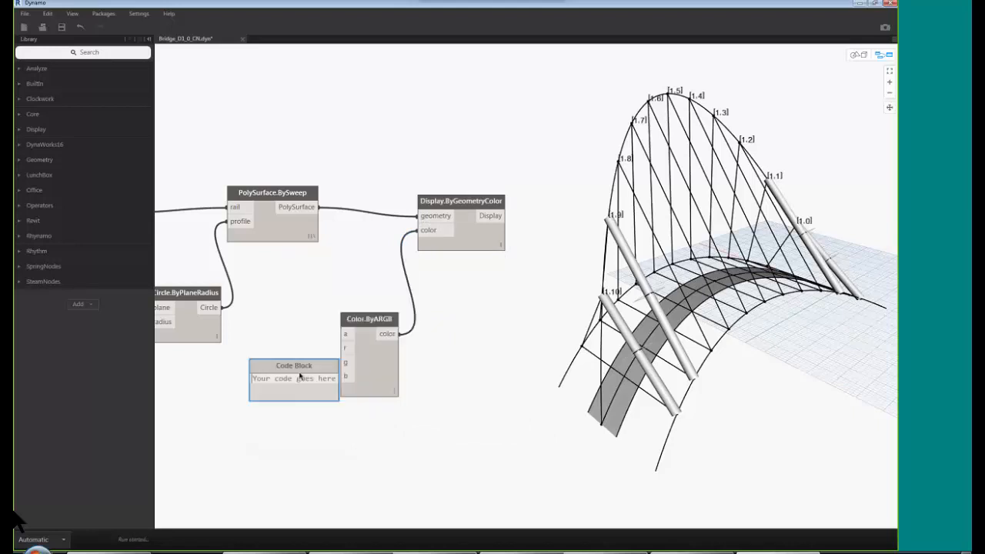
type("255")
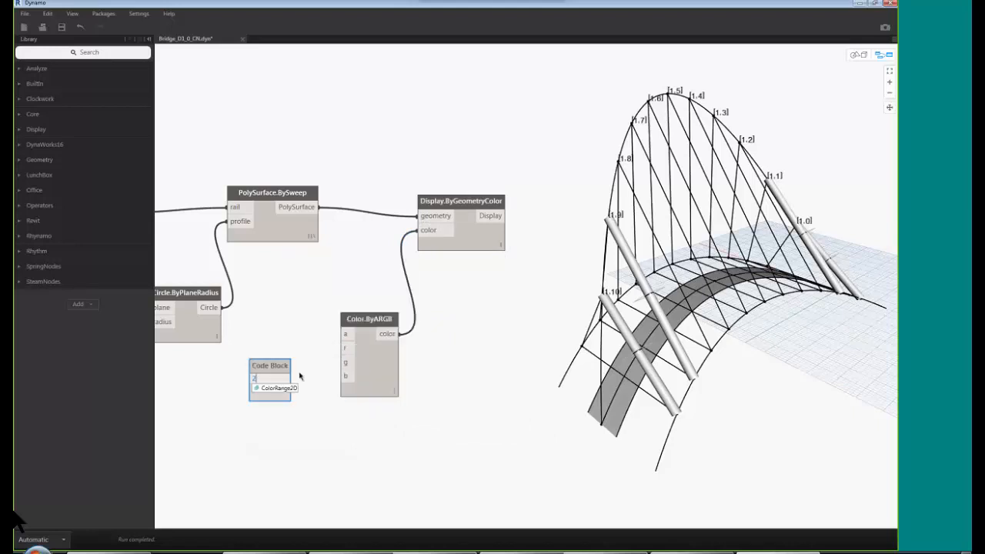
key("Return")
left_click(308, 439)
left_click_drag(286, 379, 344, 348)
middle_click_drag(517, 441, 448, 417)
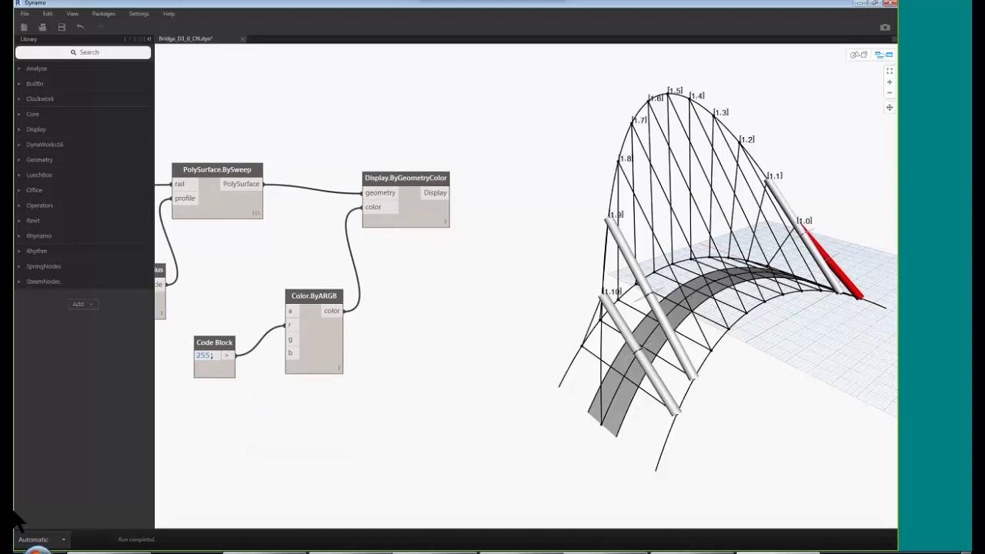
- Turn off the geometry preview of PolySurface.BySweep and check the coloured tubes of Display.ByGeometryColor in the model
scroll(549, 357, "down", 3)
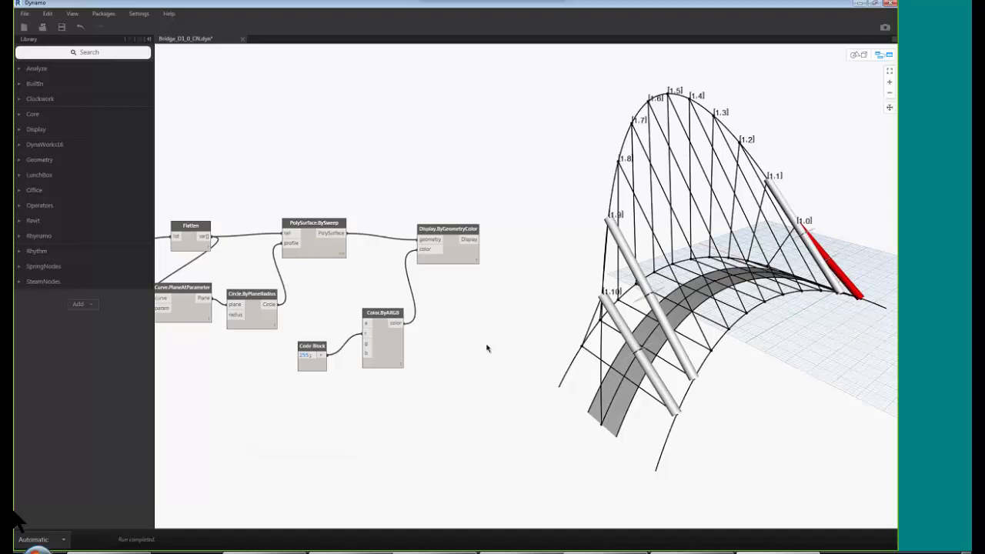
left_click(328, 224)
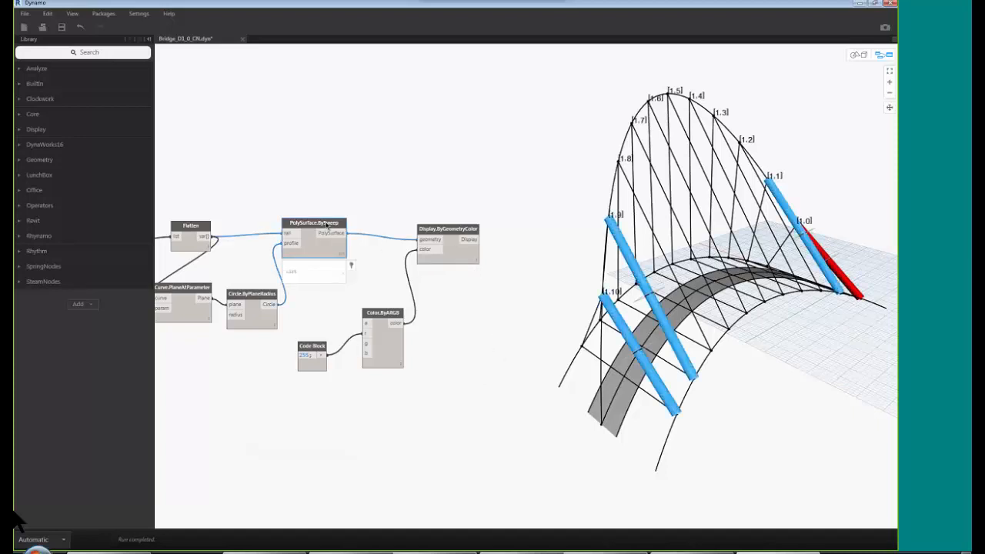
right_click(318, 224)
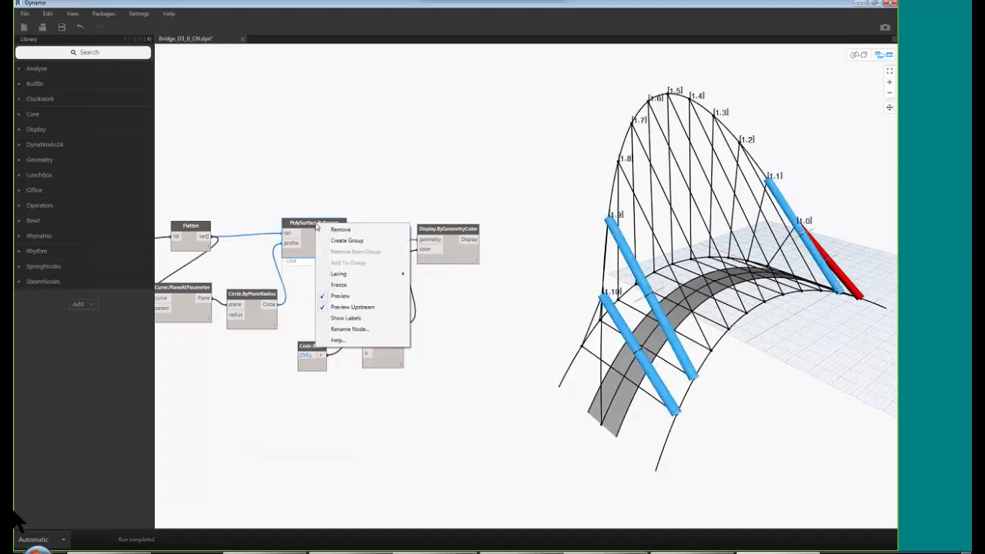
left_click(343, 302)
left_click(479, 398)
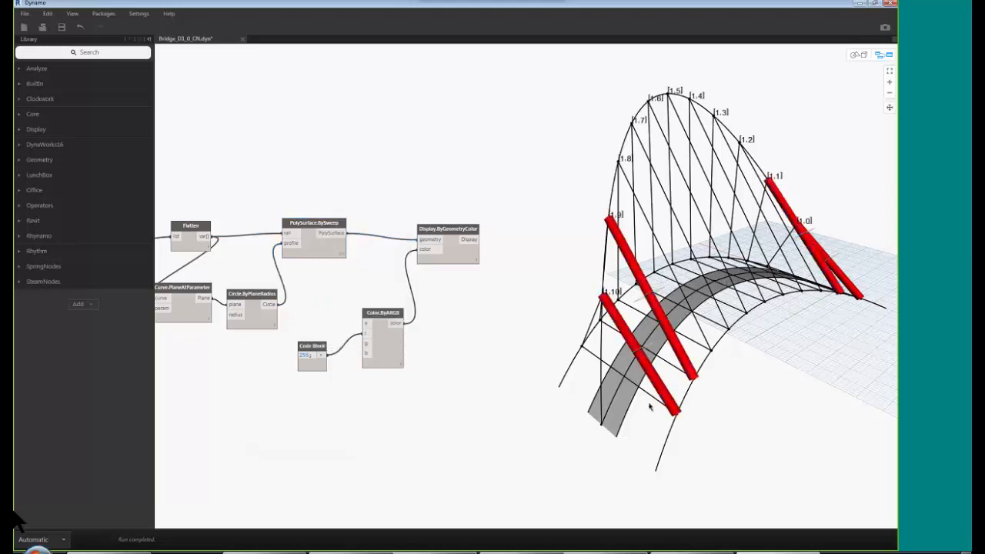
left_click(450, 235)
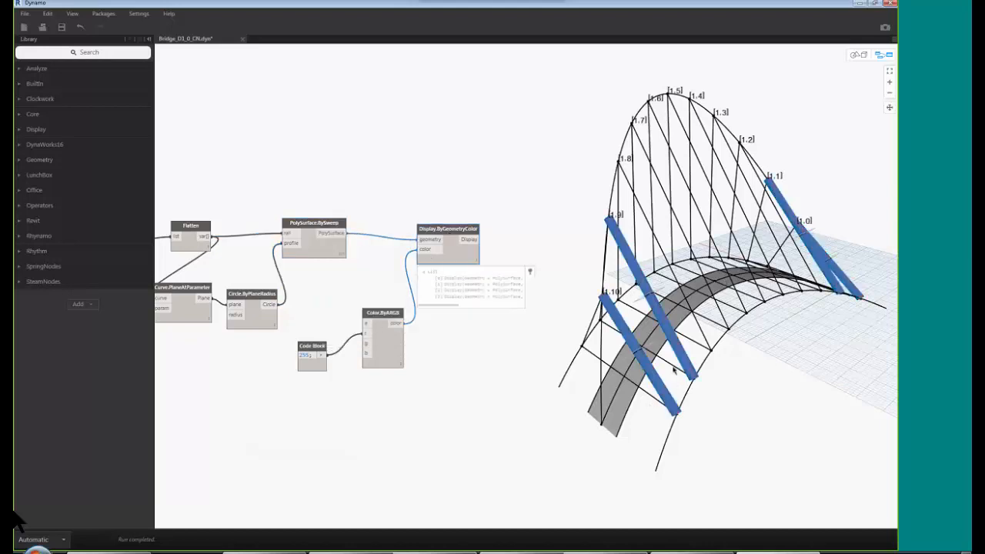
left_click(494, 423)
- Add the Collision Detection custom node in the empty area above the sweep nodes
scroll(486, 323, "down", 3)
middle_click_drag(485, 323, 504, 346)
scroll(440, 297, "up", 1)
middle_click_drag(440, 298, 526, 304)
right_click(378, 187)
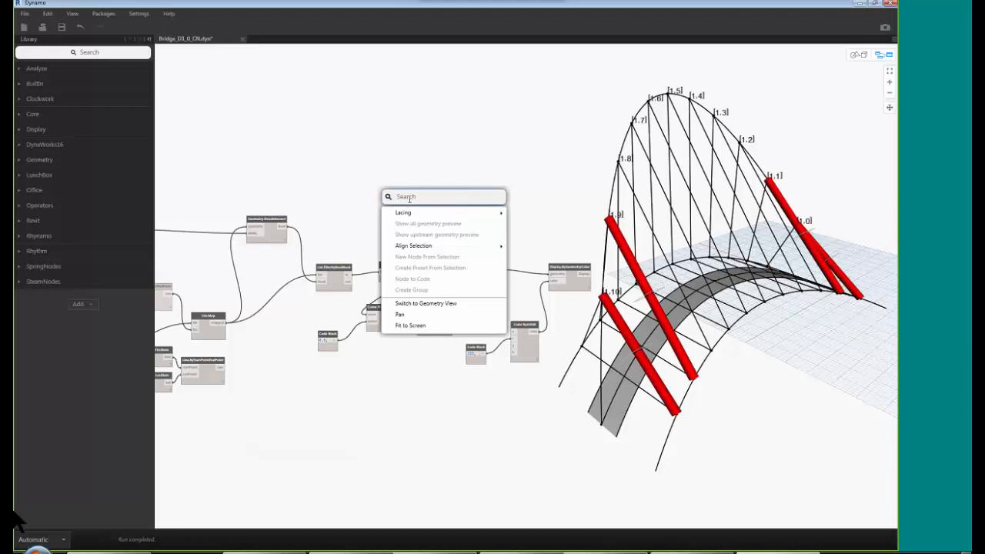
type("di")
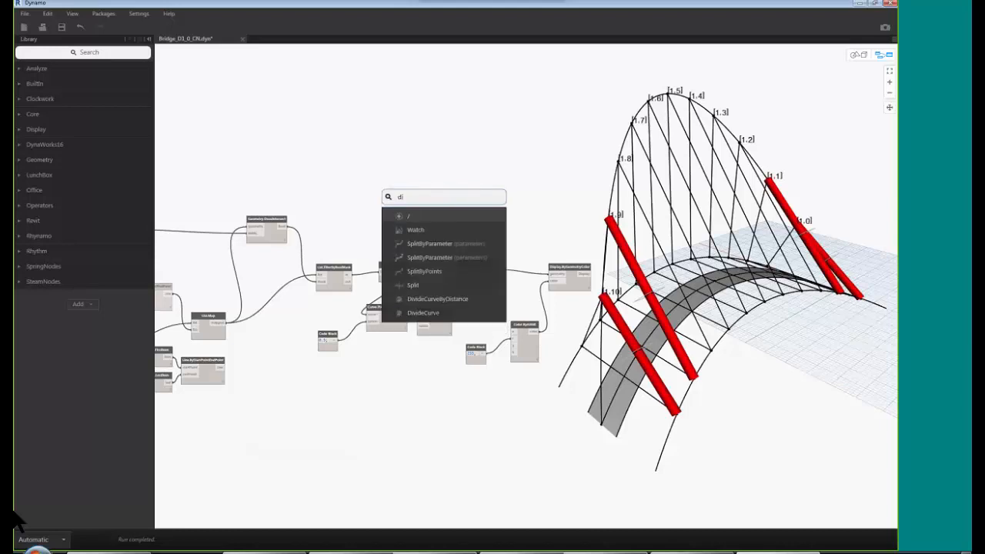
key("BackSpace")
key("BackSpace")
type("coll")
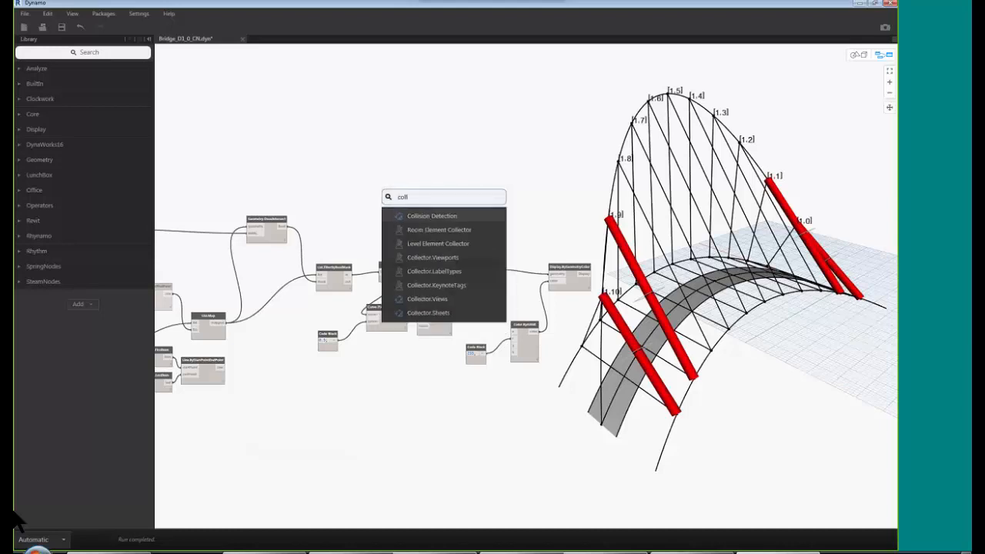
left_click(448, 220)
left_click_drag(458, 222, 446, 176)
middle_click_drag(350, 248, 319, 215)
scroll(319, 216, "up", 1)
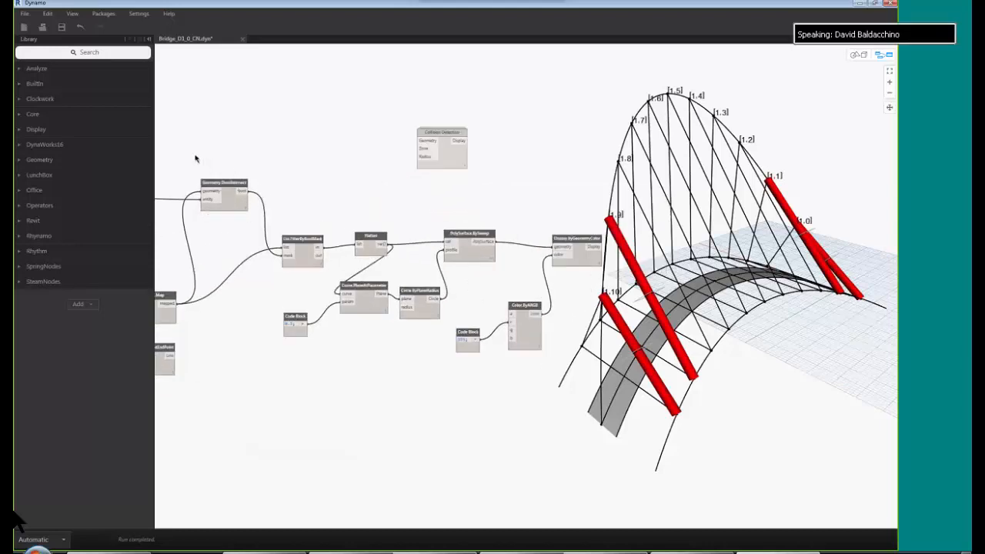
middle_click_drag(308, 164, 344, 165)
left_click_drag(229, 155, 645, 391)
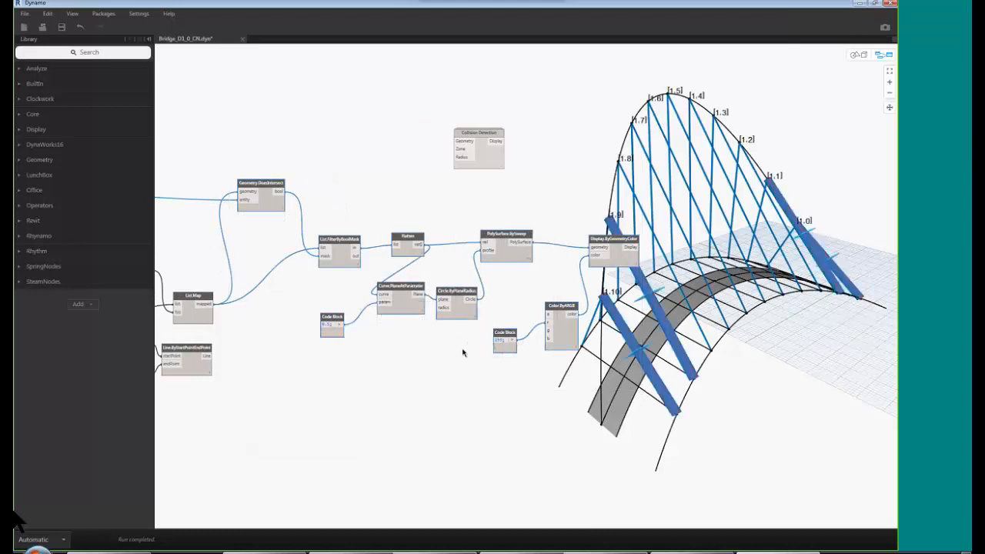
right_click(463, 353)
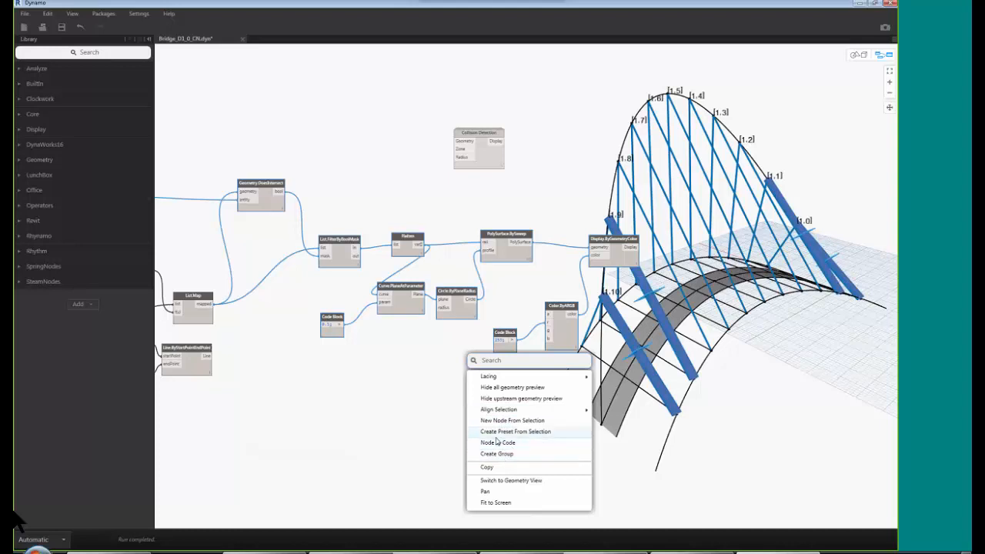
left_click(392, 130)
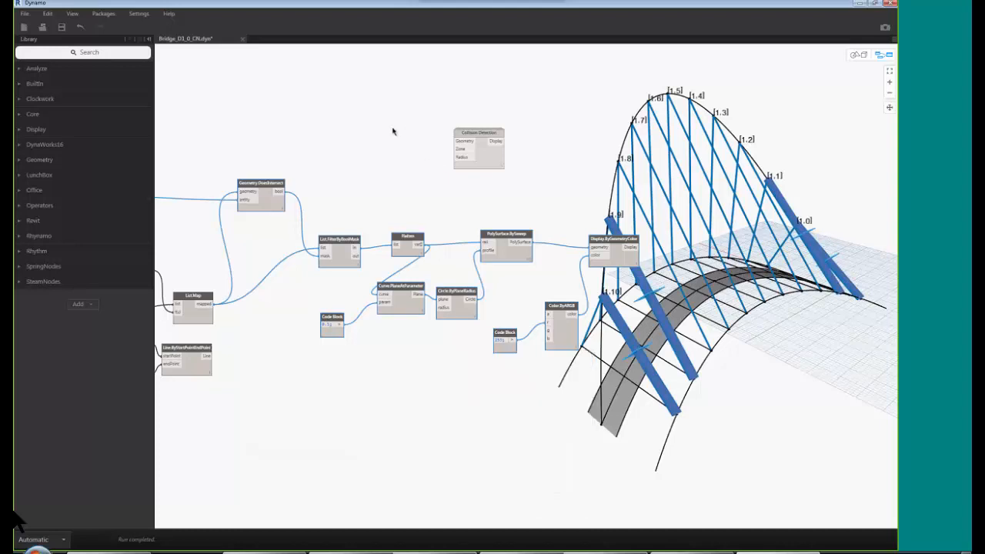
- Open the Collision Detection custom node for editing and examine its inputs and internal graph
right_click(494, 158)
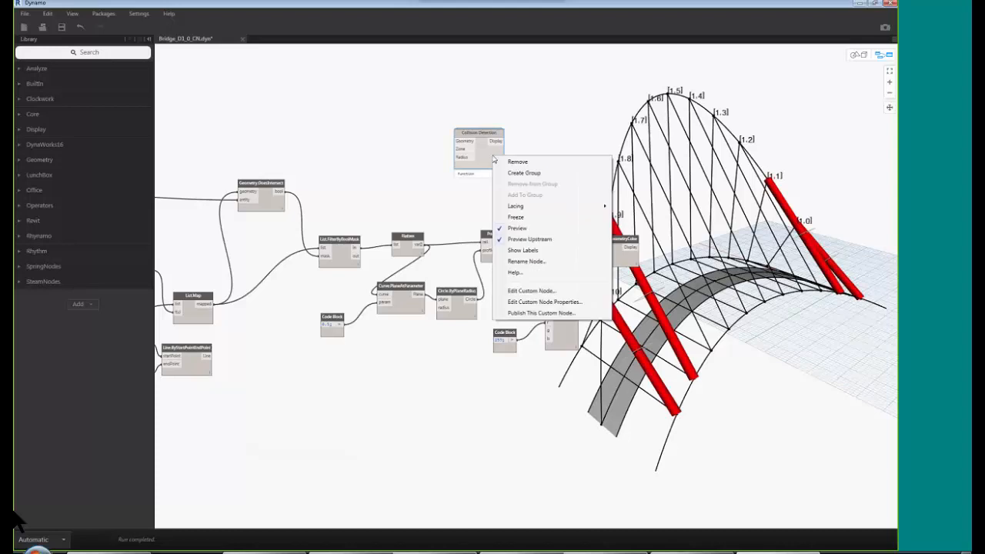
left_click(534, 295)
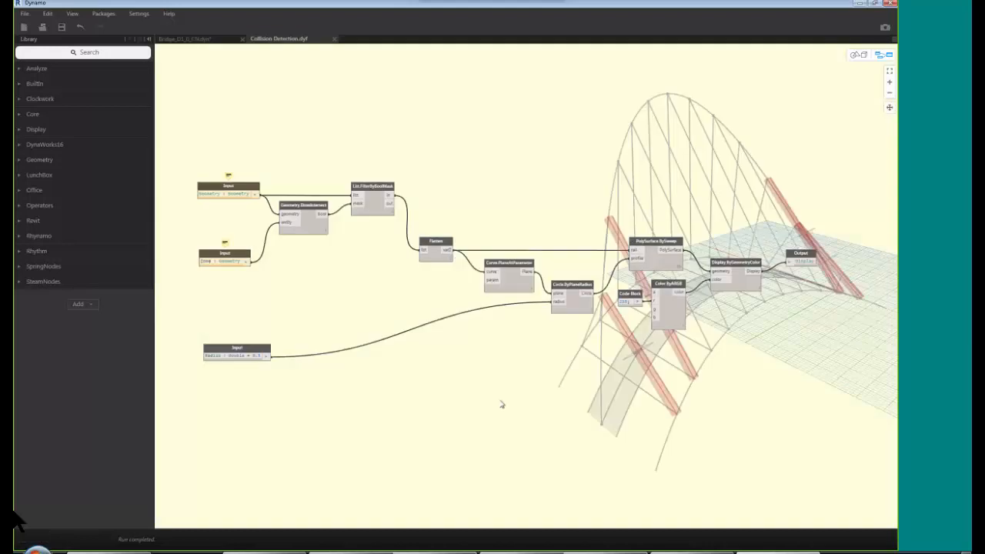
middle_click_drag(487, 400, 463, 336)
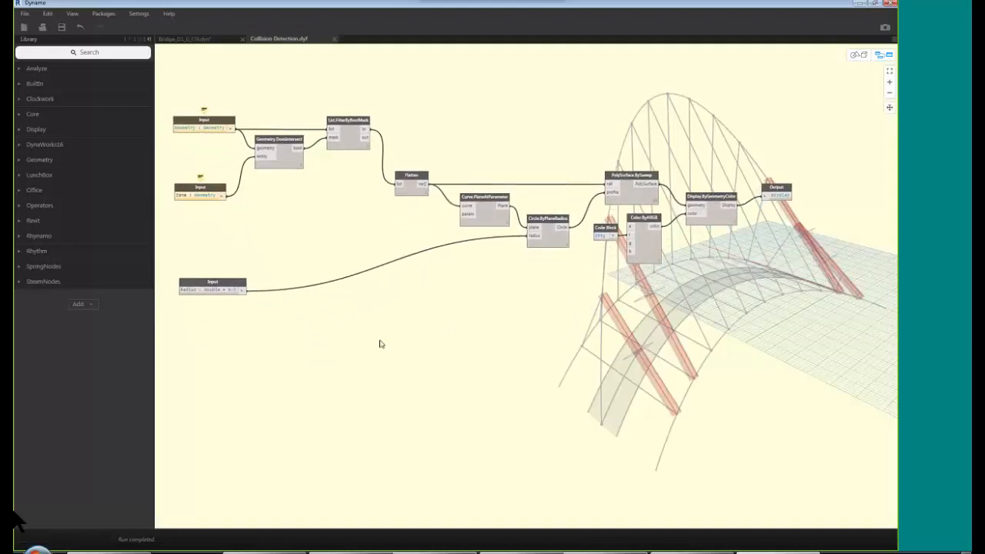
middle_click_drag(378, 328, 378, 323)
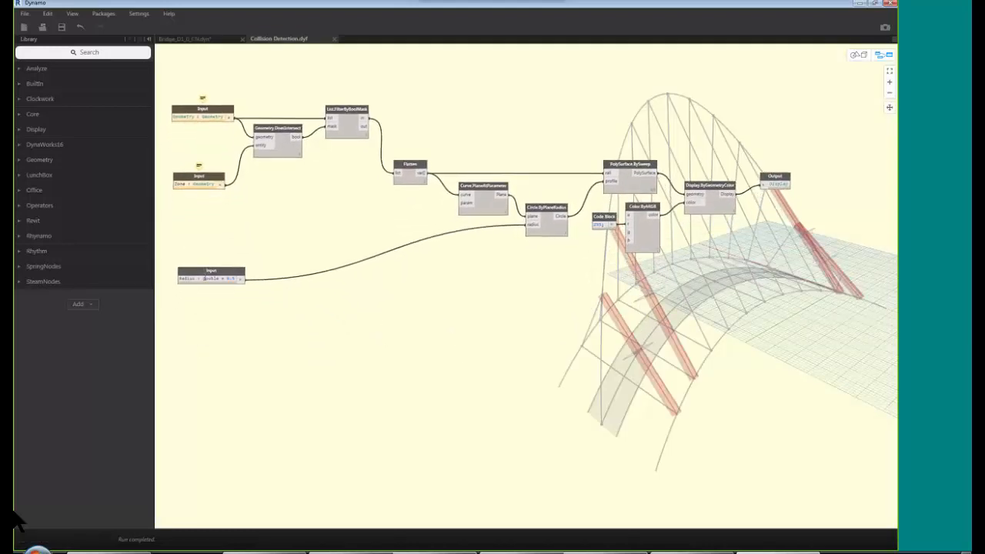
- Examine the Geometry, Zone and Radius inputs and the node chain inside the Collision Detection custom node, and close its workspace
middle_click_drag(224, 344, 258, 348)
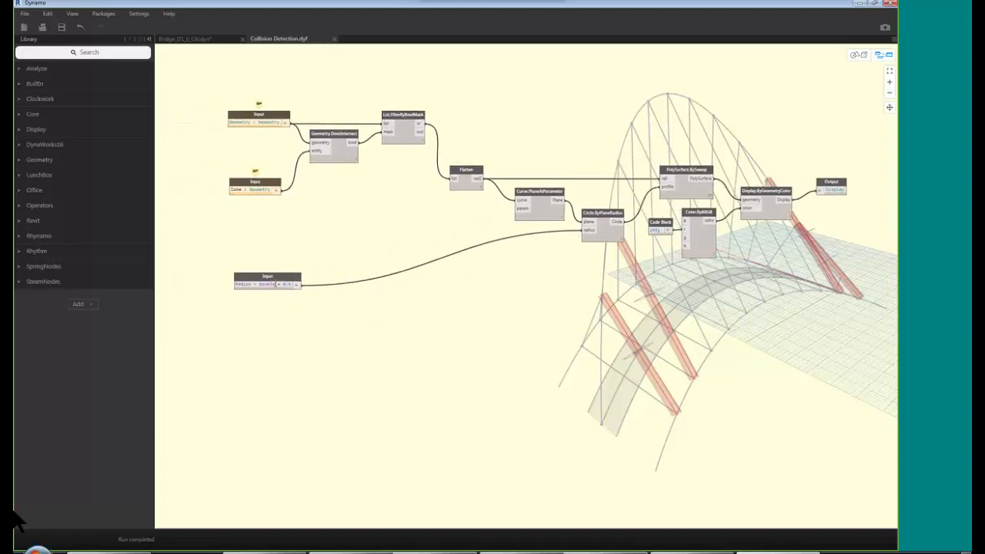
scroll(275, 274, "up", 4)
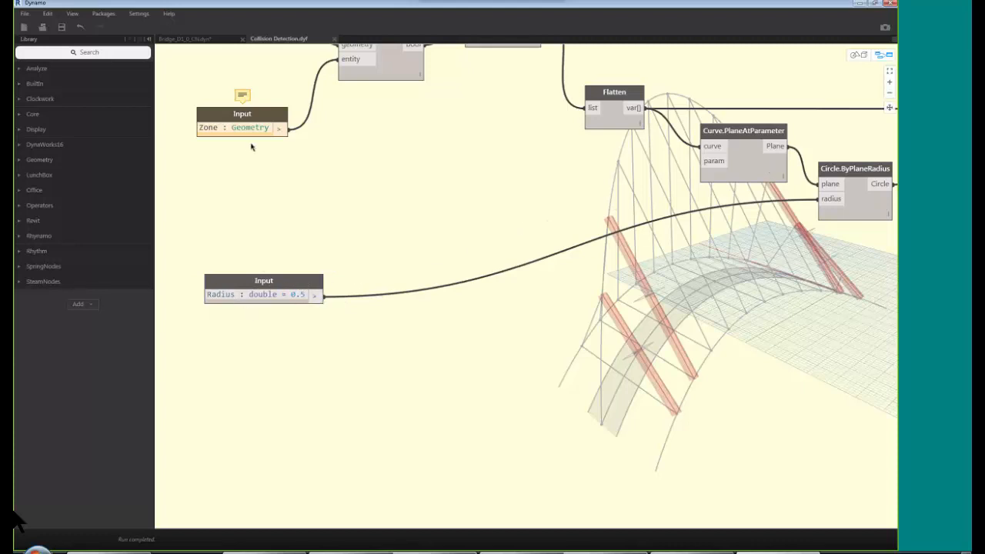
middle_click_drag(302, 214, 333, 329)
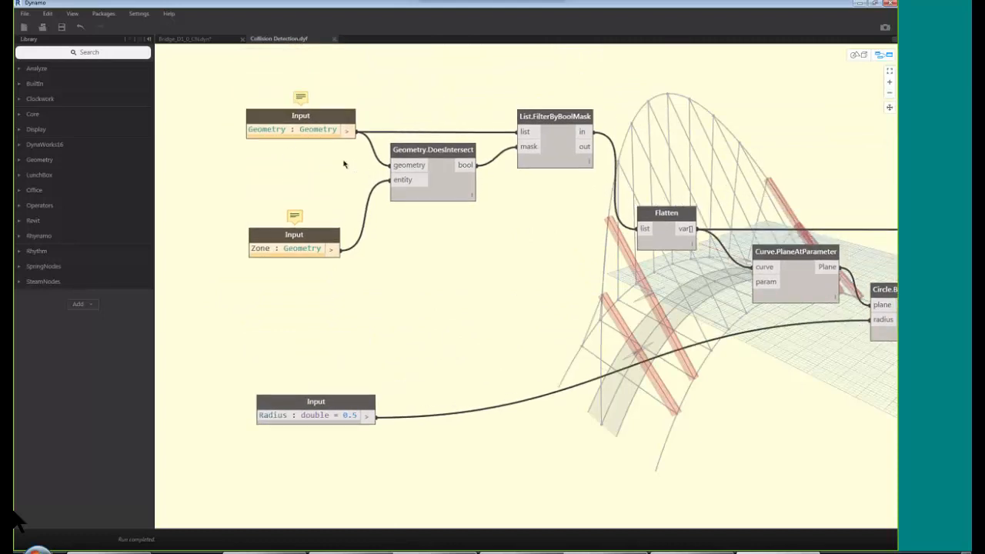
left_click_drag(286, 132, 248, 129)
left_click_drag(272, 248, 249, 248)
middle_click_drag(435, 320, 334, 290)
scroll(331, 290, "down", 2)
middle_click_drag(664, 331, 432, 357)
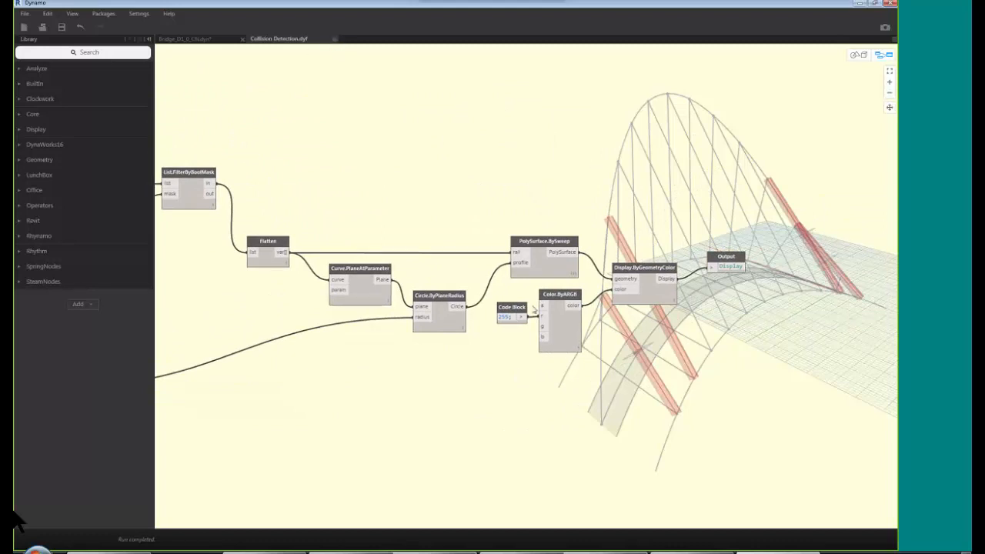
left_click(335, 39)
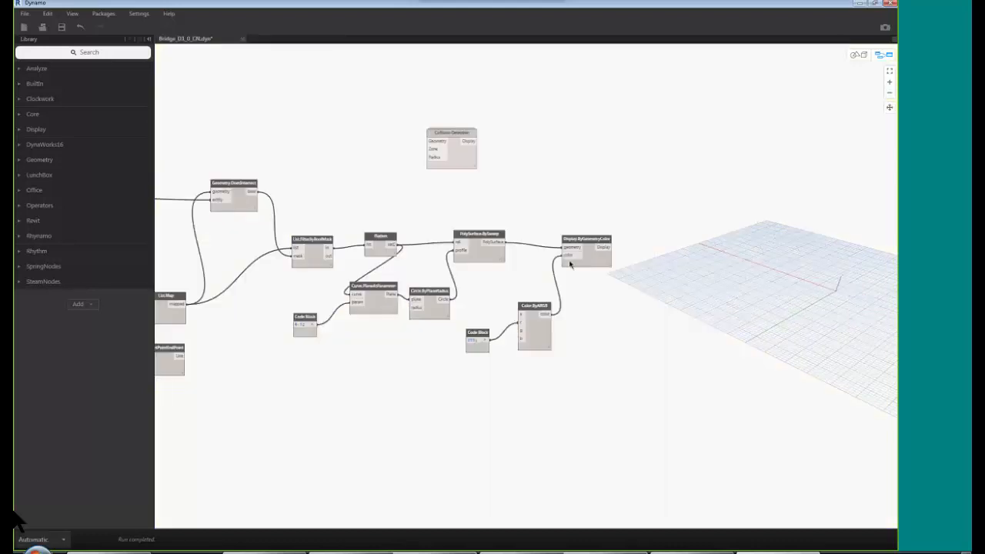
- Shift the Collision Detection node slightly to the right, and try lower and higher ArchPeak values before settling on 55.644
left_click_drag(448, 135, 485, 135)
scroll(469, 271, "down", 3)
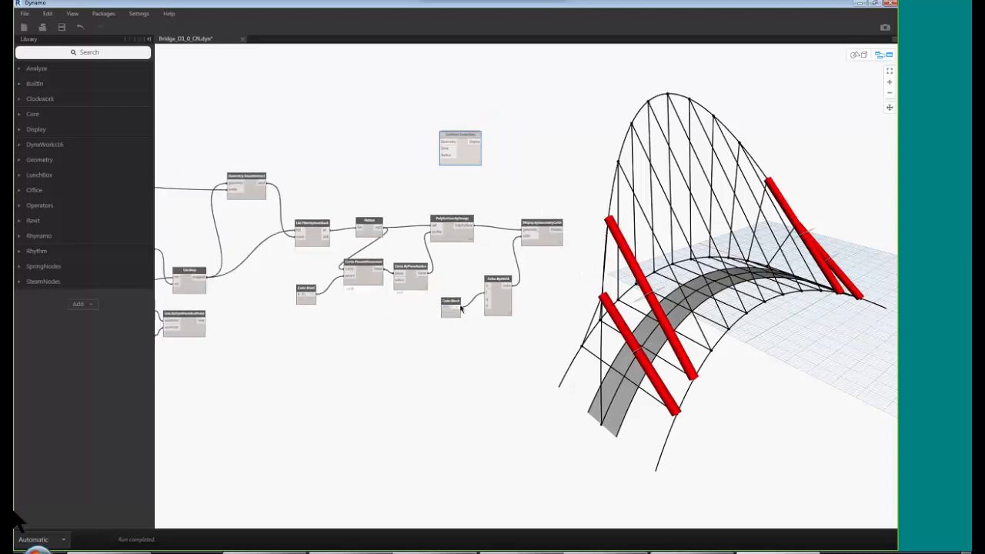
scroll(461, 308, "down", 4)
middle_click_drag(407, 347, 461, 376)
scroll(514, 266, "up", 3)
middle_click_drag(213, 227, 468, 341)
scroll(462, 328, "down", 4)
middle_click_drag(350, 282, 388, 282)
scroll(388, 282, "up", 2)
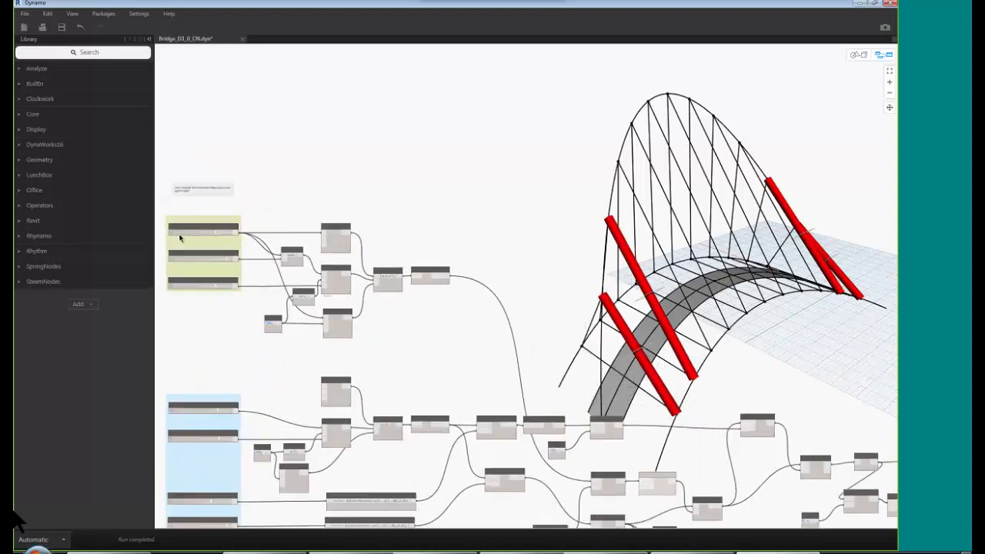
scroll(184, 238, "up", 2)
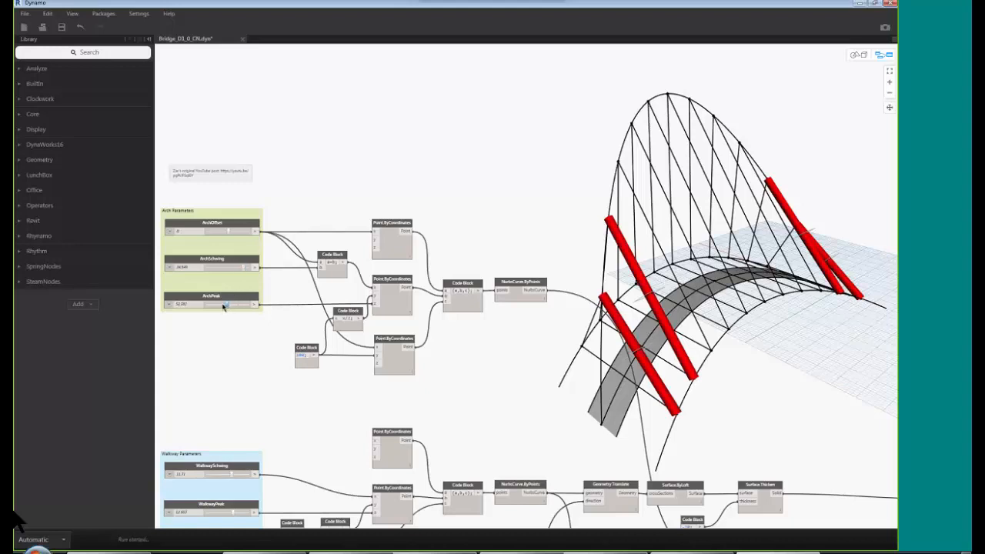
left_click_drag(223, 306, 225, 306)
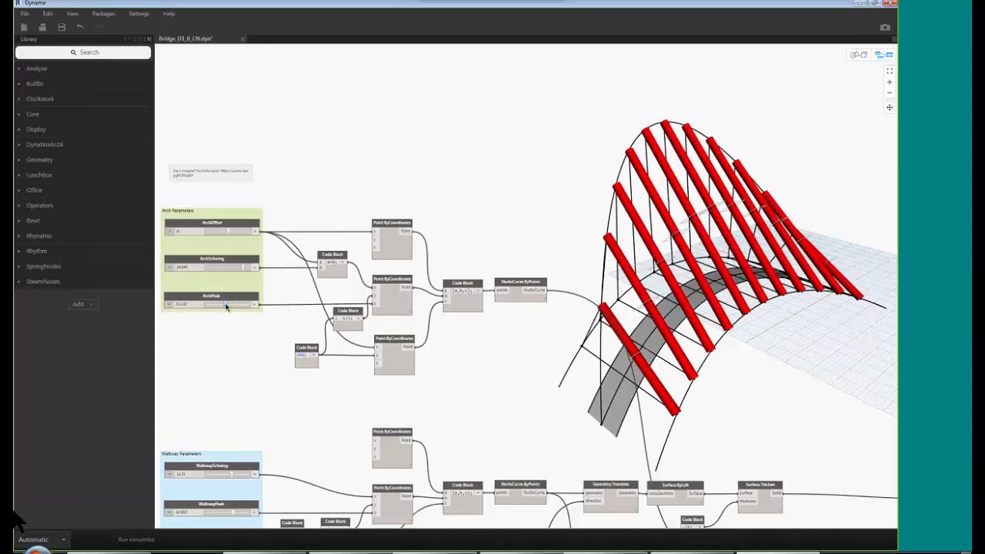
left_click_drag(228, 306, 230, 307)
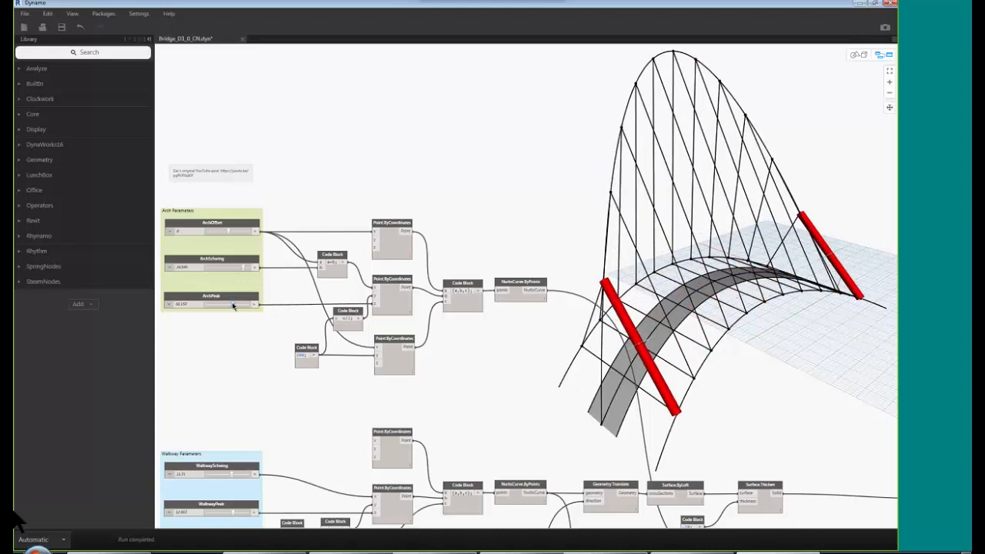
left_click_drag(231, 306, 228, 306)
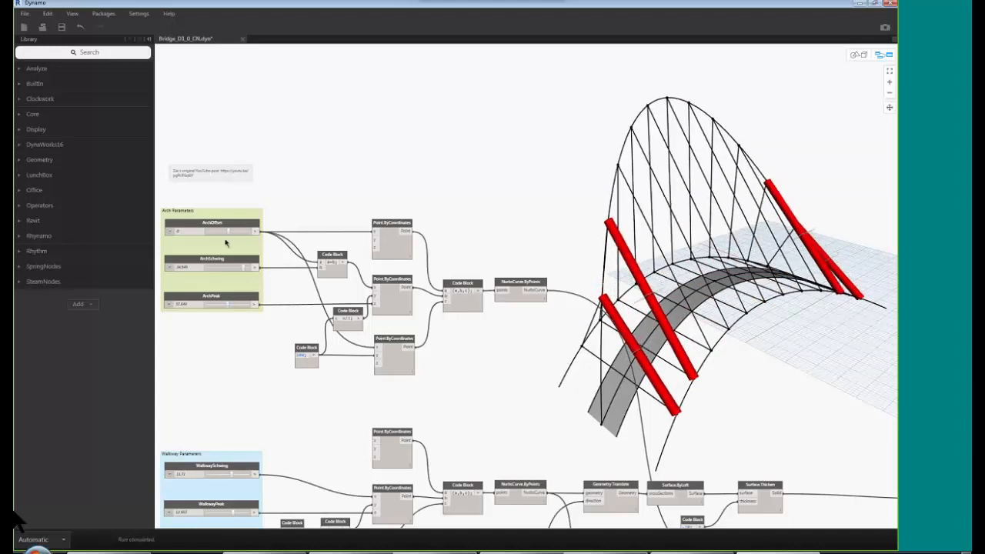
- Adjust the ArchOffset slider in the Arch Parameters group to -6.4
scroll(225, 243, "up", 4)
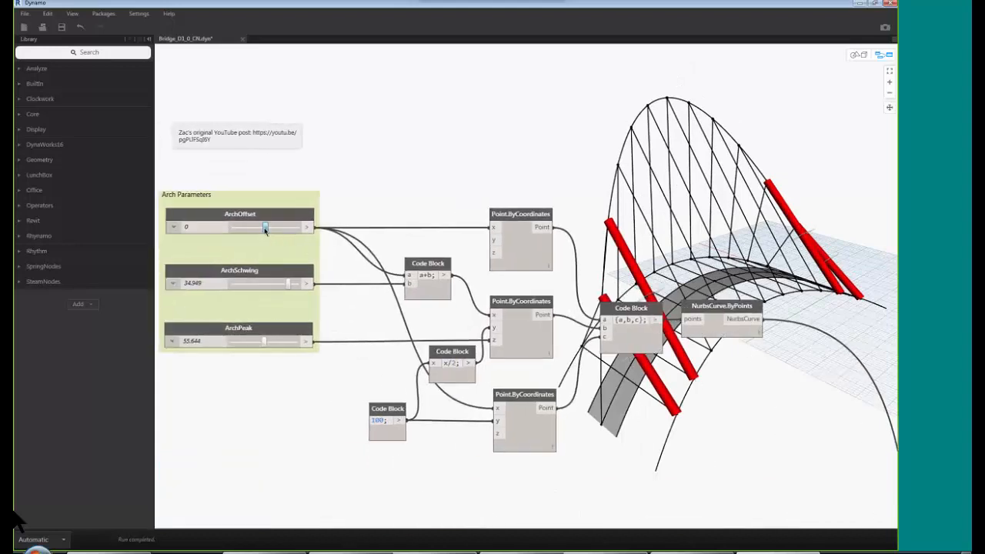
left_click_drag(265, 231, 252, 229)
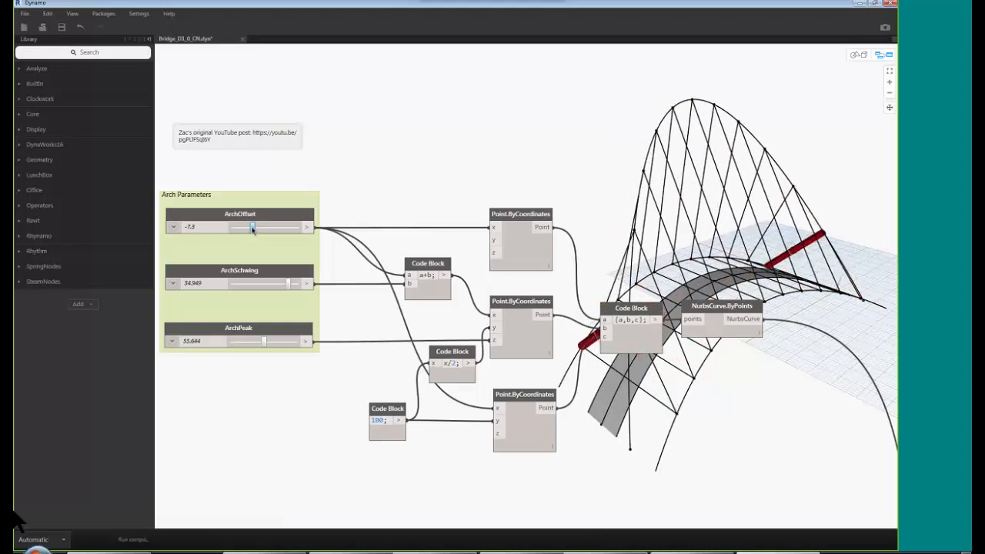
left_click_drag(253, 230, 254, 229)
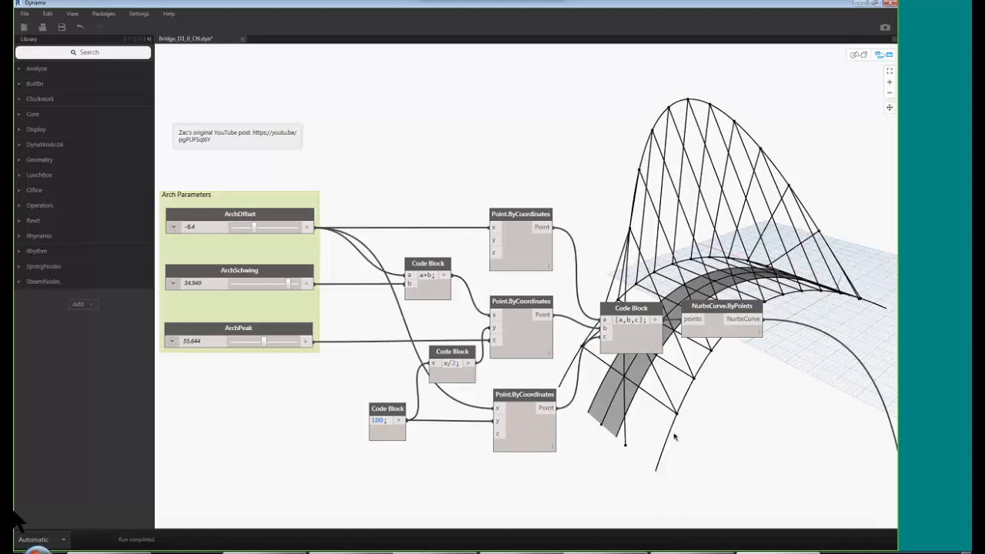
- Inspect the bridge from a raised end view, looking along the walkway between the cables
middle_click_drag(657, 444, 440, 273)
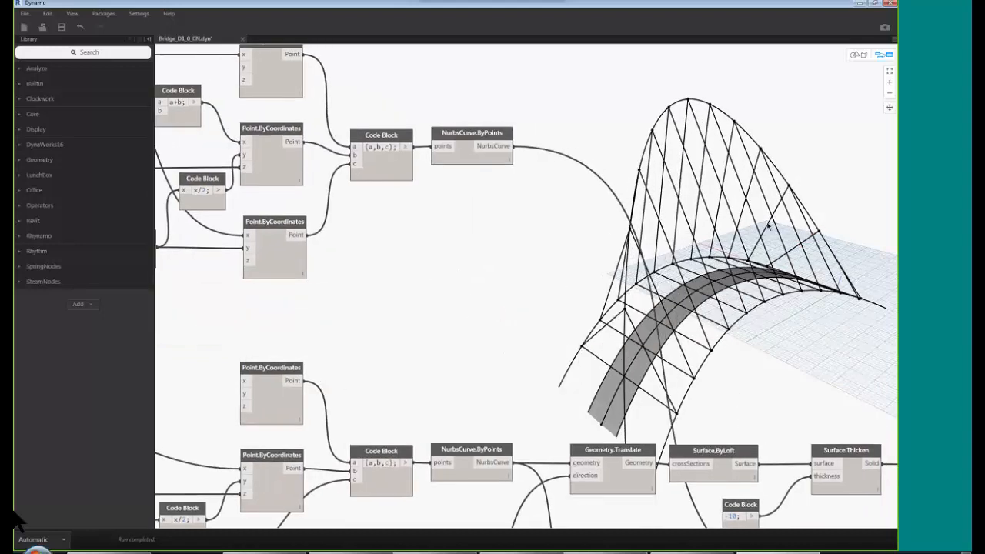
scroll(676, 389, "down", 3)
key("ctrl+b")
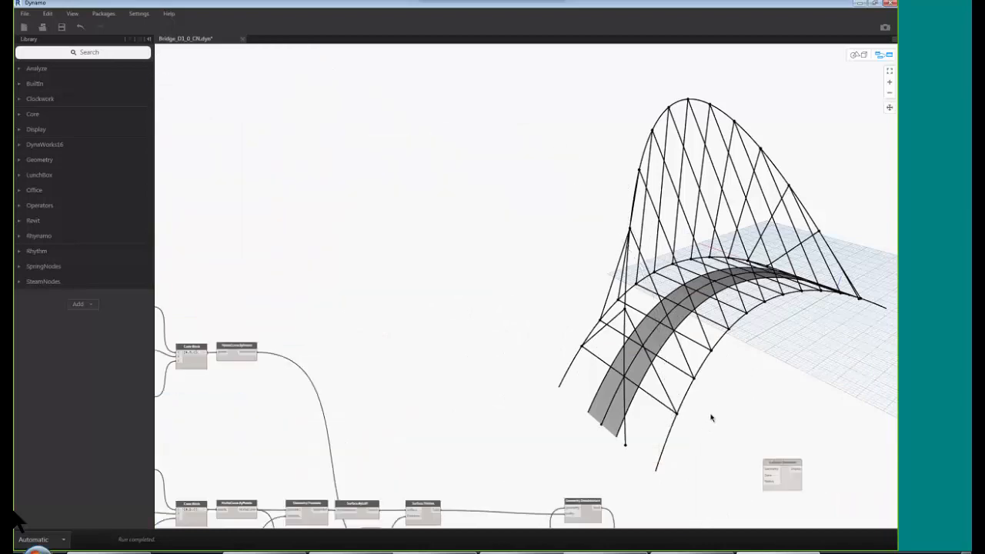
right_click_drag(724, 407, 800, 304)
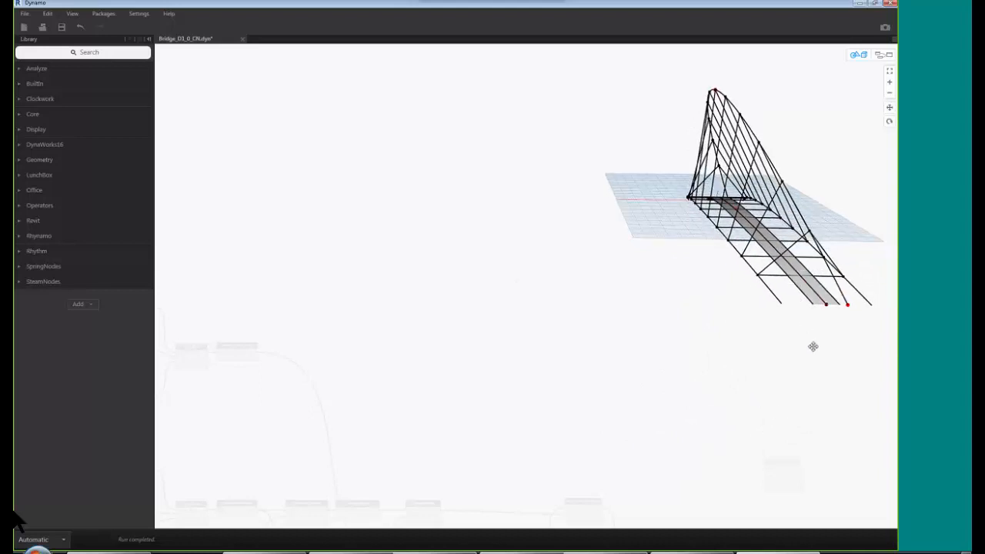
middle_click_drag(646, 326, 667, 354)
right_click_drag(626, 336, 627, 351)
key("ctrl+b")
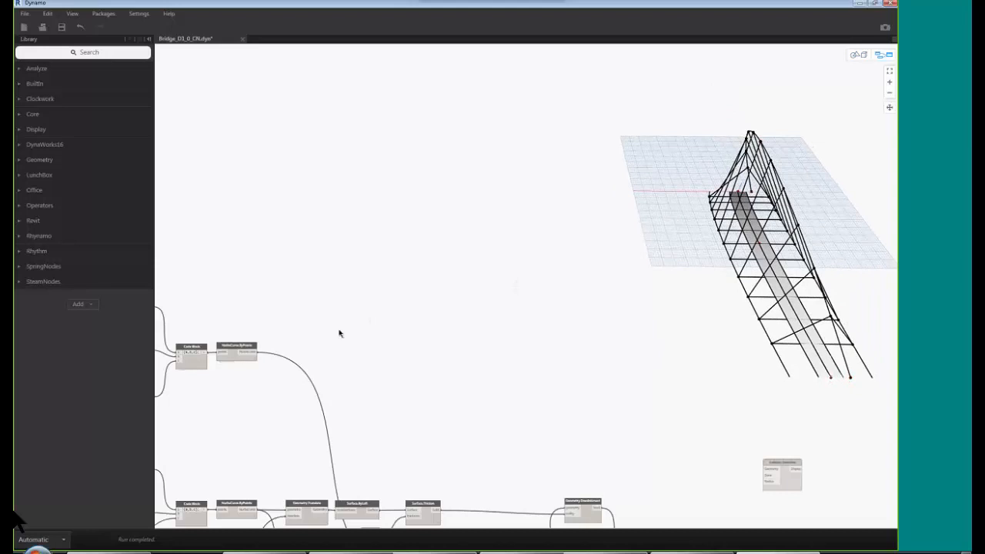
- Review the Collision Detection node and the node chain from Geometry.DoesIntersect to Display.ByGeometryColor
middle_click_drag(339, 333, 497, 149)
scroll(497, 149, "down", 1)
mouse_move(505, 380)
middle_mouse_down()
mouse_move(524, 391)
mouse_move(491, 384)
middle_mouse_up()
middle_click_drag(639, 433, 434, 423)
scroll(716, 320, "up", 2)
mouse_move(684, 317)
middle_mouse_down()
mouse_move(717, 321)
mouse_move(588, 308)
middle_mouse_up()
scroll(557, 305, "up", 2)
left_click(512, 183)
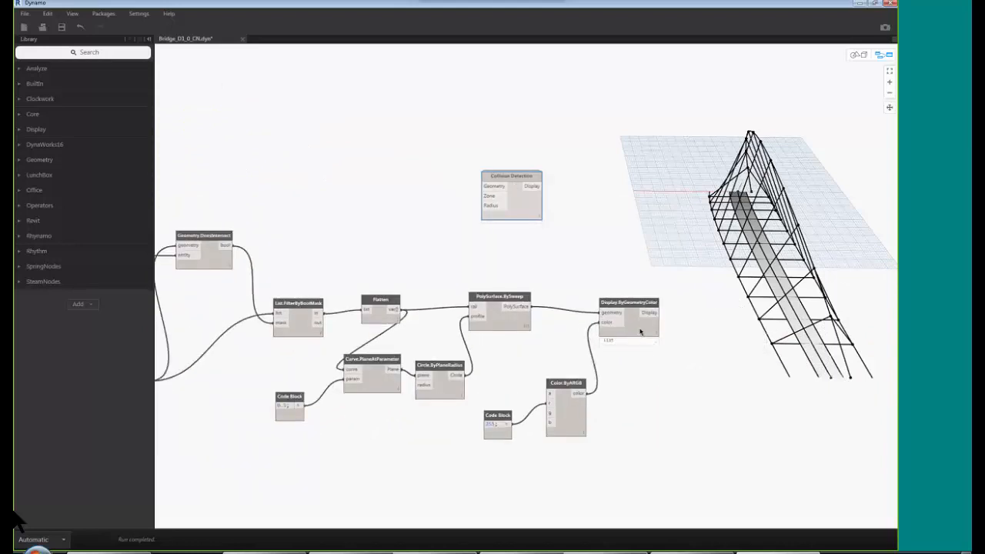
middle_click_drag(664, 414, 664, 398)
scroll(664, 400, "up", 3)
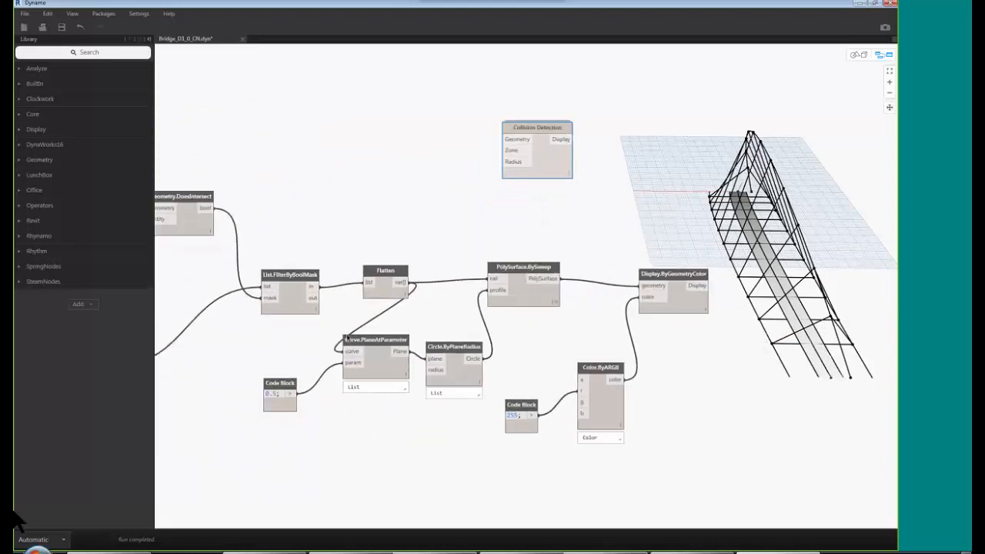
middle_click_drag(629, 501, 606, 462)
middle_click_drag(736, 420, 685, 391)
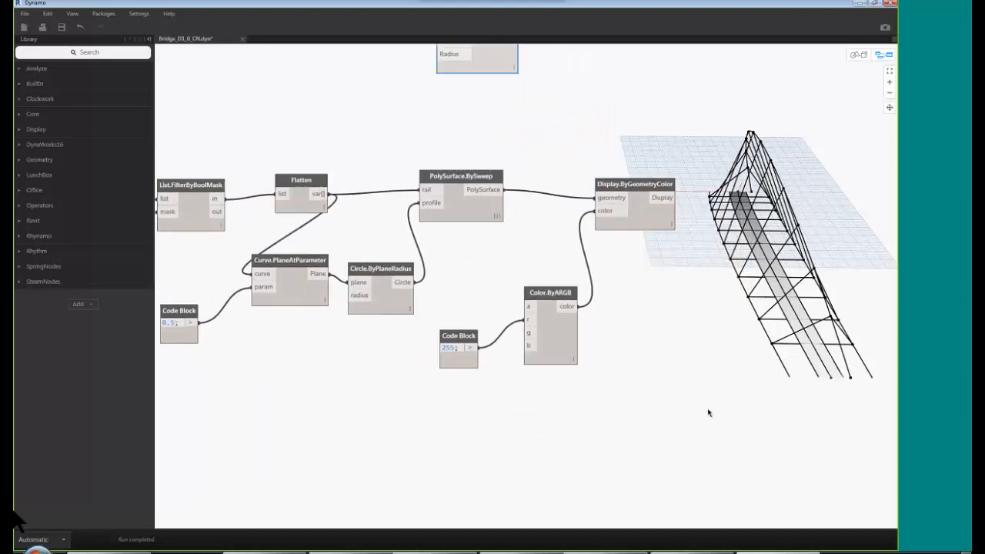
middle_click_drag(780, 444, 784, 443)
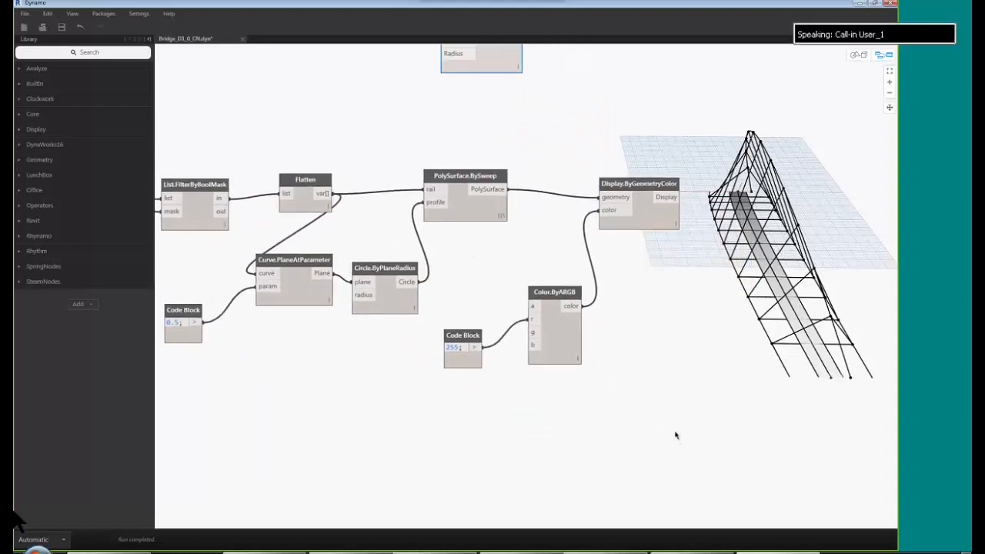
scroll(593, 418, "down", 3)
middle_click_drag(594, 418, 614, 395)
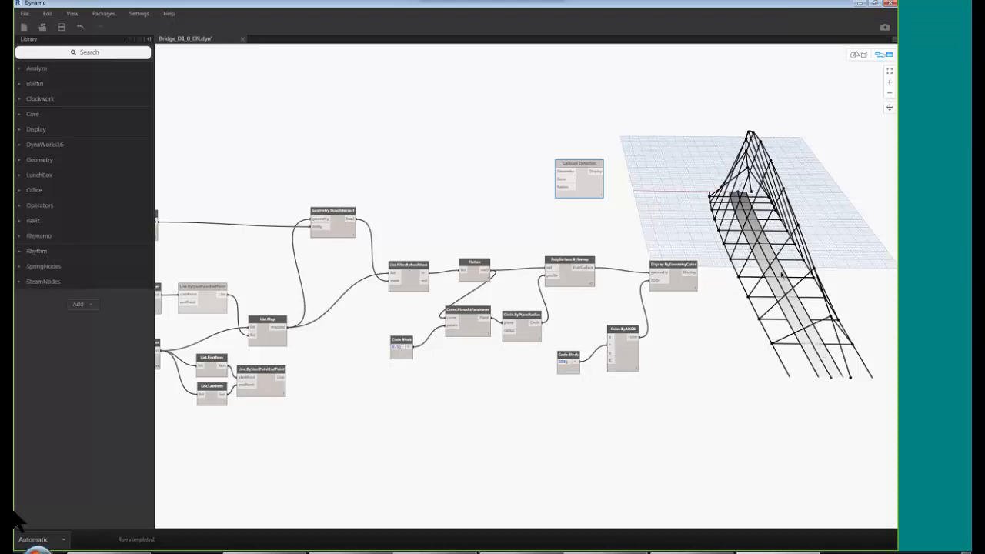
- Find the List.Map node that outputs the cable lines and highlight its geometry in the model
middle_click_drag(608, 411, 736, 433)
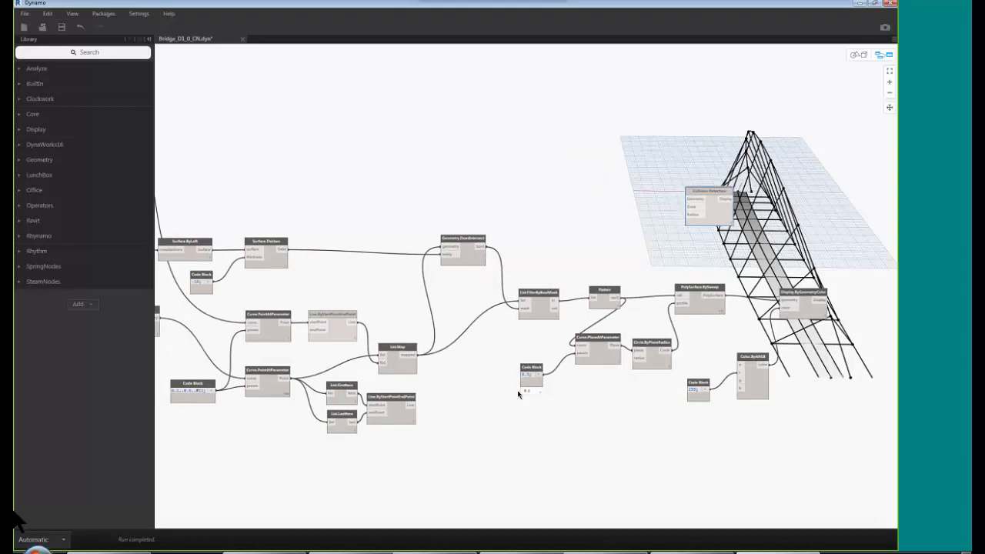
middle_click_drag(518, 392, 682, 433)
middle_click_drag(536, 359, 592, 375)
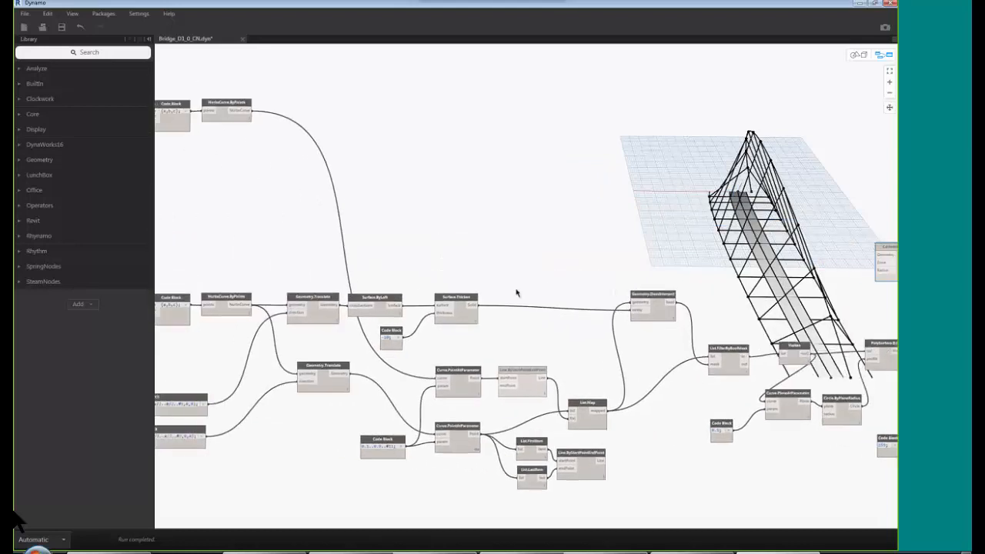
middle_click_drag(511, 294, 535, 287)
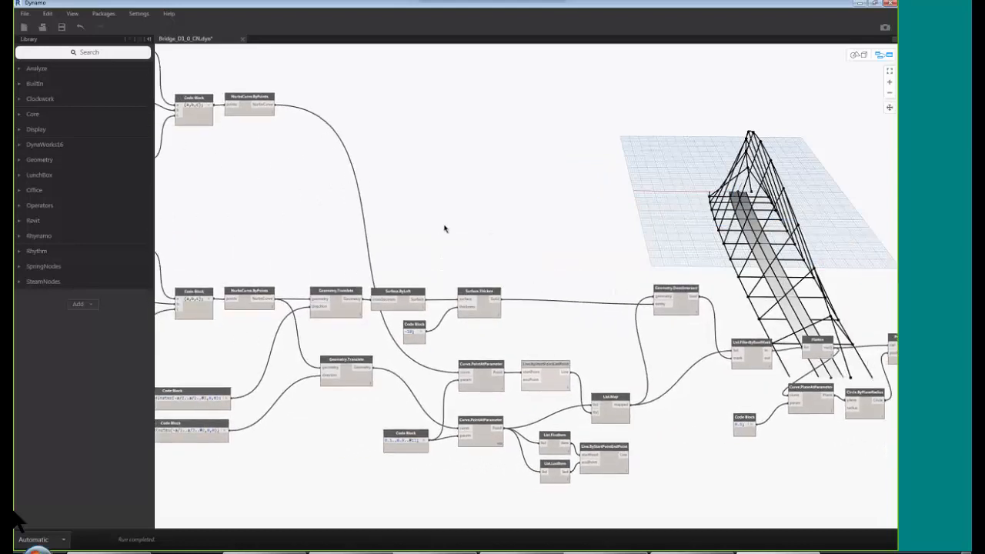
middle_click_drag(504, 256, 491, 258)
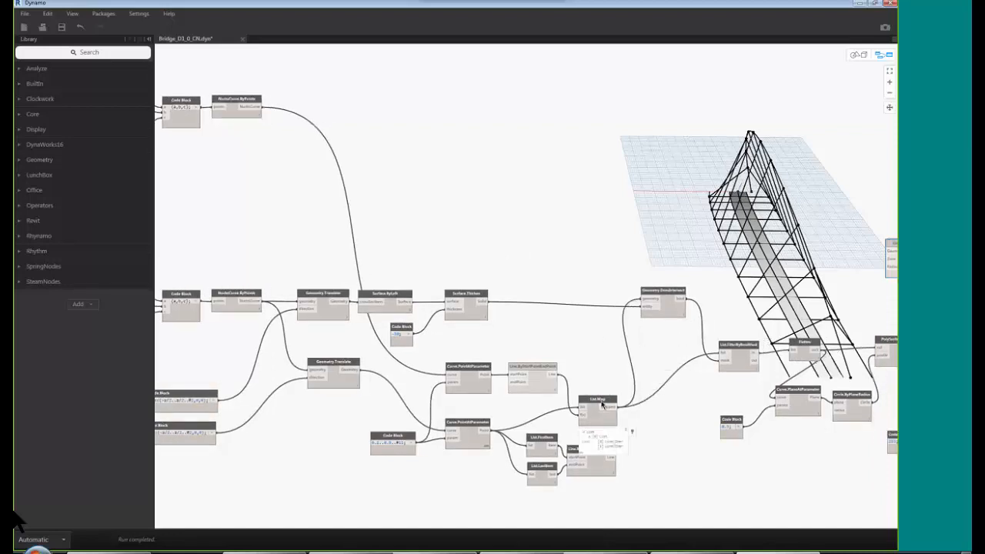
left_click(607, 416)
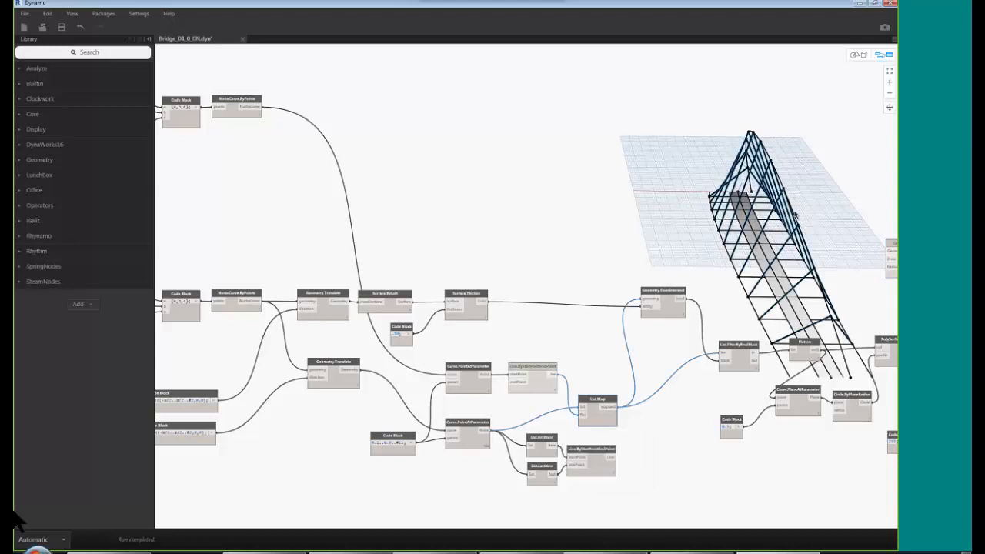
- Add a List.Join node with two list inputs in the empty area above Surface.Thicken and Geometry.DoesIntersect
right_click(551, 219)
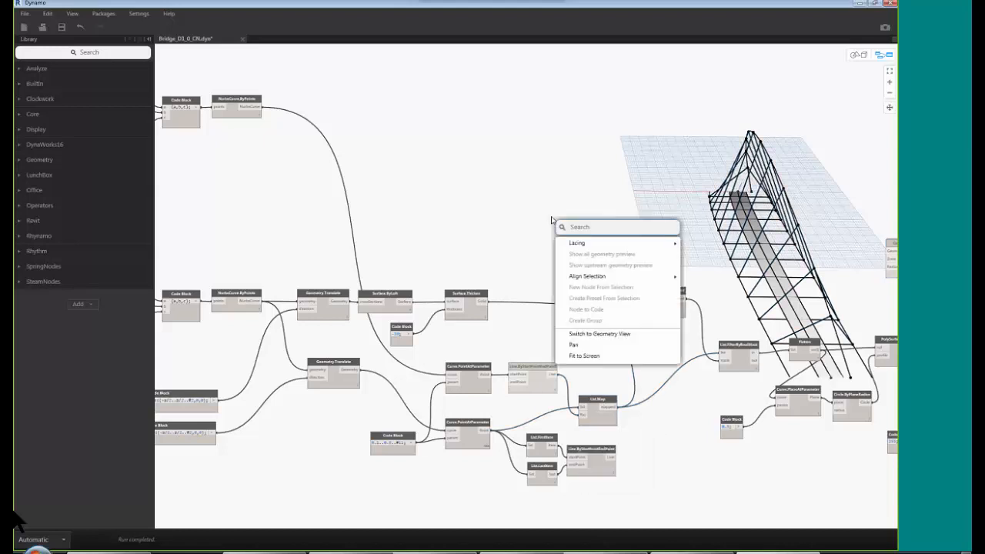
type("list.j")
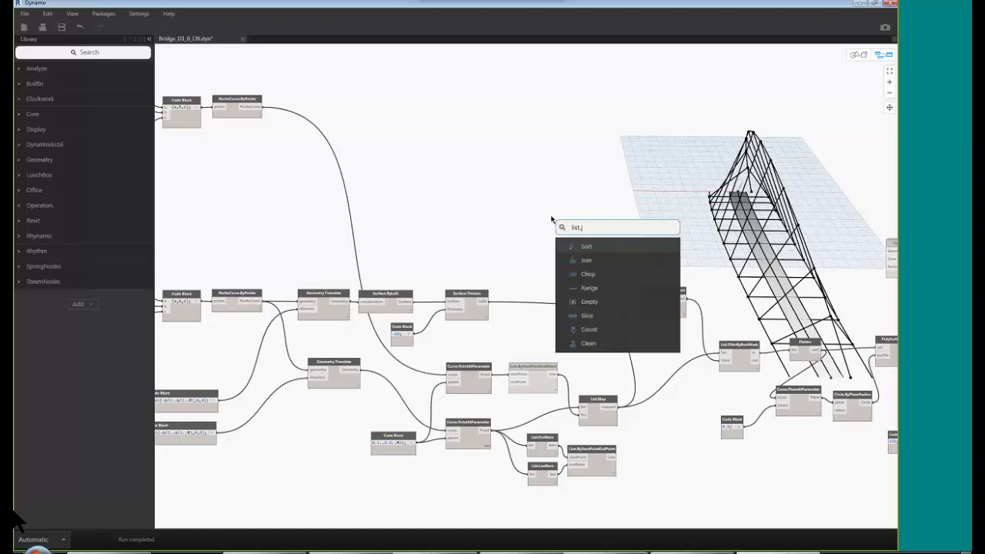
left_click(596, 264)
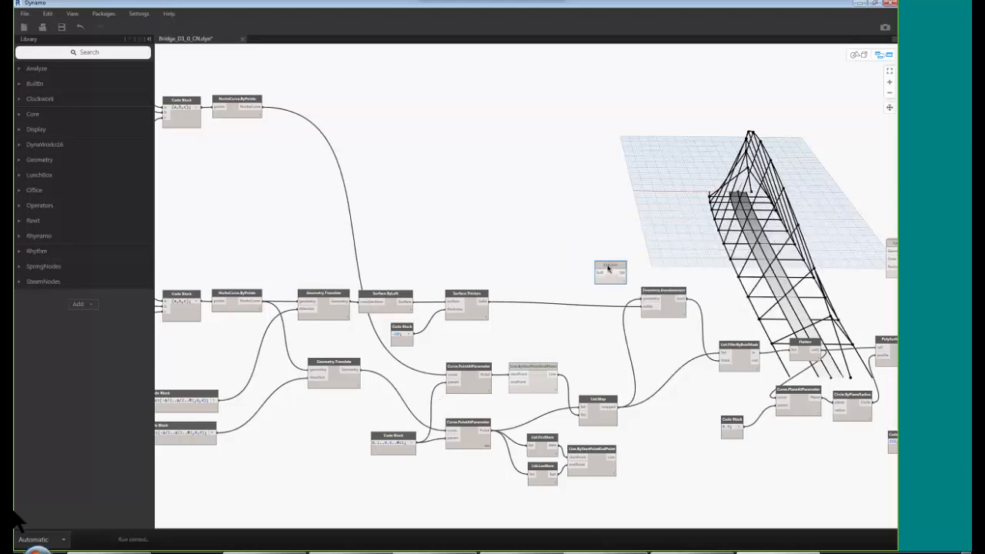
left_click(557, 226)
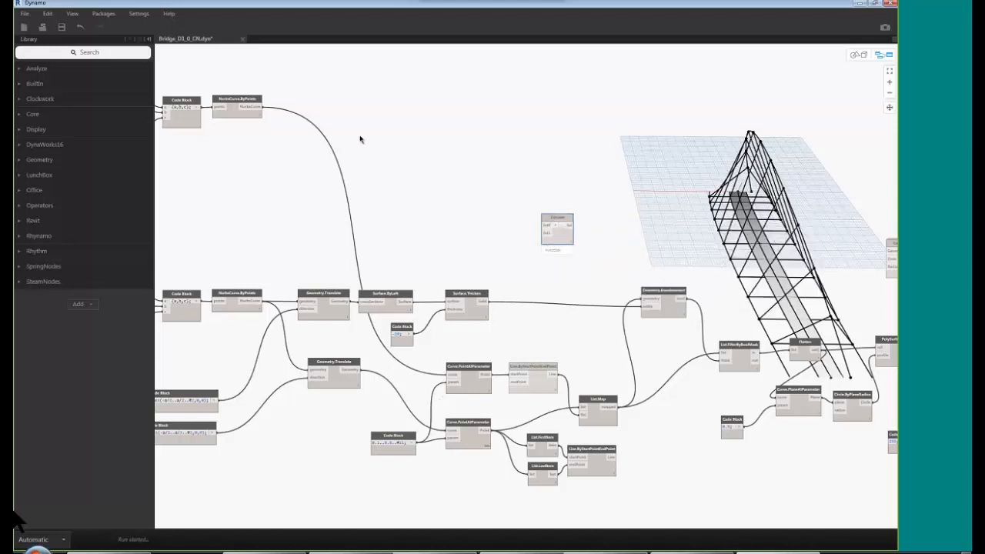
- Connect the arch's NurbsCurve.ByPoints output to list0 of List.Join and the List.Map output to list1
left_click(237, 104)
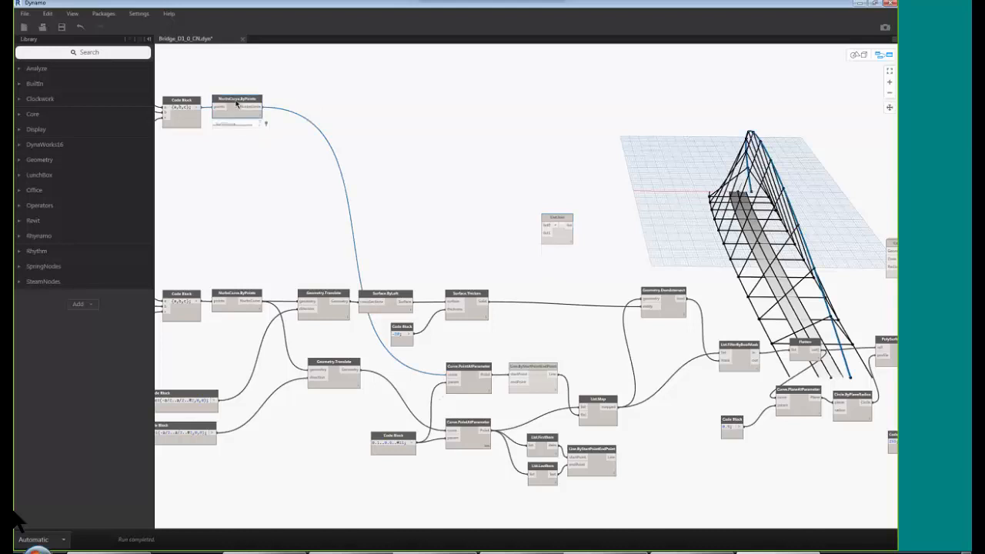
left_click_drag(262, 108, 544, 225)
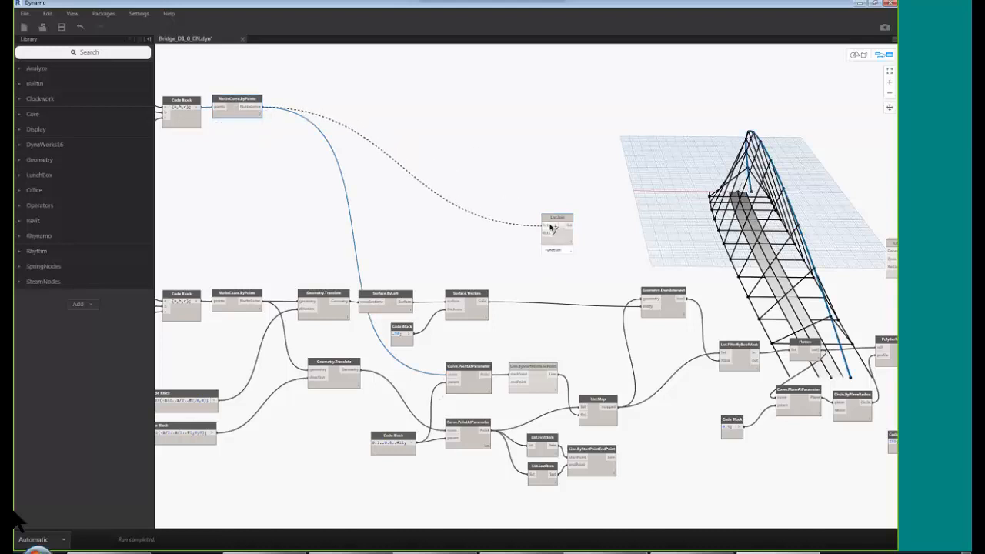
left_click_drag(618, 406, 546, 232)
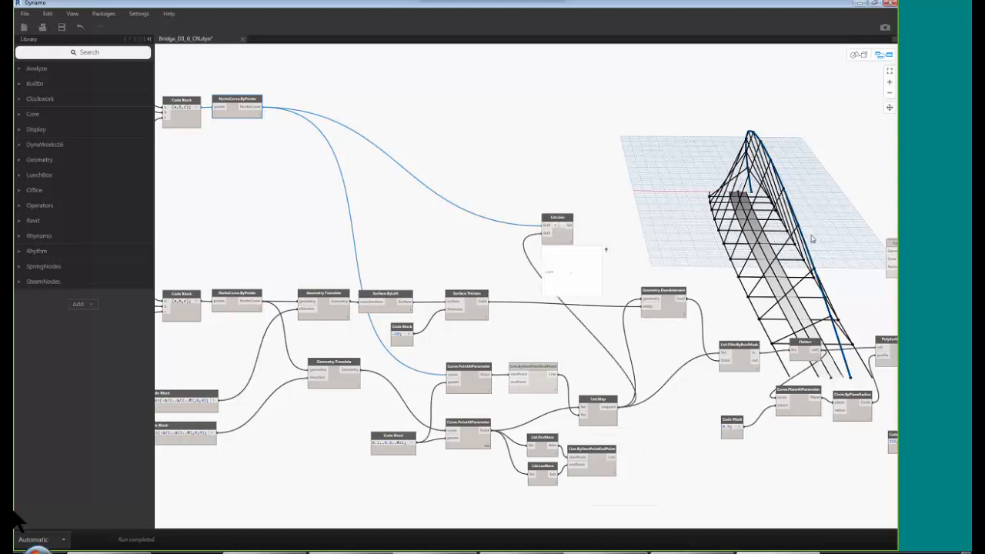
- Add a Flatten node beside List.Join and feed the List.Join output into its list input
left_click(567, 234)
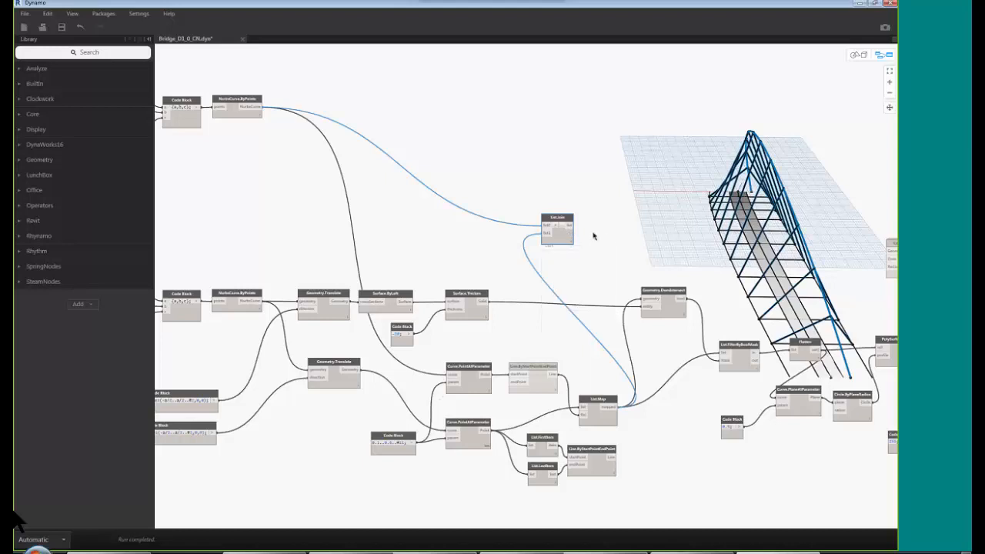
right_click(599, 239)
type("flatt")
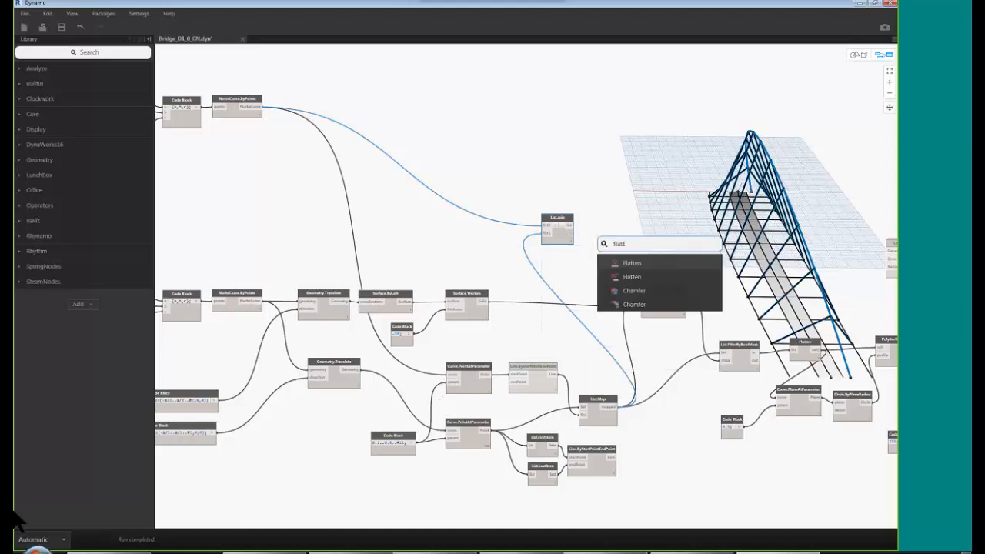
key("Return")
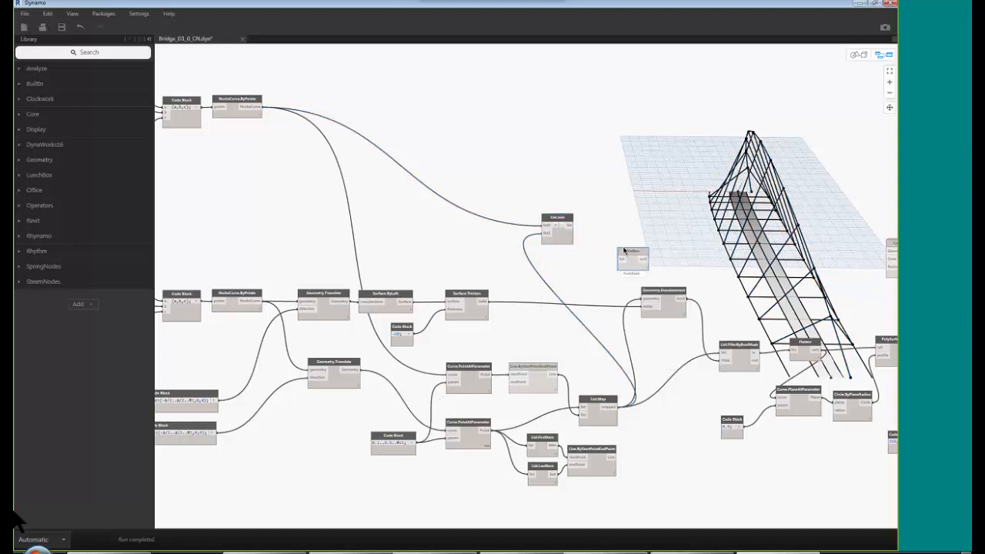
left_click_drag(624, 250, 604, 243)
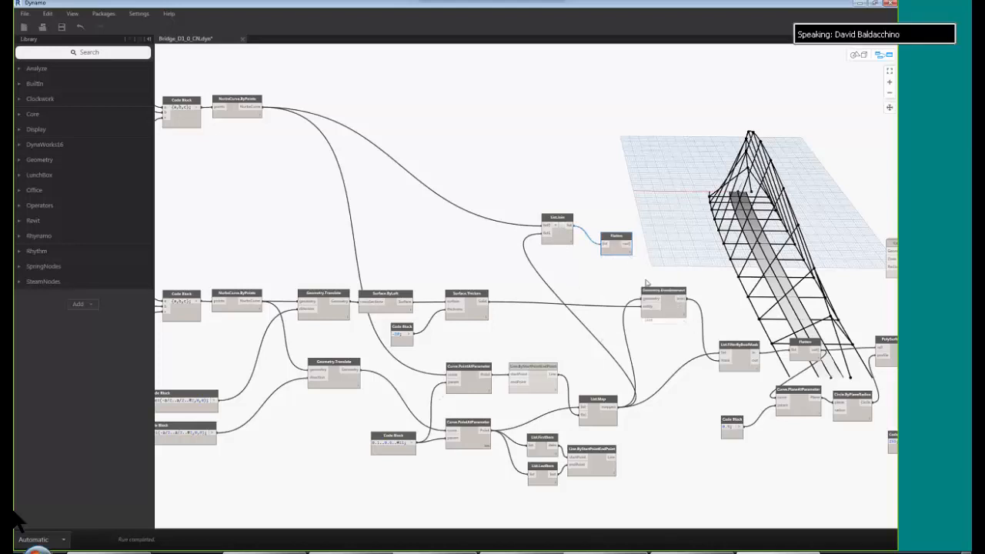
left_click_drag(628, 246, 620, 260)
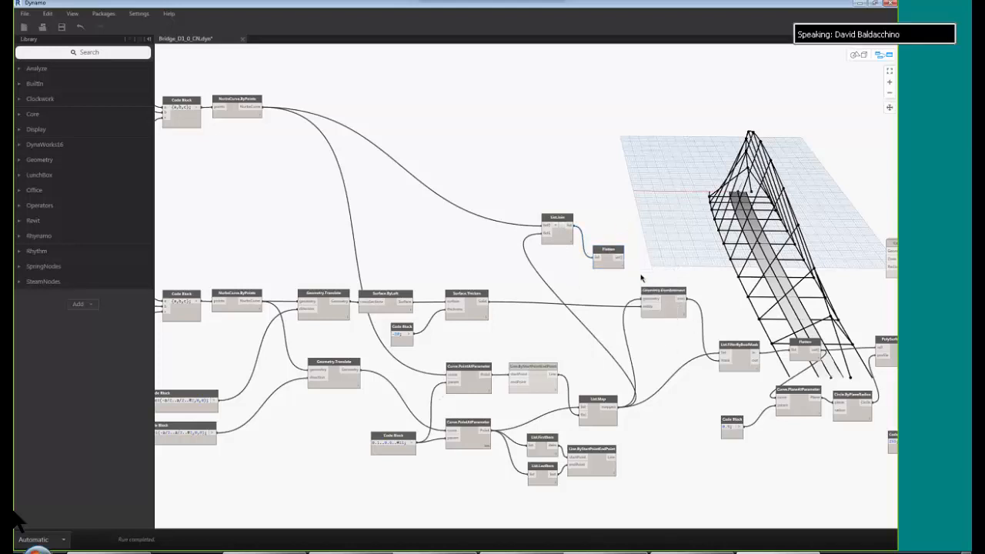
- Try feeding the new Flatten node's output into the geometry input of Geometry.DoesIntersect
left_click_drag(620, 257, 648, 300)
middle_click_drag(667, 399, 601, 385)
scroll(588, 250, "up", 1)
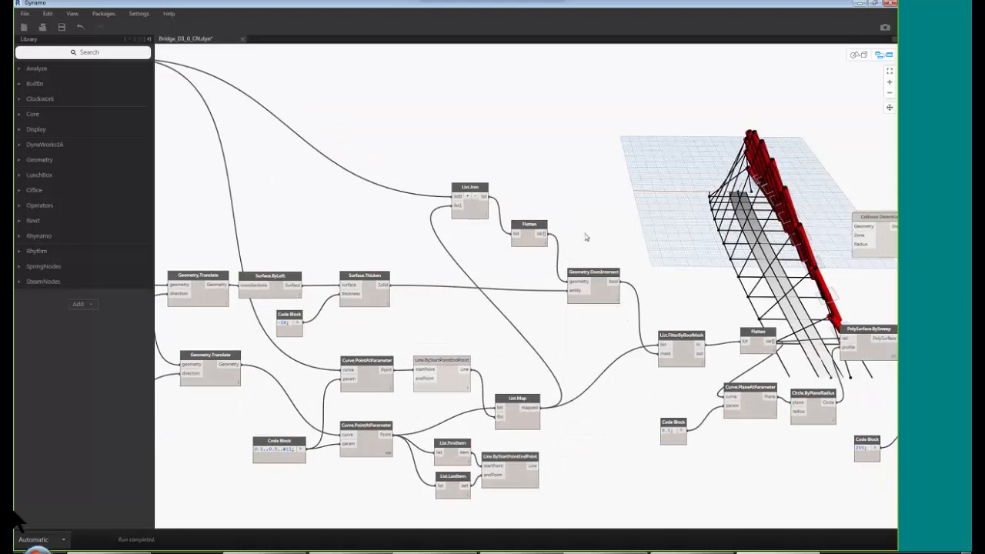
middle_click_drag(594, 251, 591, 239)
- Compare the output list of the new Flatten node with the nested list output of List.Map
left_click(525, 224)
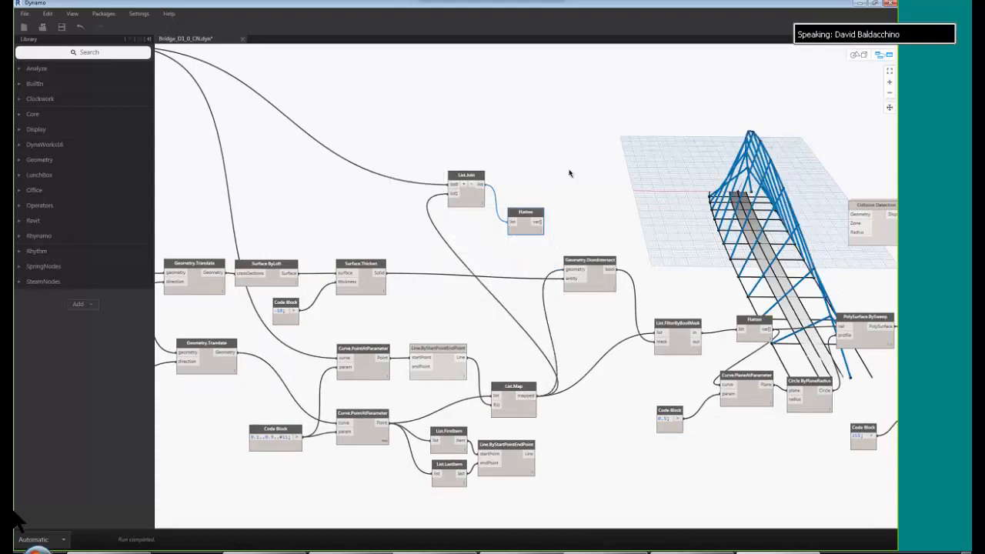
left_click(555, 202)
left_click_drag(524, 217, 529, 216)
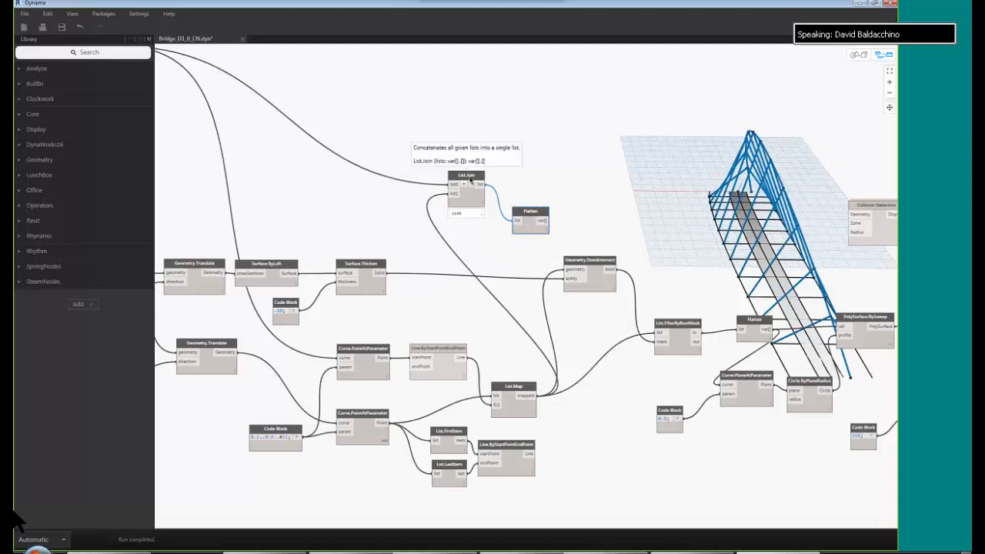
mouse_move(471, 202)
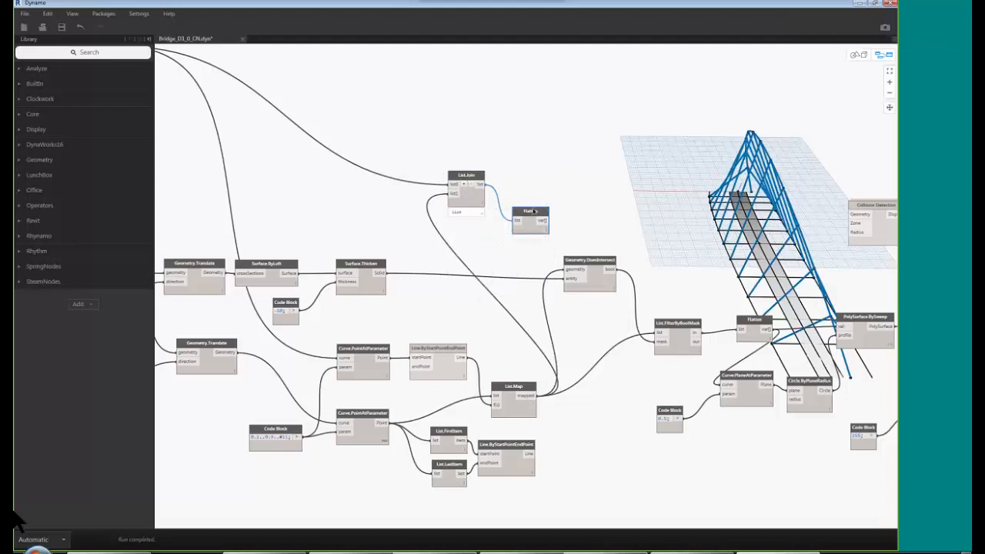
mouse_move(554, 254)
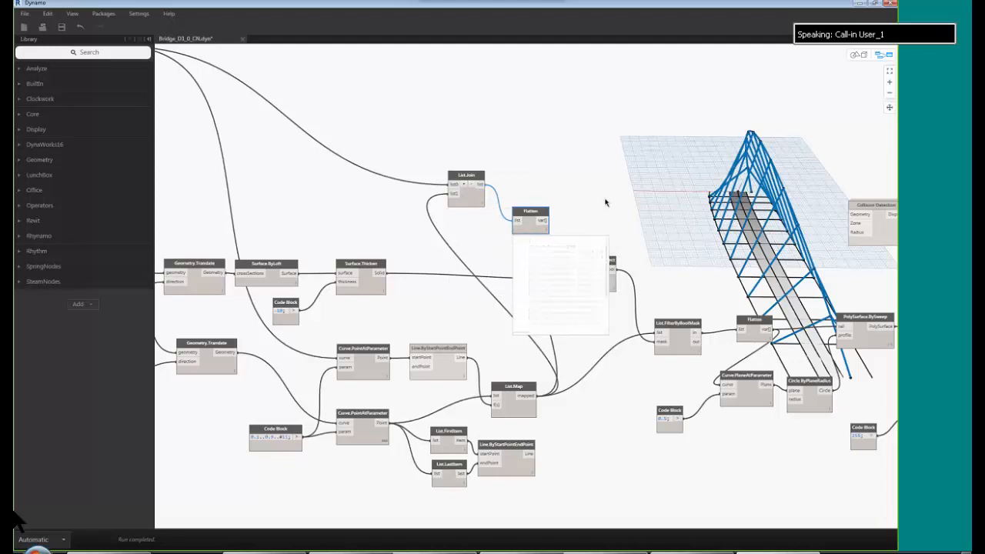
middle_click_drag(596, 312, 608, 301)
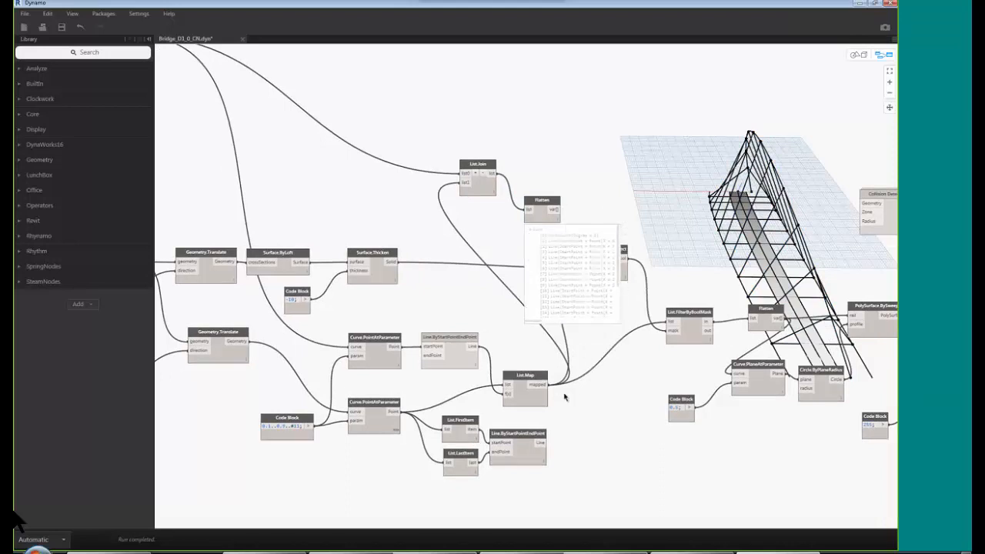
mouse_move(536, 415)
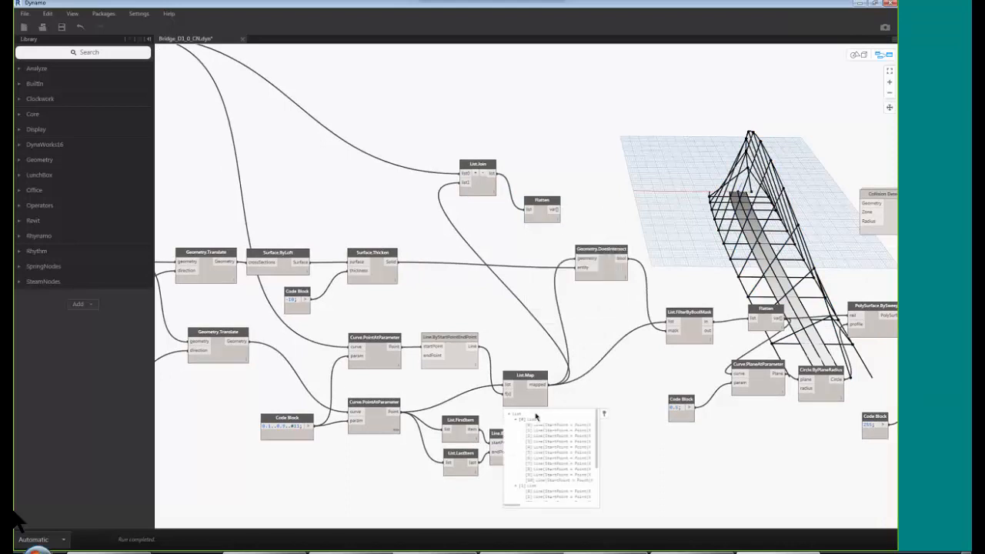
scroll(538, 424, "down", 3)
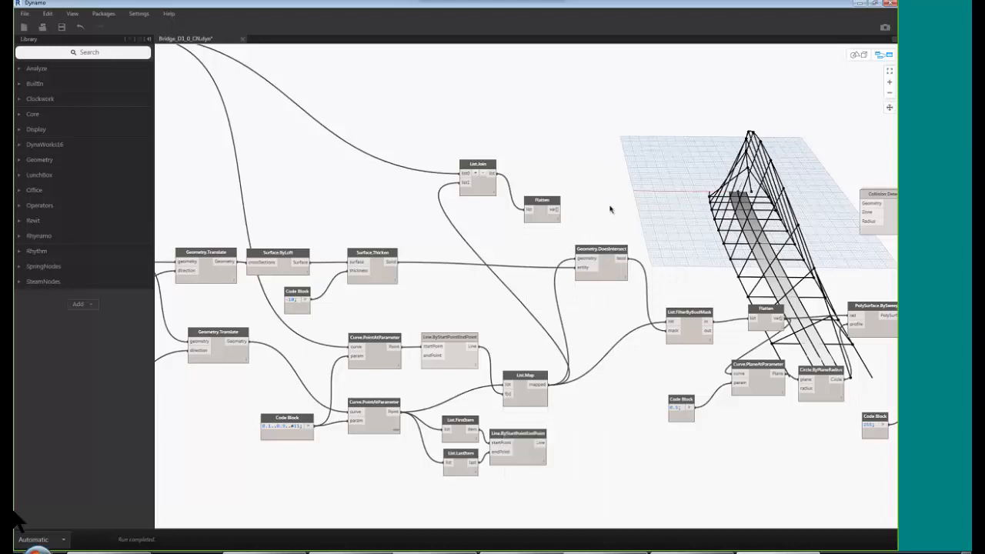
- Replace the List.Map connection at the geometry input of Geometry.DoesIntersect with the flattened list of arch and cables
middle_click_drag(576, 226, 521, 218)
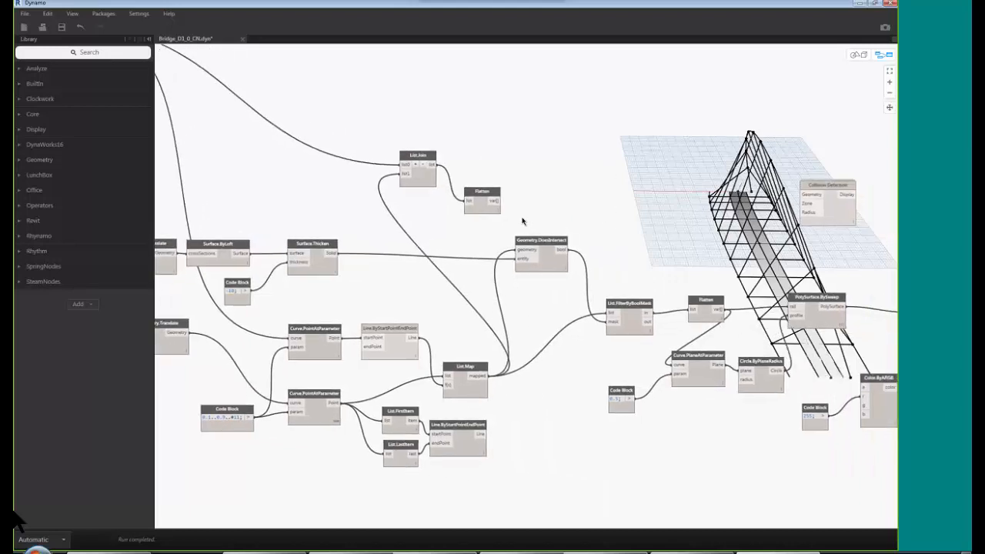
left_click_drag(501, 201, 518, 249)
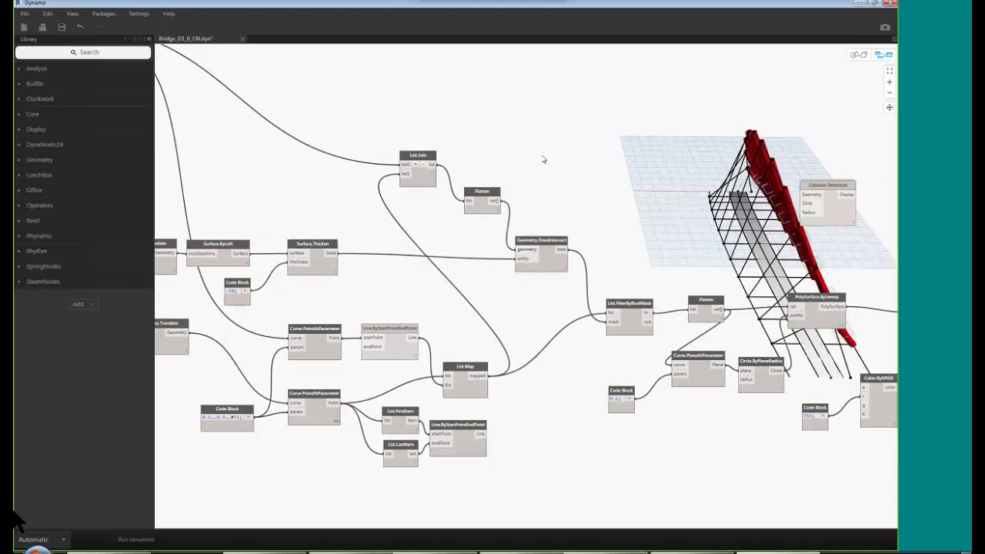
middle_click_drag(679, 374, 508, 334)
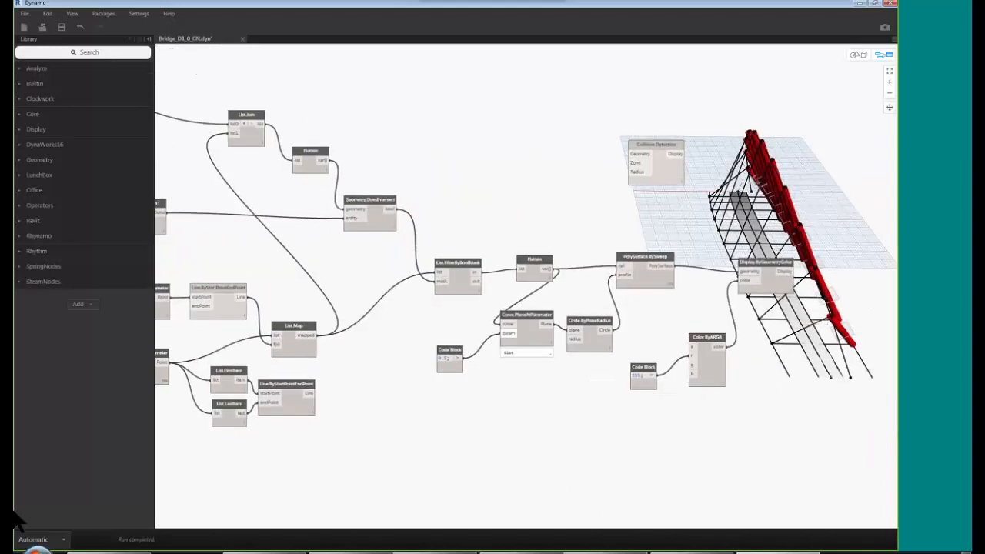
middle_click_drag(855, 455, 827, 447)
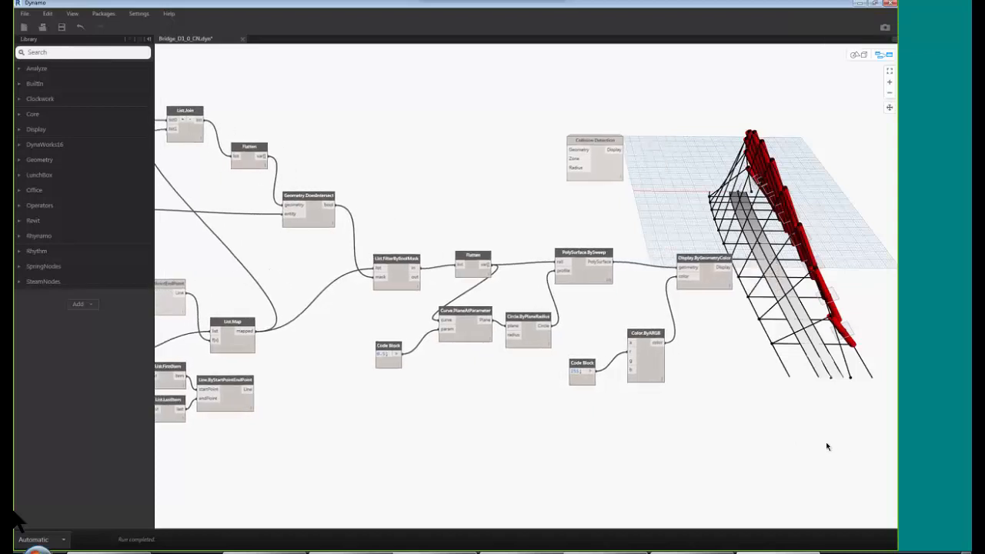
- Test the collision highlighting by setting ArchOffset to -2.9, and finish by lowering it to about -9.5
middle_click_drag(691, 448, 874, 461)
scroll(874, 461, "down", 5)
middle_click_drag(727, 292, 971, 337)
scroll(421, 211, "up", 5)
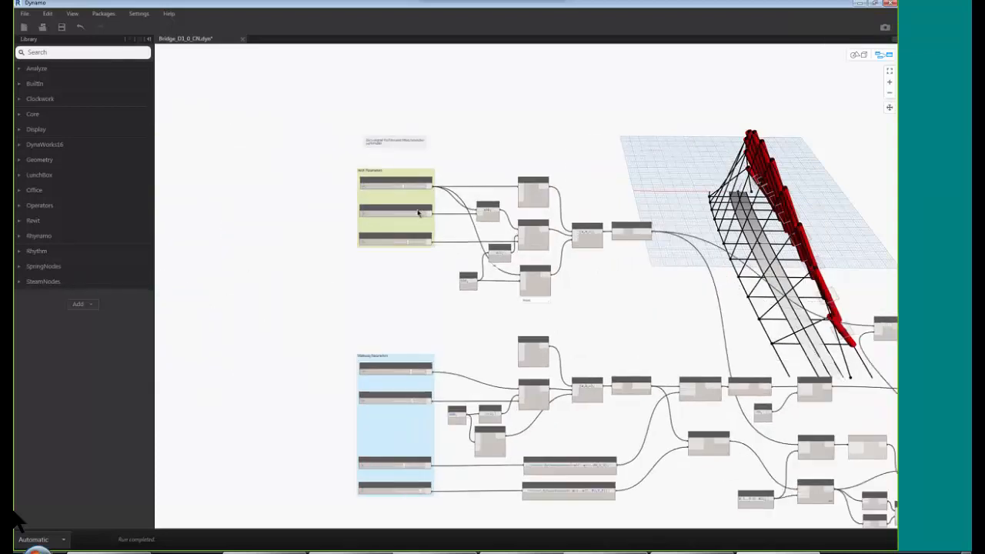
scroll(432, 221, "up", 3)
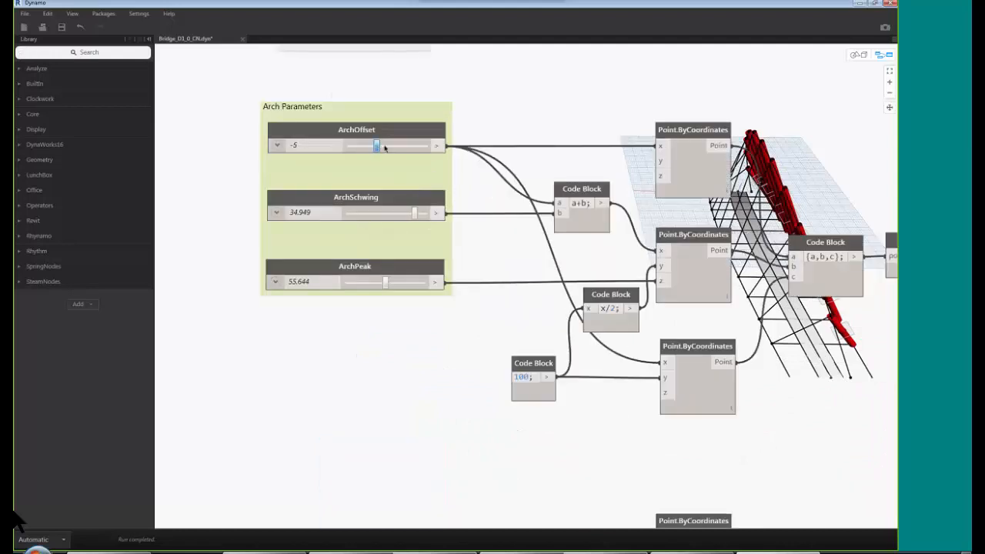
left_click_drag(383, 149, 382, 149)
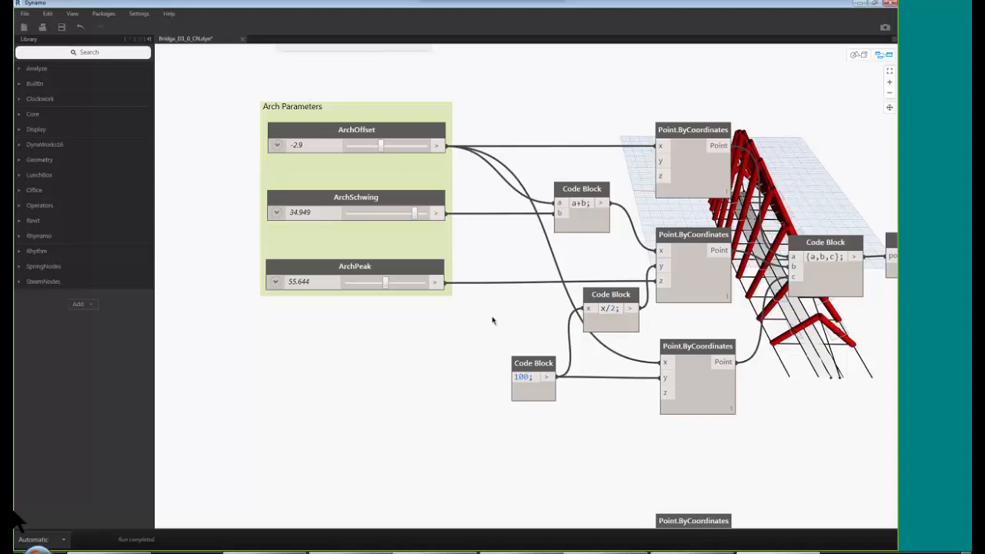
left_click_drag(382, 145, 372, 146)
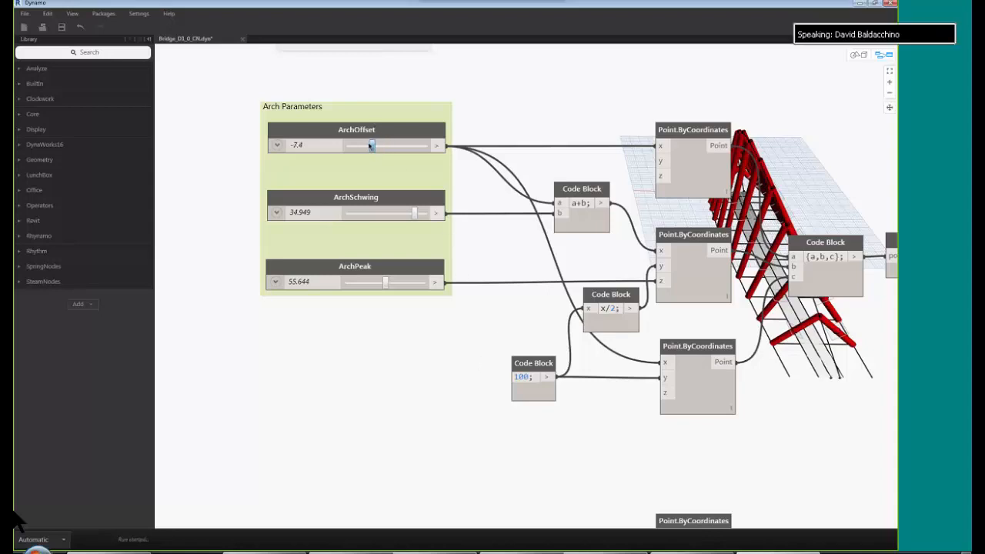
- Examine the true/false list from Geometry.DoesIntersect and the nodes that lead from it to Display.ByGeometryColor
scroll(301, 342, "down", 4)
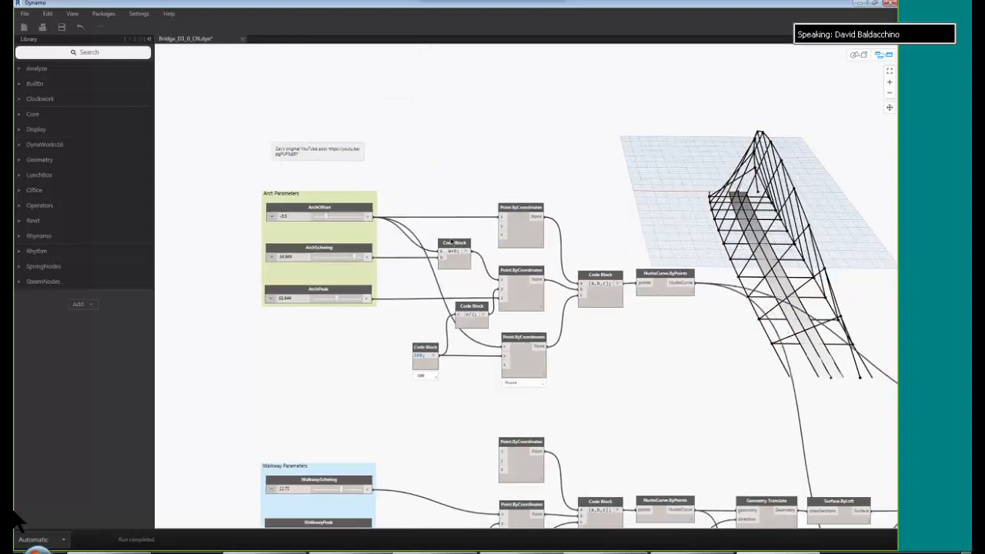
middle_click_drag(694, 372, 451, 236)
middle_click_drag(501, 277, 441, 220)
middle_click_drag(613, 333, 348, 299)
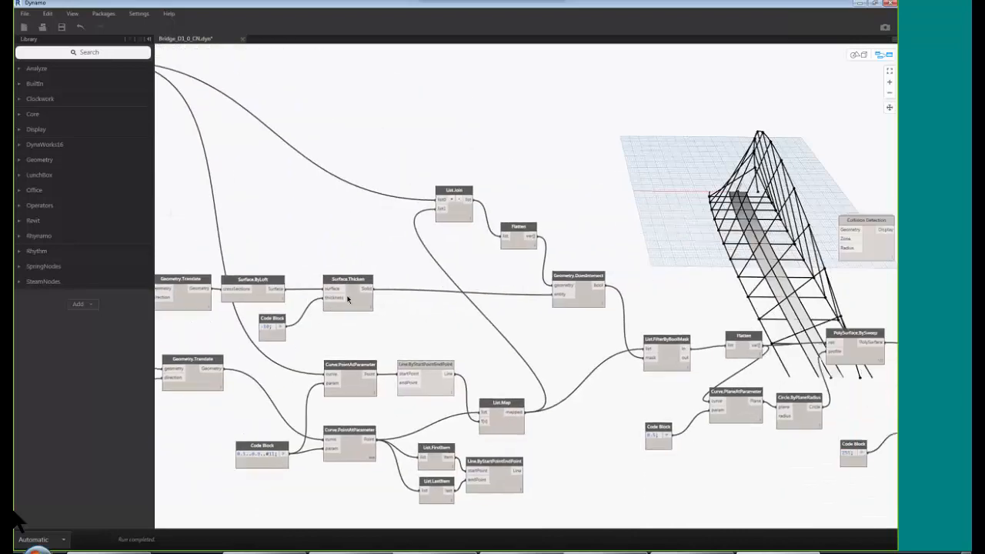
scroll(348, 299, "down", 1)
middle_click_drag(547, 355, 430, 285)
mouse_move(390, 214)
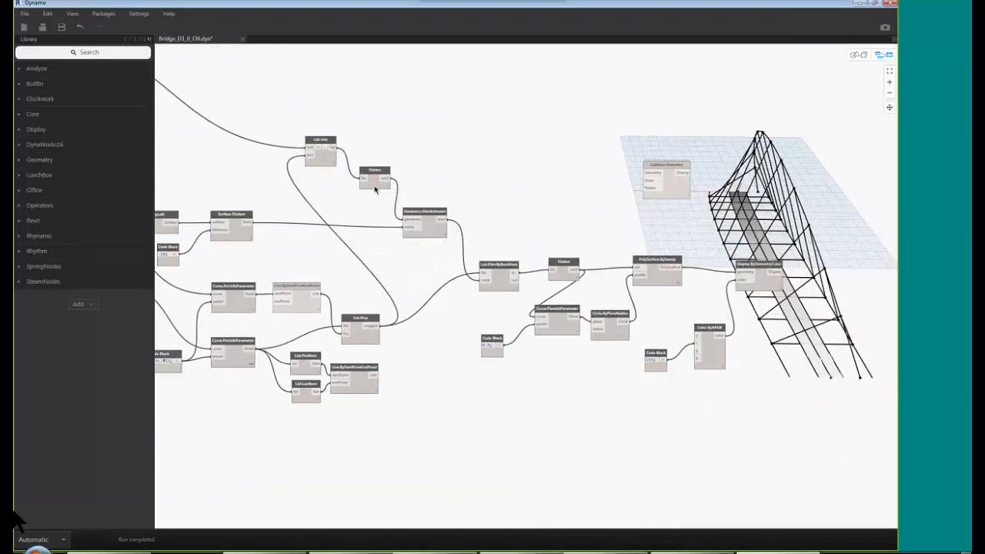
mouse_move(377, 186)
scroll(420, 223, "up", 3)
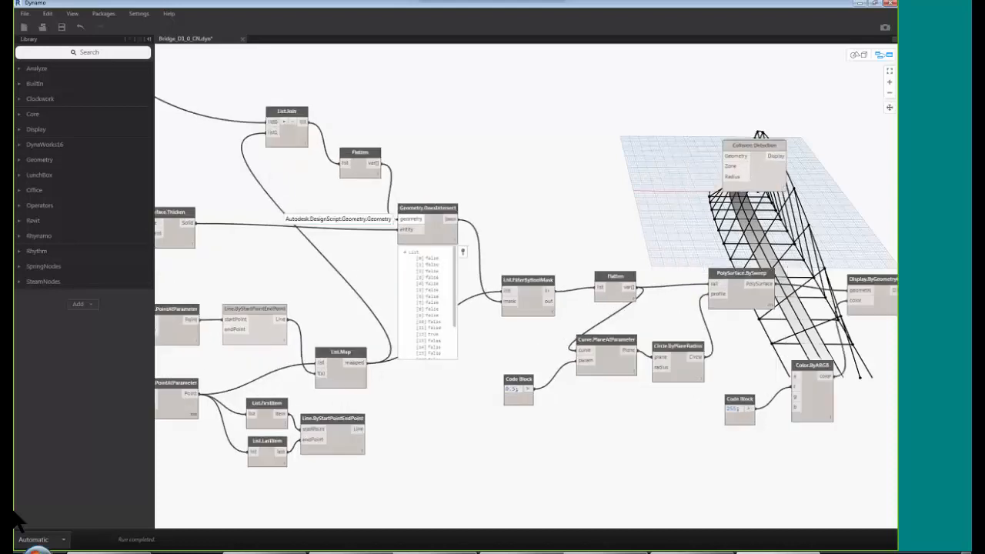
middle_click_drag(255, 240, 337, 237)
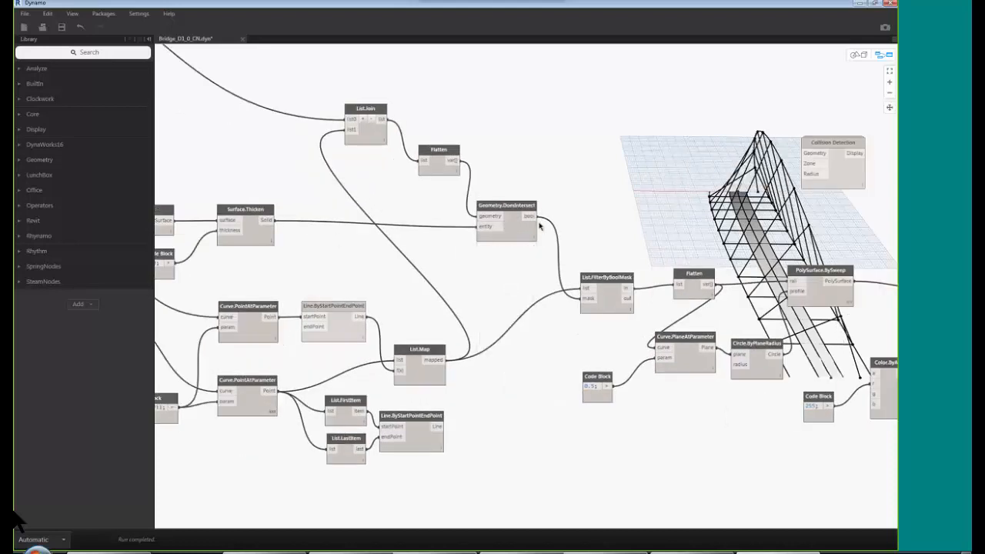
middle_click_drag(826, 409, 609, 378)
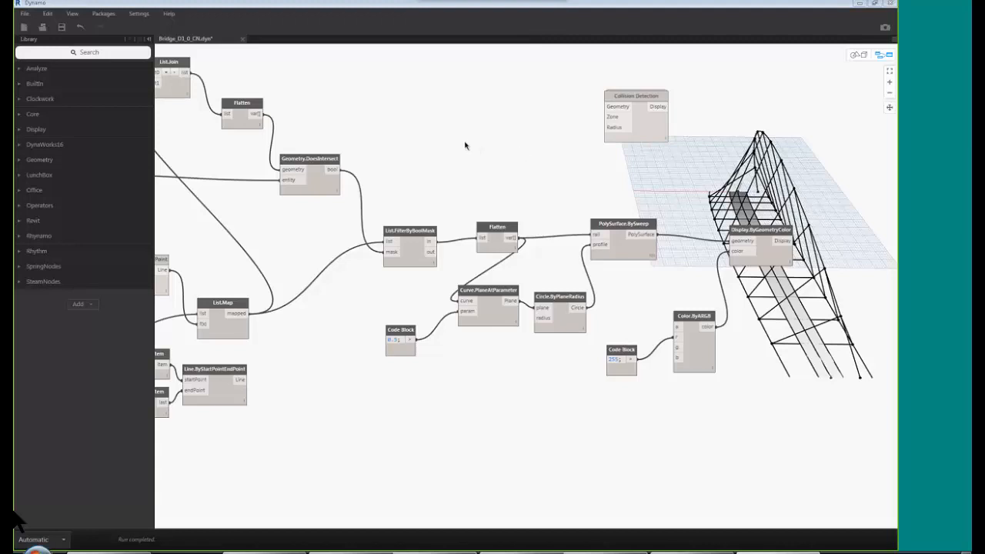
- Connect the flattened arch and cable list to the list input of List.FilterByBoolMask in place of List.Map
middle_click_drag(437, 163, 578, 157)
scroll(492, 149, "down", 1)
scroll(577, 157, "down", 1)
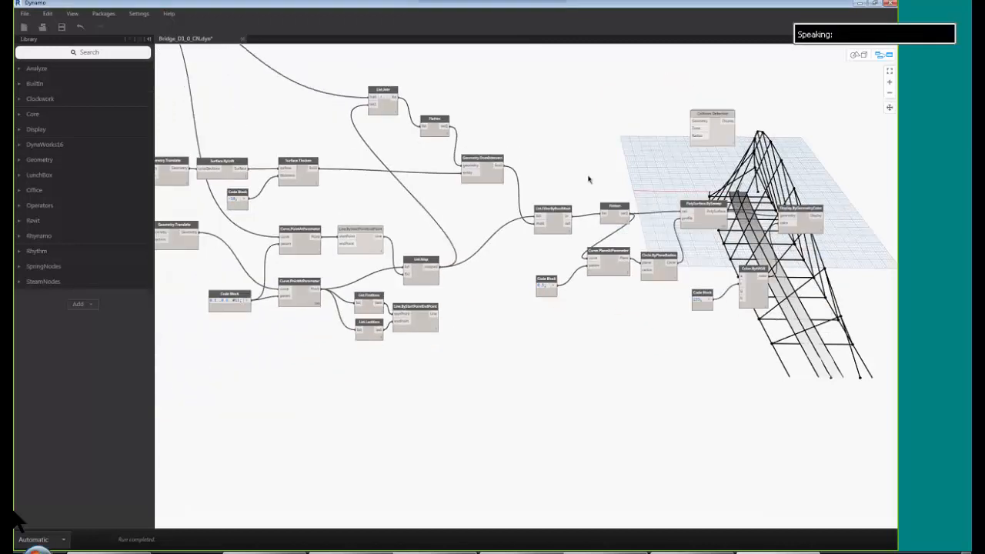
middle_click_drag(520, 268, 501, 280)
scroll(514, 227, "up", 1)
mouse_move(580, 268)
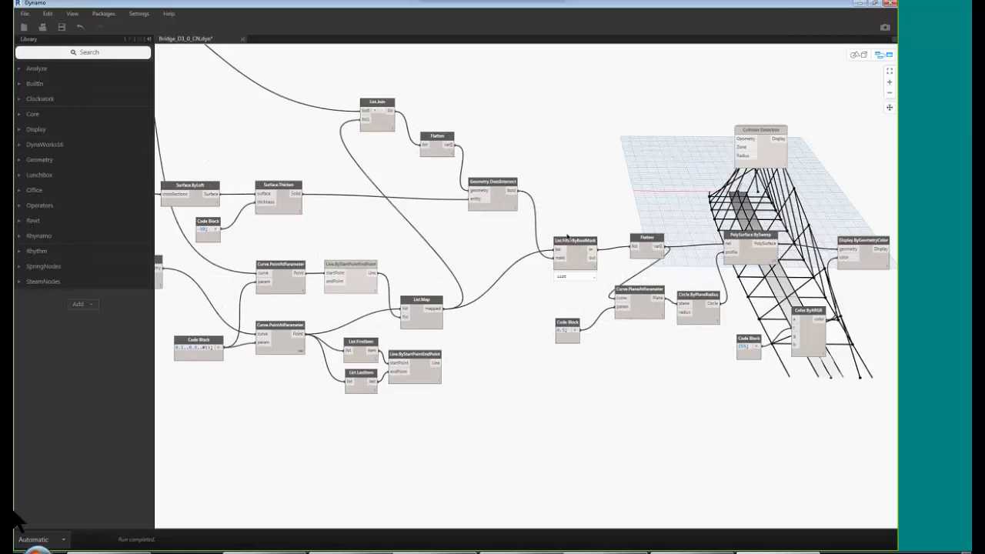
left_click_drag(471, 190, 557, 259)
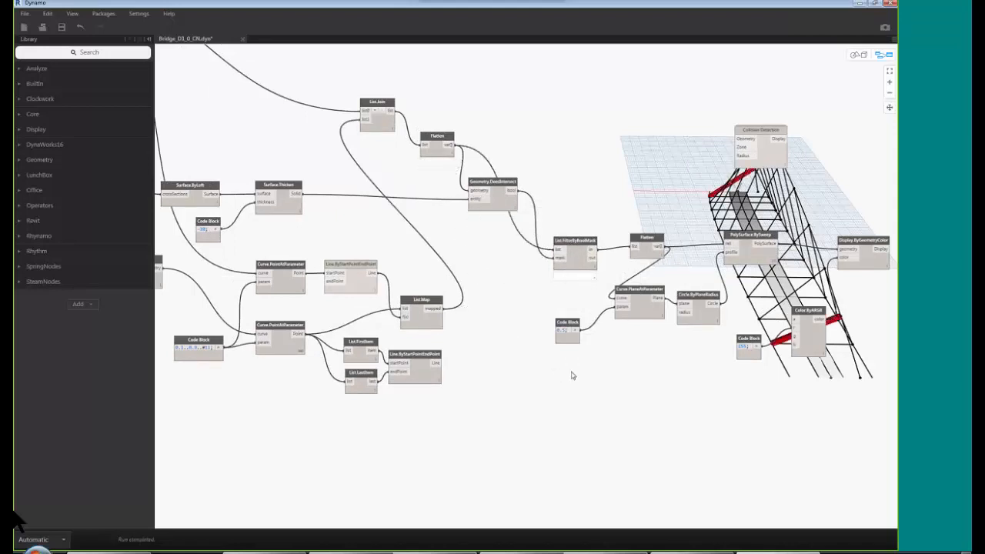
- Raise ArchSchwing to about 46 to test whether a collision of the arch itself gets highlighted
middle_click_drag(580, 369, 516, 356)
middle_click_drag(403, 282, 780, 543)
middle_click_drag(207, 201, 314, 222)
middle_click_drag(236, 222, 339, 231)
scroll(339, 232, "up", 1)
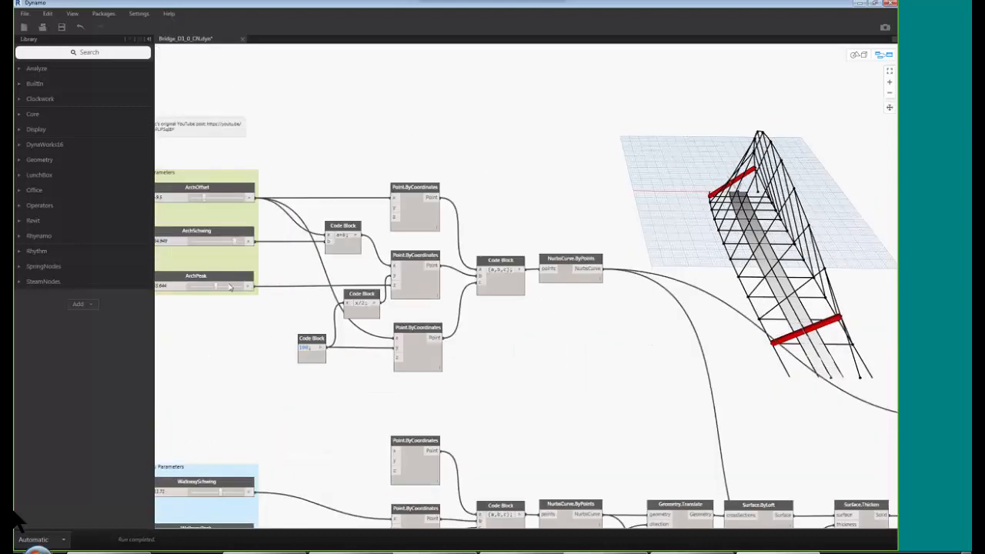
mouse_move(234, 243)
left_mouse_down()
mouse_move(250, 244)
mouse_move(242, 245)
left_mouse_up()
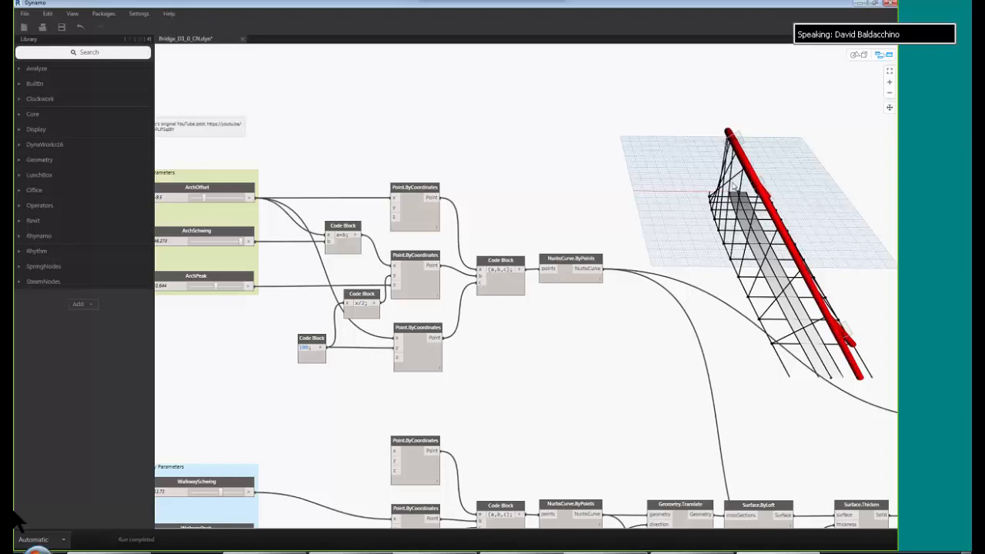
- Check the arch in the 3D preview and reduce ArchSchwing until the arch clears the walkway
middle_click_drag(732, 184, 678, 164)
key("ctrl+b")
right_click_drag(857, 306, 774, 251)
key("ctrl+b")
middle_click_drag(773, 231, 767, 214)
scroll(569, 318, "down", 5)
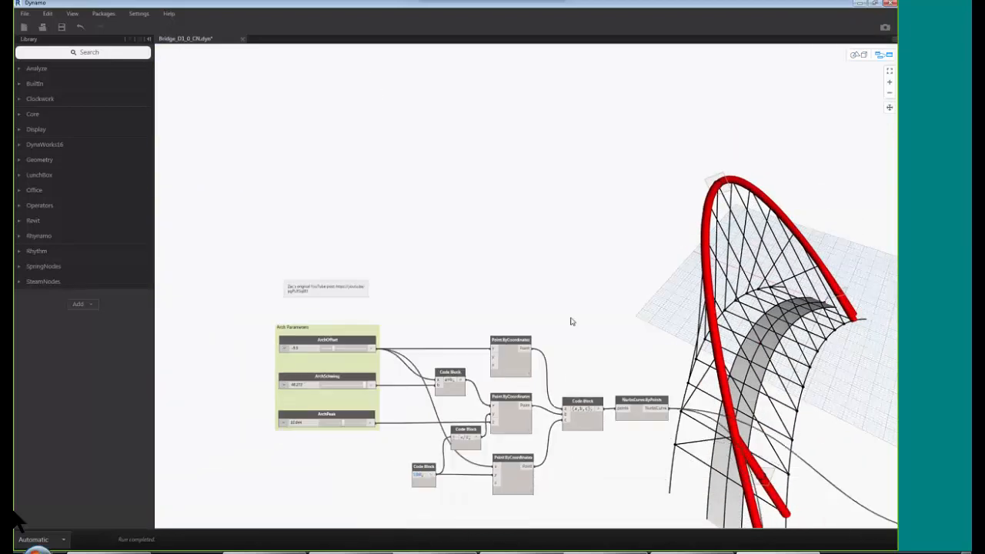
scroll(277, 332, "up", 1)
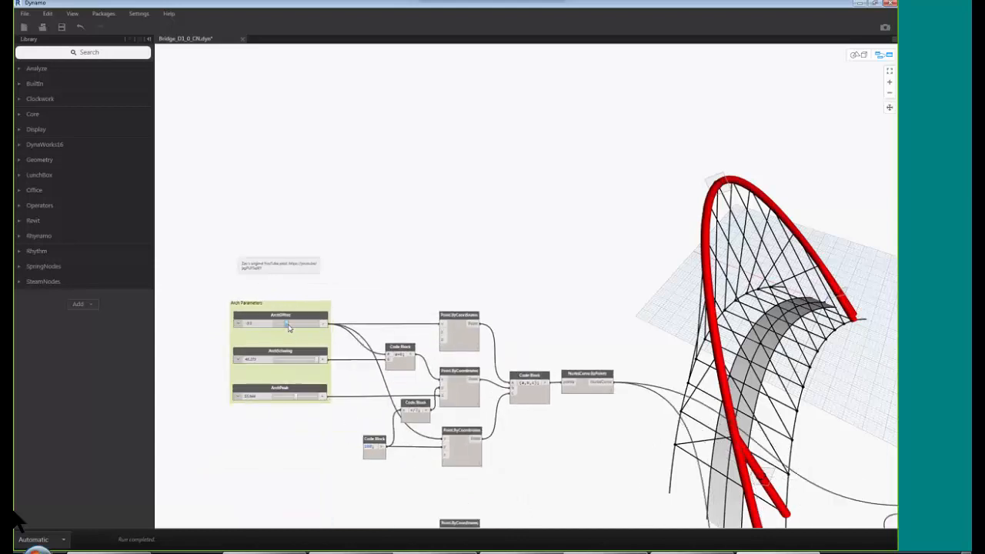
mouse_move(317, 364)
left_mouse_down()
mouse_move(308, 364)
mouse_move(320, 364)
mouse_move(308, 359)
mouse_move(314, 352)
left_mouse_up()
scroll(543, 199, "down", 5)
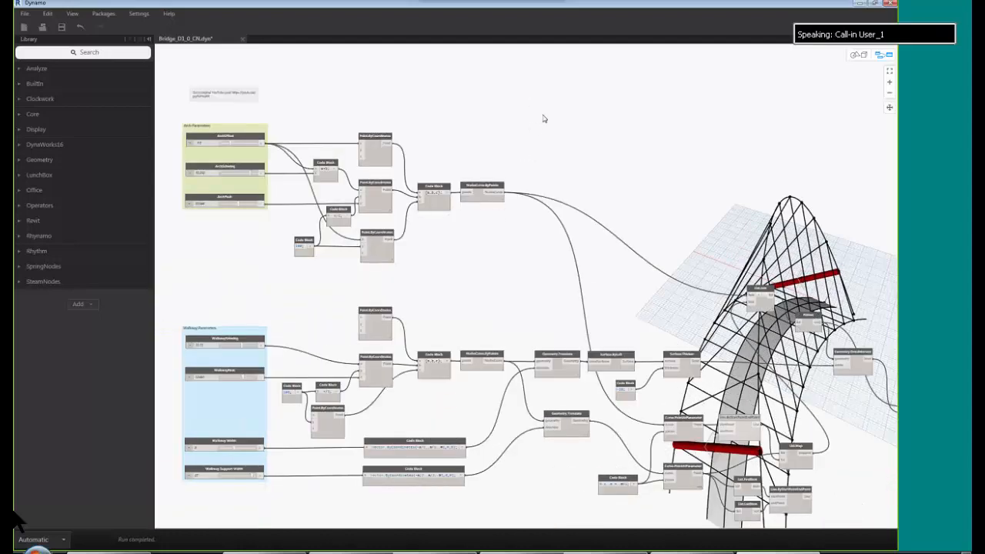
- Examine the collision nodes from Geometry.DoesIntersect to Display.ByGeometryColor, inspecting the outputs of List.FilterByBoolMask and the Flatten node behind it
middle_click_drag(604, 128, 575, 120)
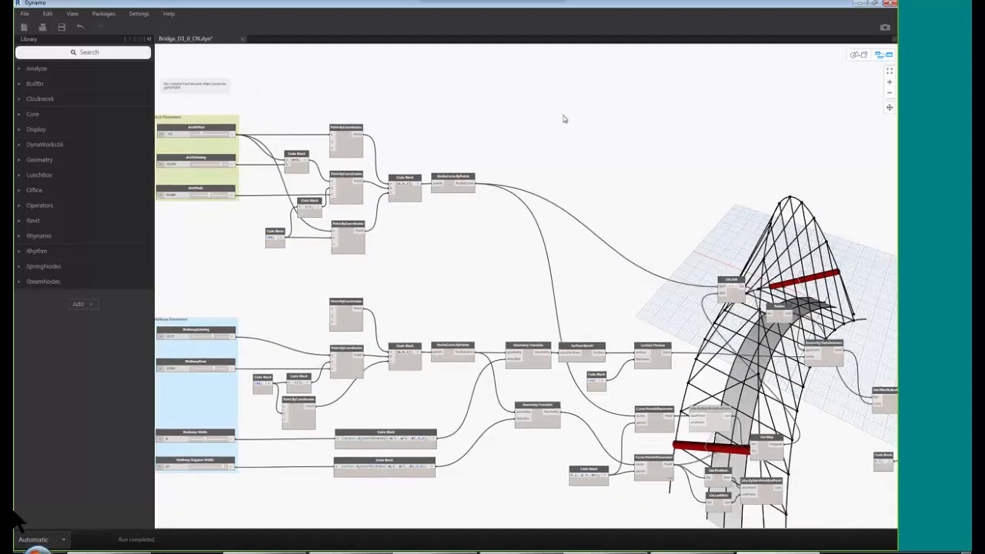
middle_click_drag(567, 307, 522, 265)
scroll(655, 331, "down", 3)
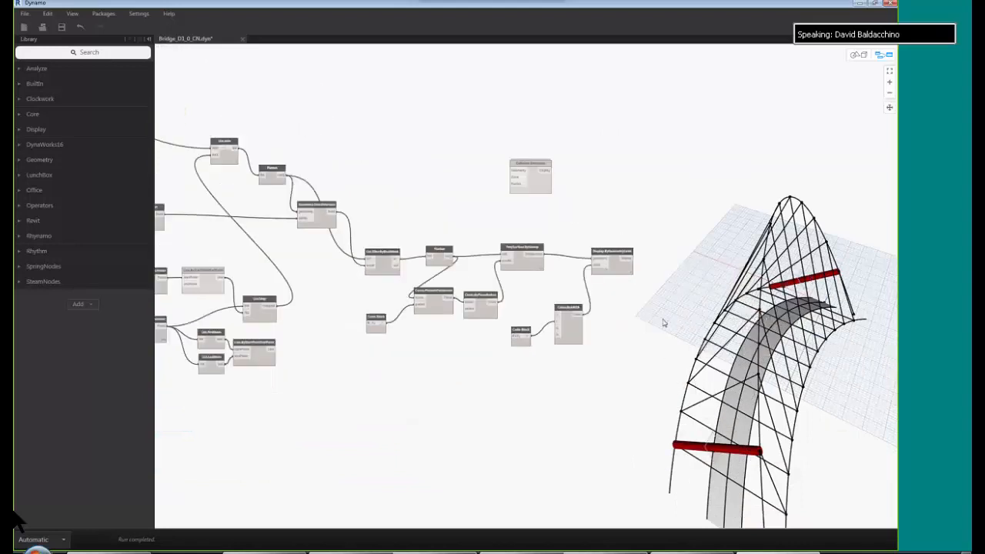
scroll(605, 183, "up", 5)
middle_click_drag(592, 231, 572, 211)
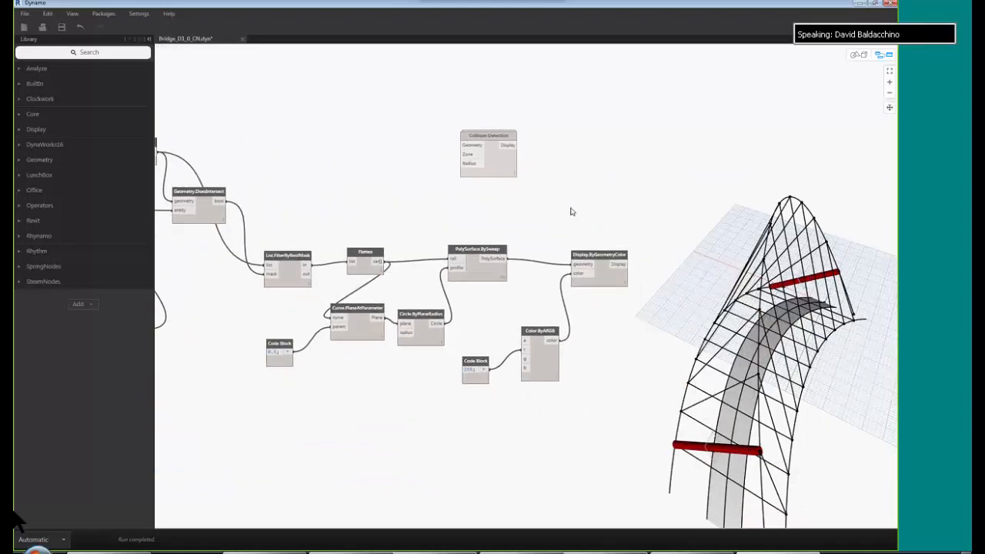
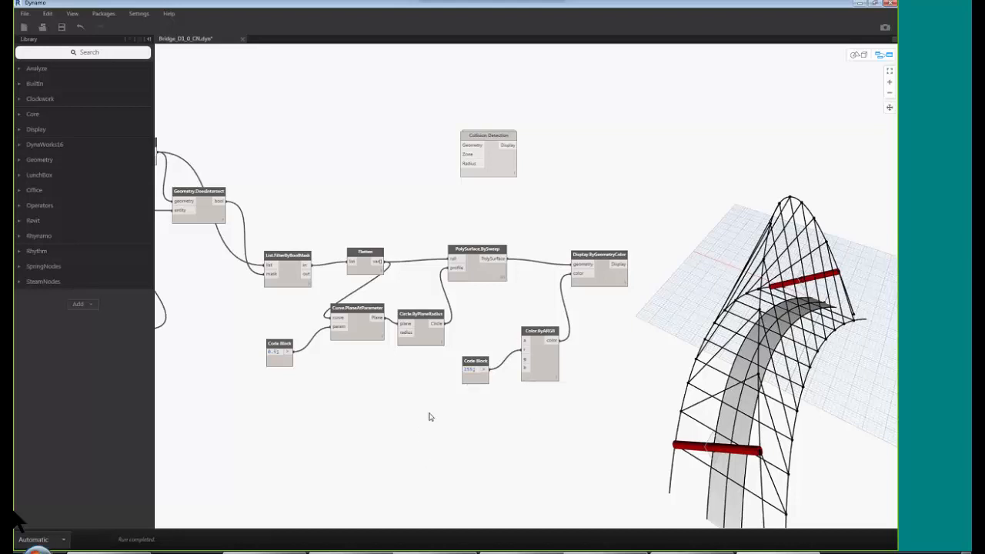
middle_click_drag(480, 411, 573, 409)
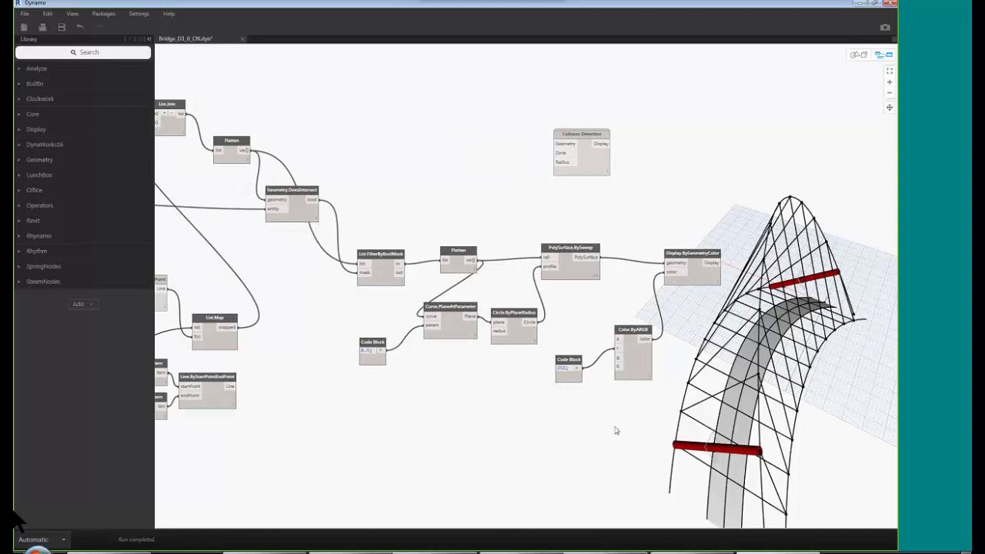
mouse_move(568, 252)
middle_click_drag(355, 189, 354, 182)
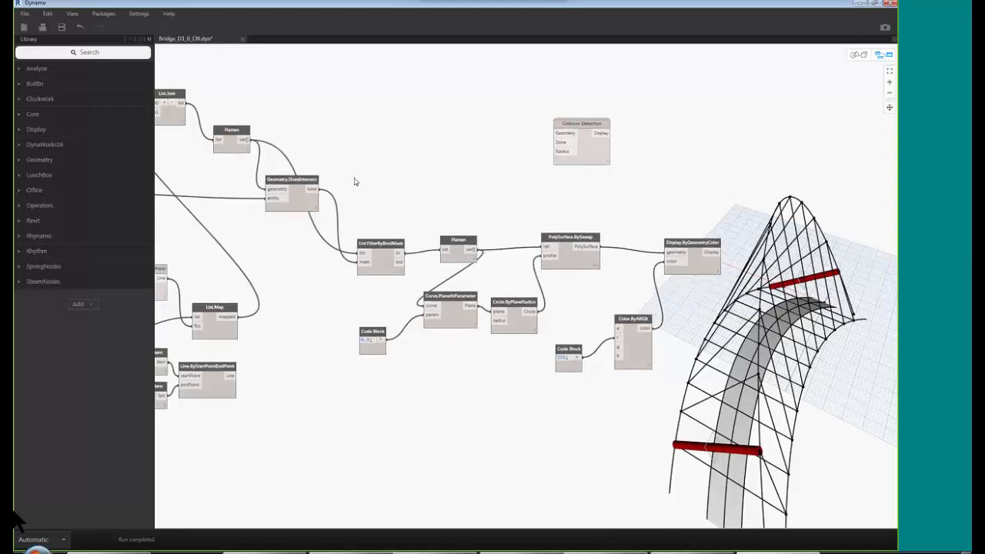
left_click(380, 245)
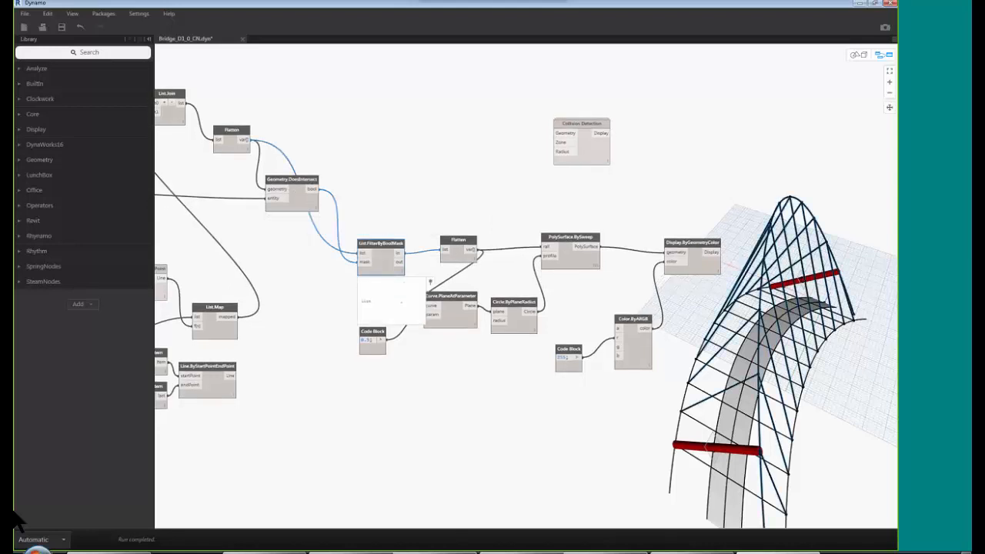
left_click(467, 244)
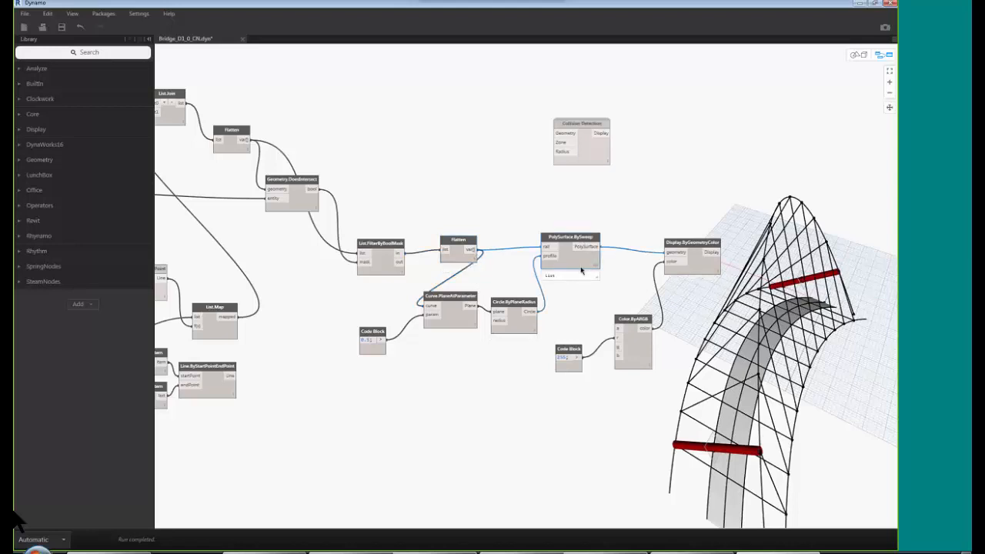
- Move PolySurface.BySweep out of the way and connect the Flatten after List.FilterByBoolMask directly to the geometry input of Display.ByGeometryColor
left_click_drag(569, 237, 569, 268)
left_click(476, 250)
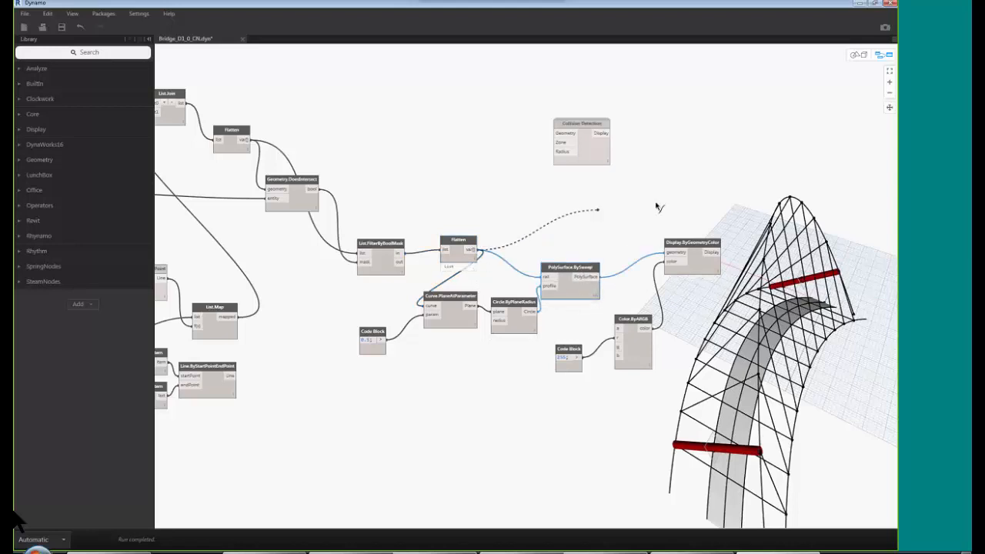
left_click(674, 254)
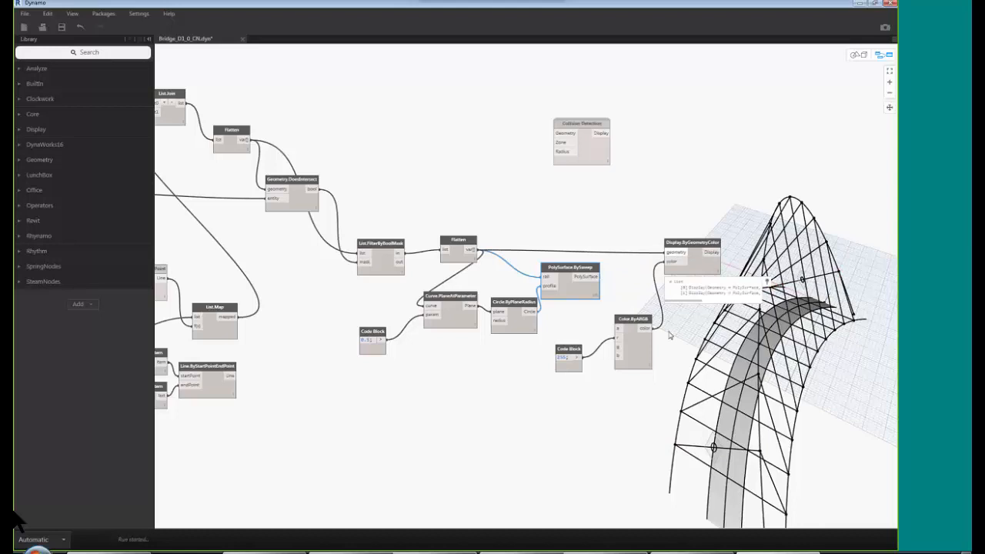
left_click(701, 251)
left_click(551, 473)
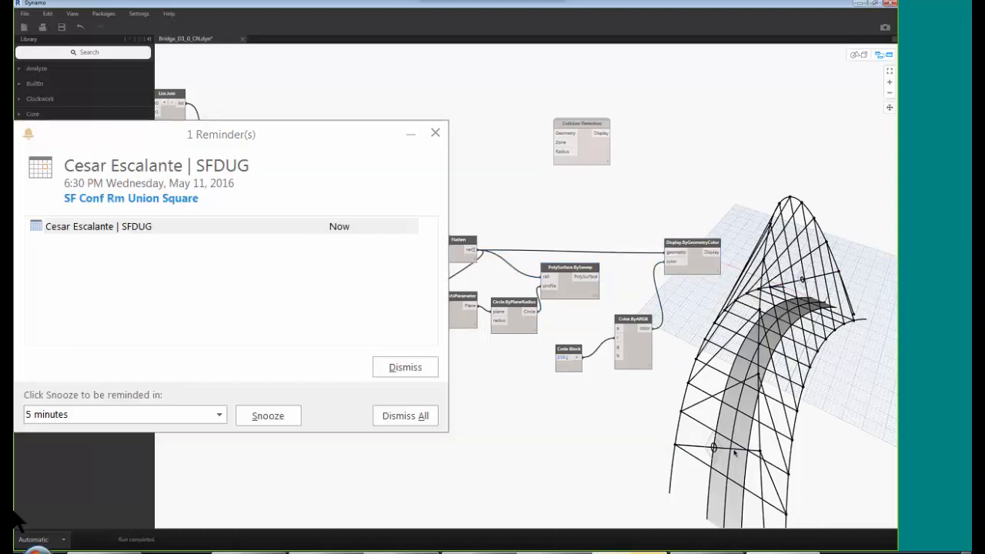
- Dismiss all calendar reminders and turn off the geometry preview of the List.Join node
middle_click_drag(500, 371, 751, 332)
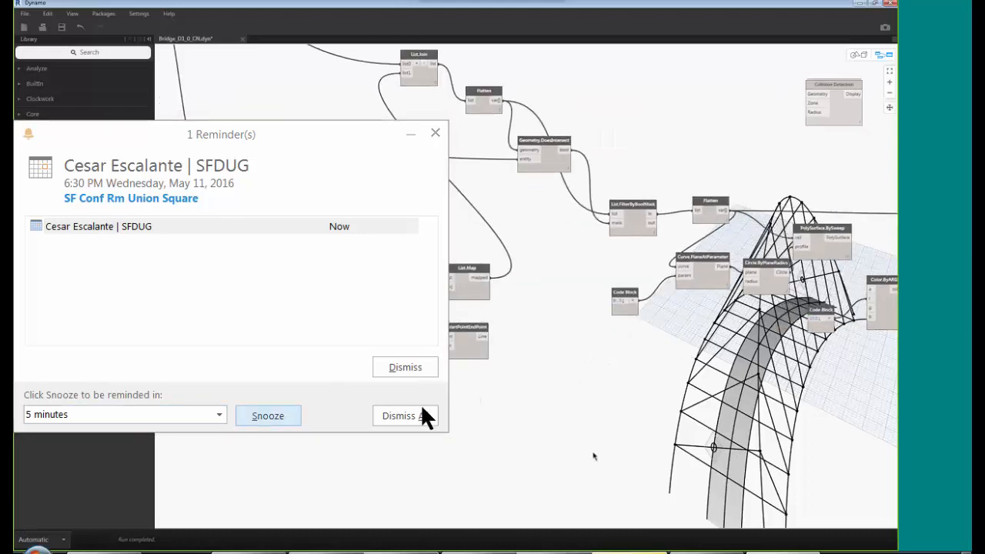
middle_click_drag(593, 453, 673, 527)
left_click(418, 415)
right_click(497, 129)
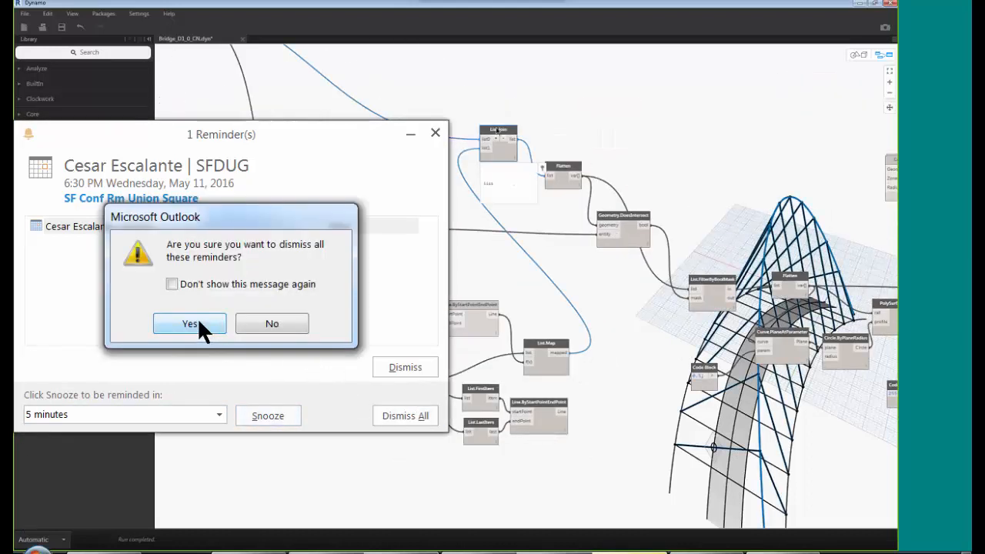
left_click(189, 323)
left_click(264, 447)
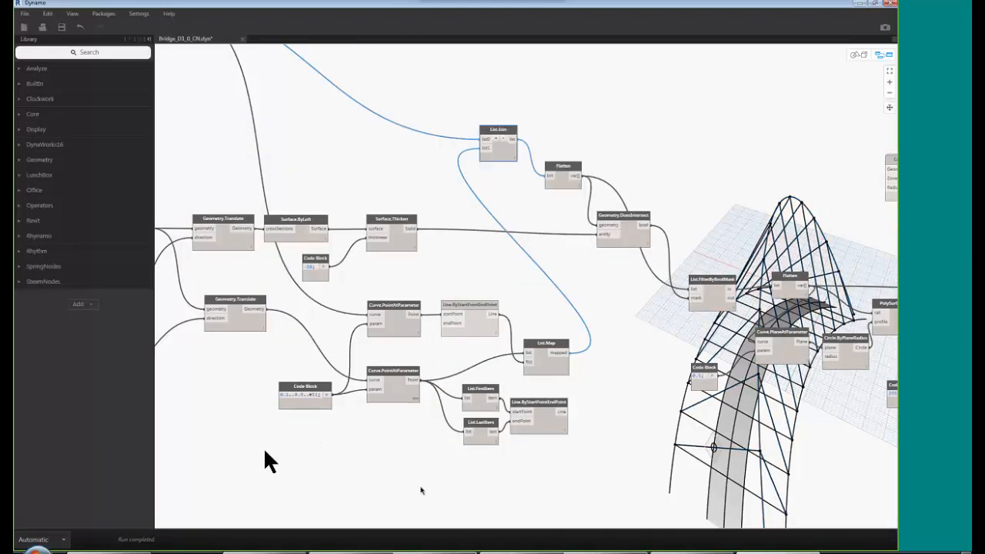
- Turn off the geometry preview of the List.Map node that generates the cables
middle_click_drag(438, 479, 459, 479)
right_click(569, 405)
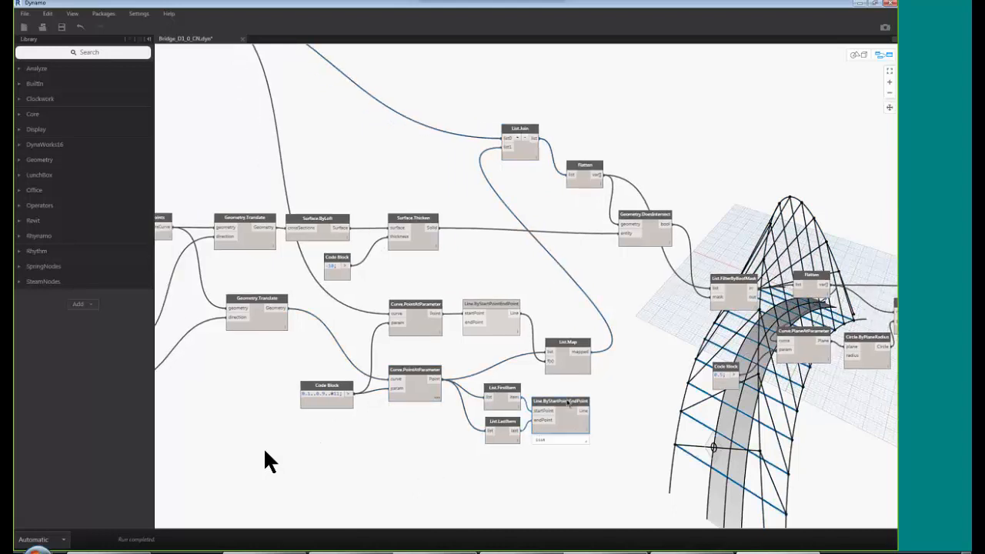
left_click(549, 350)
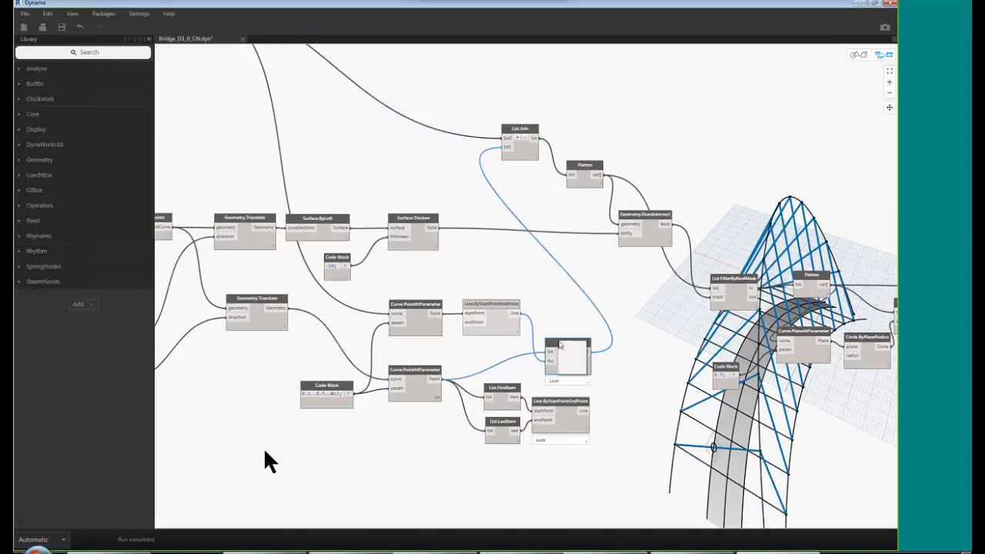
right_click(560, 343)
left_click(596, 403)
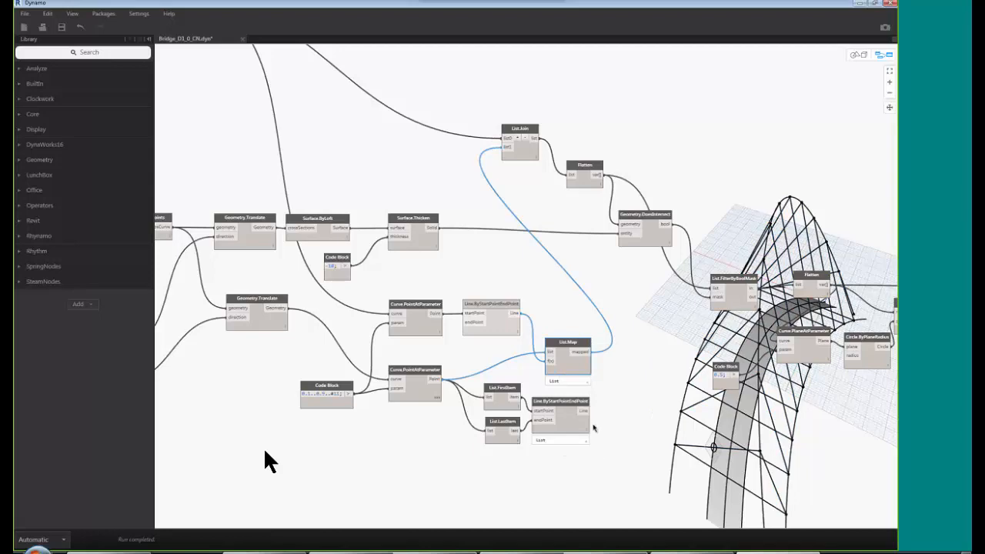
- Check the walkway support's Geometry.Translate node in the 3D preview and inspect the preview options of List.Join
middle_click_drag(584, 473, 771, 534)
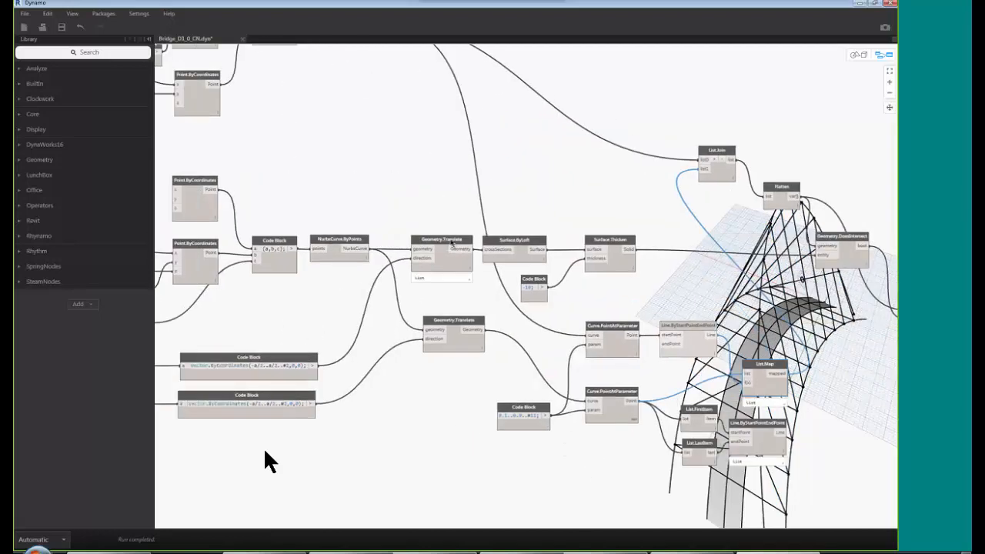
left_click(480, 319)
middle_click_drag(340, 280, 231, 256)
scroll(230, 256, "down", 3)
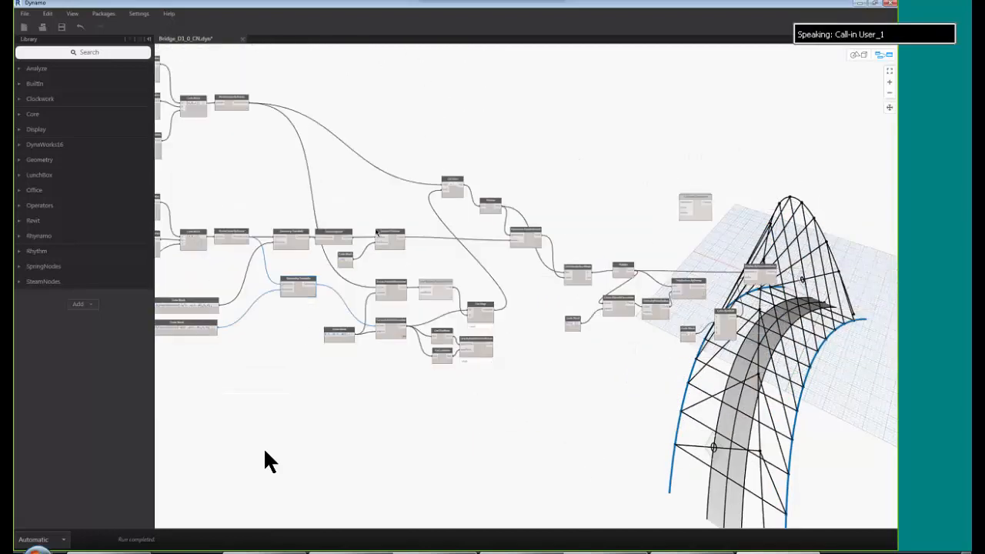
scroll(457, 187, "up", 4)
right_click(457, 185)
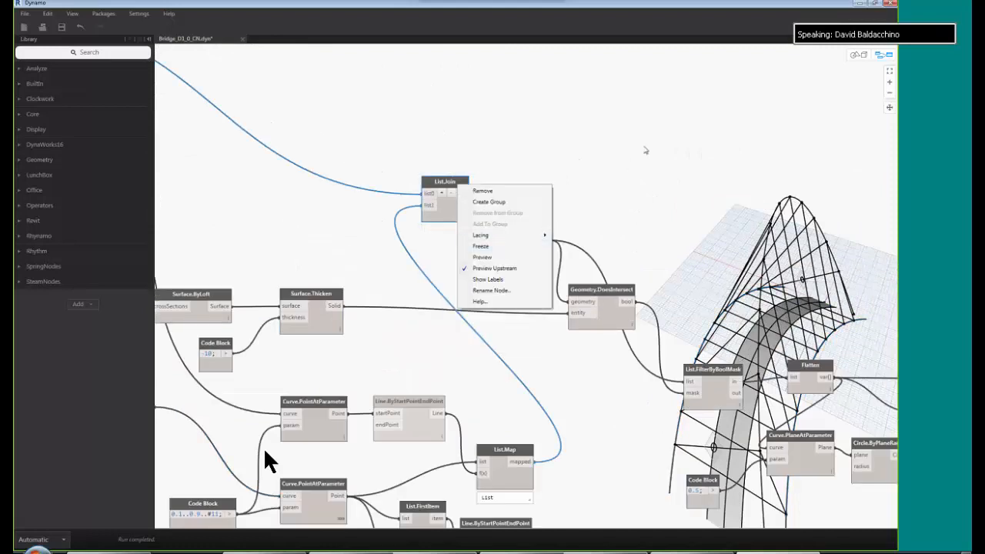
left_click(645, 151)
scroll(547, 191, "down", 3)
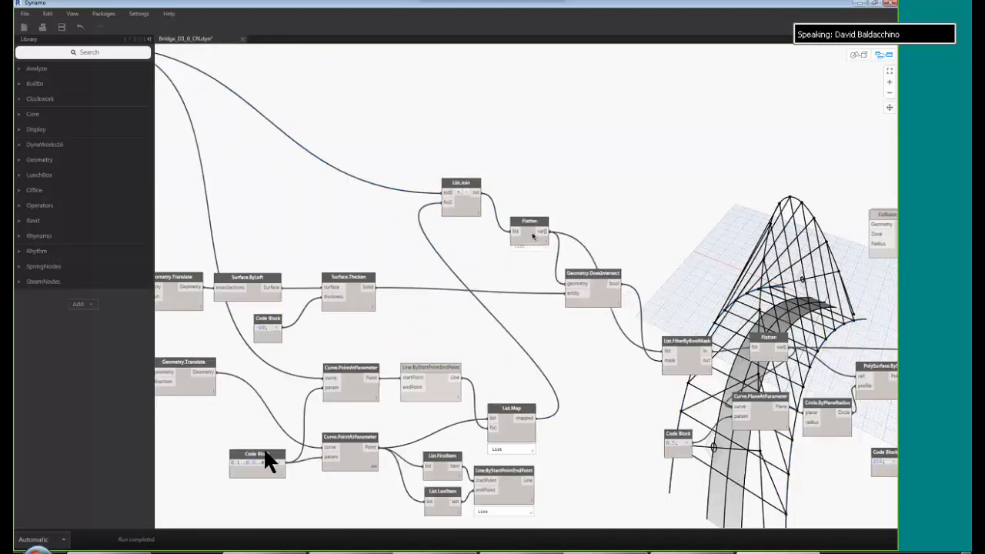
- Check the preview setting of List.Map and turn off the preview of the Line.ByStartPointEndPoint node fed by List.FirstItem and List.LastItem
left_click(518, 375)
right_click(517, 376)
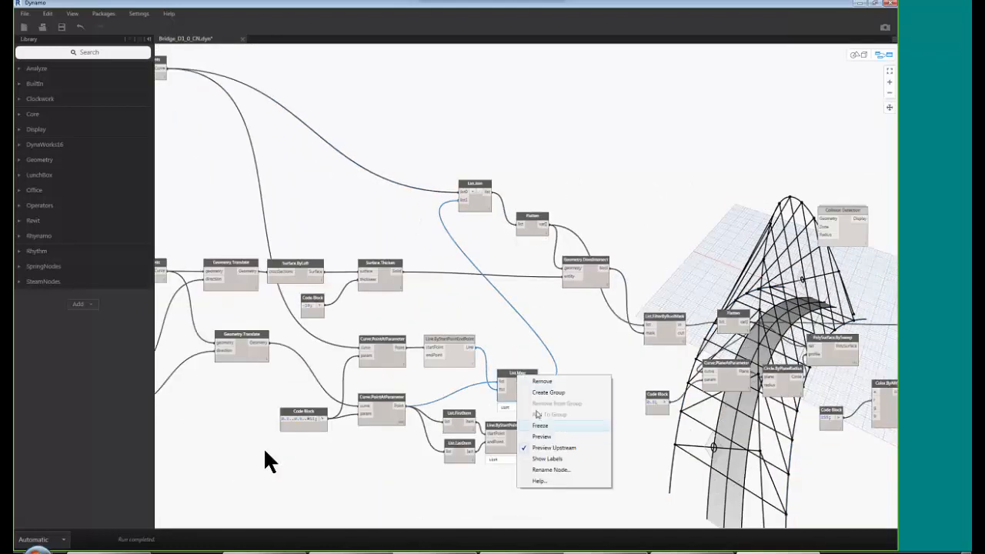
left_click(505, 429)
right_click(506, 429)
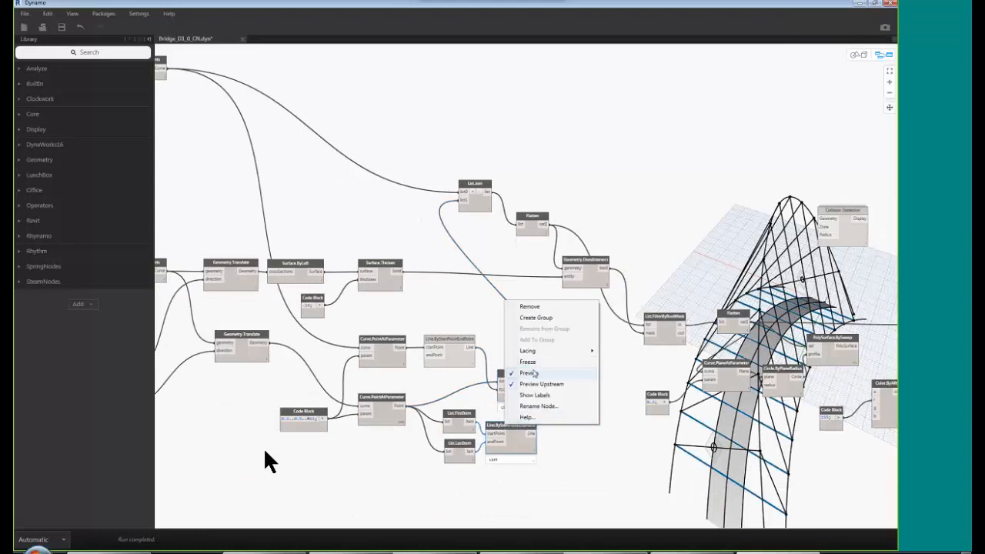
left_click(529, 373)
- Check the sweep, circle and plane nodes in the 3D preview and turn off the geometry preview of List.FilterByBoolMask
middle_click_drag(631, 455, 475, 336)
left_click(682, 222)
left_click(627, 252)
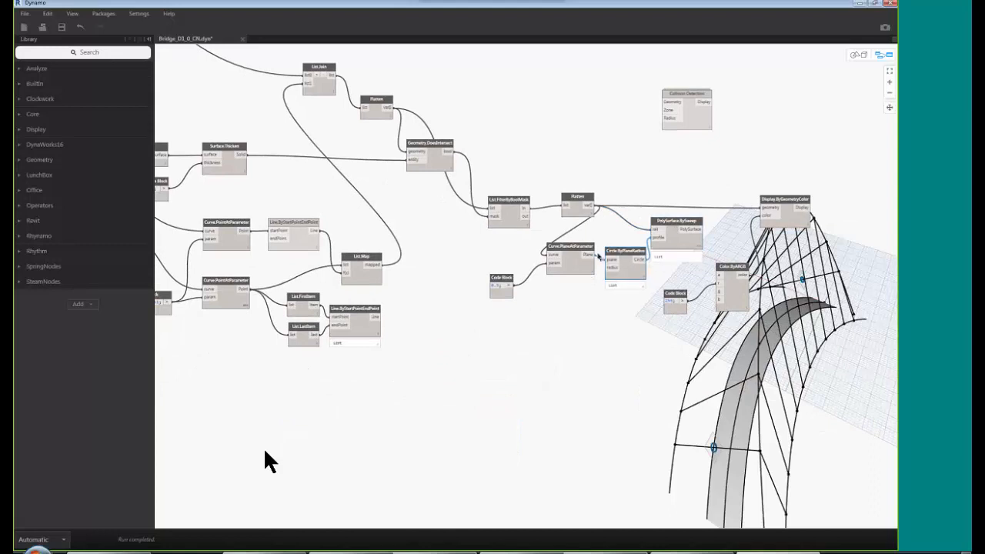
left_click(583, 252)
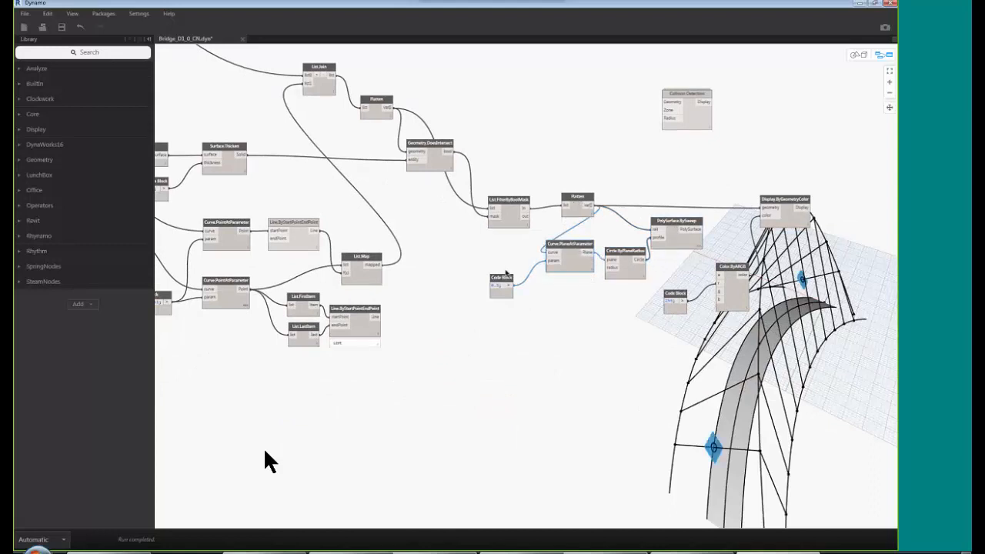
left_click(514, 205)
right_click(514, 204)
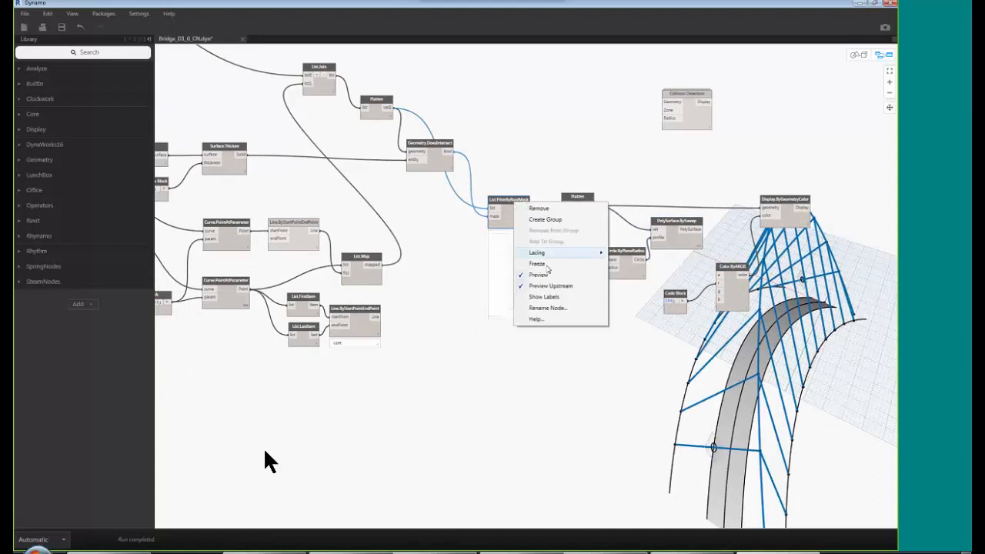
left_click(547, 274)
left_click(542, 400)
- Inspect the geometry produced by Curve.PlaneAtParameter, the second Flatten, List.FilterByBoolMask and Display.ByGeometryColor
middle_click_drag(558, 411, 406, 369)
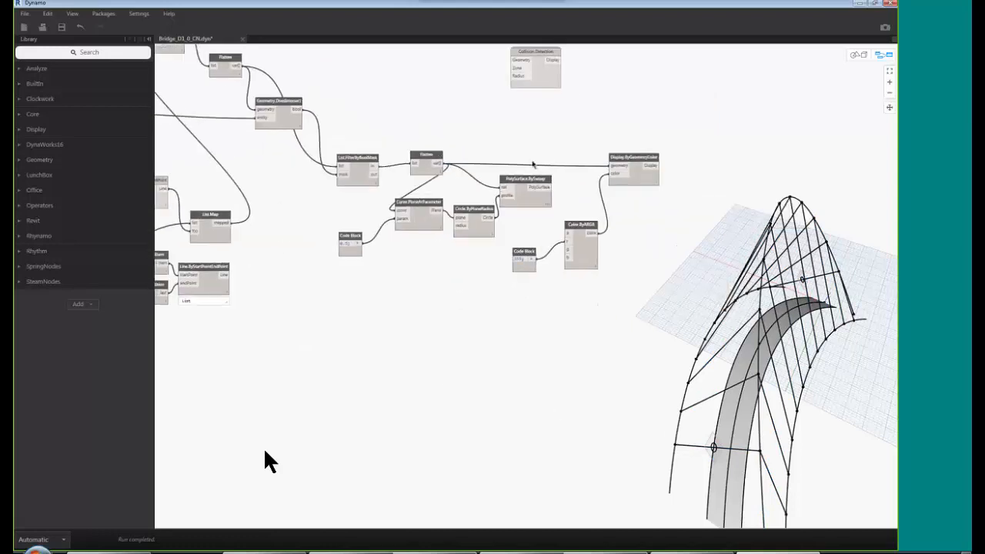
left_click(532, 190)
left_click(401, 226)
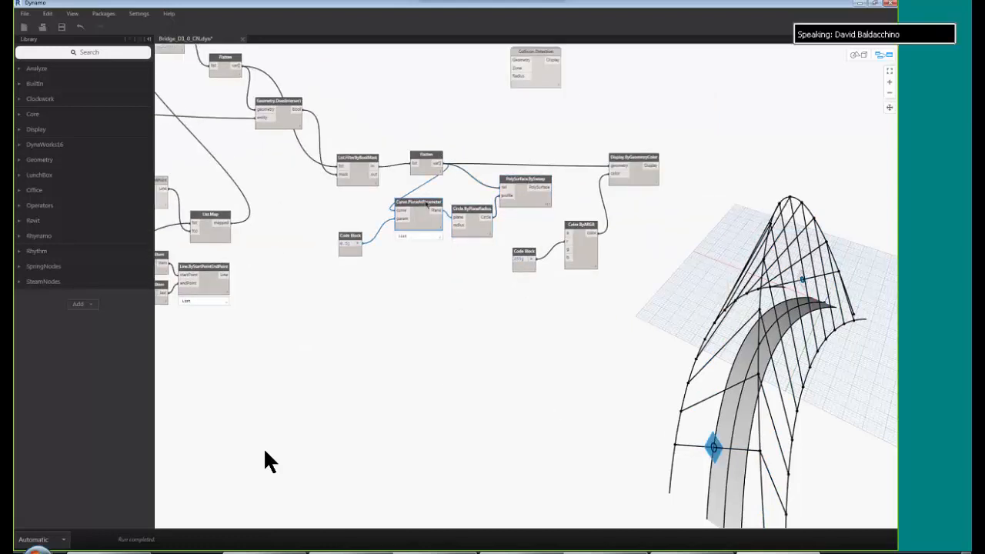
left_click(427, 157)
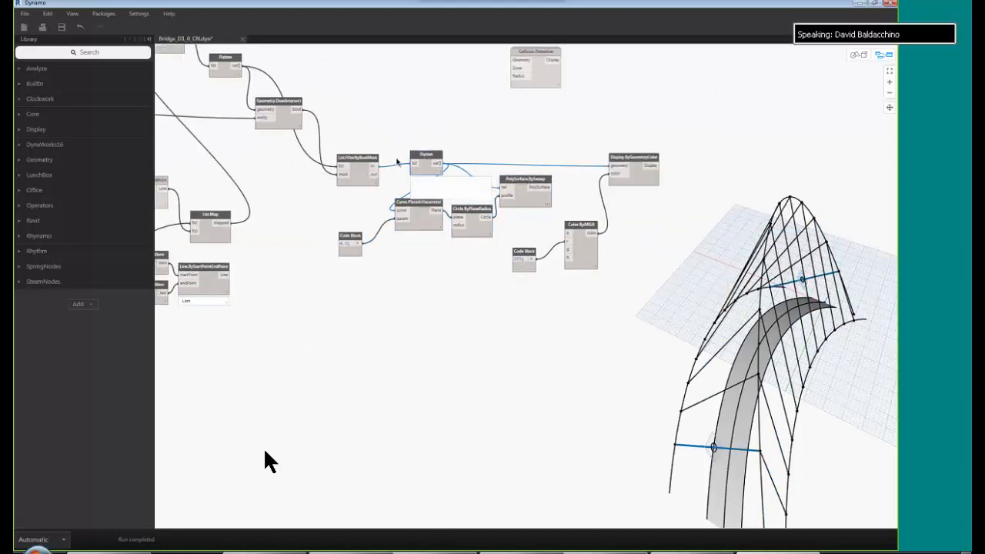
left_click(364, 159)
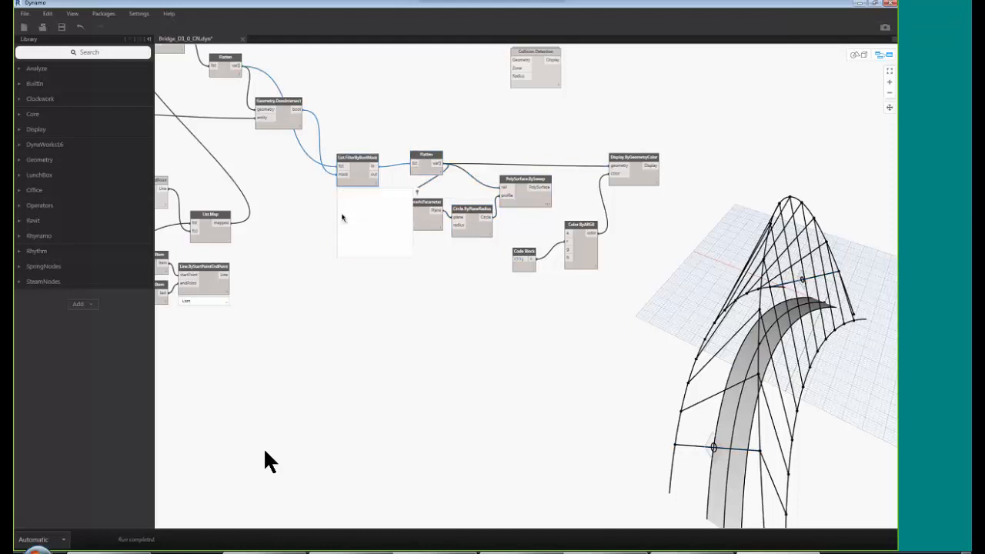
left_click(585, 268)
left_click(643, 165)
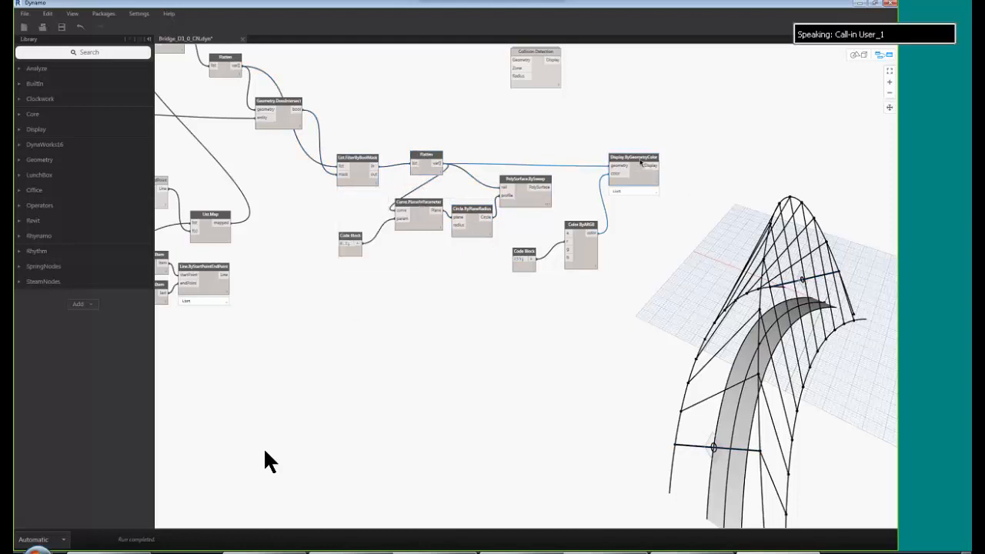
left_click(540, 339)
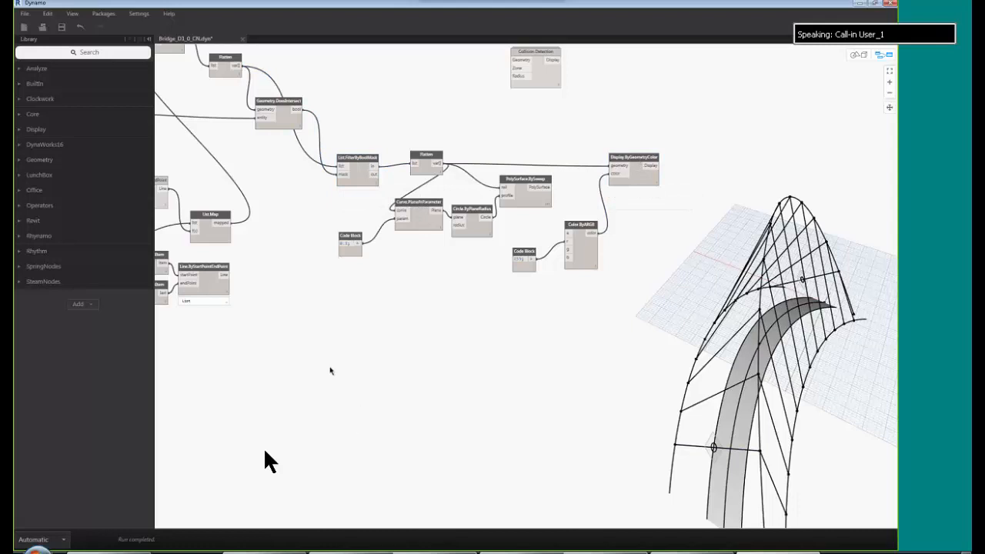
- Turn off the geometry preview of the Flatten node between List.Join and Geometry.DoesIntersect
middle_click_drag(346, 378, 412, 411)
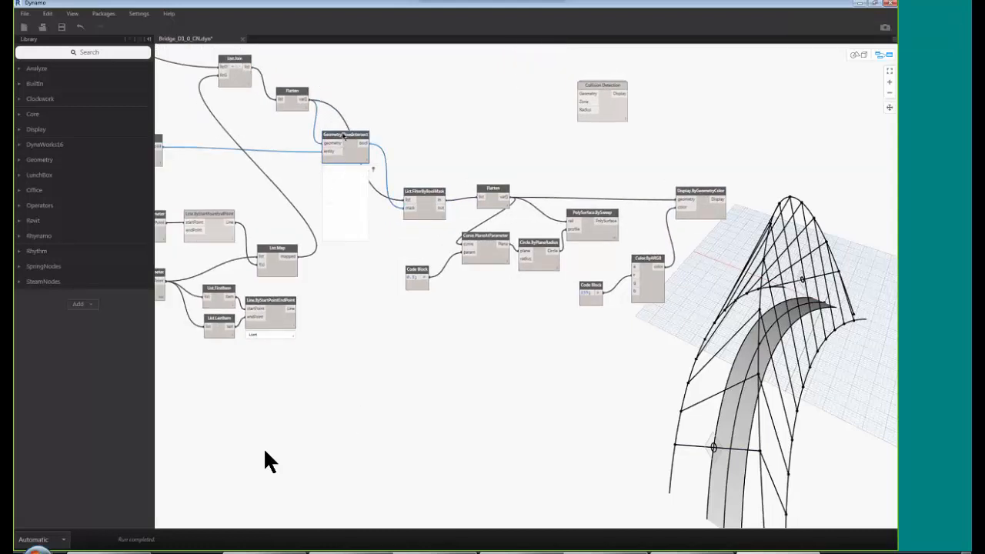
left_click(296, 92)
right_click(296, 92)
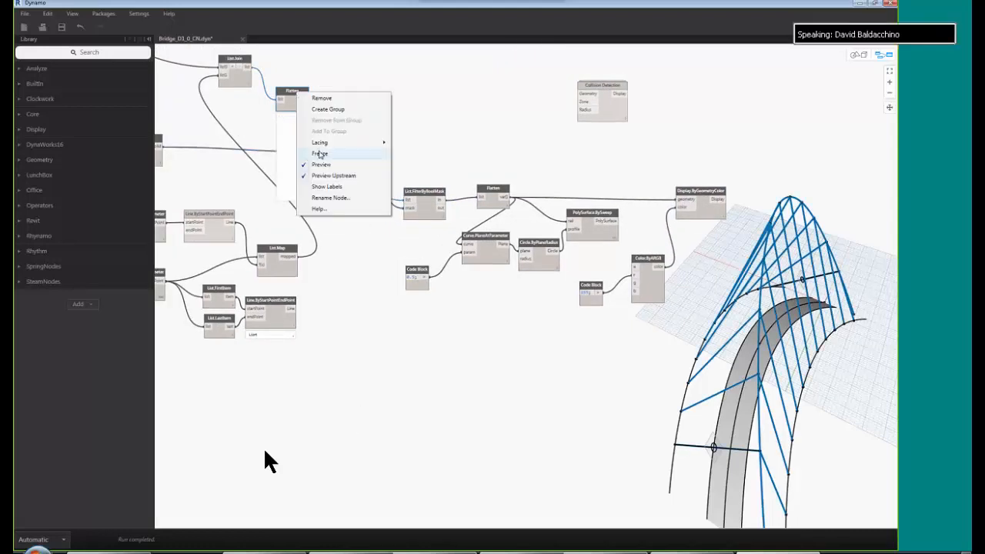
left_click(320, 164)
left_click(461, 463)
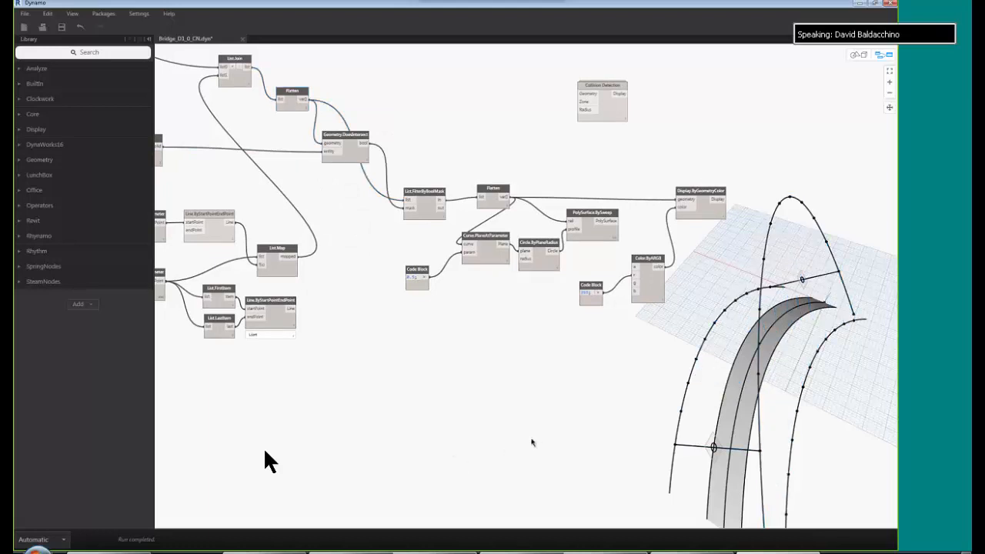
- Compare the outputs of Display.ByGeometryColor, the second Flatten and Circle.ByPlaneRadius in the 3D preview
middle_click_drag(530, 442, 502, 417)
left_click(670, 182)
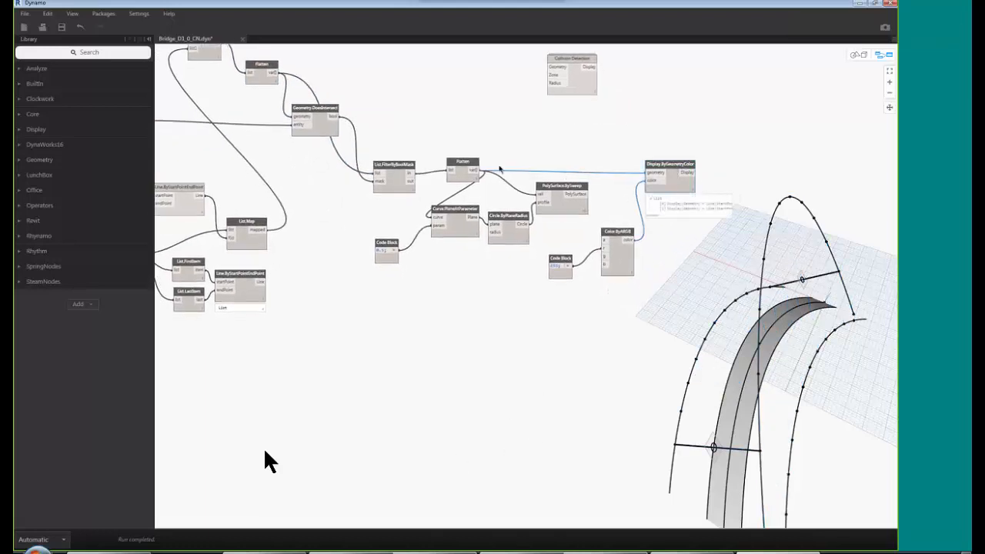
left_click(592, 408)
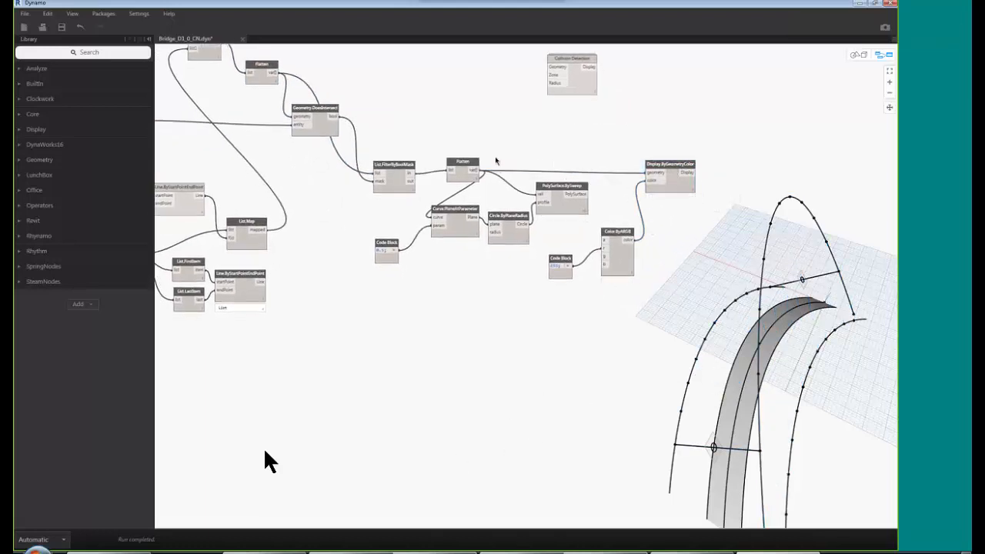
left_click(471, 168)
left_click(447, 395)
left_click(507, 220)
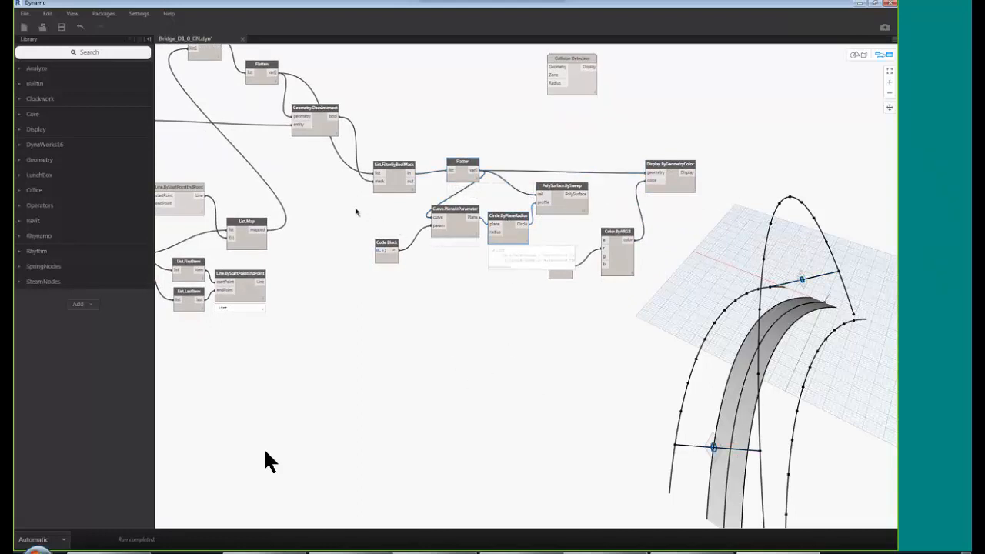
- Delete the Circle.ByPlaneRadius, PolySurface.BySweep and Curve.PlaneAtParameter nodes together with the parameter Code Block
left_click_drag(356, 208, 569, 326)
key("Delete")
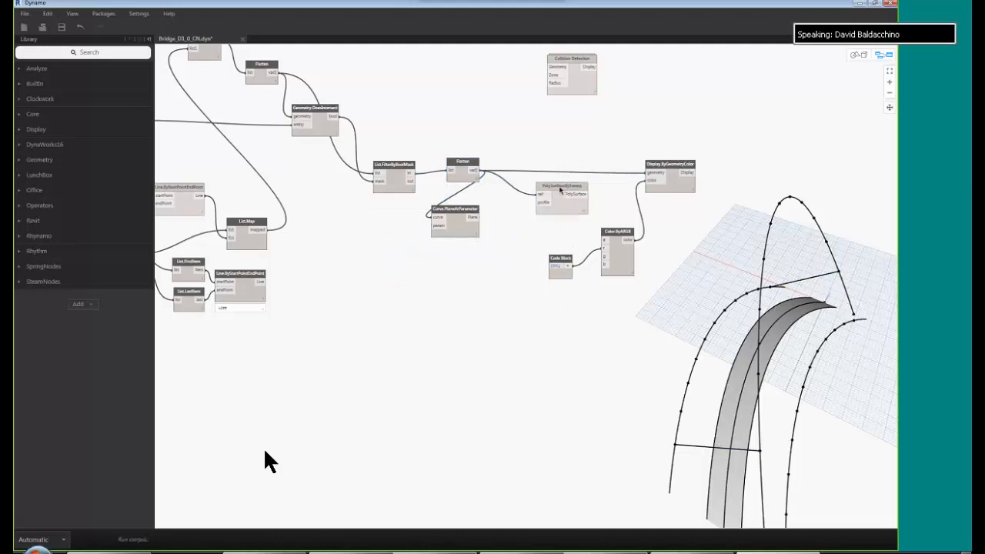
left_click(558, 187)
key("Delete")
left_click(470, 210)
key("Delete")
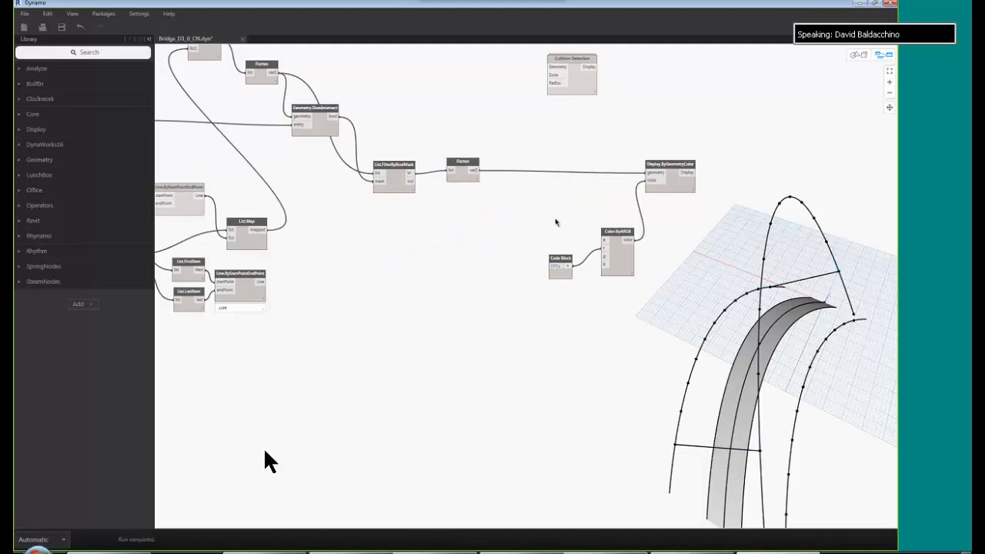
- Check which lines Display.ByGeometryColor and its input Flatten node represent in the 3D preview
left_click(680, 183)
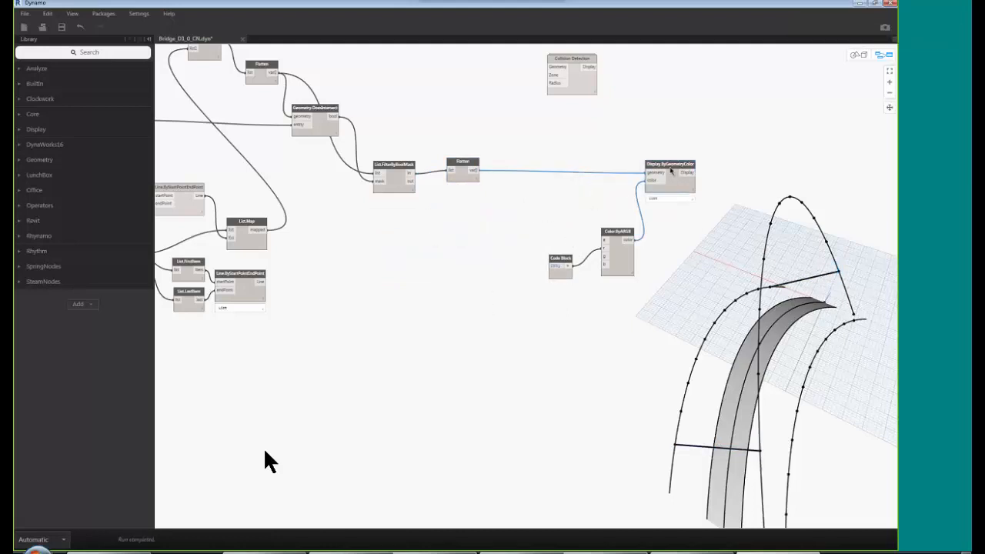
left_click(464, 187)
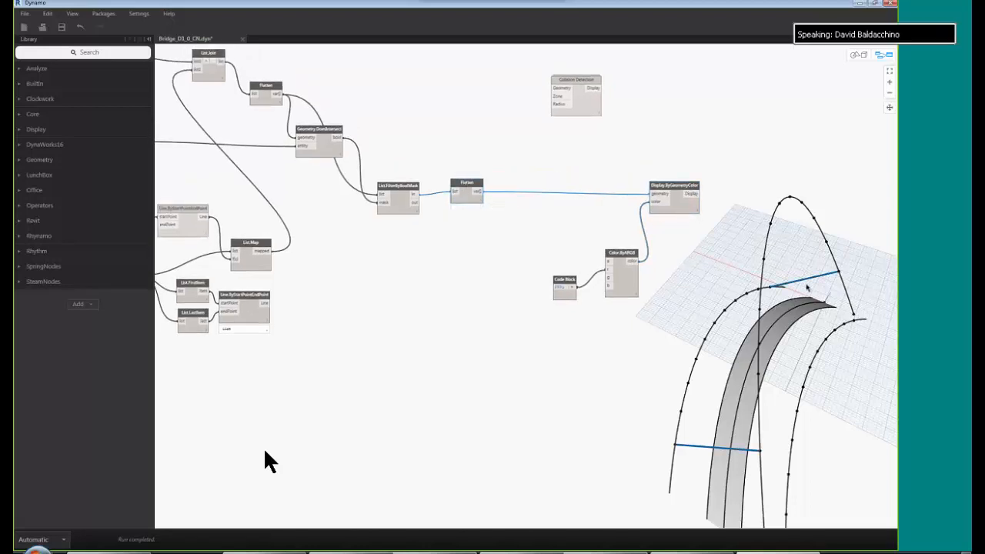
left_click(813, 247)
- Vary the ArchOffset slider in both directions to test the collision coloring of the lines
scroll(408, 285, "down", 1)
scroll(419, 337, "down", 6)
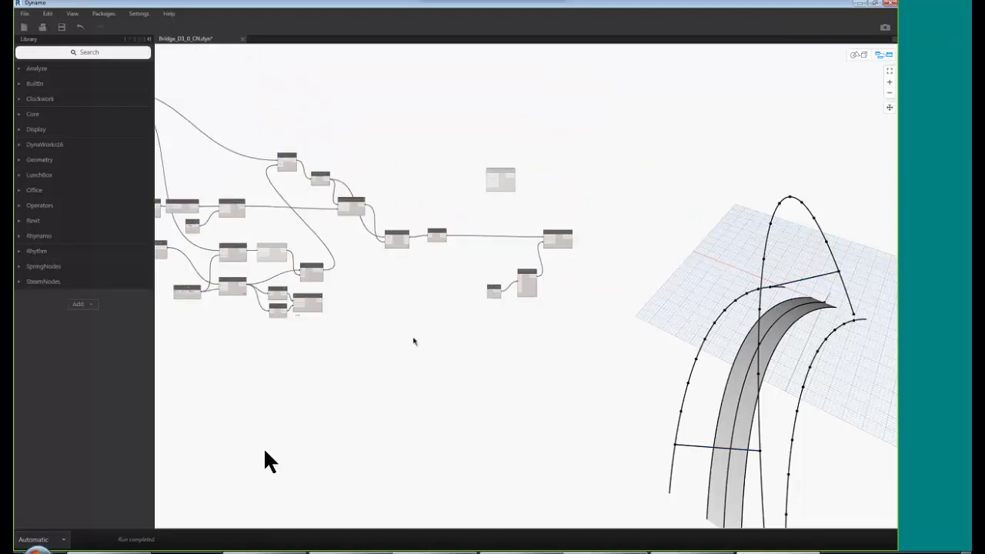
scroll(279, 246, "up", 8)
left_click_drag(282, 242, 279, 244)
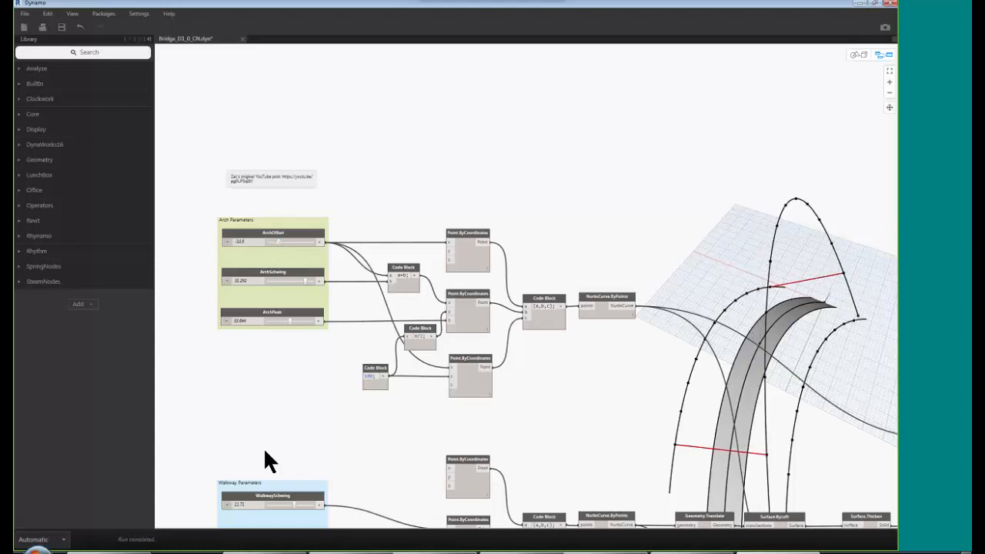
left_click_drag(278, 243, 287, 245)
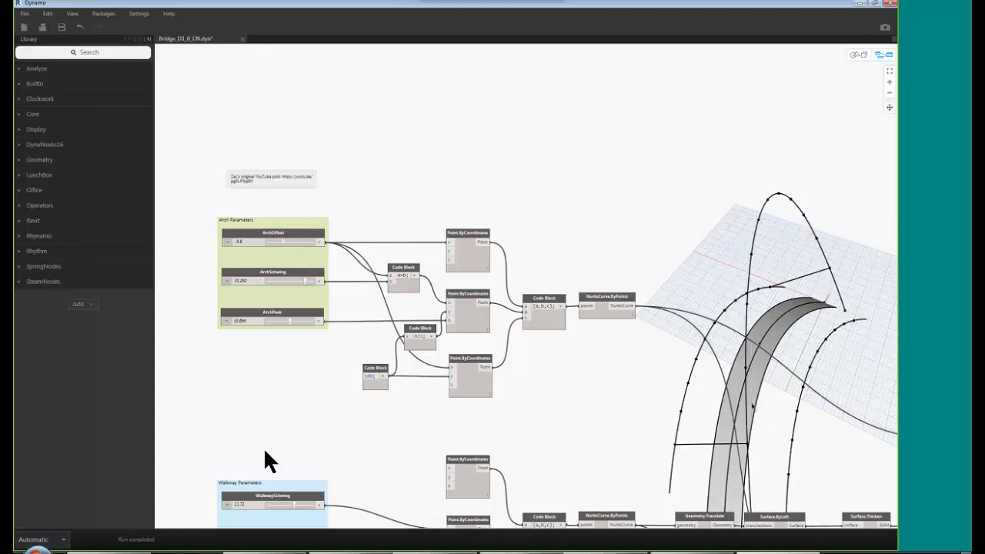
- Undo the slider changes, node deletions and recent preview and wiring changes to restore the swept collision tubes
middle_click_drag(655, 406, 568, 245)
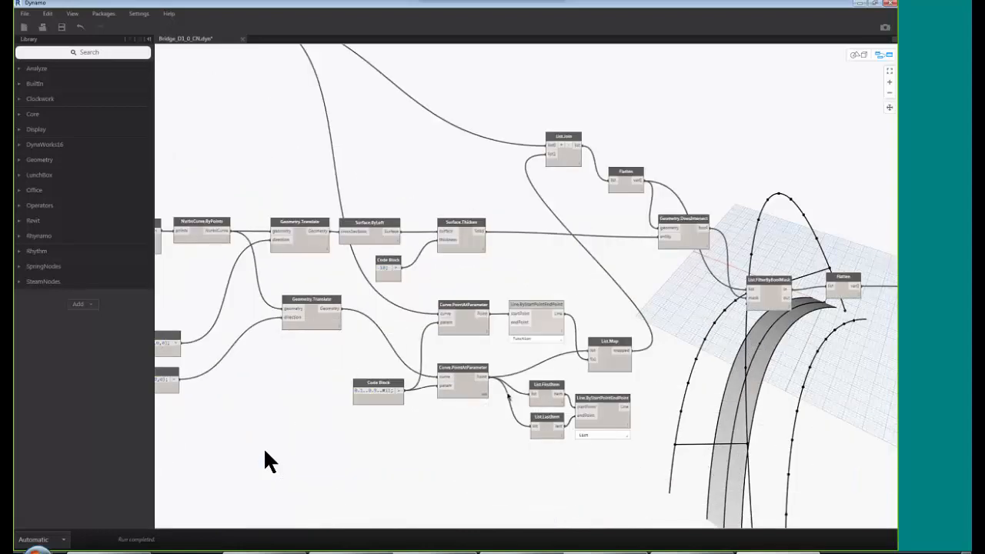
scroll(515, 381, "down", 4)
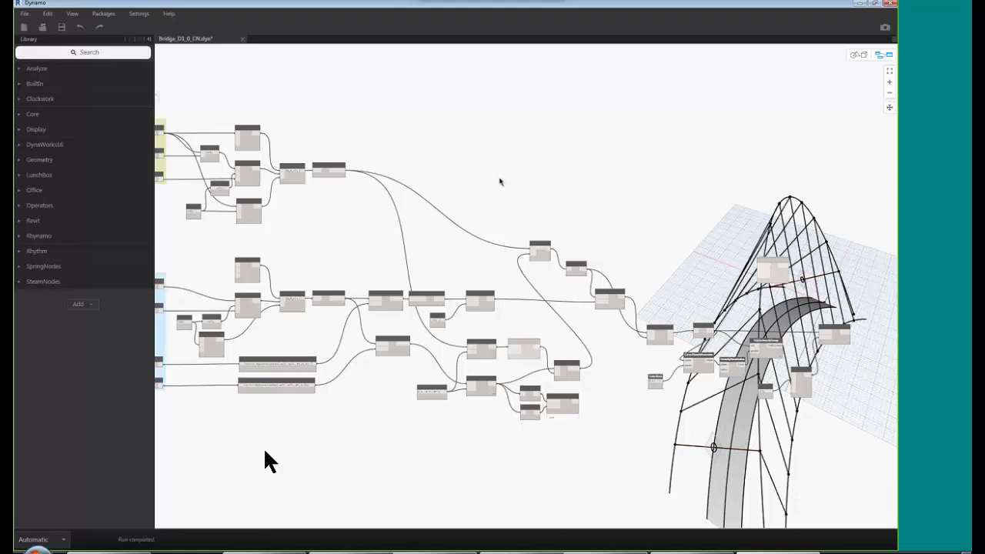
scroll(523, 339, "down", 3)
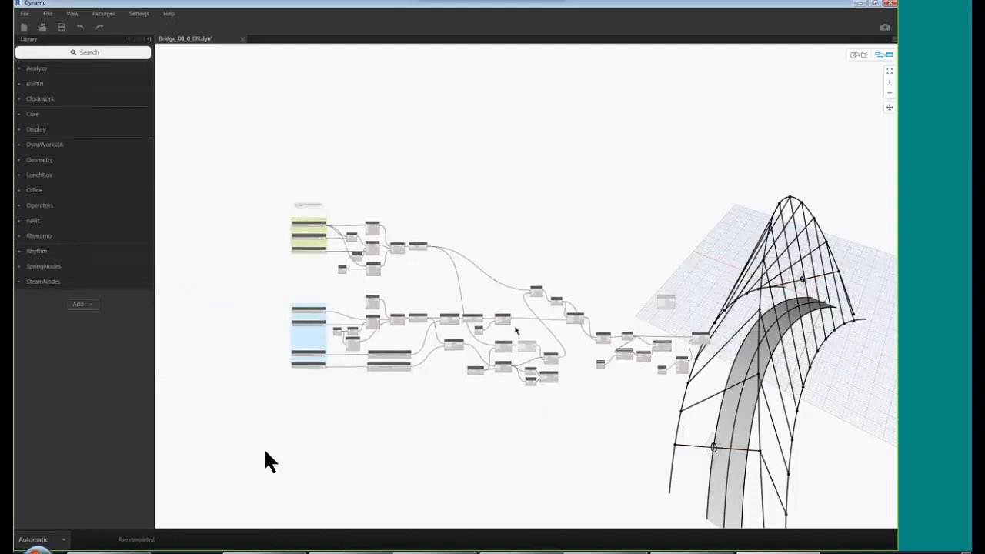
middle_click_drag(579, 360, 510, 325)
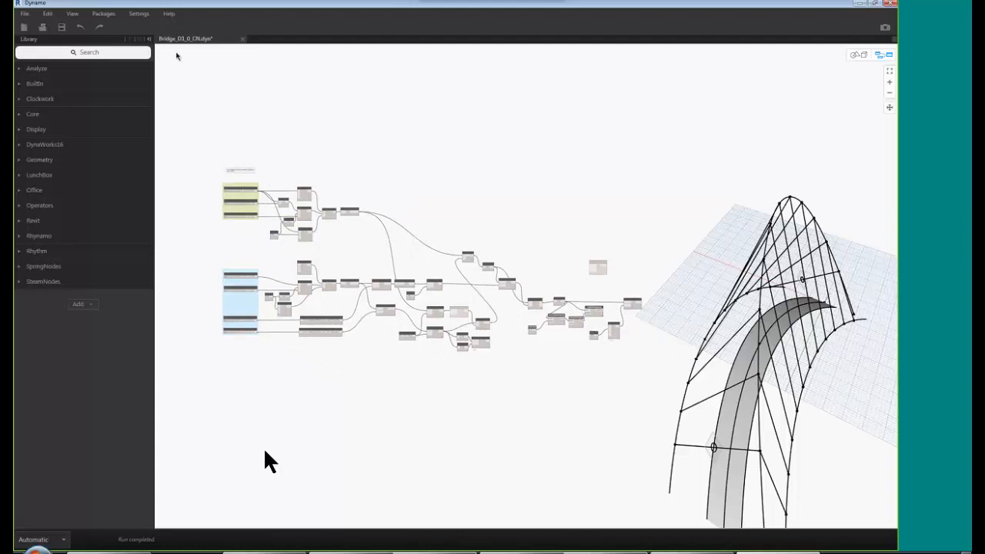
left_click(83, 31)
left_click(83, 31)
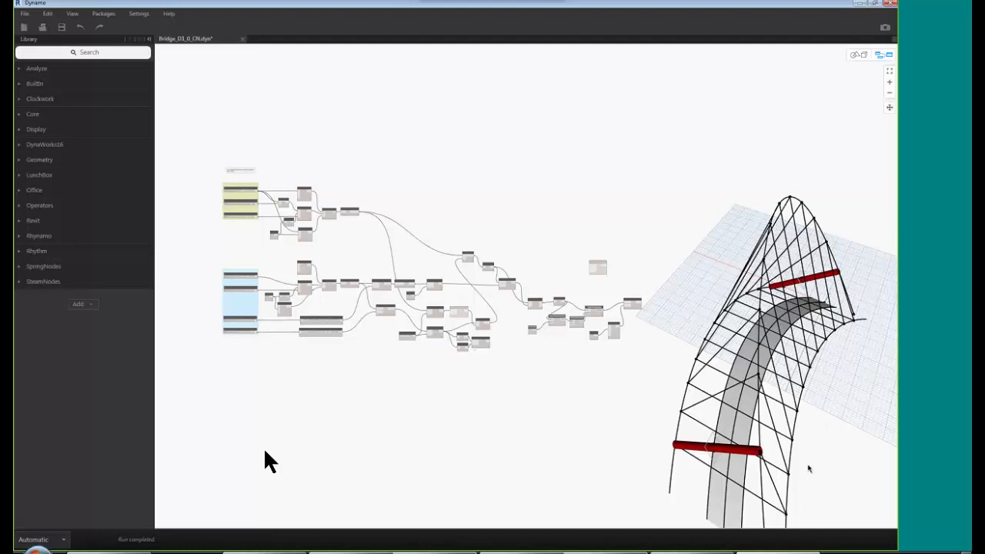
- Turn off the upstream preview of the Surface.Thicken node
scroll(202, 260, "up", 3)
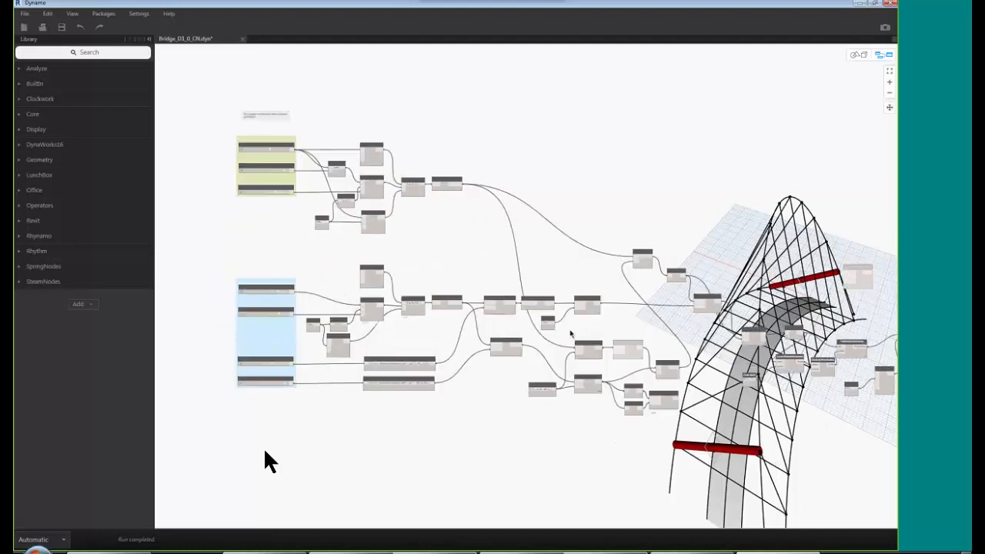
scroll(606, 336, "up", 2)
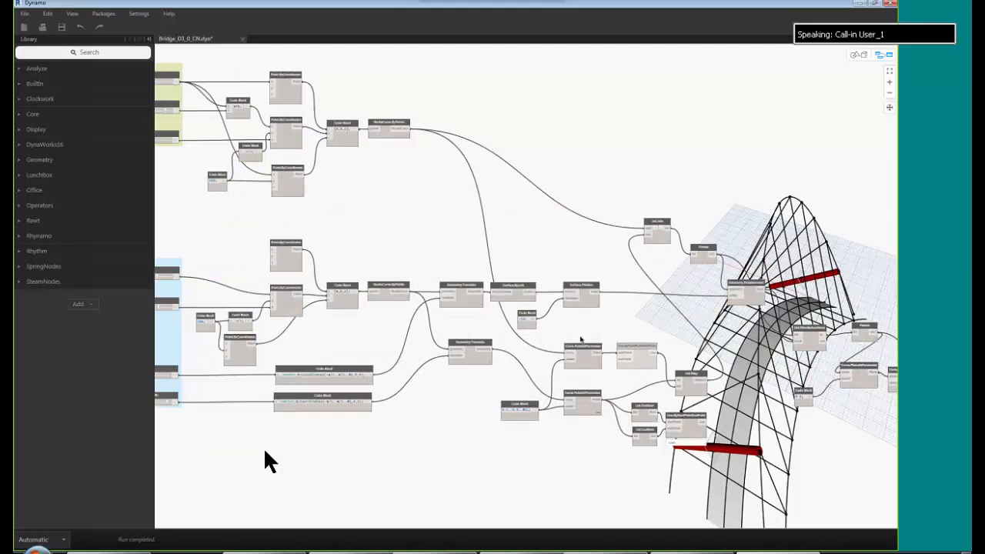
middle_click_drag(580, 339, 525, 337)
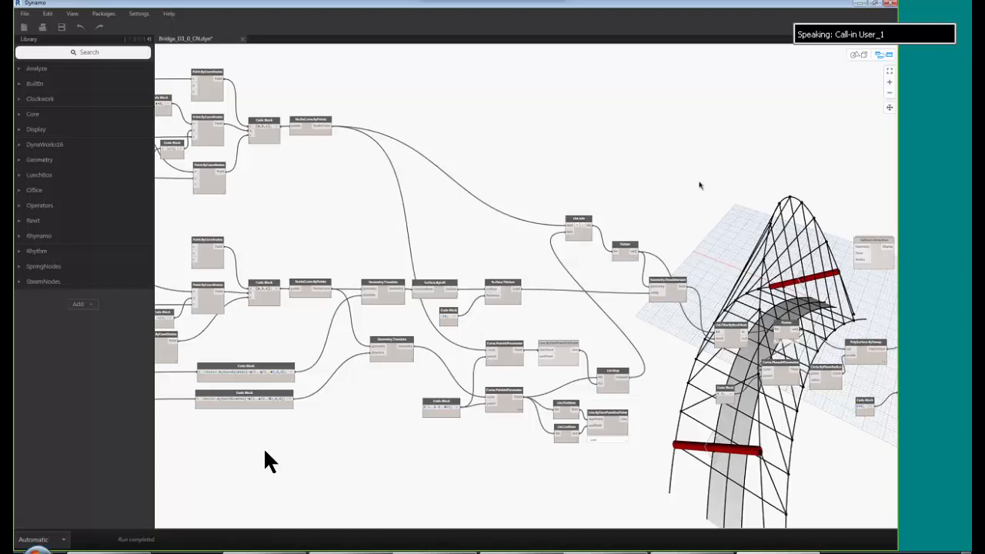
middle_click_drag(685, 197, 443, 81)
left_click(466, 355)
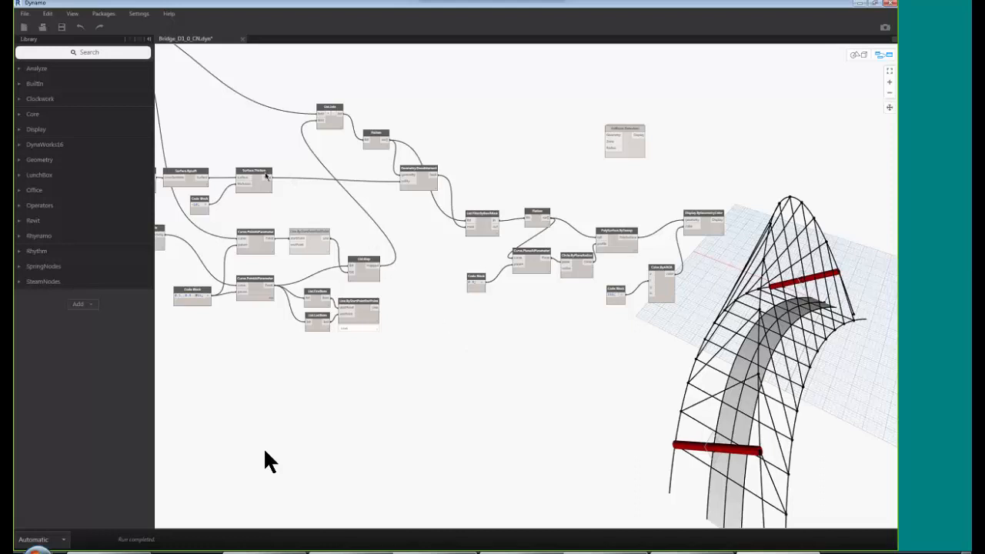
left_click(266, 175)
right_click(264, 174)
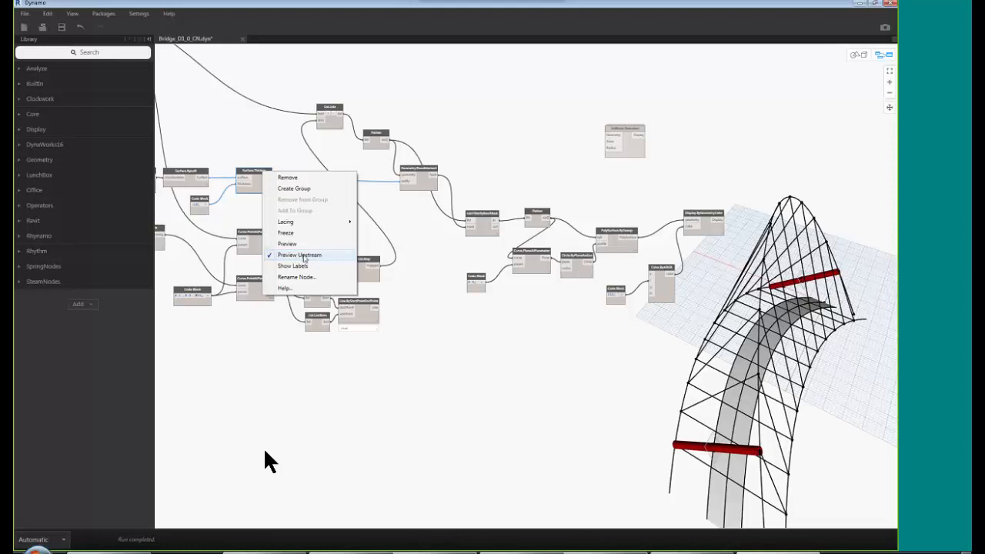
left_click(300, 255)
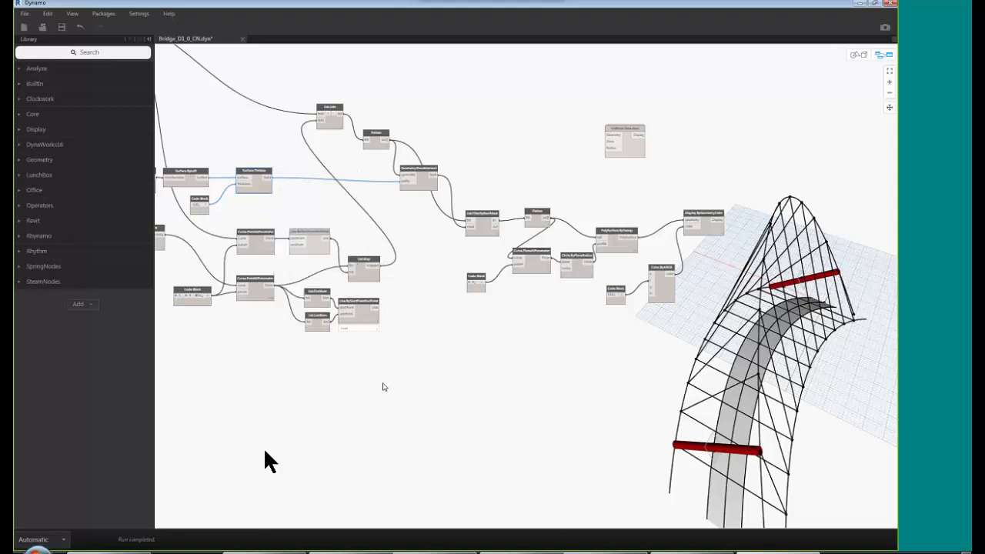
- Turn off both the upstream preview and the geometry preview of the List.Map node
right_click(373, 266)
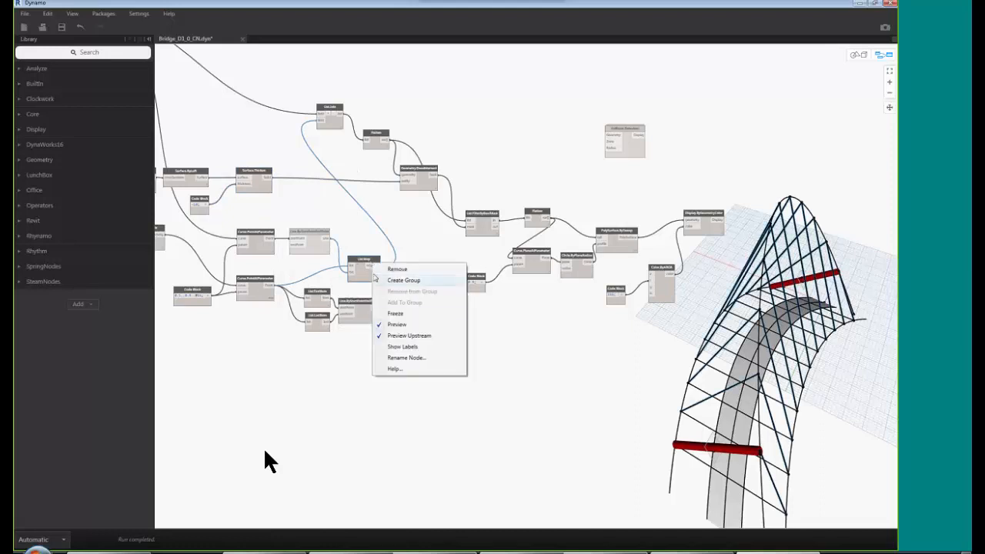
left_click(368, 266)
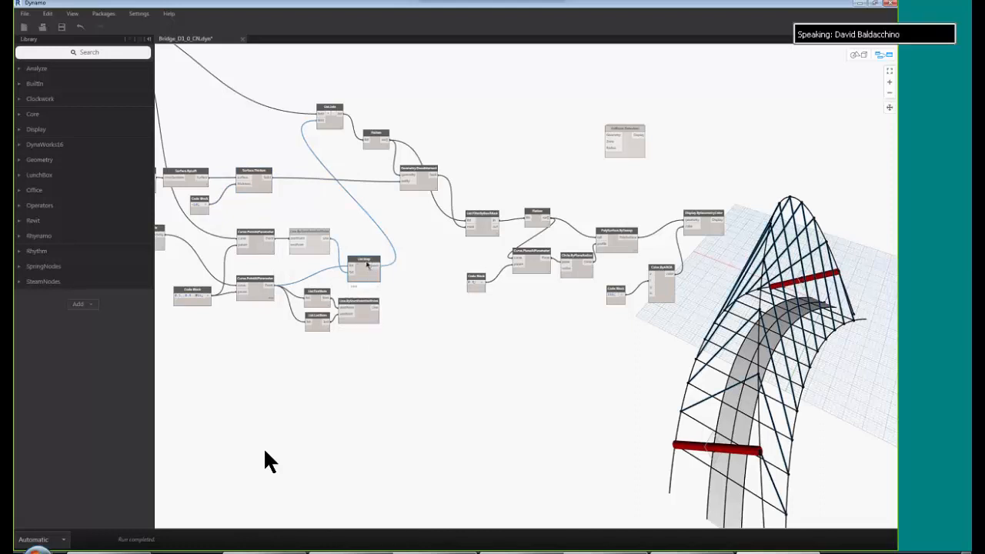
right_click(364, 263)
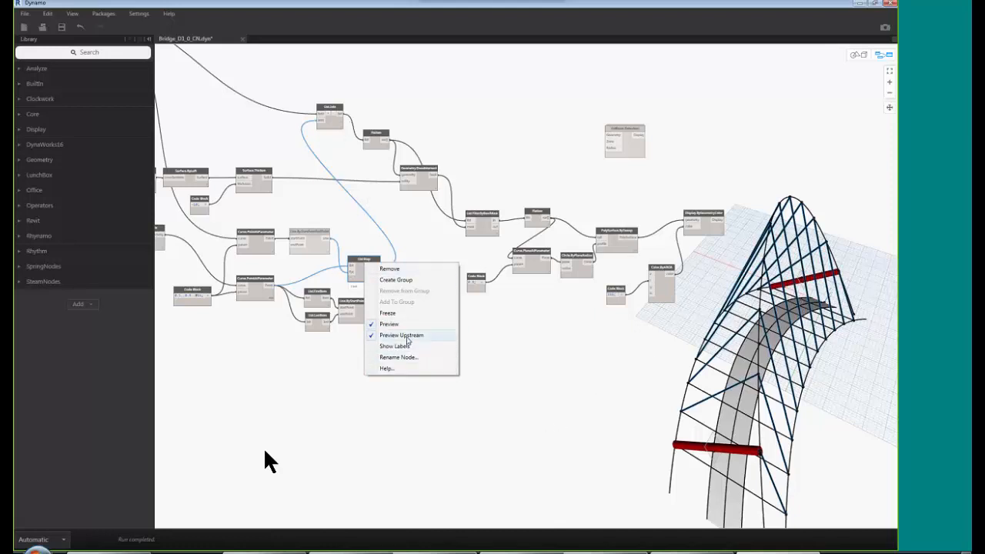
left_click(407, 337)
left_click(449, 425)
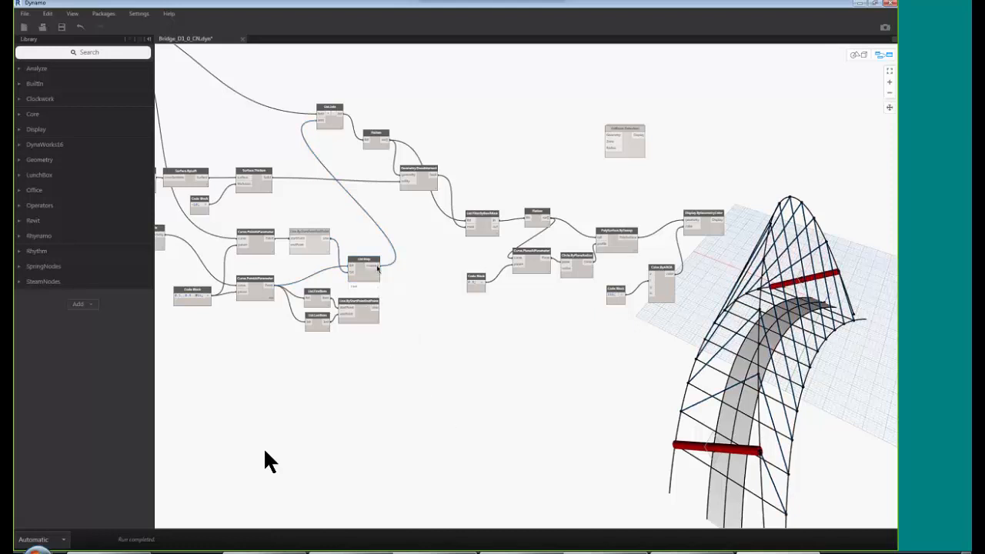
left_click(366, 264)
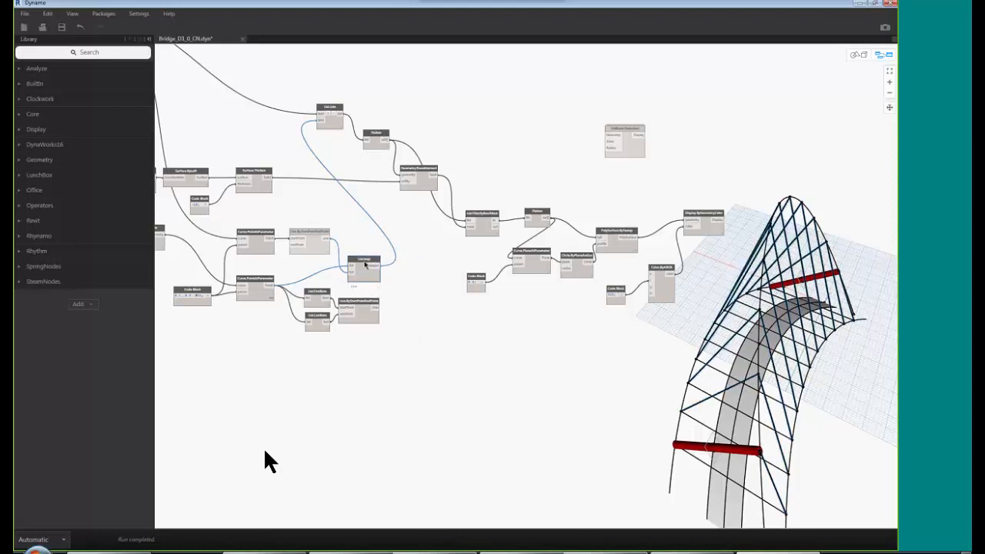
right_click(366, 264)
left_click(389, 324)
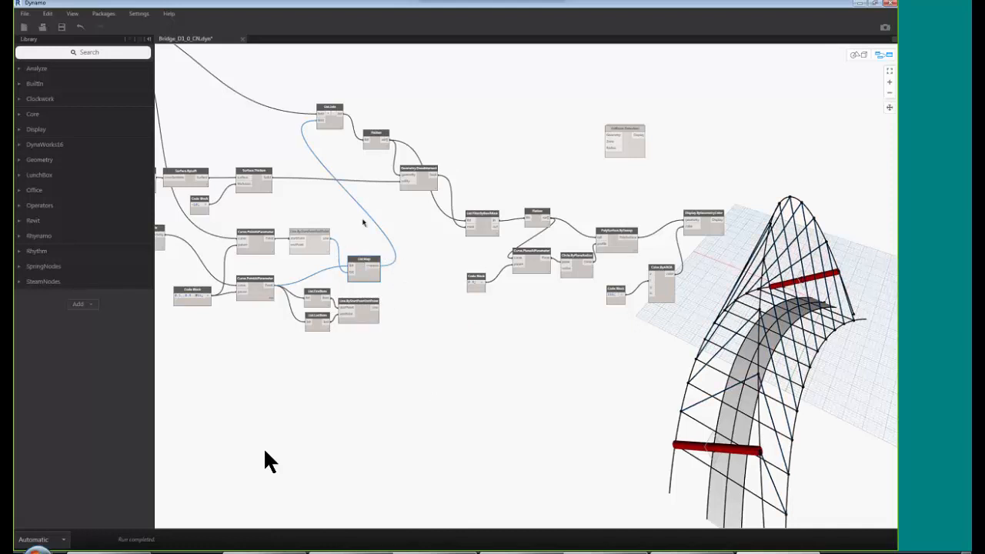
- Examine the preview geometry of the arch NurbsCurve.ByPoints, Surface.Thicken, both Curve.PointAtParameter, Line.ByStartPointEndPoint and List.Map nodes
scroll(454, 304, "up", 2)
middle_click_drag(453, 301, 548, 371)
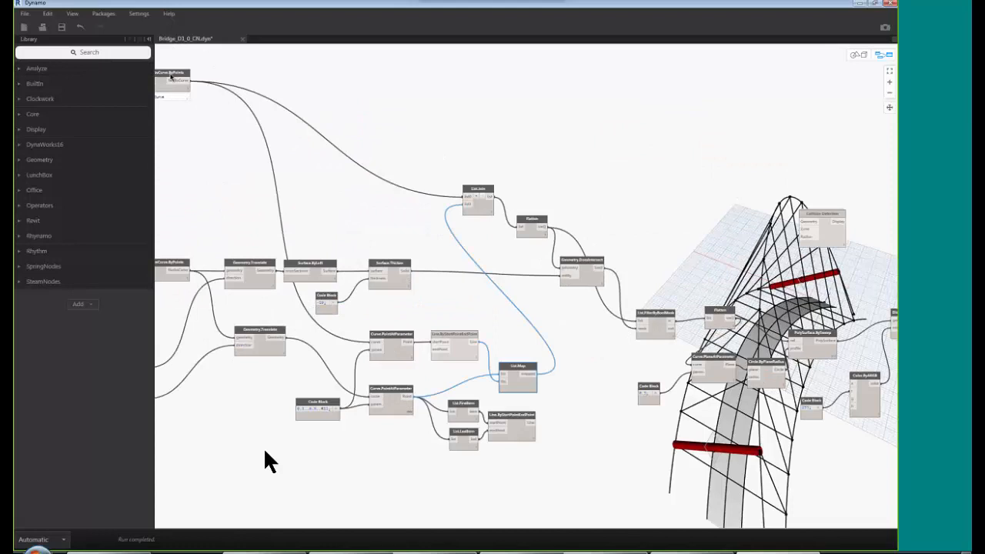
left_click(171, 75)
left_click(397, 264)
left_click(408, 336)
left_click(452, 336)
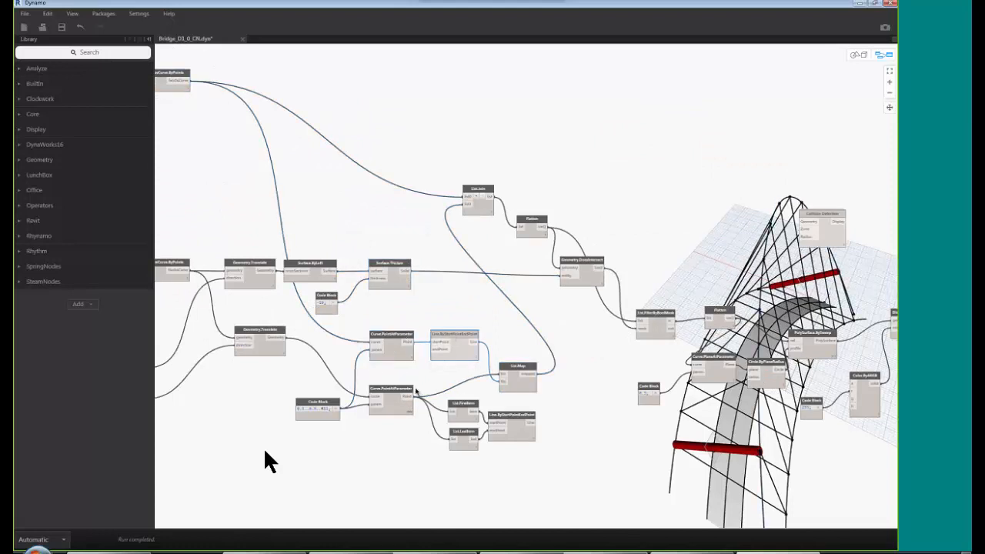
left_click(406, 391)
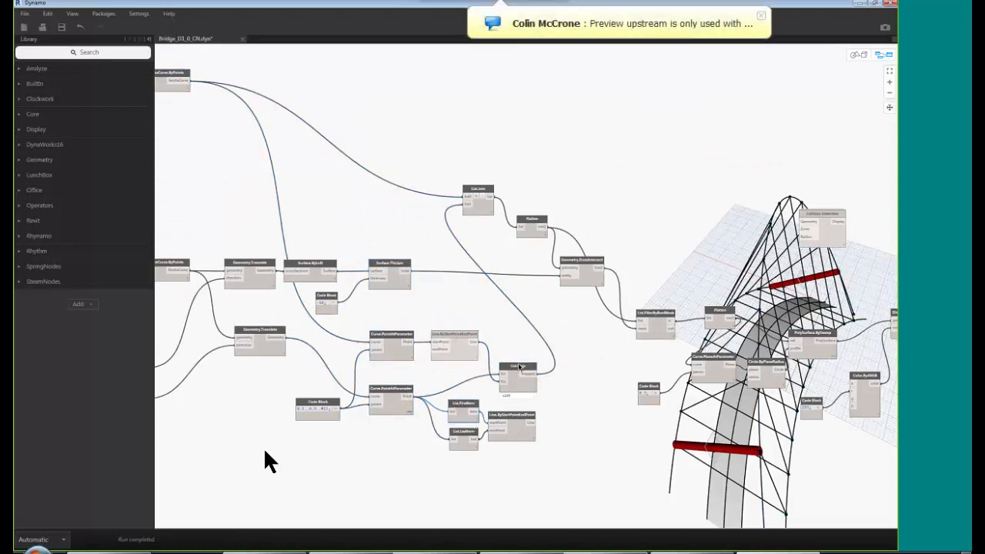
left_click(519, 364)
middle_click_drag(502, 405, 441, 397)
- Toggle the upstream preview of the Flatten node between List.Join and Geometry.DoesIntersect
left_click(470, 210)
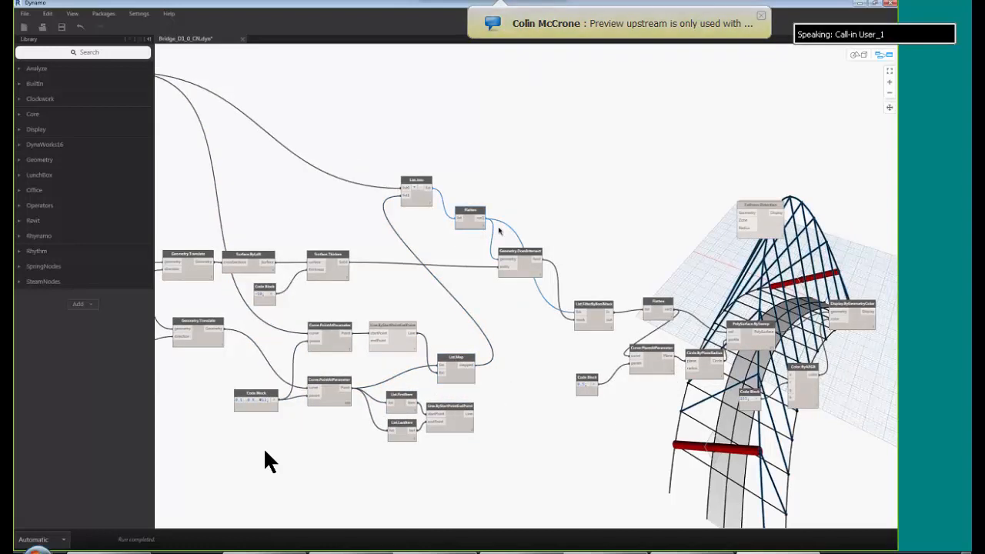
mouse_move(617, 1)
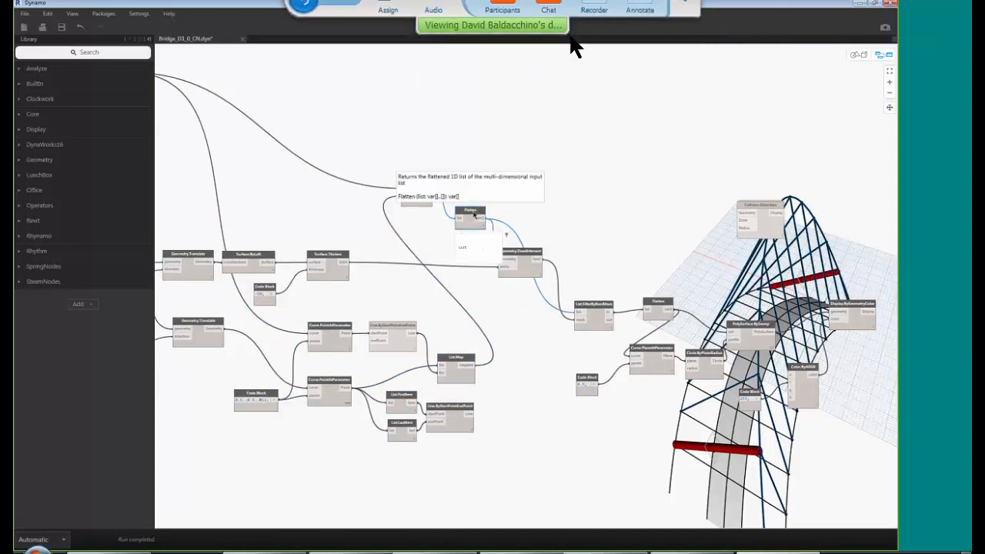
right_click(475, 217)
left_click(510, 296)
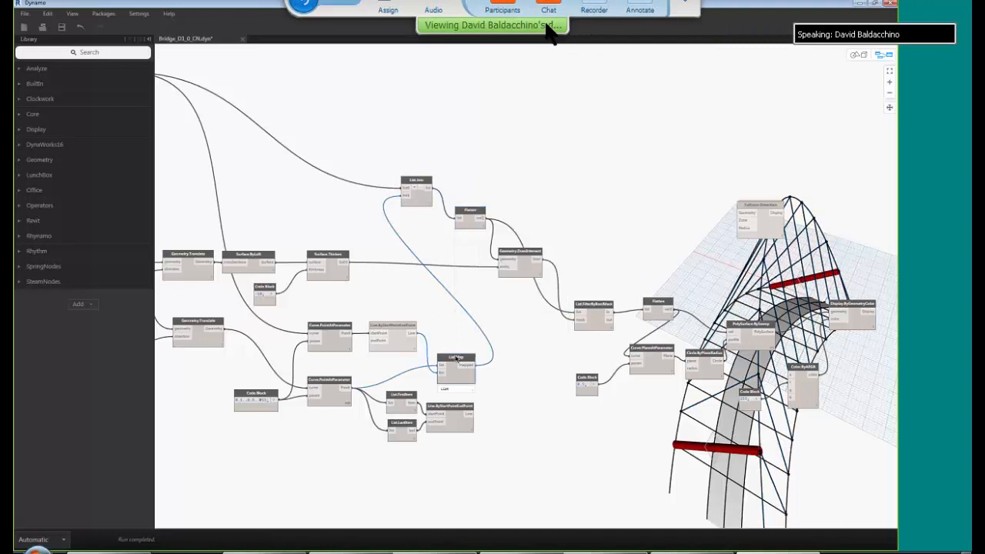
- Read the WebEx session chat for messages about Preview Upstream while checking the preview options of the List.Map node
right_click(455, 359)
left_click(549, 10)
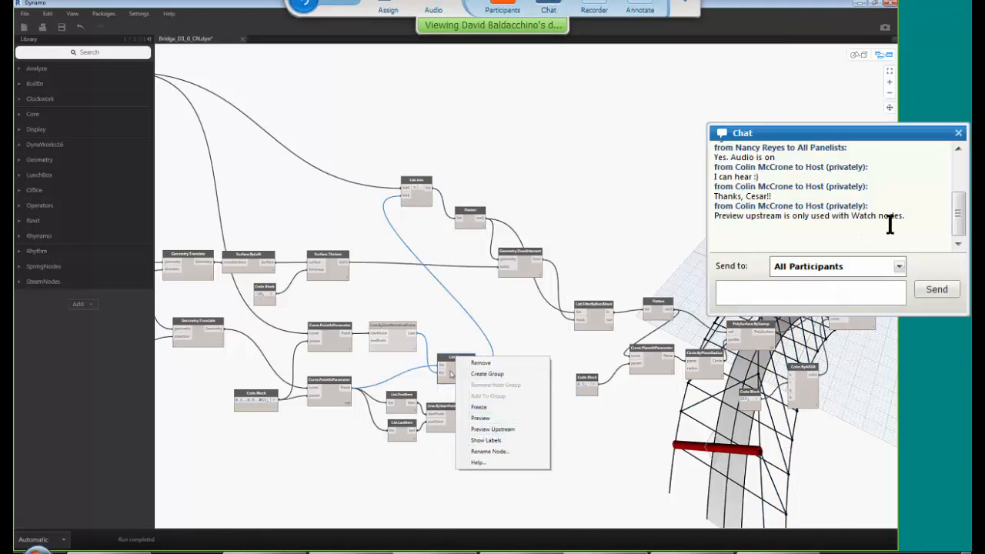
left_click(570, 414)
middle_click_drag(517, 396, 474, 325)
right_click(407, 301)
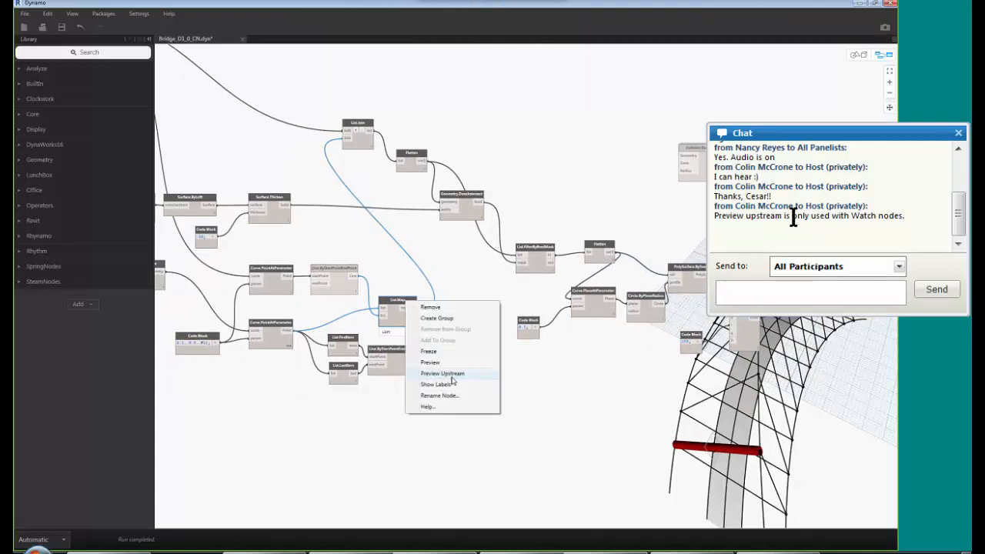
left_click_drag(793, 135, 632, 76)
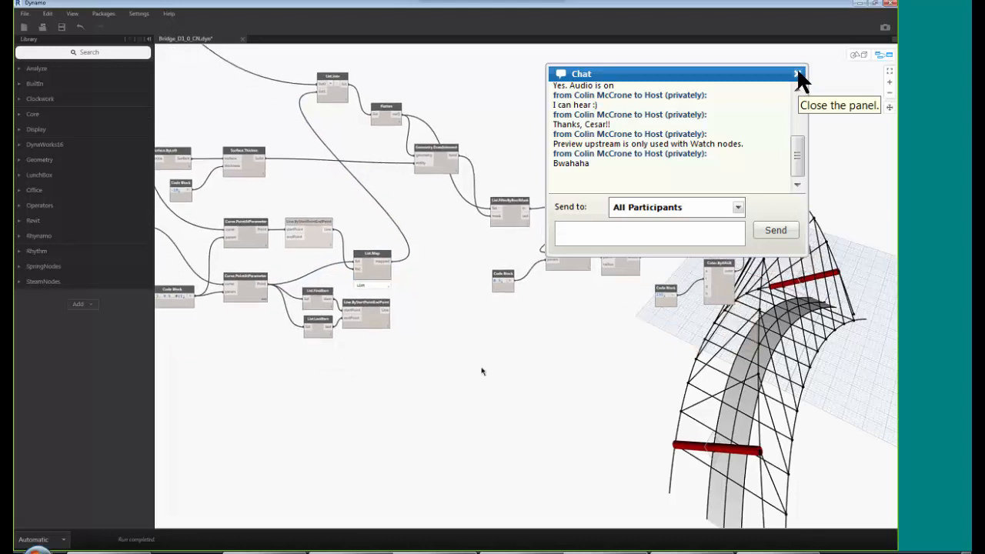
left_click(796, 73)
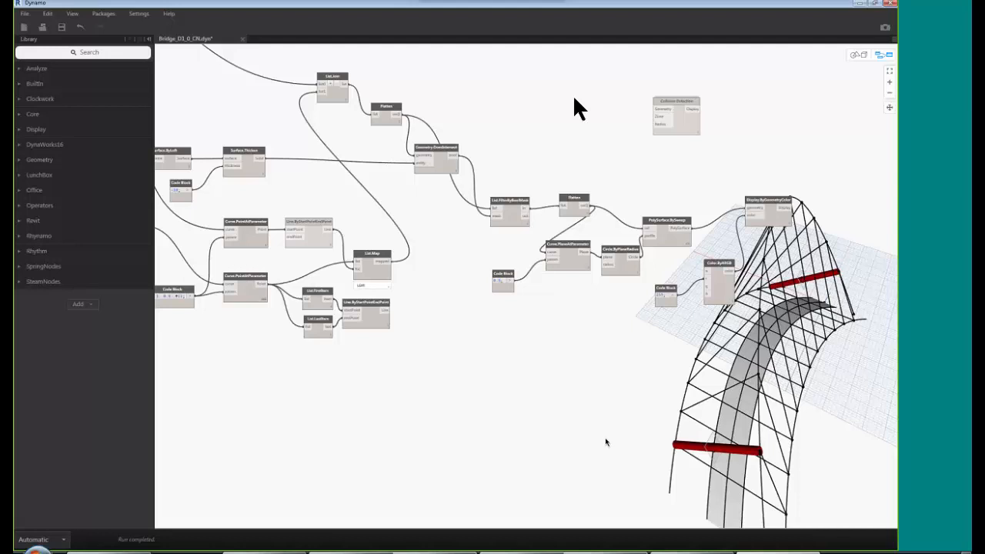
middle_click_drag(604, 440, 514, 488)
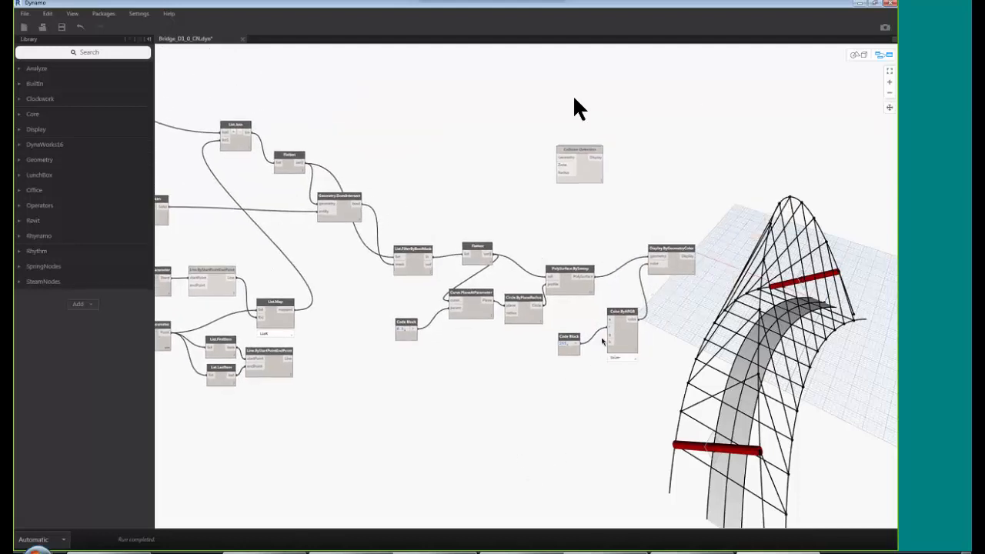
middle_click_drag(608, 344, 576, 327)
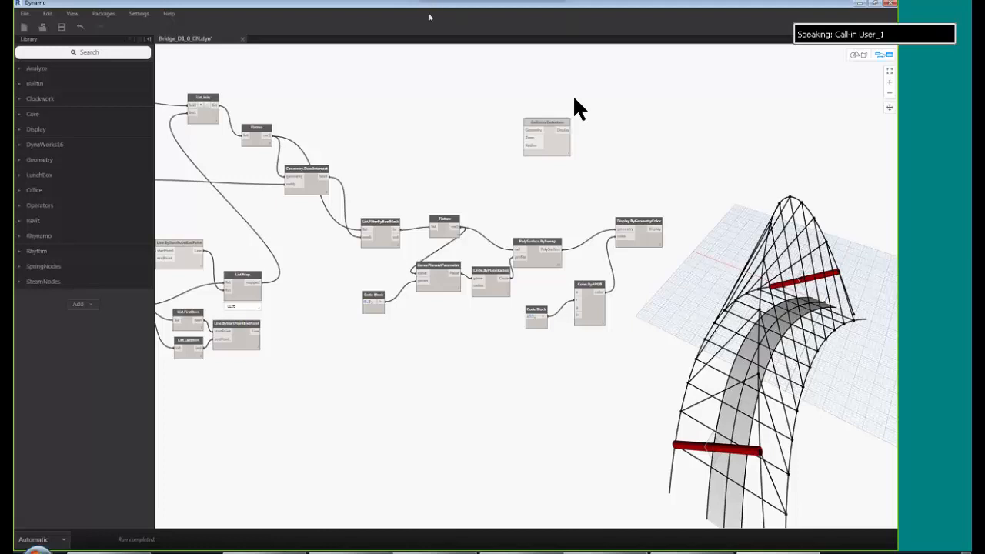
middle_click_drag(404, 394, 431, 395)
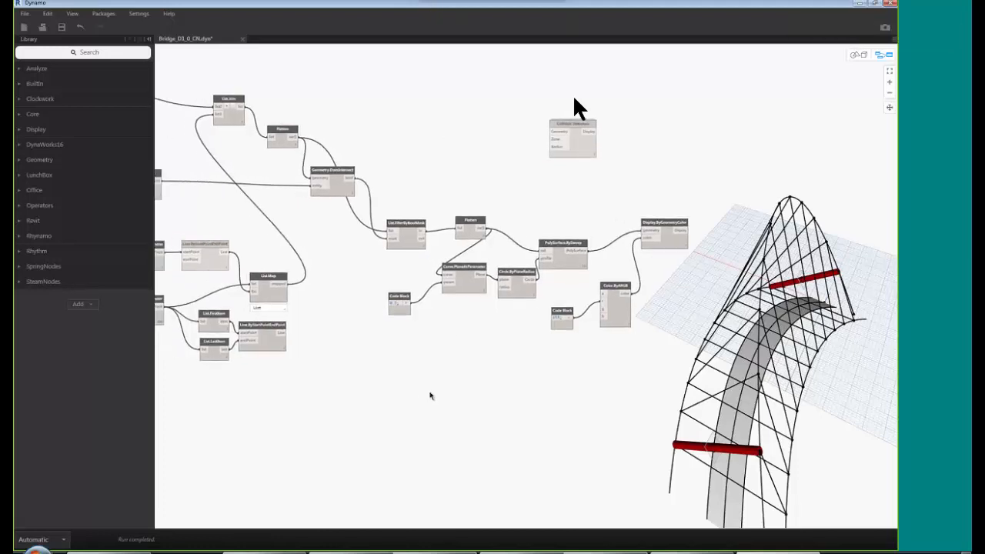
scroll(430, 392, "down", 4)
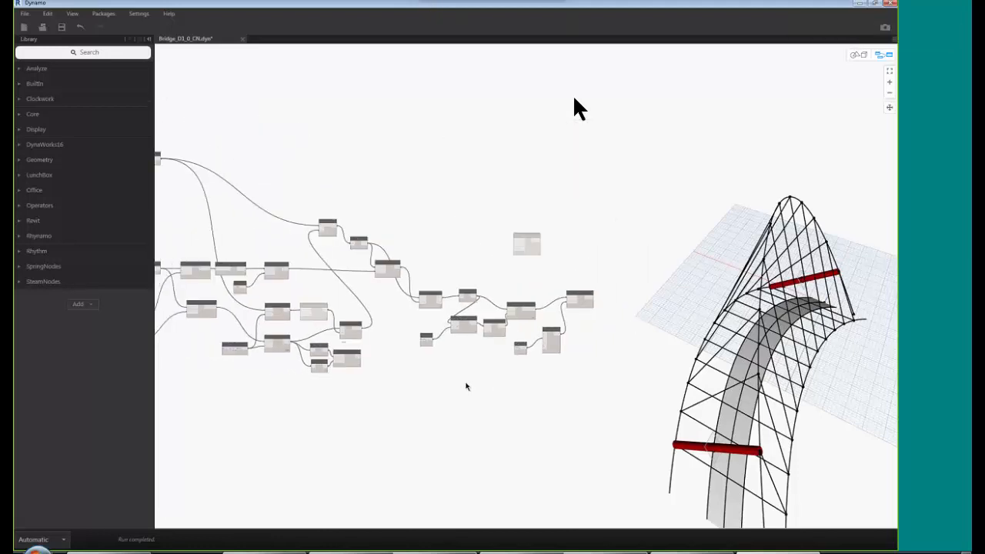
middle_click_drag(438, 453, 408, 440)
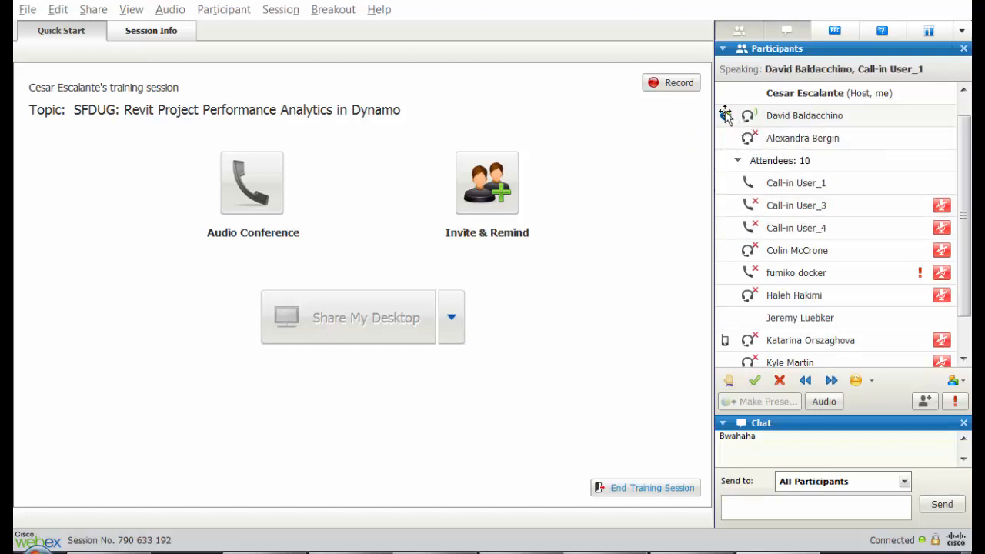
- Switch to the WebEx session window and pass the presenter role from the current presenter to the other panelist
left_click_drag(725, 115, 737, 141)
left_click(465, 320)
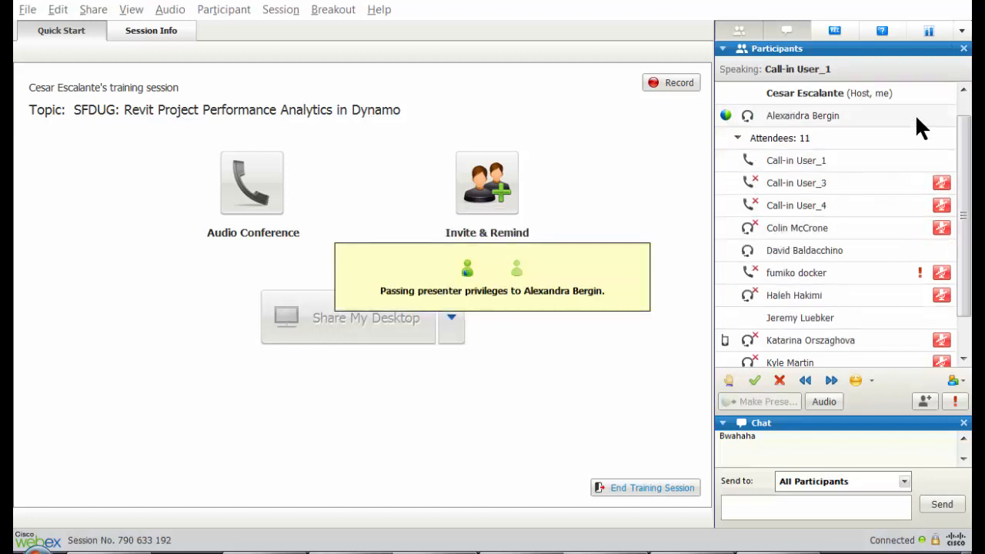
left_click(941, 250)
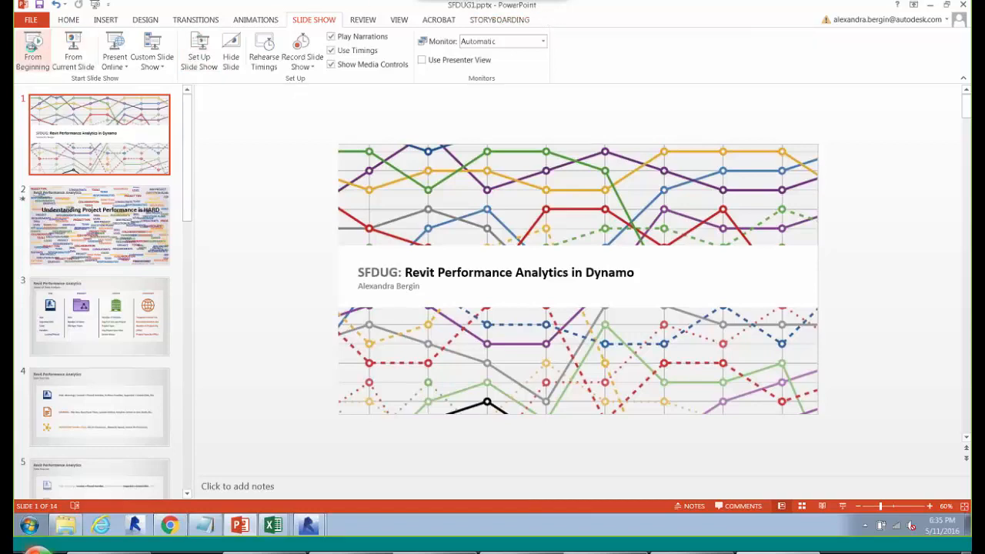
- Switch to PowerPoint and start the SFDUG1.pptx slide show from the beginning
left_click(33, 46)
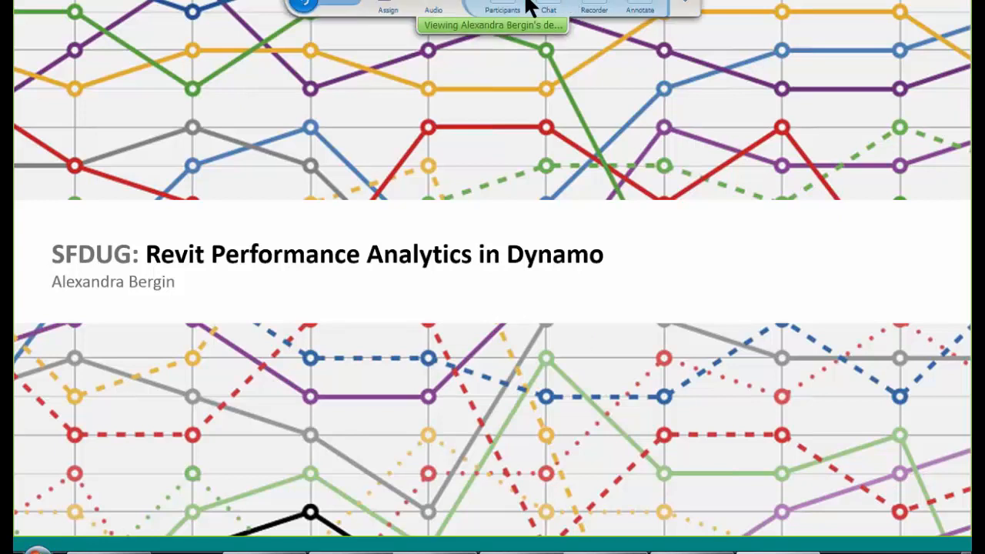
- Check the WebEx session chat and the panelists in the participant list over the shared slide show, closing both when done
left_click(549, 6)
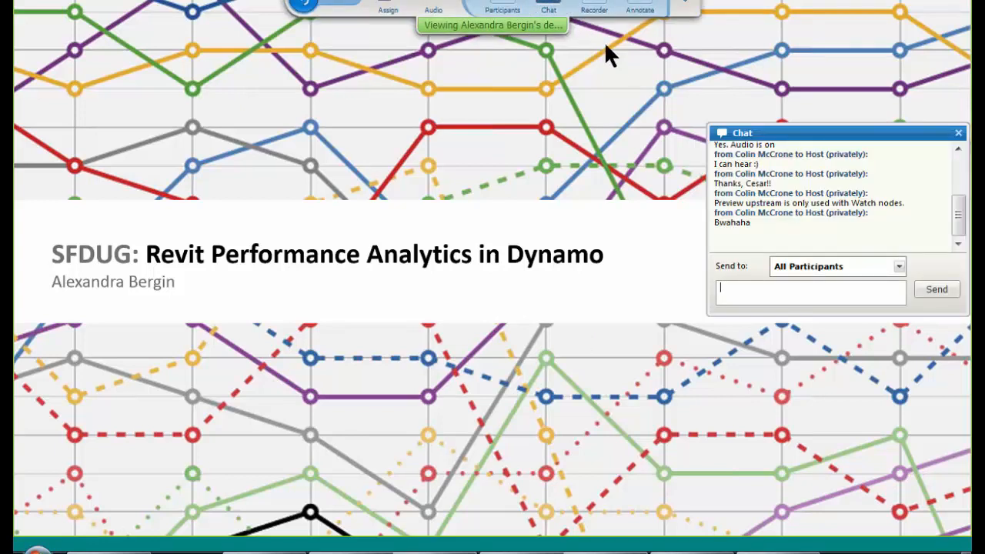
left_click(512, 5)
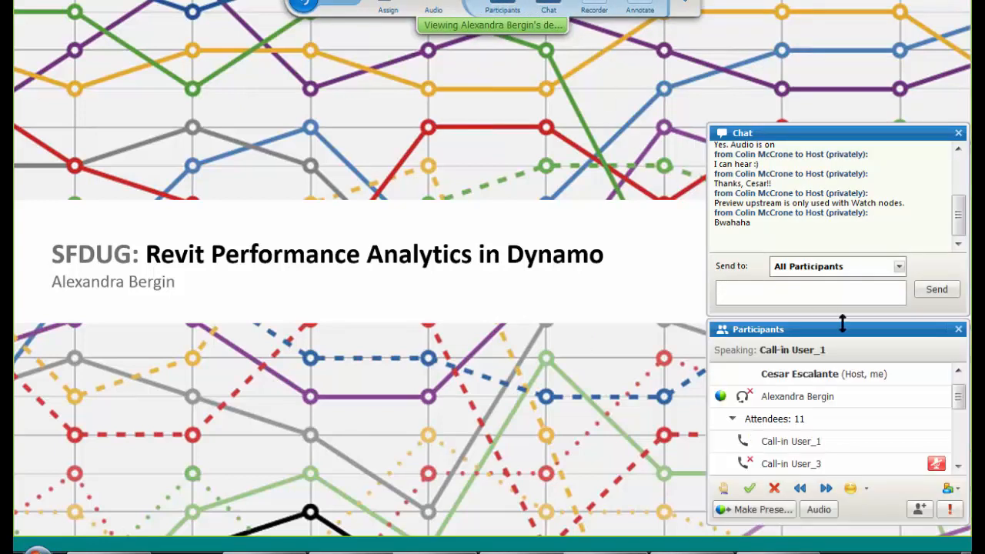
left_click_drag(961, 398, 960, 375)
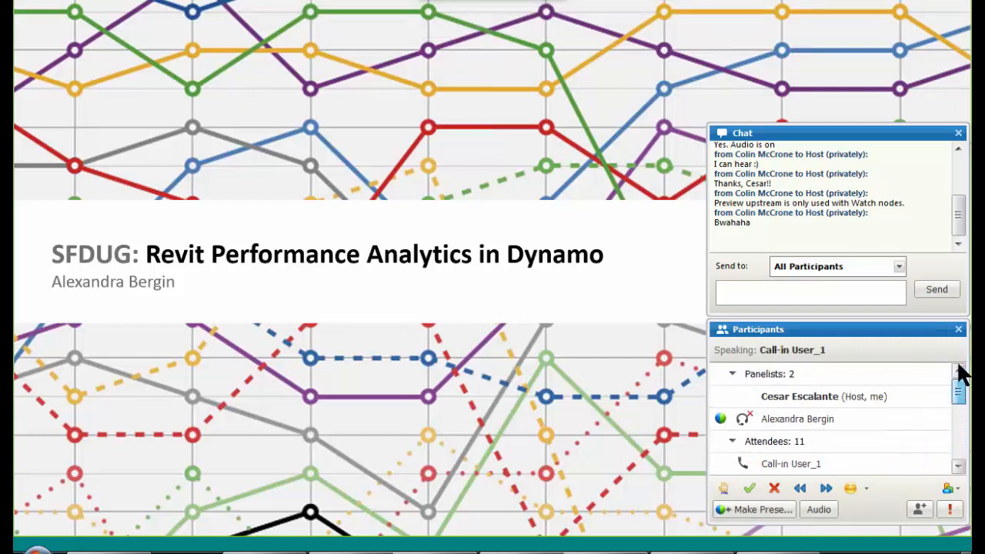
left_click(958, 133)
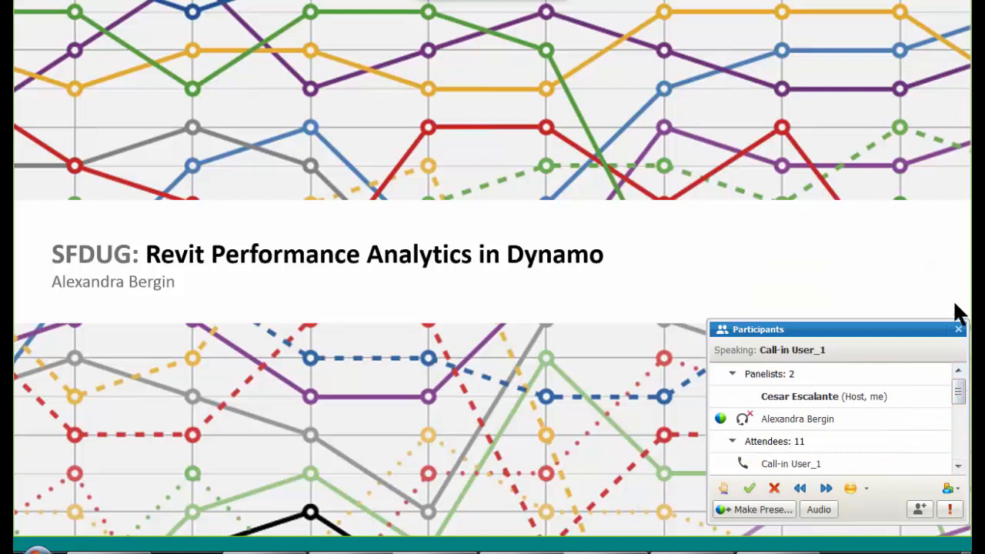
left_click(959, 330)
mouse_move(567, 11)
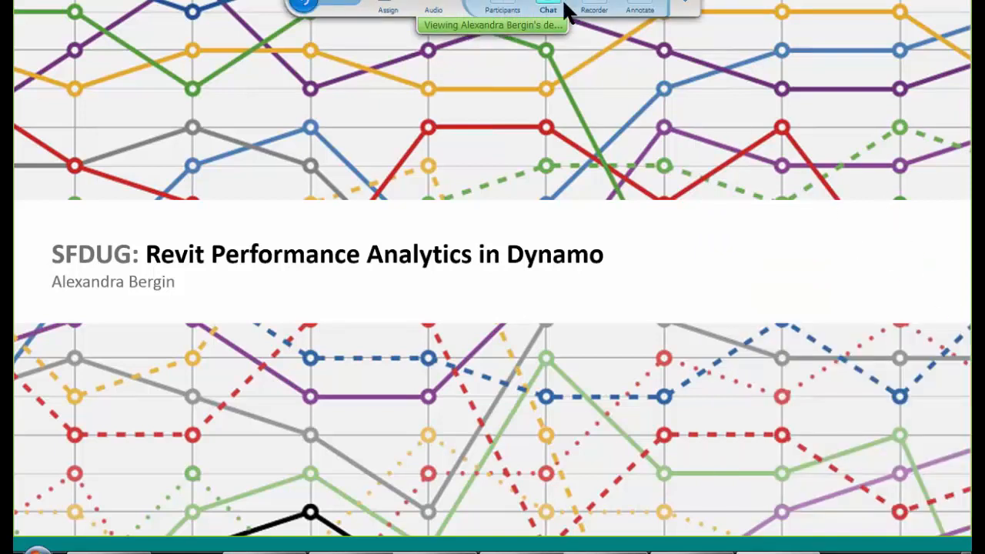